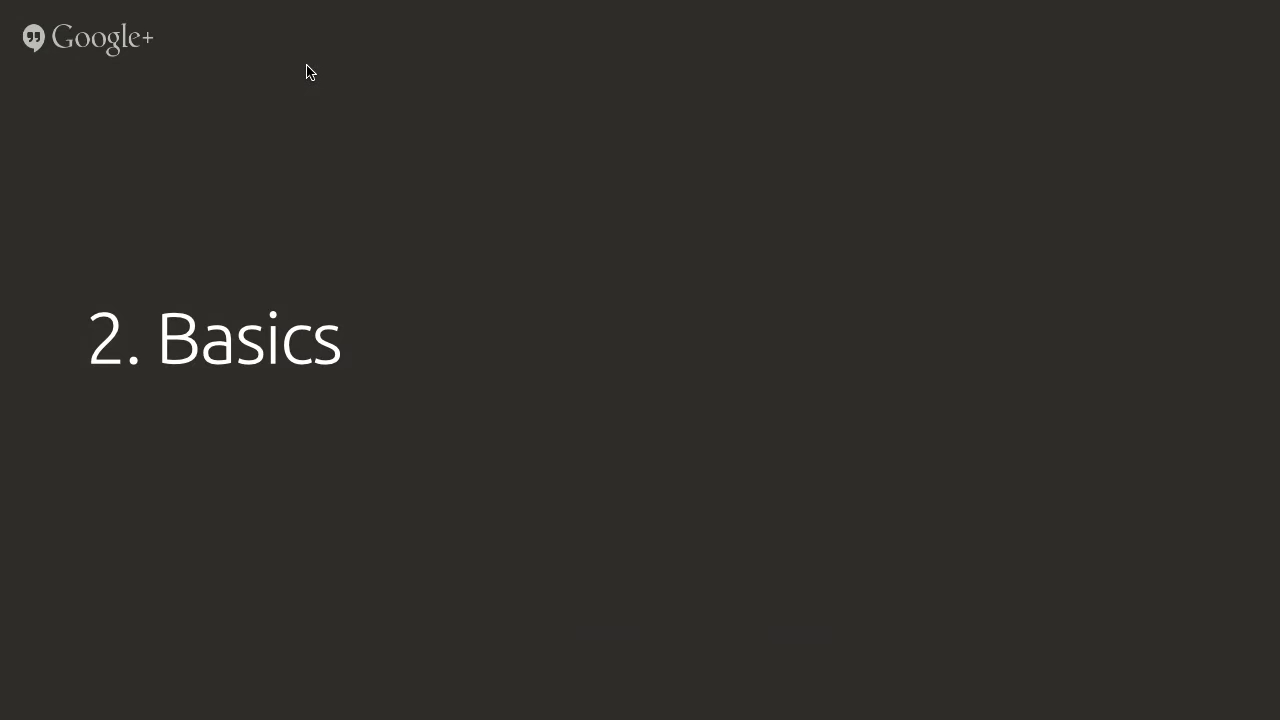
pyautogui.press('Right')
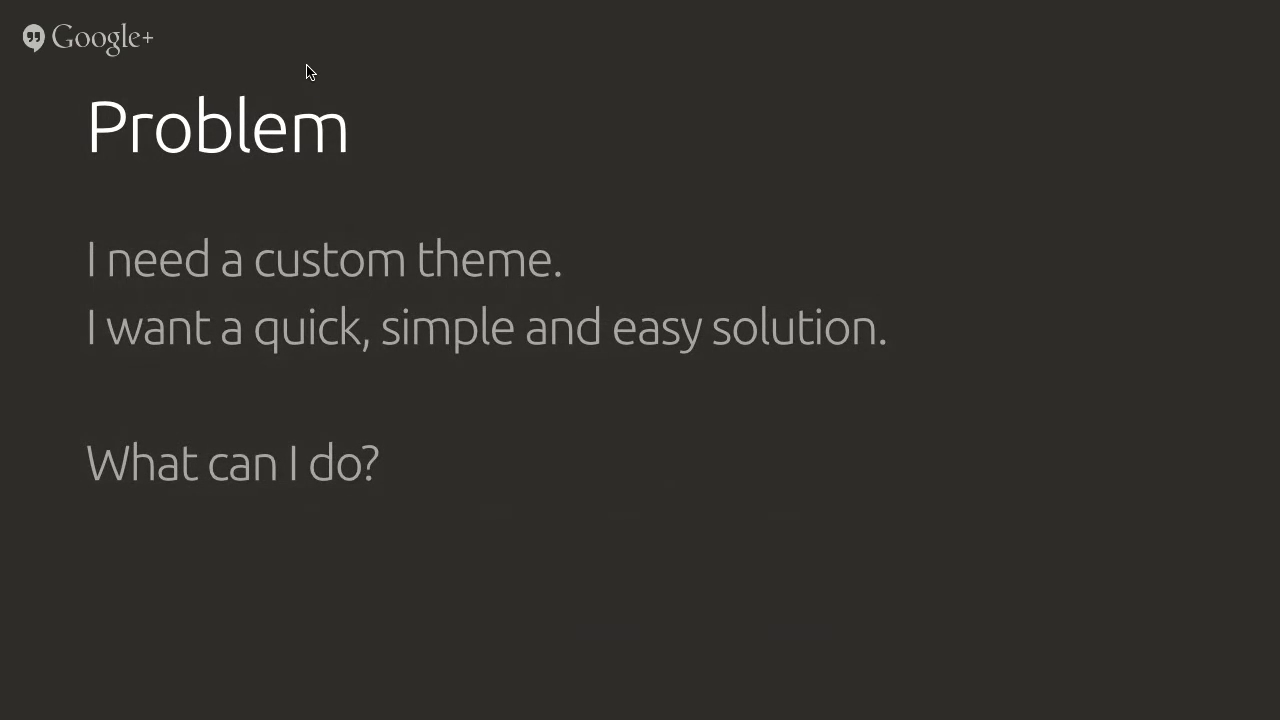
pyautogui.press('Right')
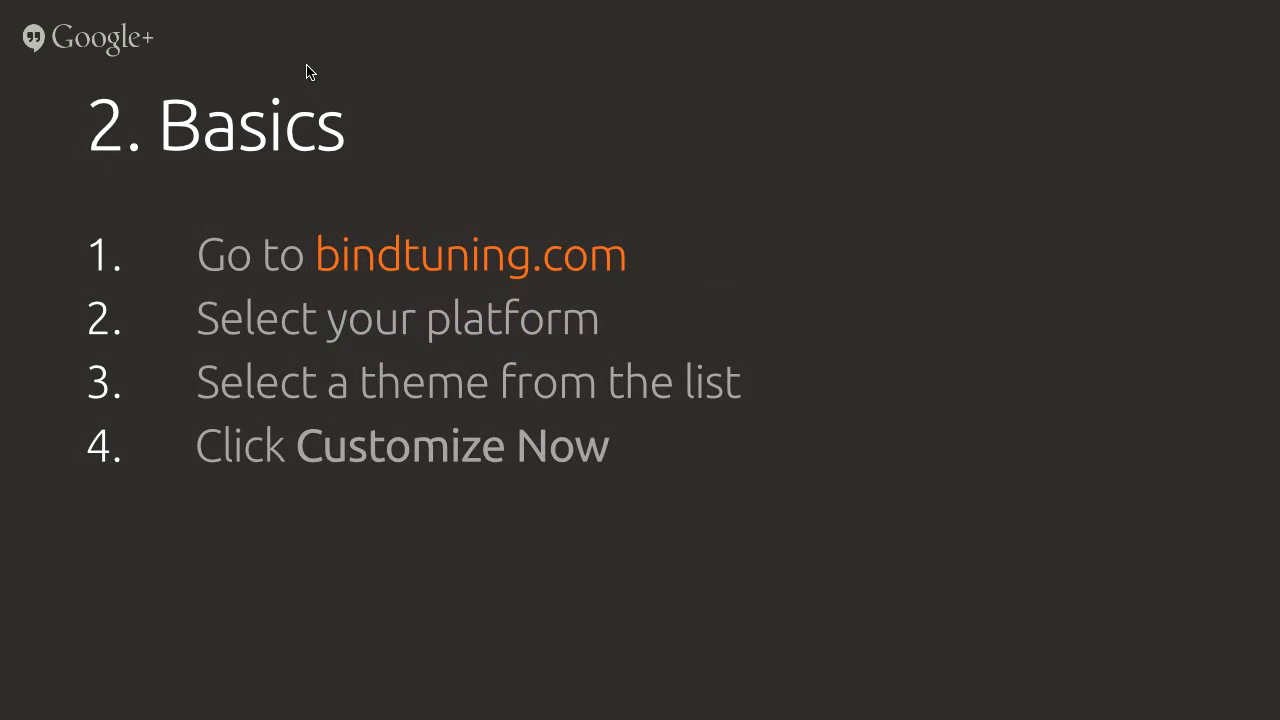
# Leave the slideshow, switch to Chrome and look through the platforms available on bindtuning.com
pyautogui.press('Escape')
pyautogui.press('super+Tab')
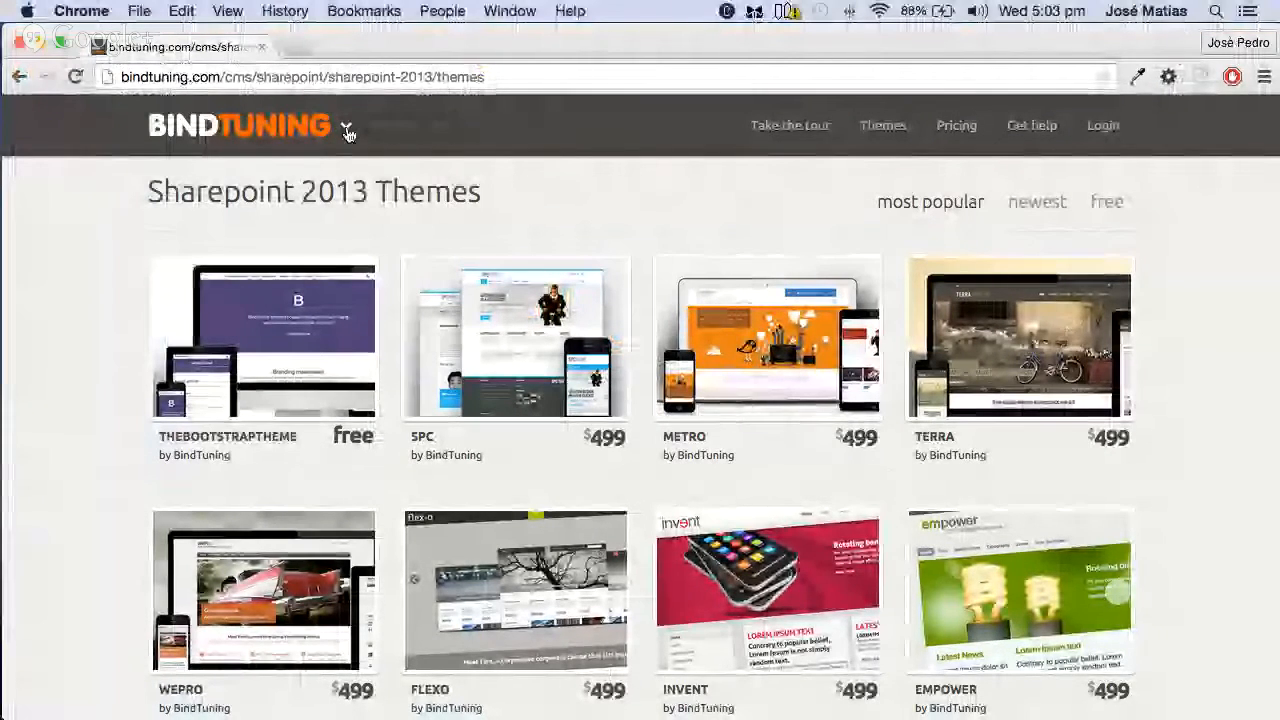
pyautogui.click(347, 130)
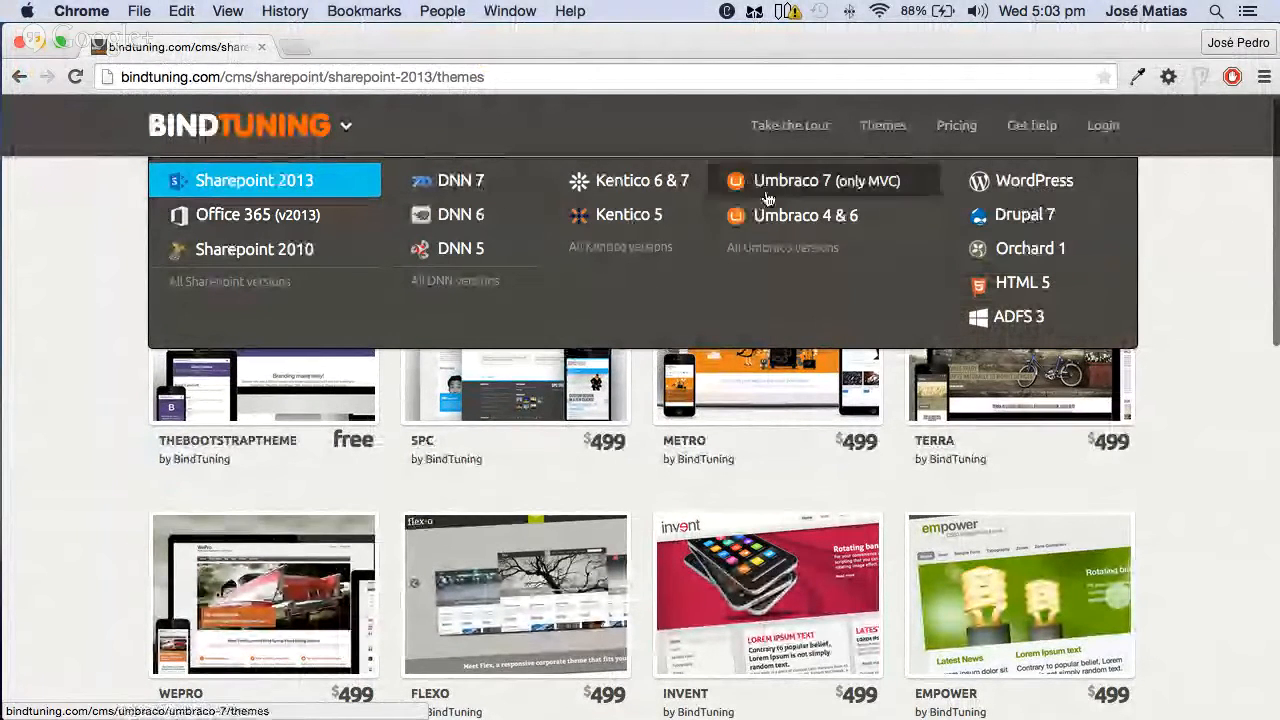
pyautogui.scroll(-1, 110, 209)
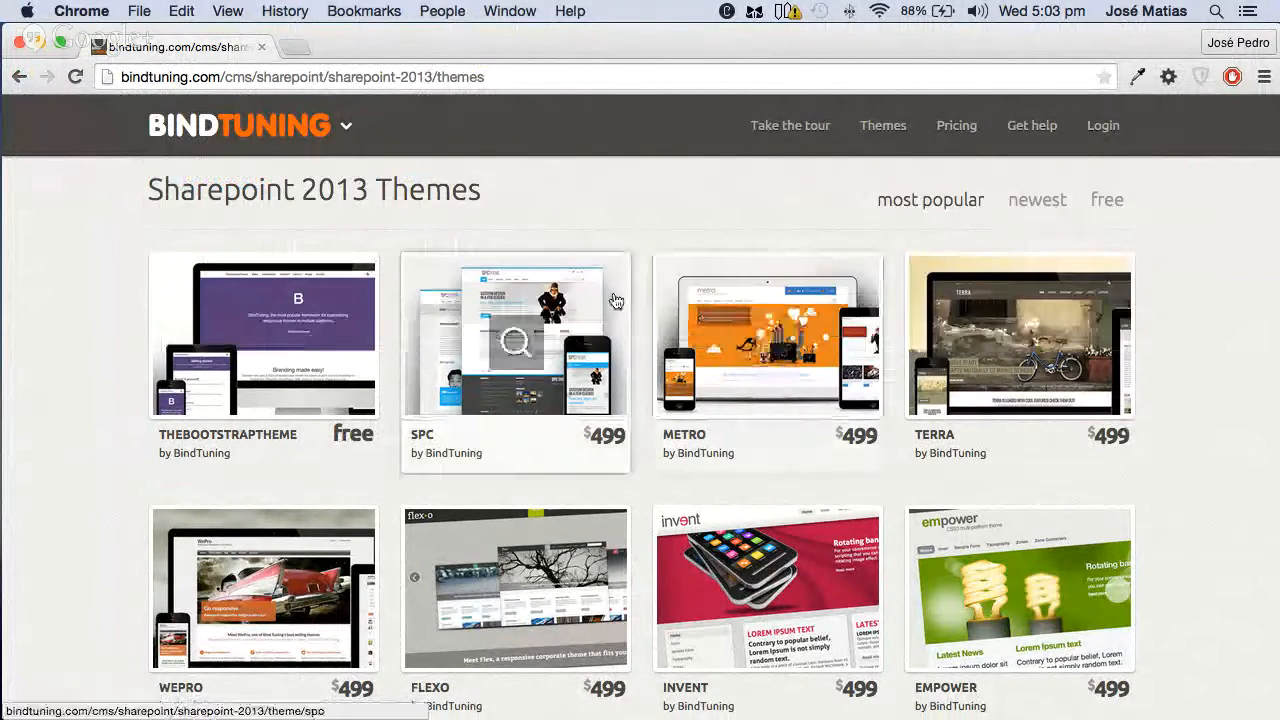
# Open the SPC theme from the SharePoint 2013 theme catalogue in the customization tool and expand its options panel
pyautogui.scroll(-4, 705, 350)
pyautogui.scroll(-10, 705, 350)
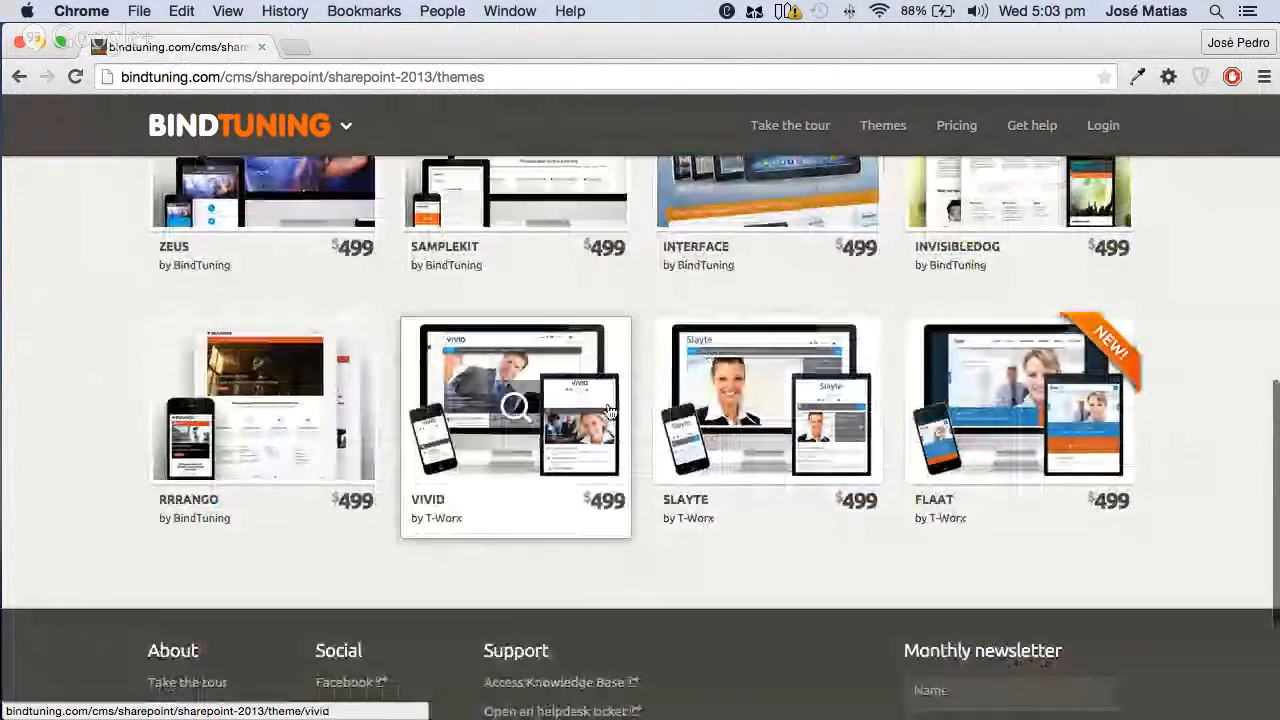
pyautogui.scroll(9, 906, 408)
pyautogui.scroll(5, 634, 430)
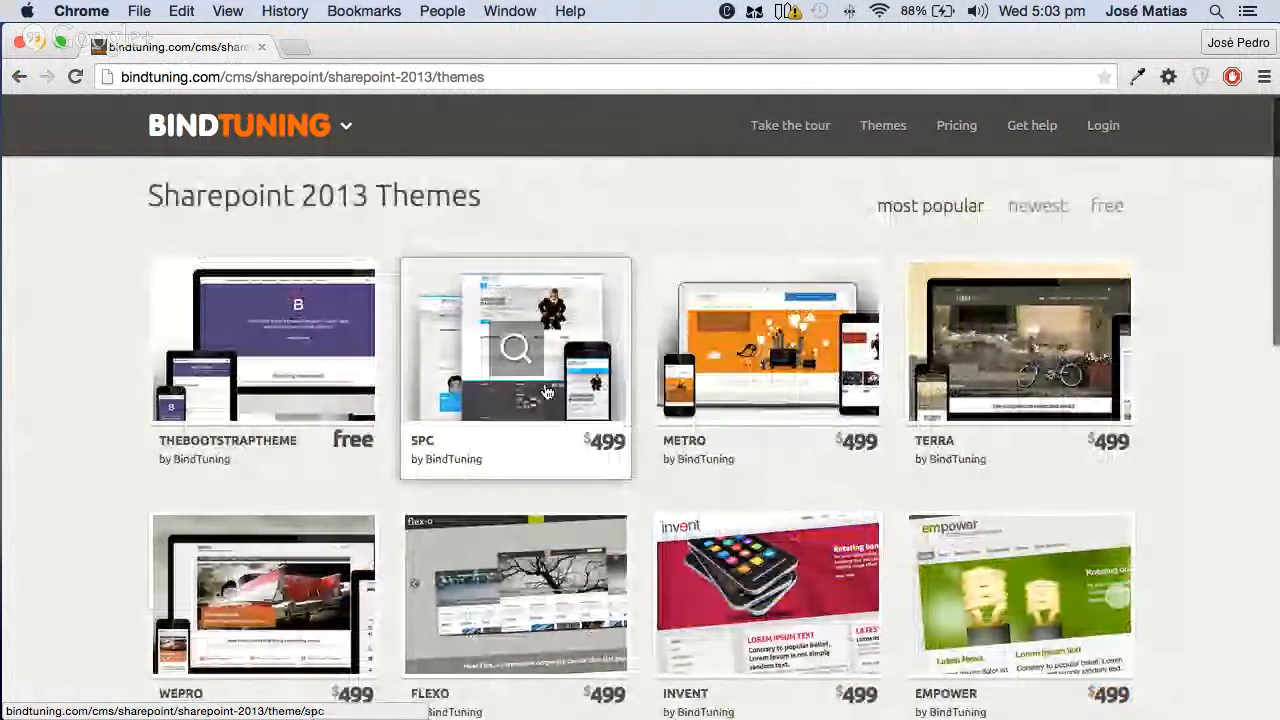
pyautogui.click(516, 358)
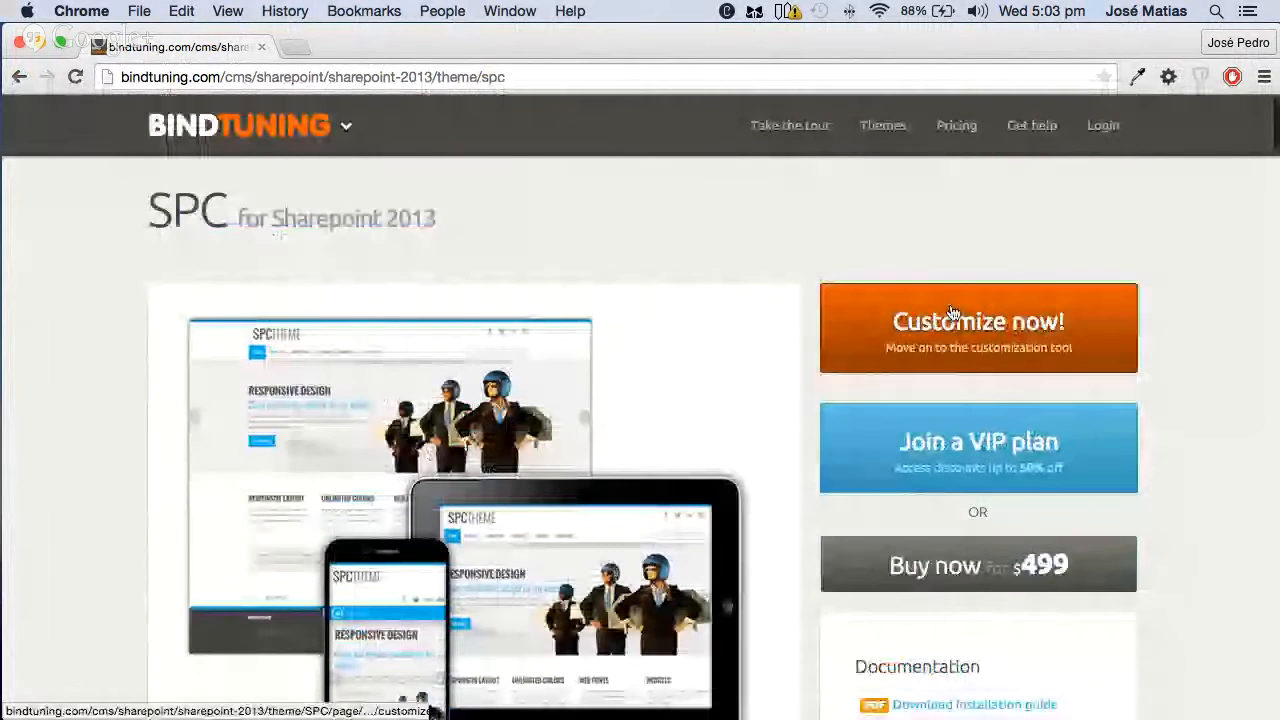
pyautogui.click(952, 316)
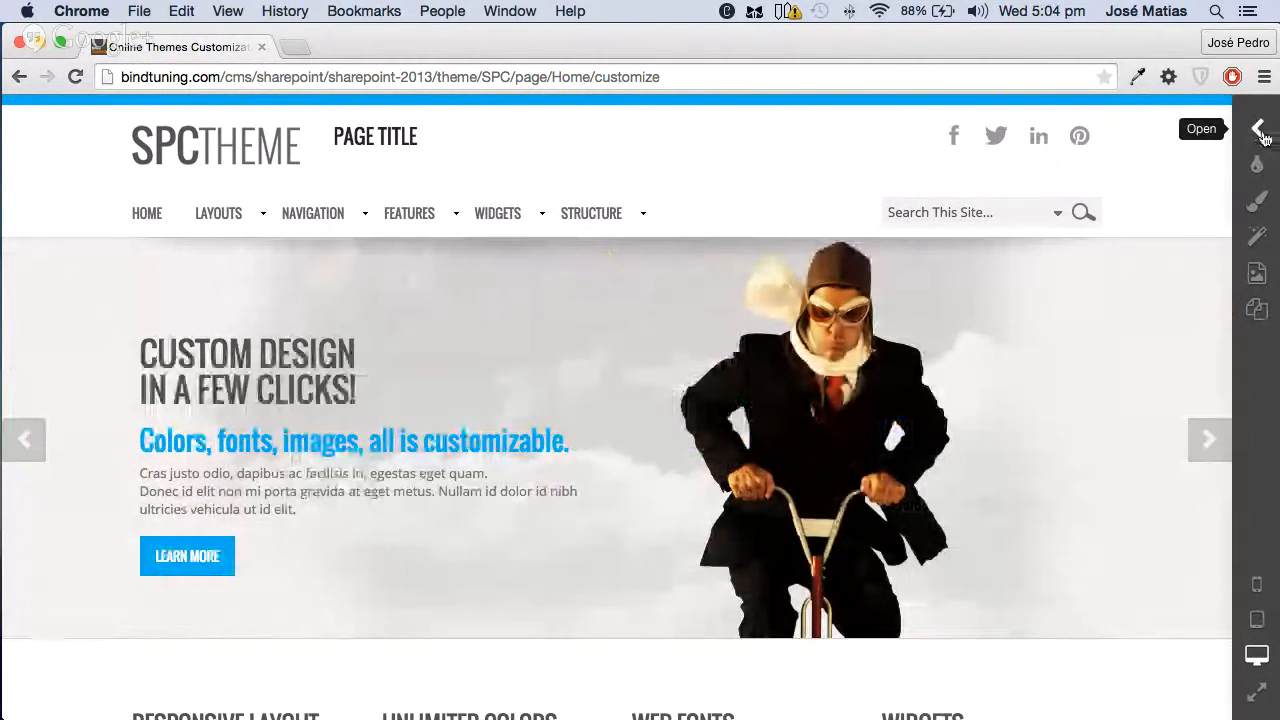
pyautogui.click(1262, 133)
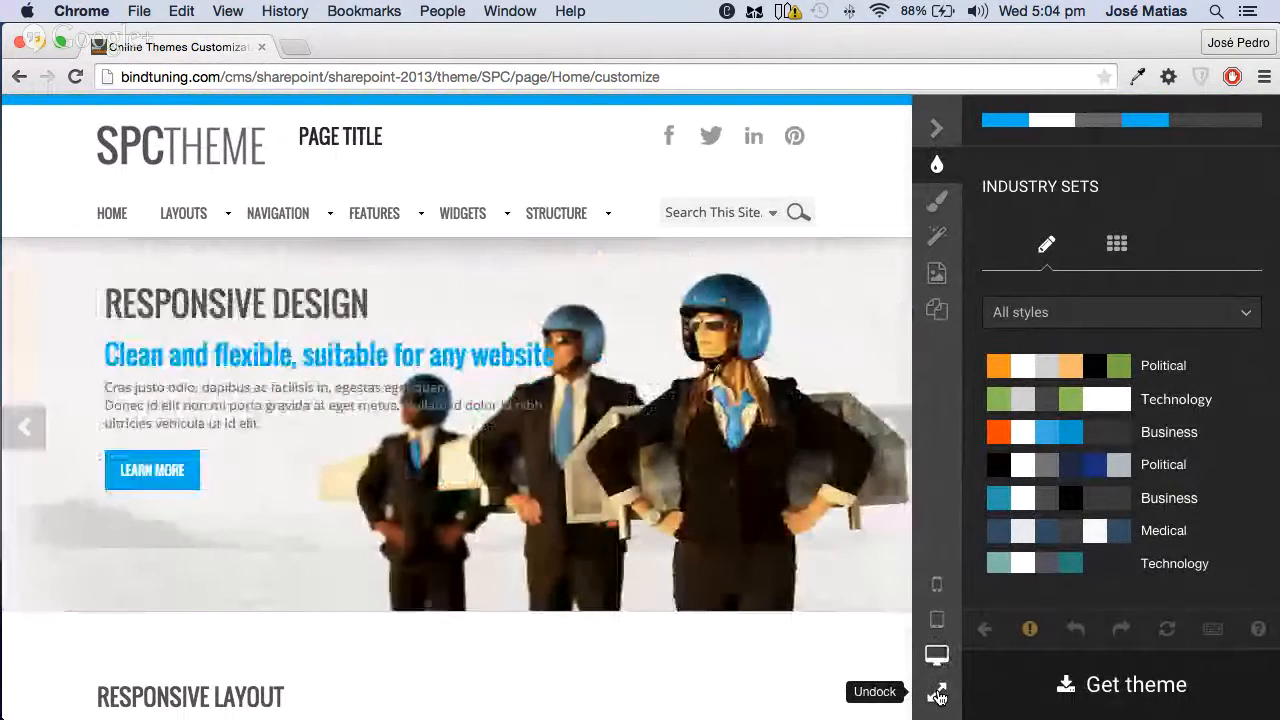
# Undock the customization panel, try collapsing and reopening it over the page preview, and dock it again
pyautogui.click(938, 697)
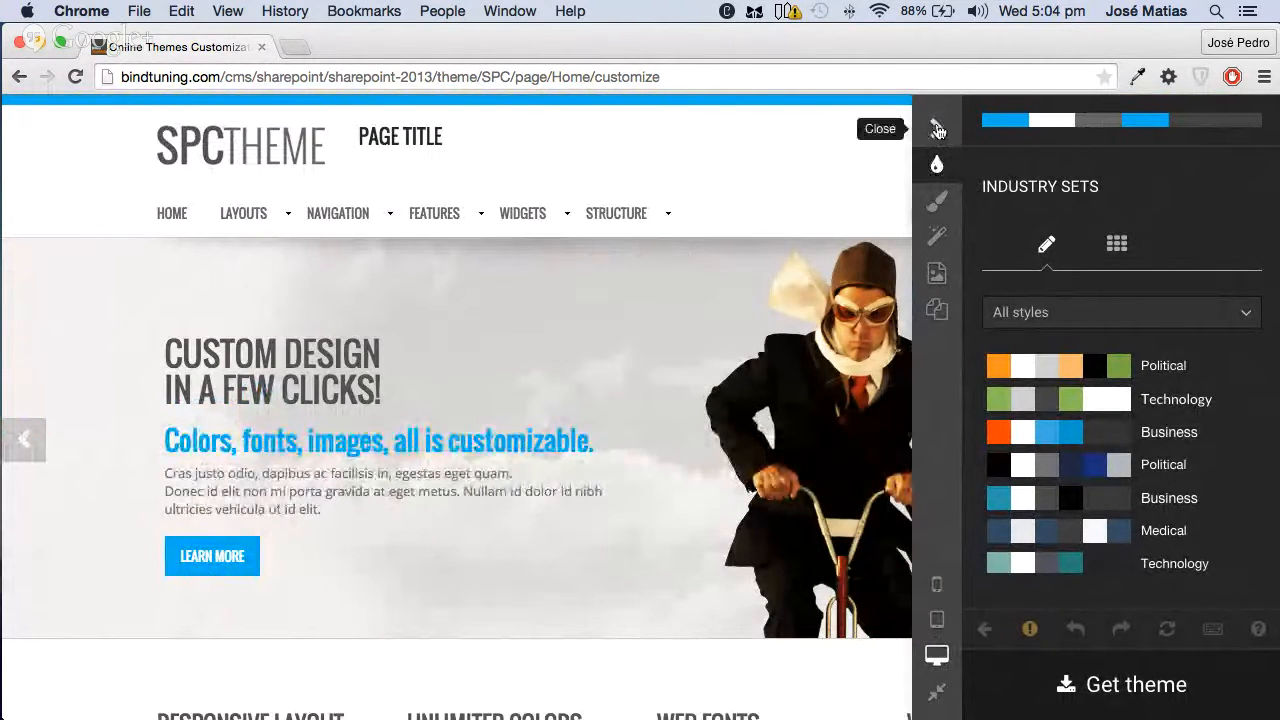
pyautogui.click(936, 128)
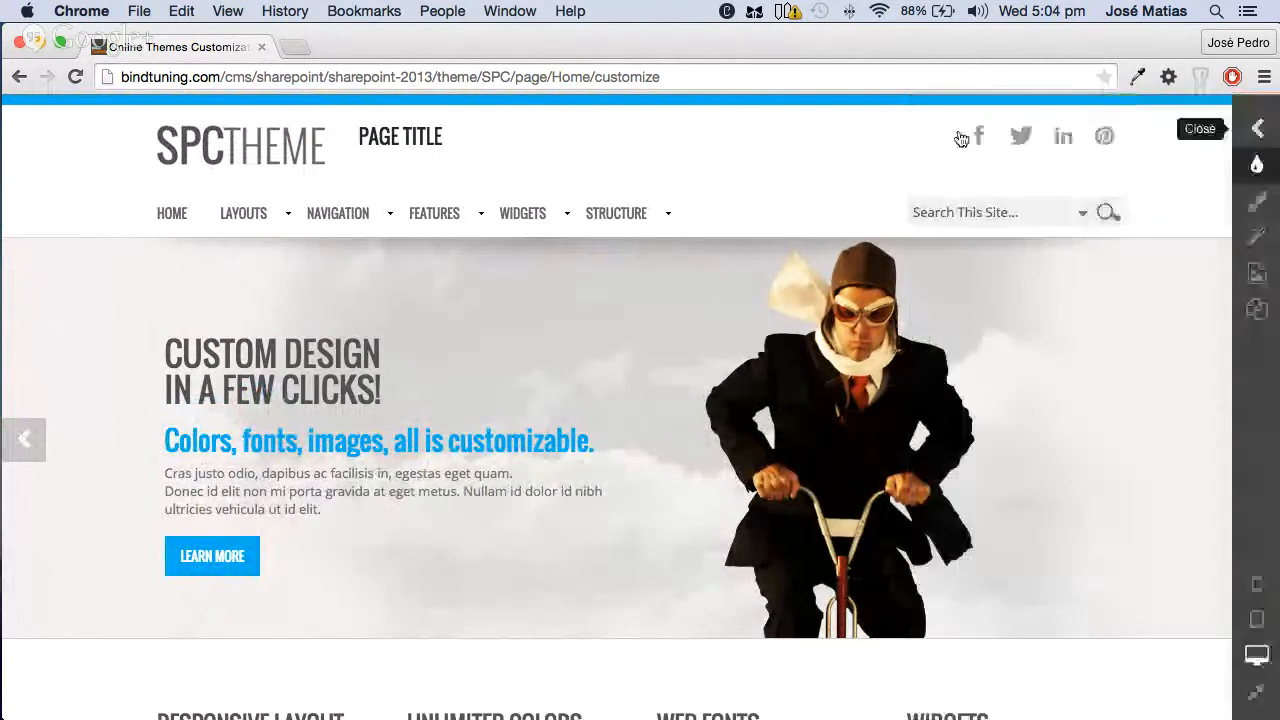
pyautogui.click(1257, 131)
pyautogui.click(938, 695)
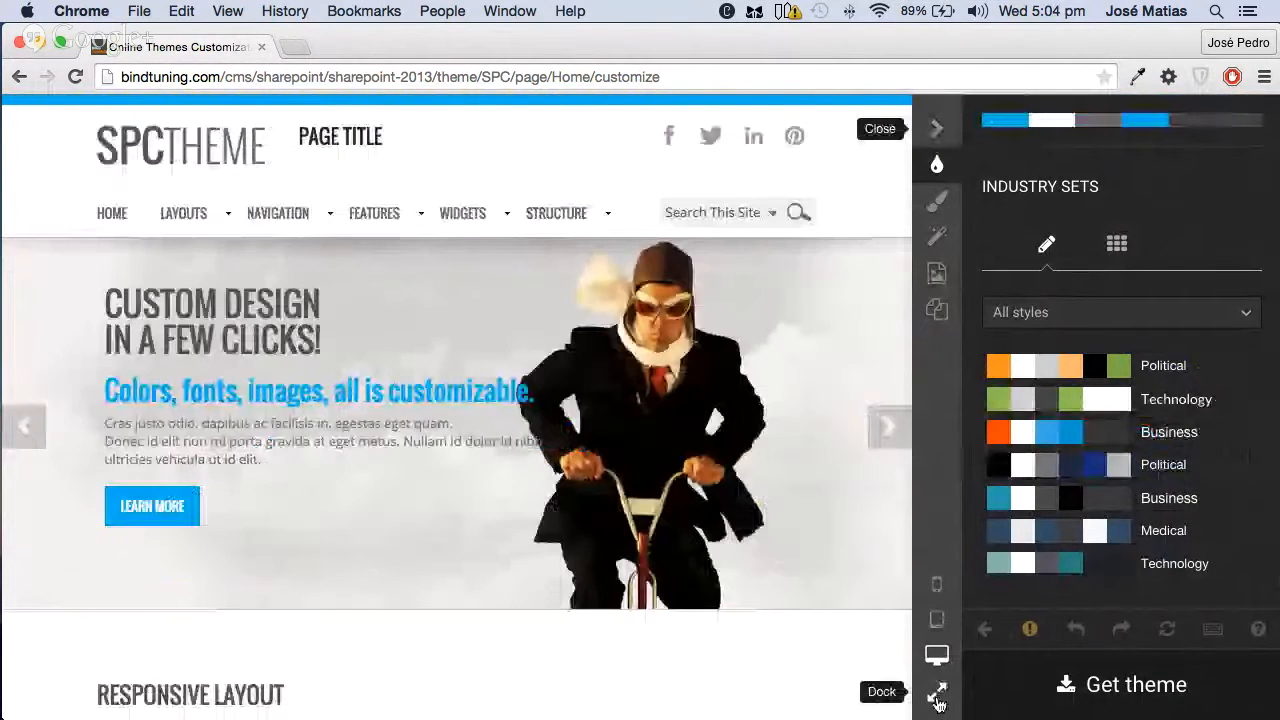
# Filter the industry styles to Technology and apply the green, grey and white Technology set to the theme
pyautogui.scroll(-8, 763, 605)
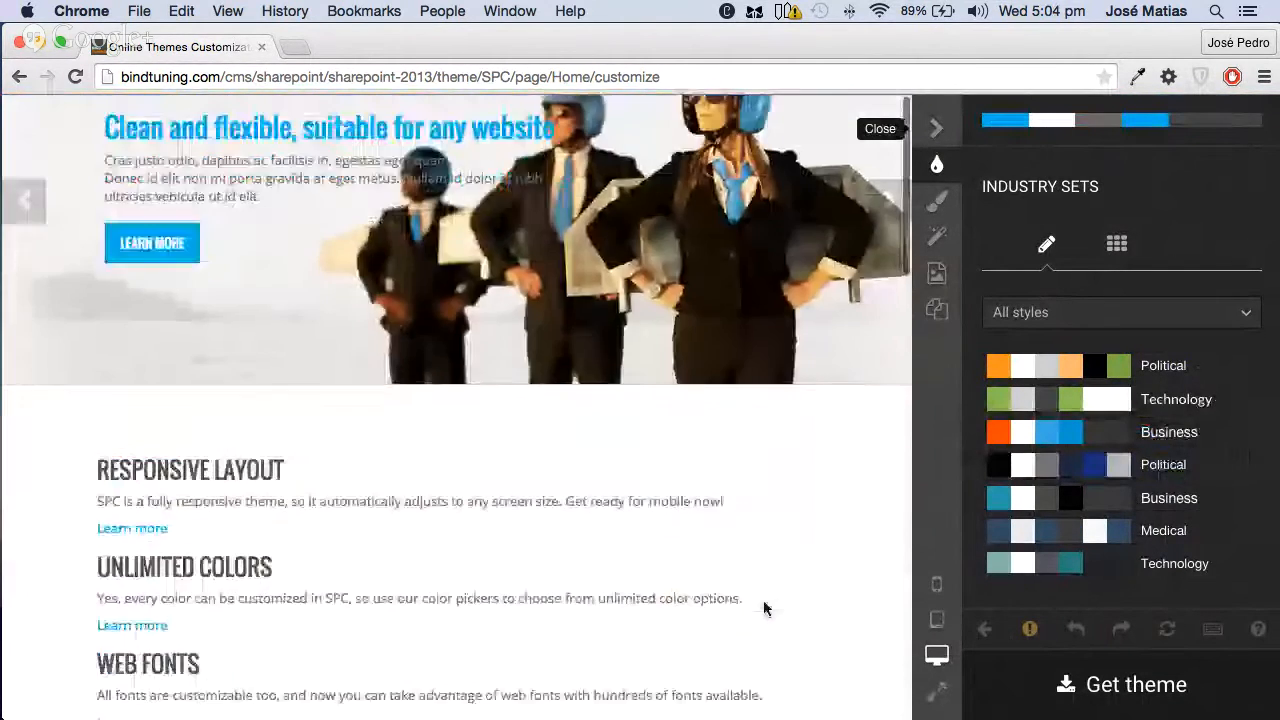
pyautogui.scroll(6, 763, 610)
pyautogui.scroll(3, 763, 610)
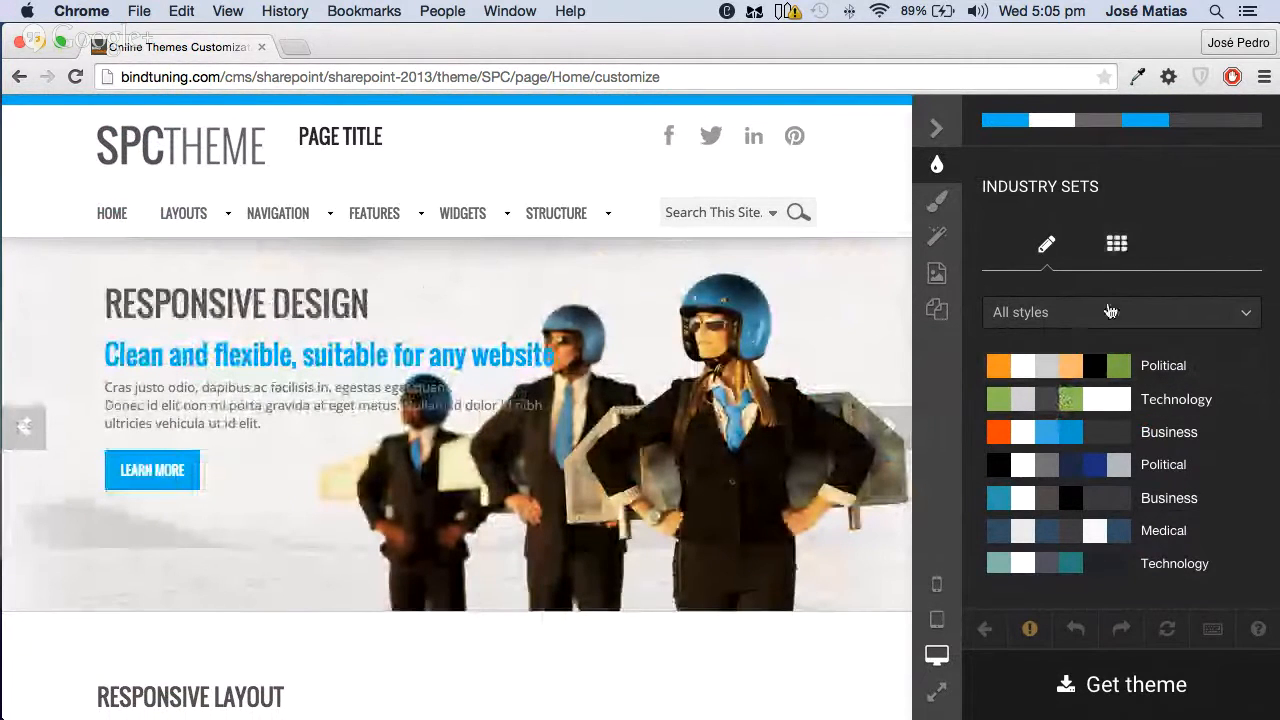
pyautogui.click(1090, 318)
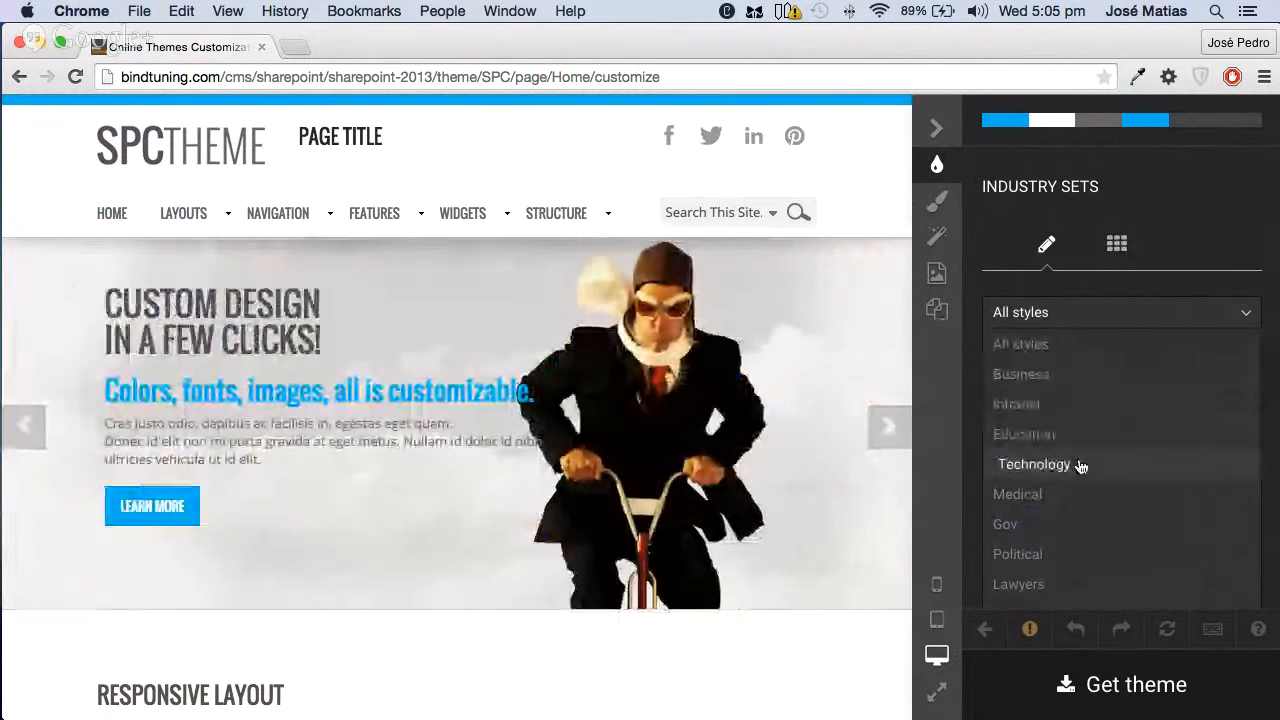
pyautogui.click(1080, 468)
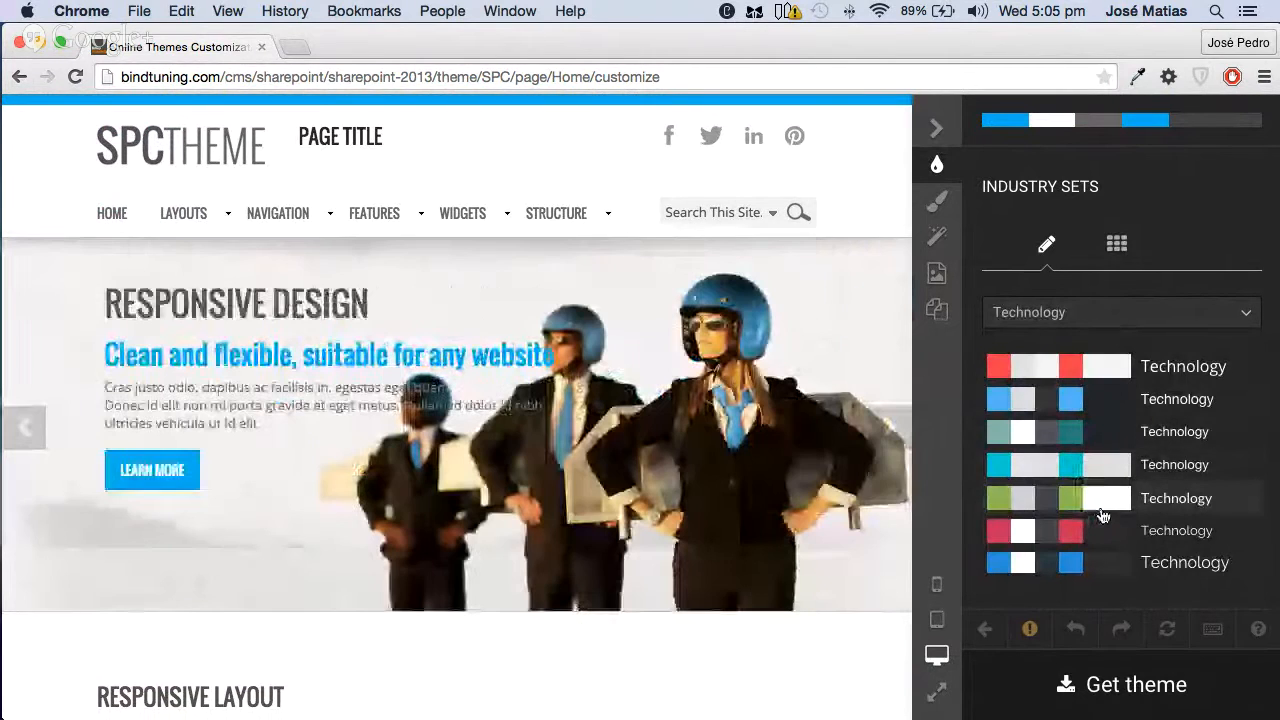
pyautogui.scroll(-3, 1102, 517)
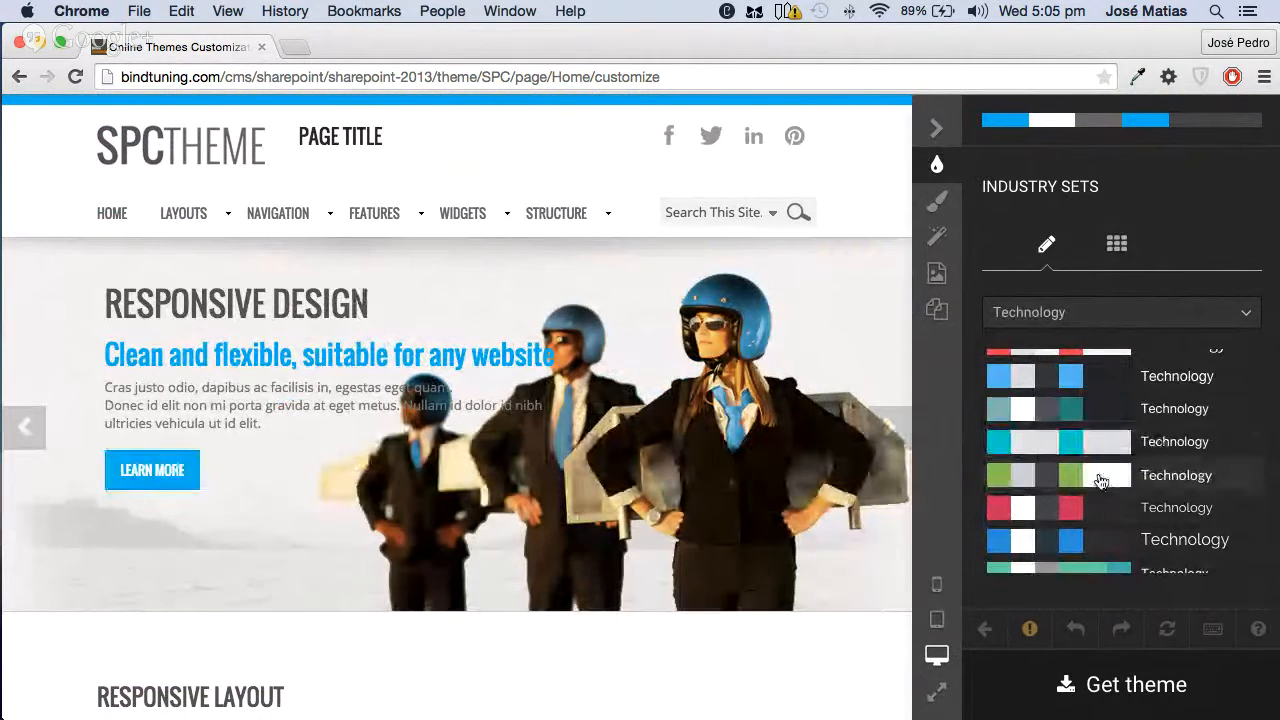
pyautogui.click(1100, 481)
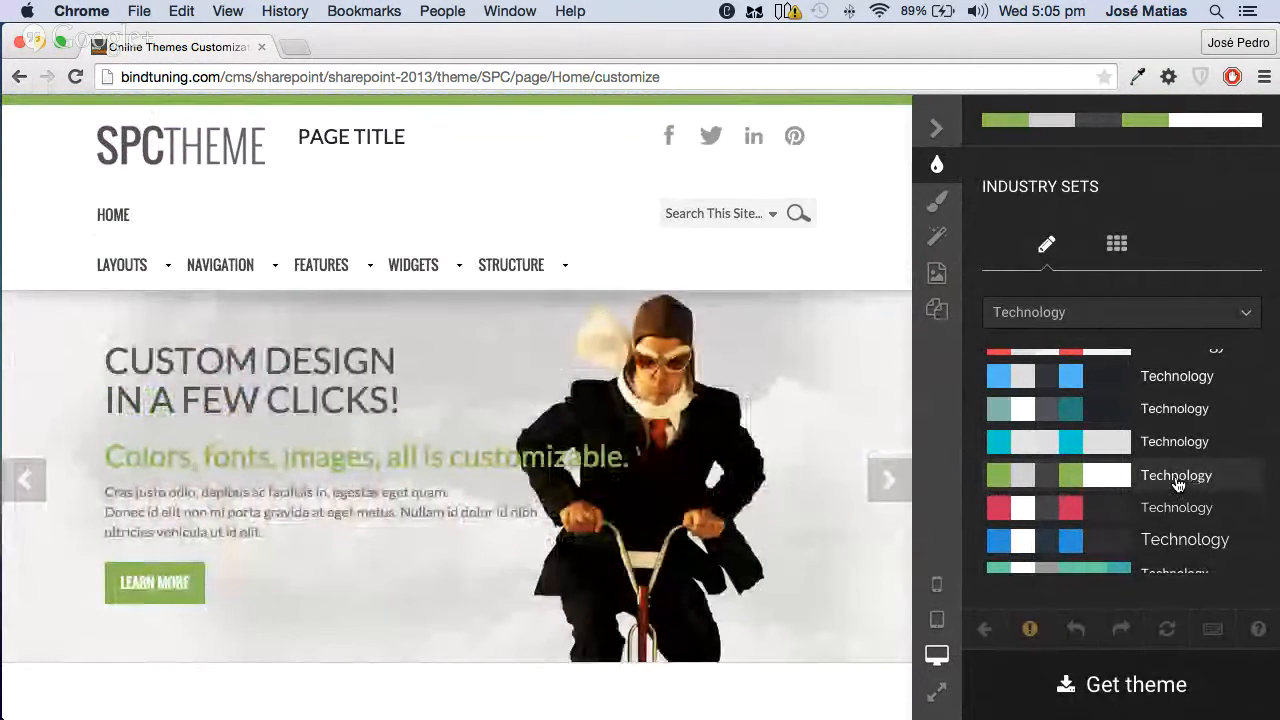
pyautogui.scroll(-15, 660, 526)
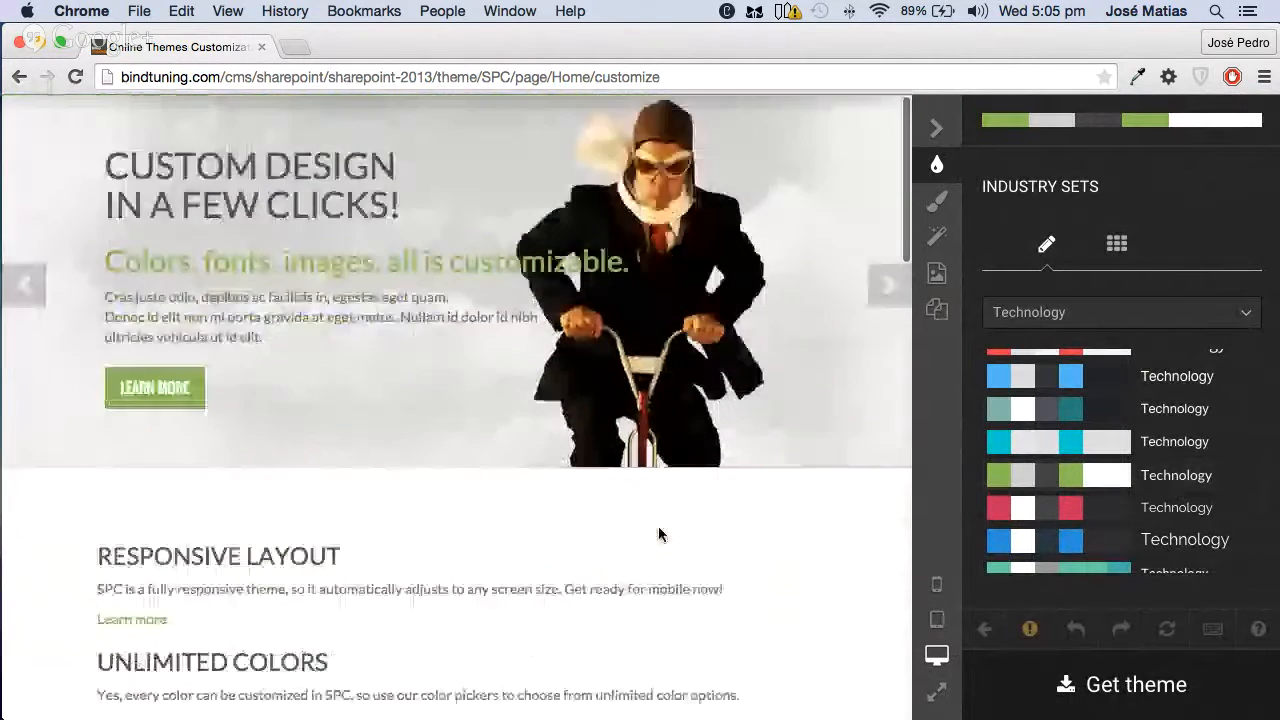
pyautogui.scroll(20, 660, 530)
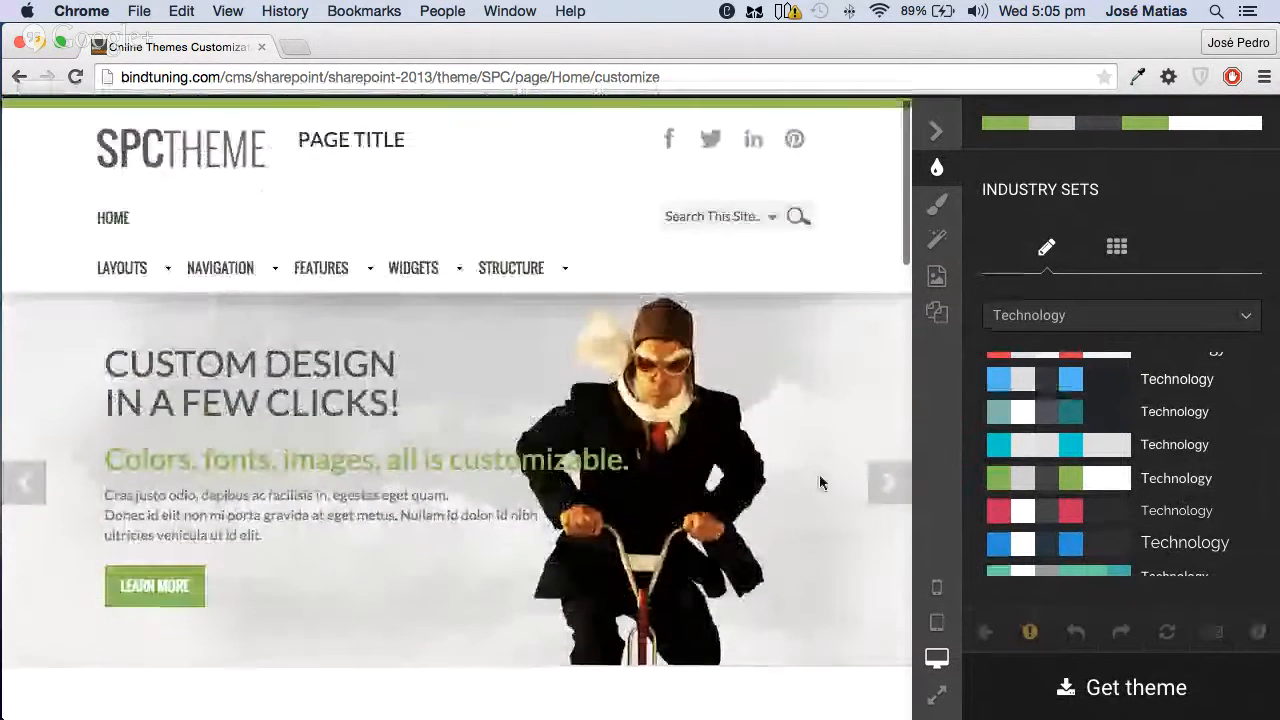
# Apply the Automotive > Miles industry template and review its content in the page preview
pyautogui.click(1118, 250)
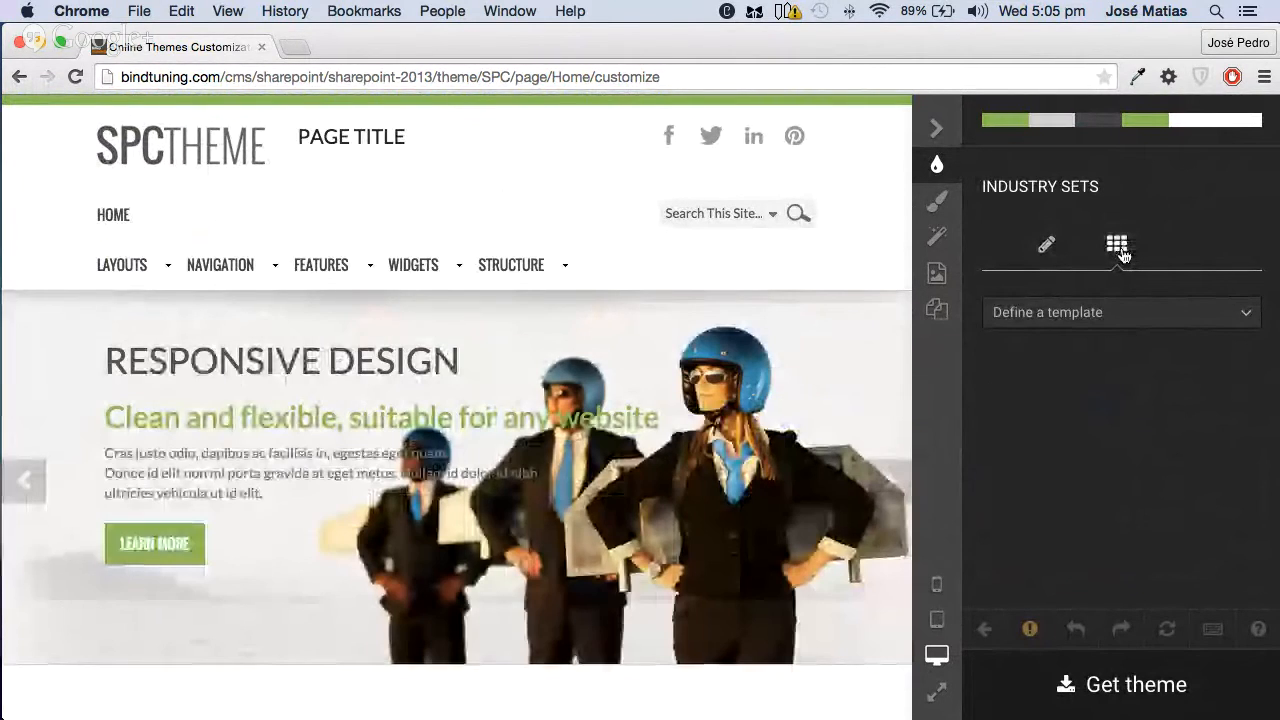
pyautogui.click(1116, 314)
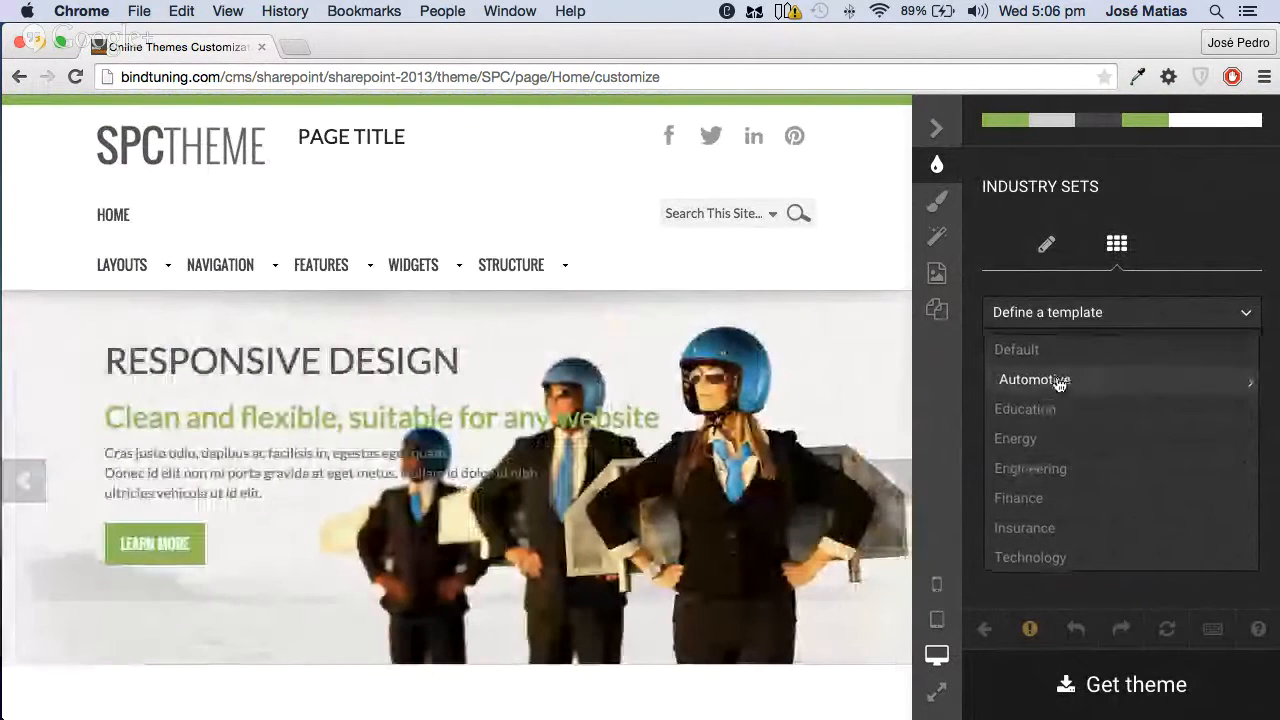
pyautogui.click(1058, 378)
pyautogui.click(1092, 421)
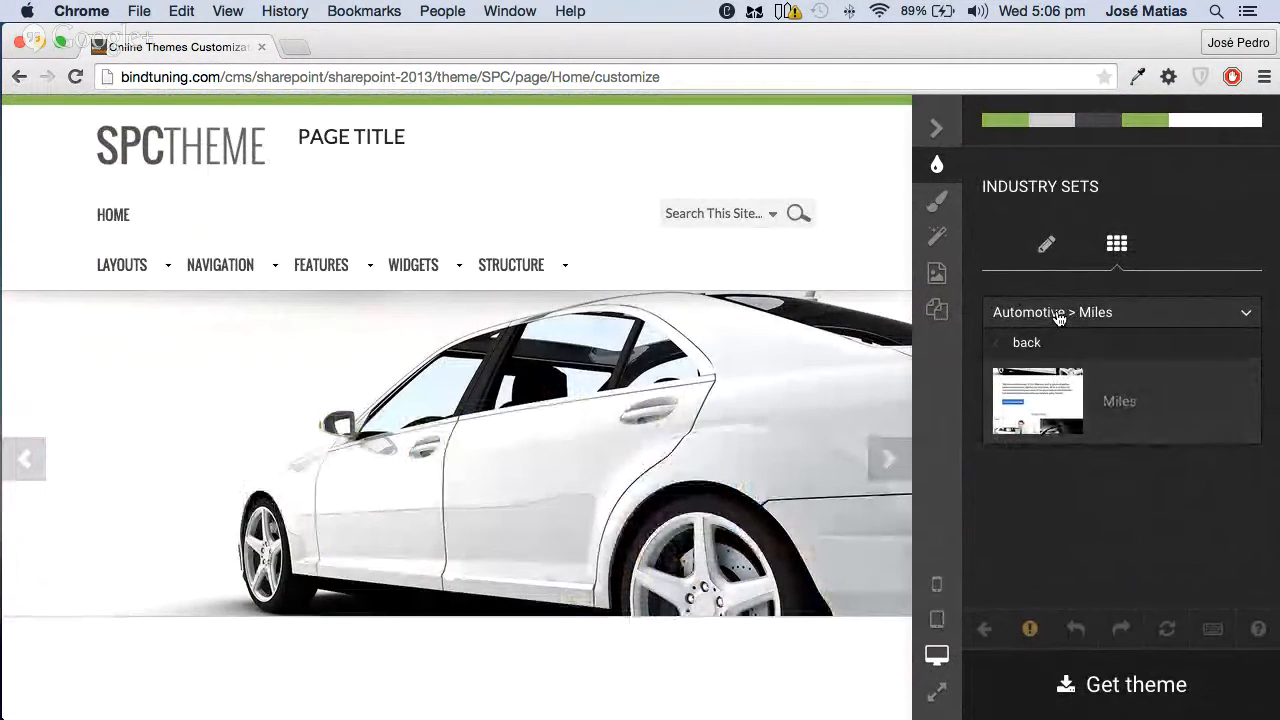
pyautogui.scroll(-10, 717, 440)
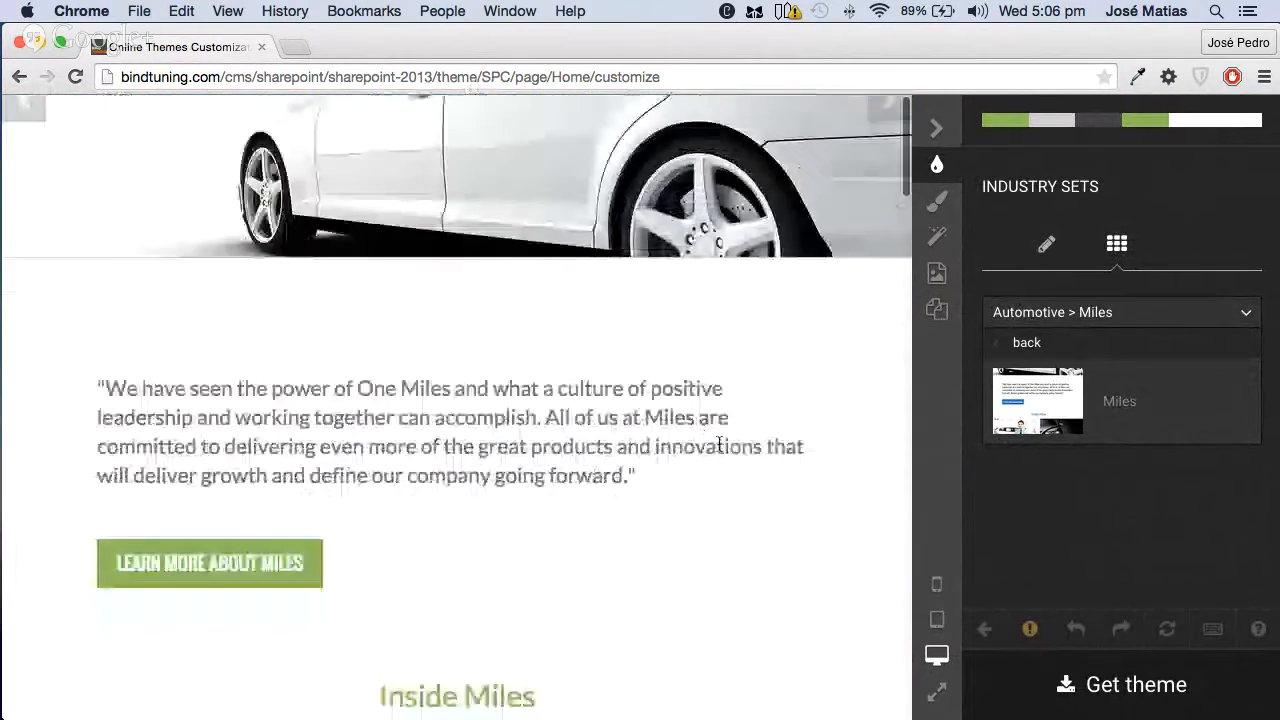
pyautogui.scroll(-15, 718, 456)
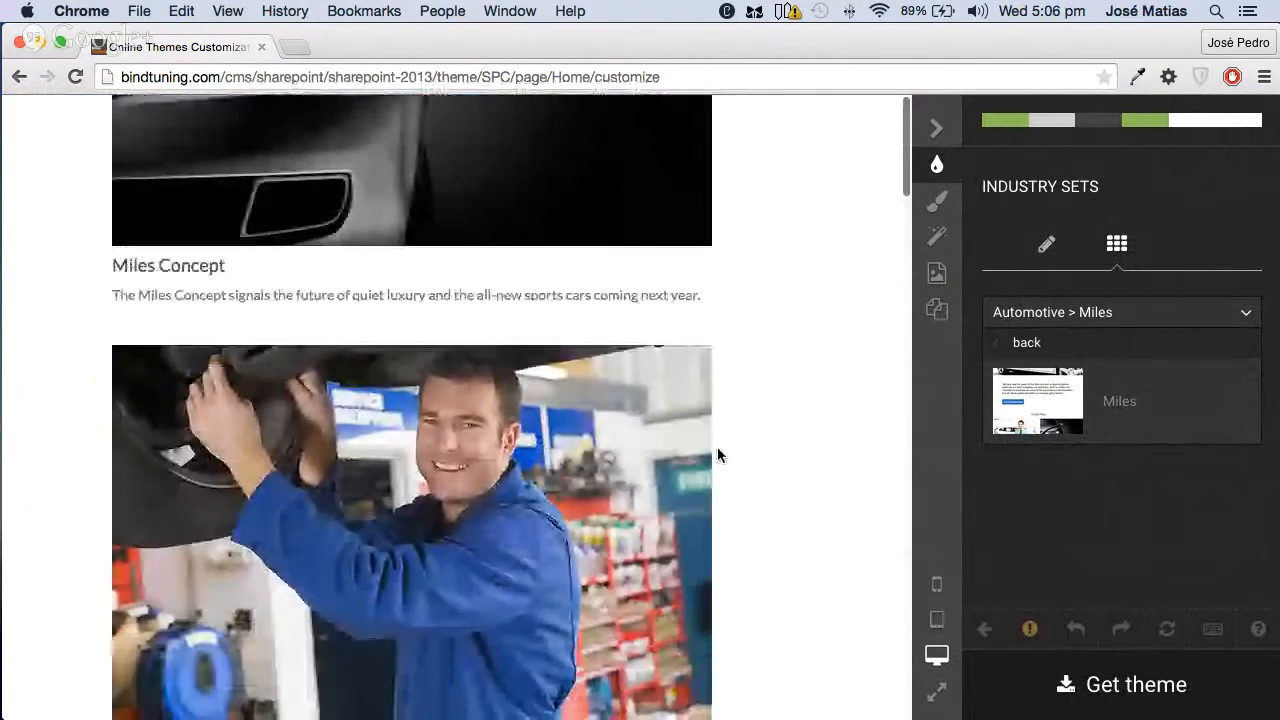
pyautogui.scroll(20, 721, 452)
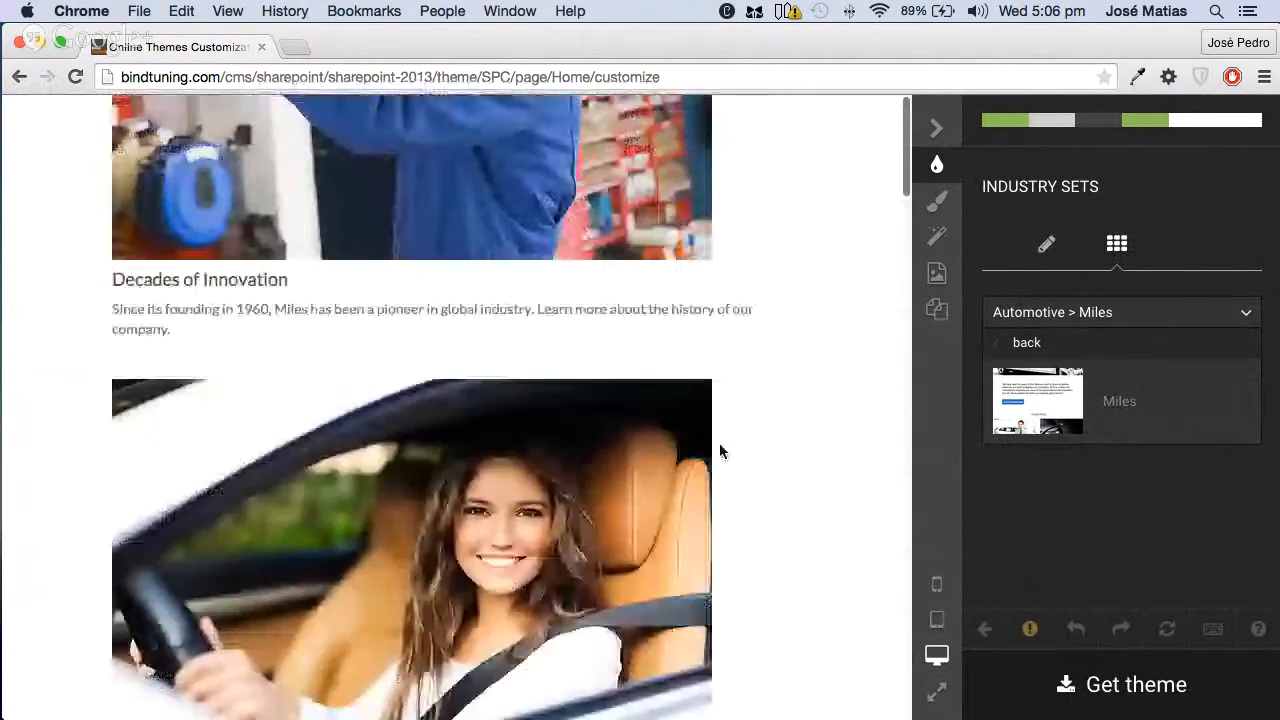
pyautogui.scroll(10, 718, 443)
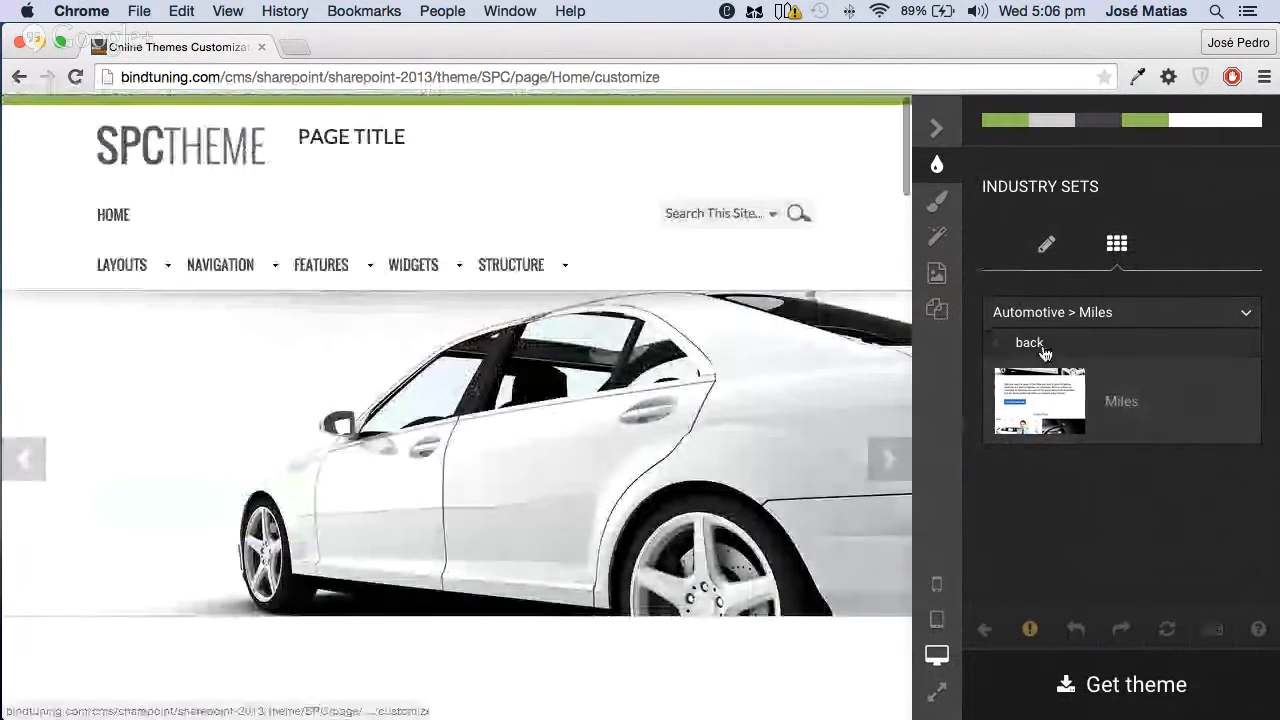
# Apply the Education > Academy industry template and review its sections in the page preview
pyautogui.click(1040, 350)
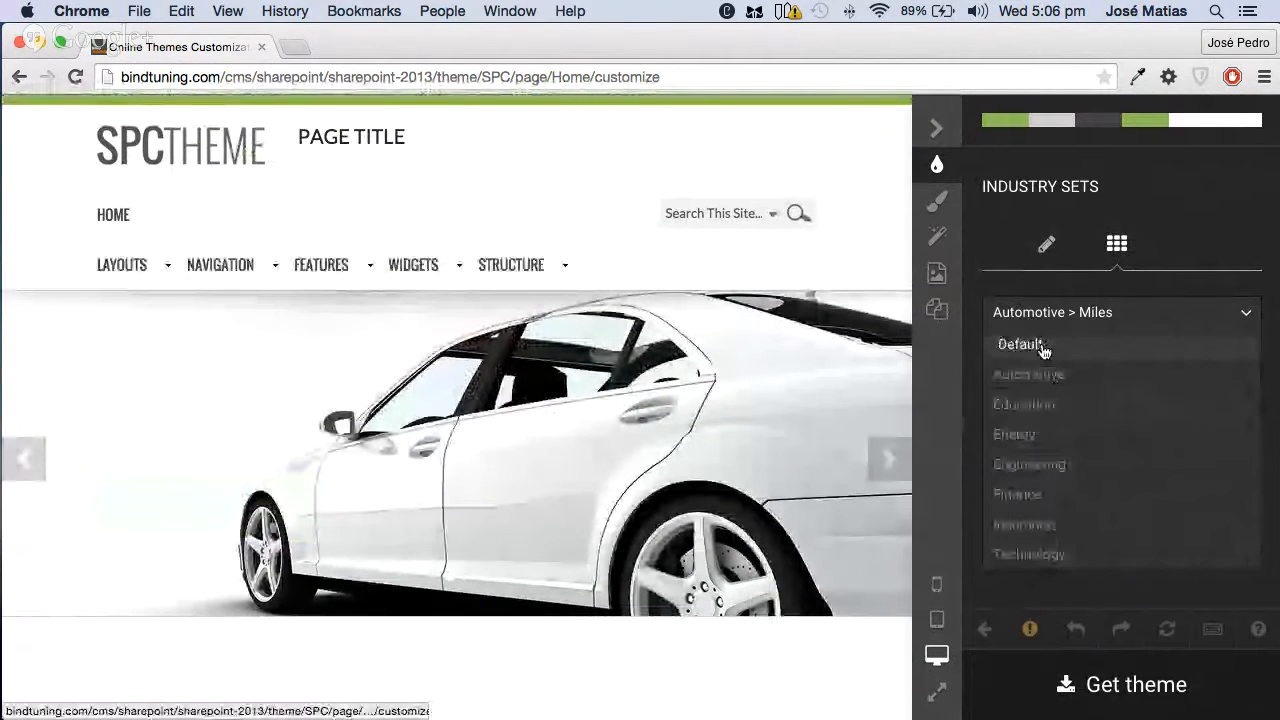
pyautogui.click(1068, 410)
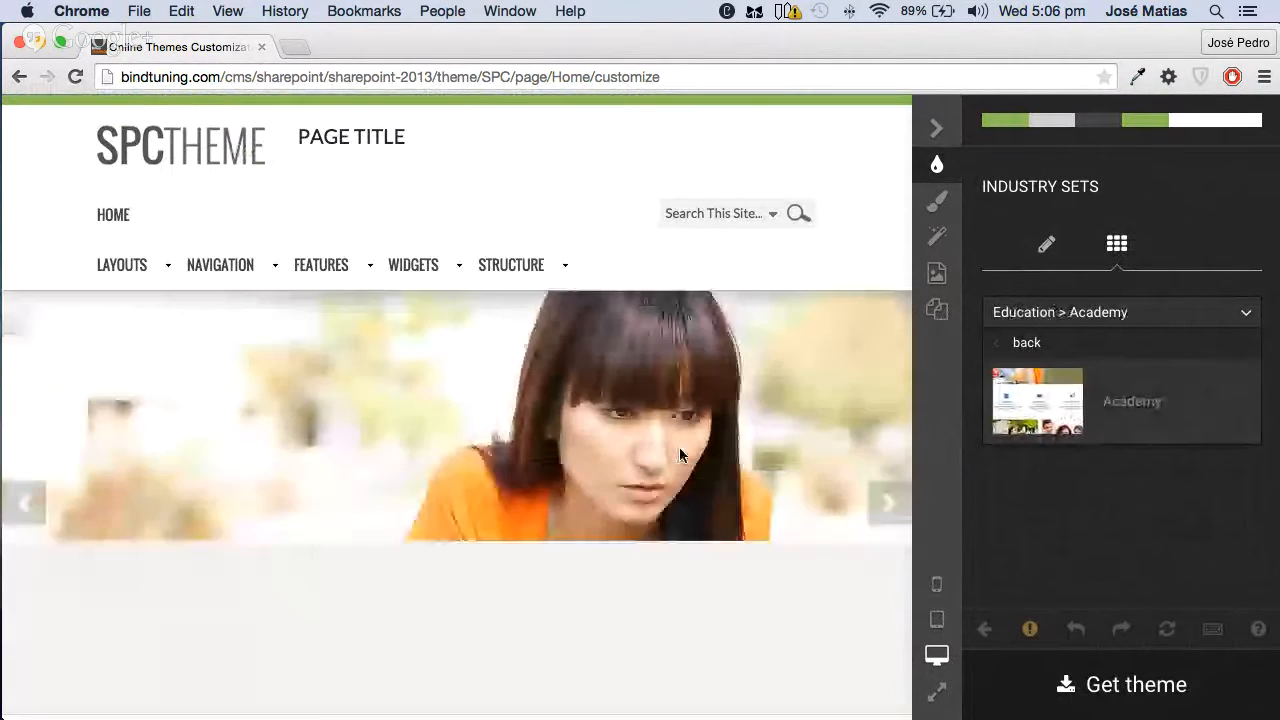
pyautogui.scroll(-5, 679, 447)
pyautogui.scroll(-5, 676, 453)
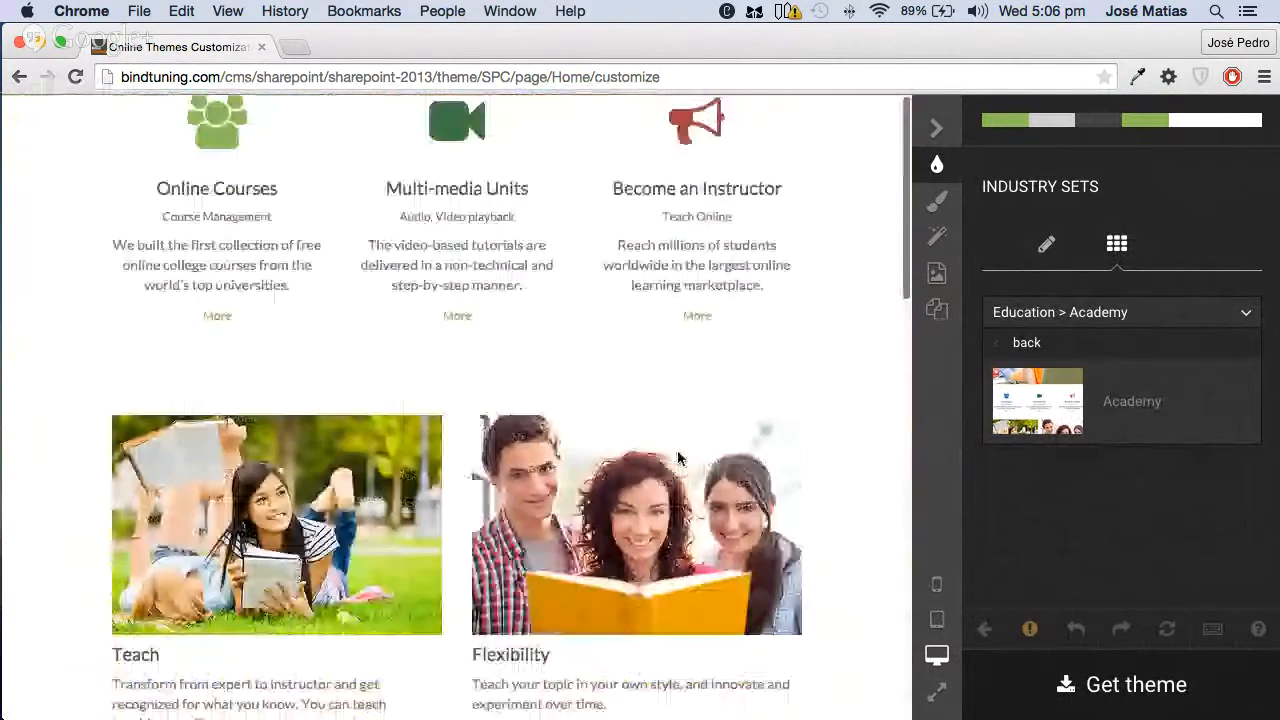
pyautogui.scroll(4, 680, 453)
pyautogui.scroll(5, 681, 453)
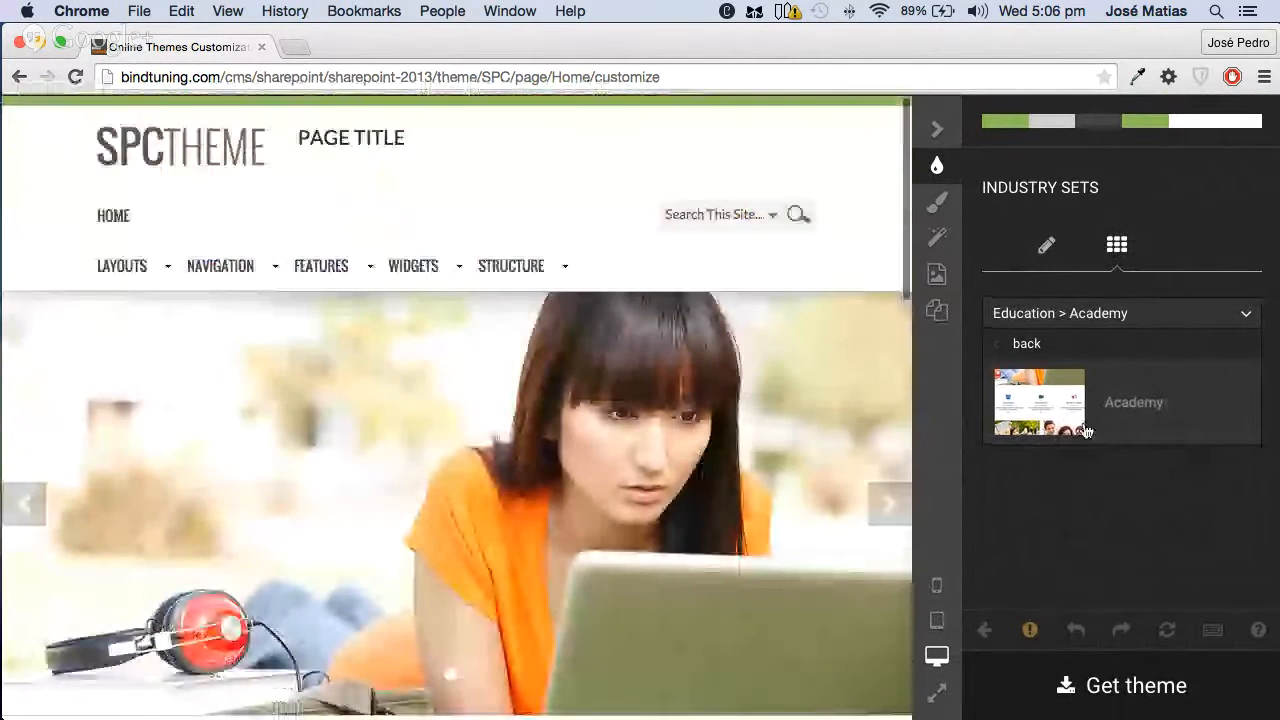
# Switch the industry template to Default and check the page preview
pyautogui.click(1058, 345)
pyautogui.click(1055, 345)
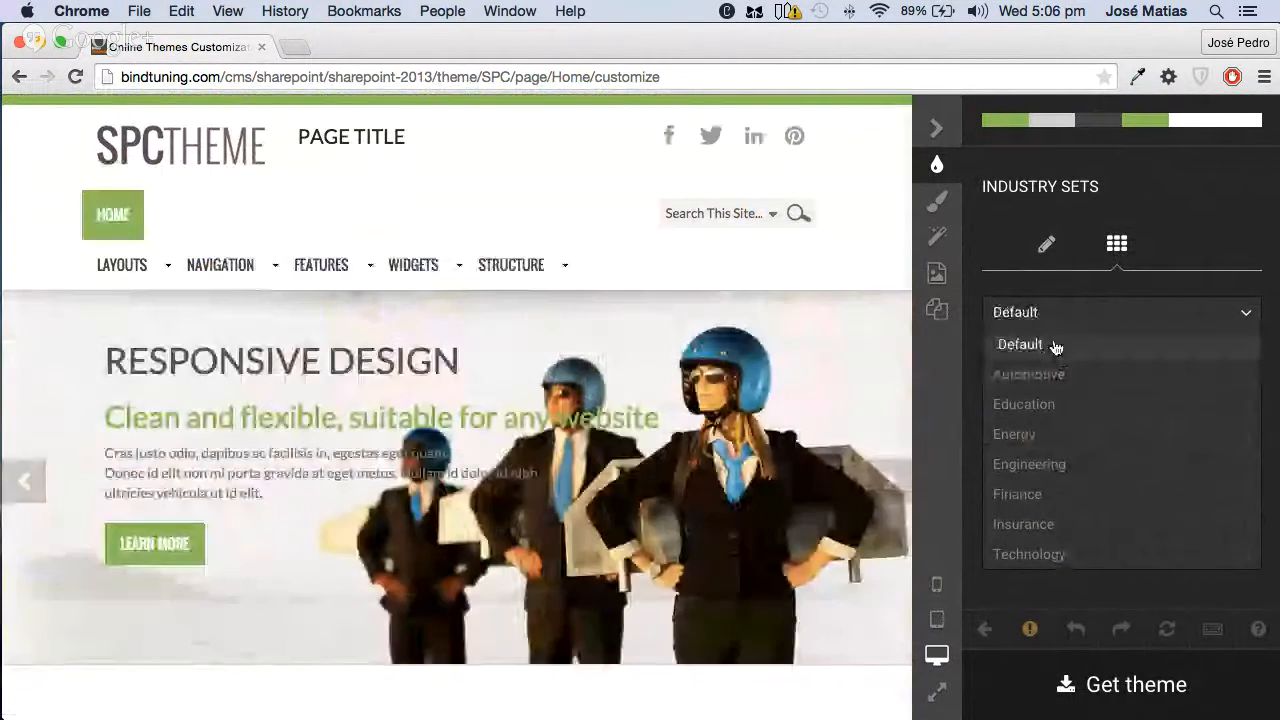
pyautogui.scroll(-8, 571, 420)
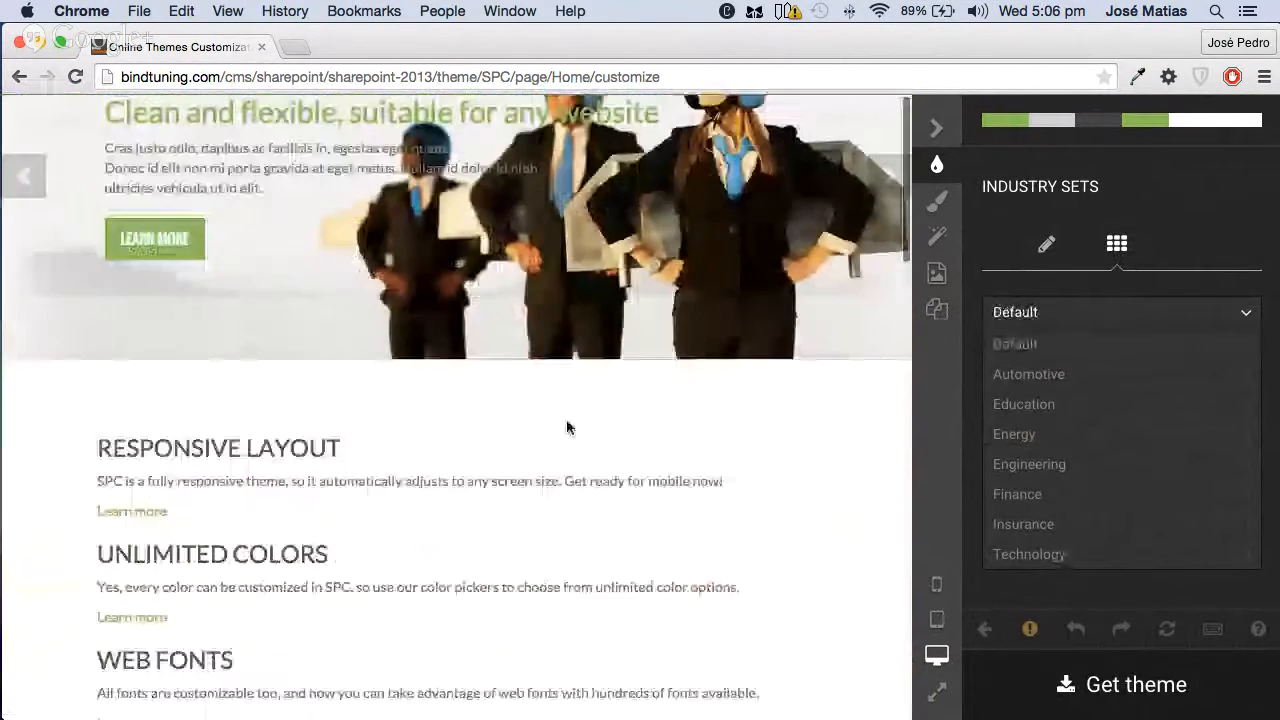
pyautogui.scroll(3, 571, 420)
pyautogui.scroll(5, 700, 410)
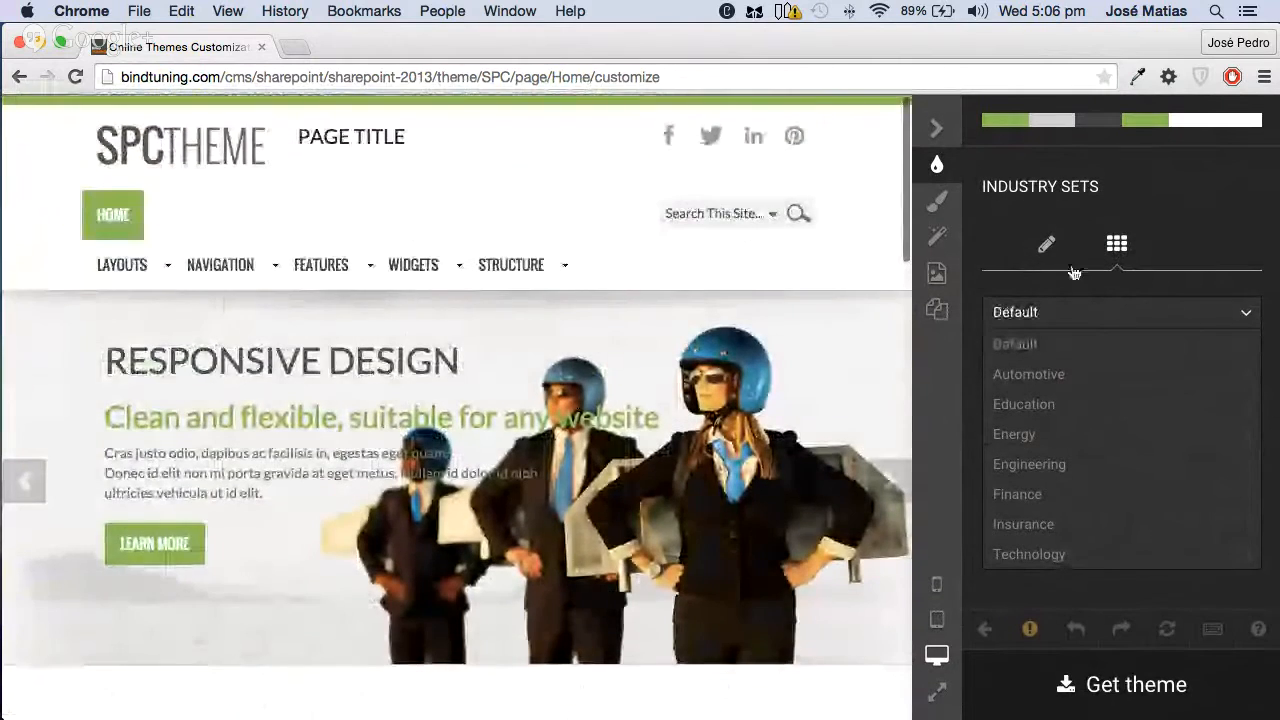
# Generate a color scheme from bindtuning.com with the Magic Tool and preview it down the page
pyautogui.click(939, 241)
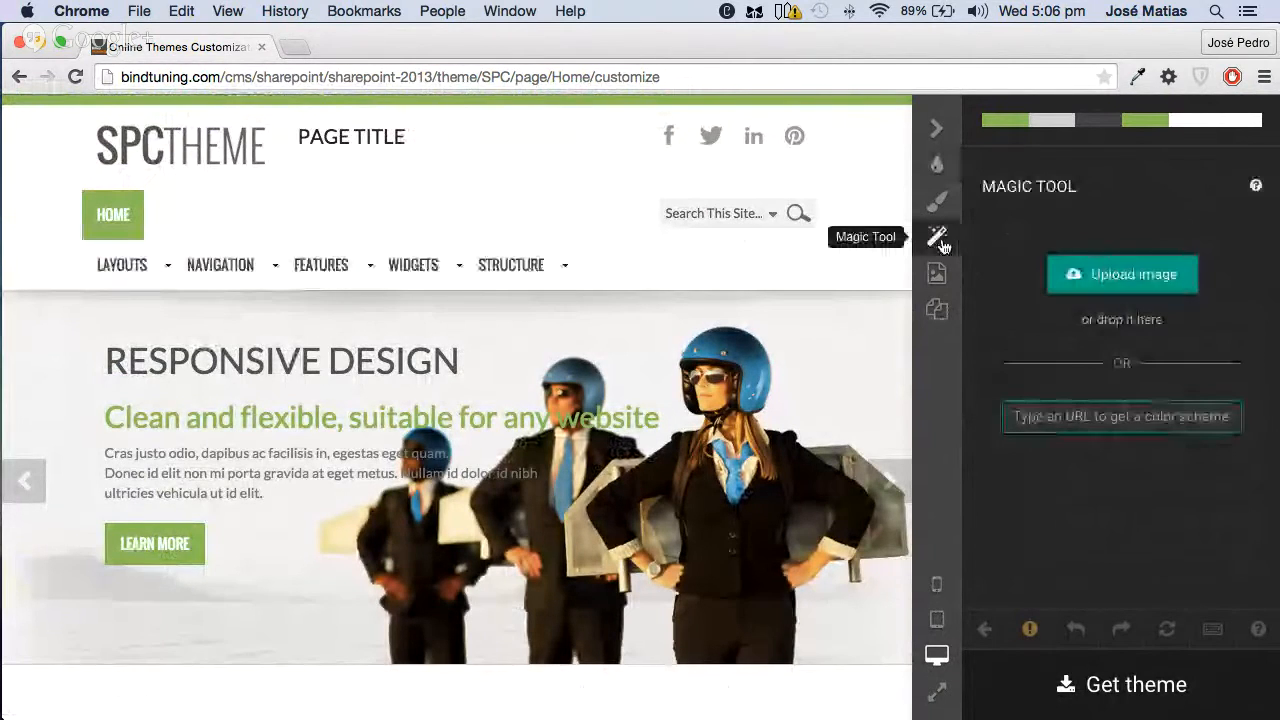
pyautogui.click(1091, 420)
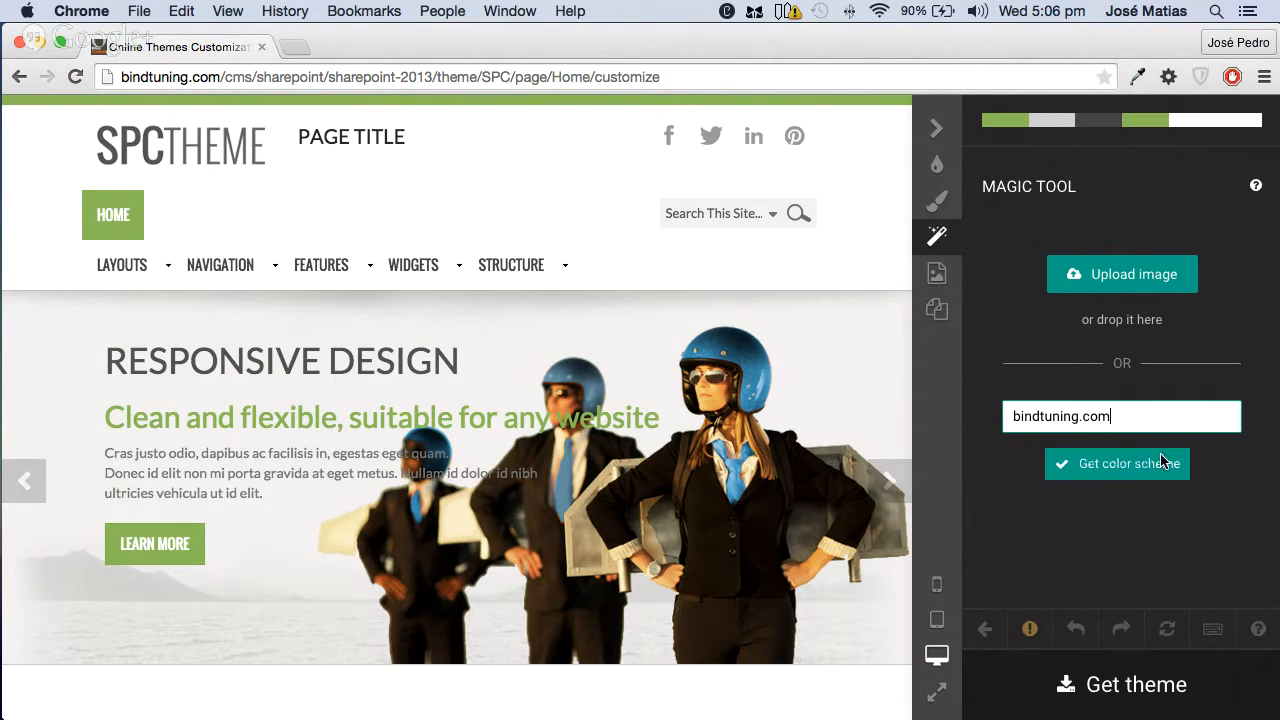
pyautogui.click(1131, 469)
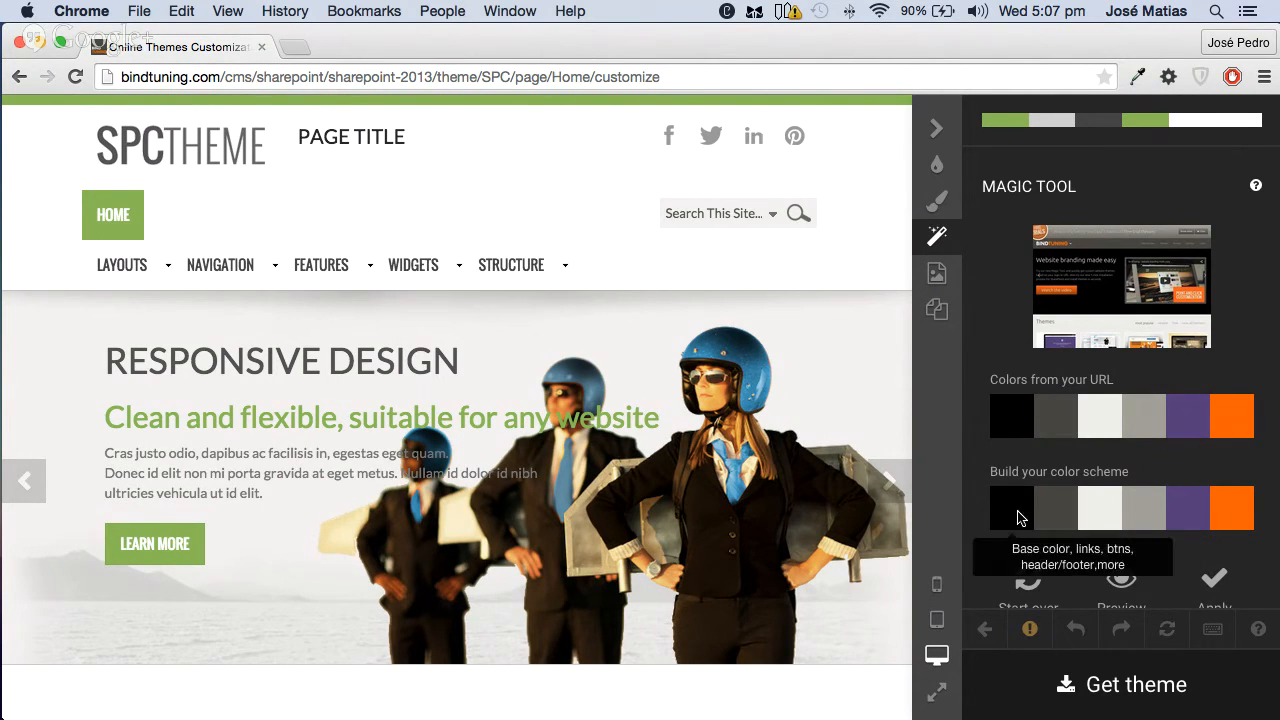
pyautogui.scroll(-1, 1121, 578)
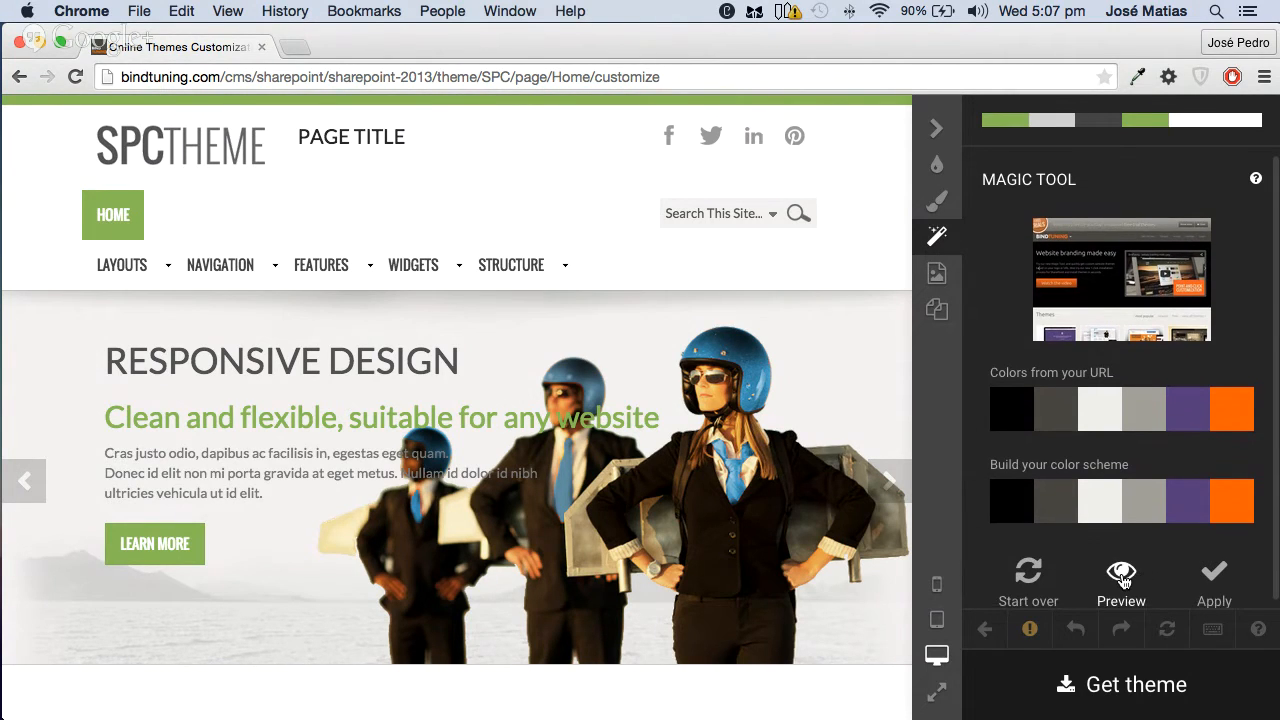
pyautogui.click(1123, 580)
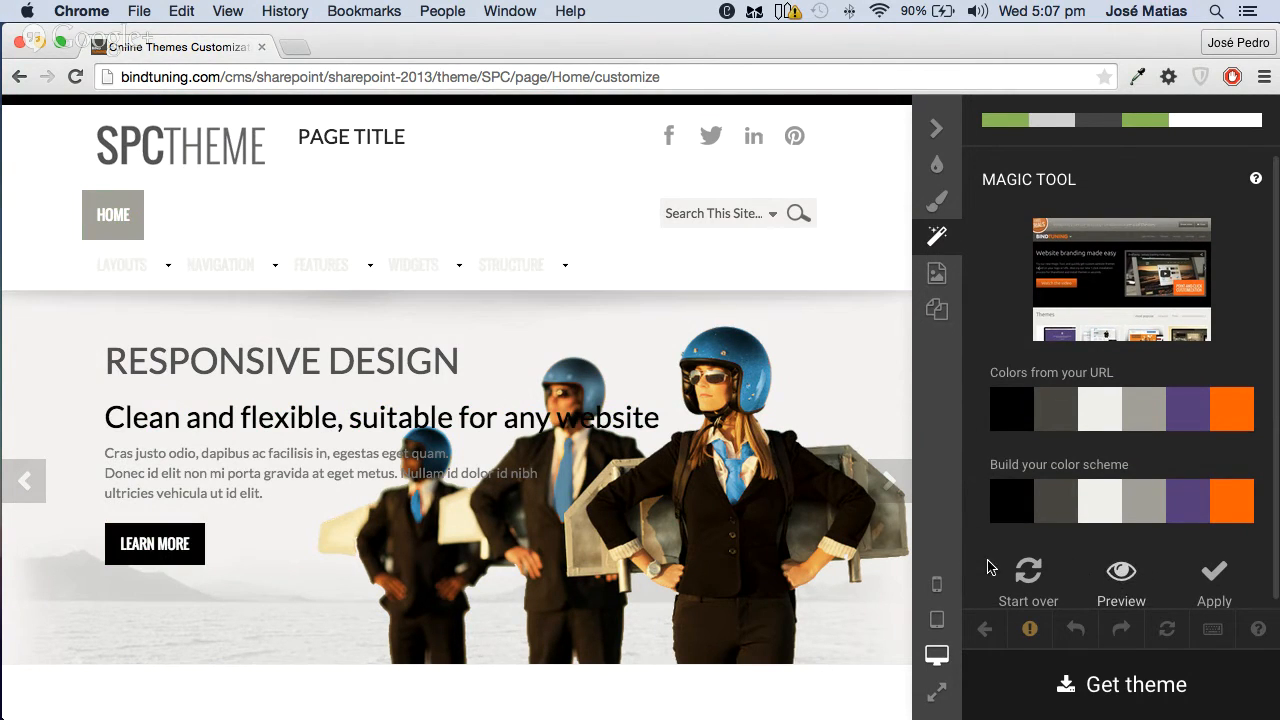
pyautogui.scroll(-15, 556, 488)
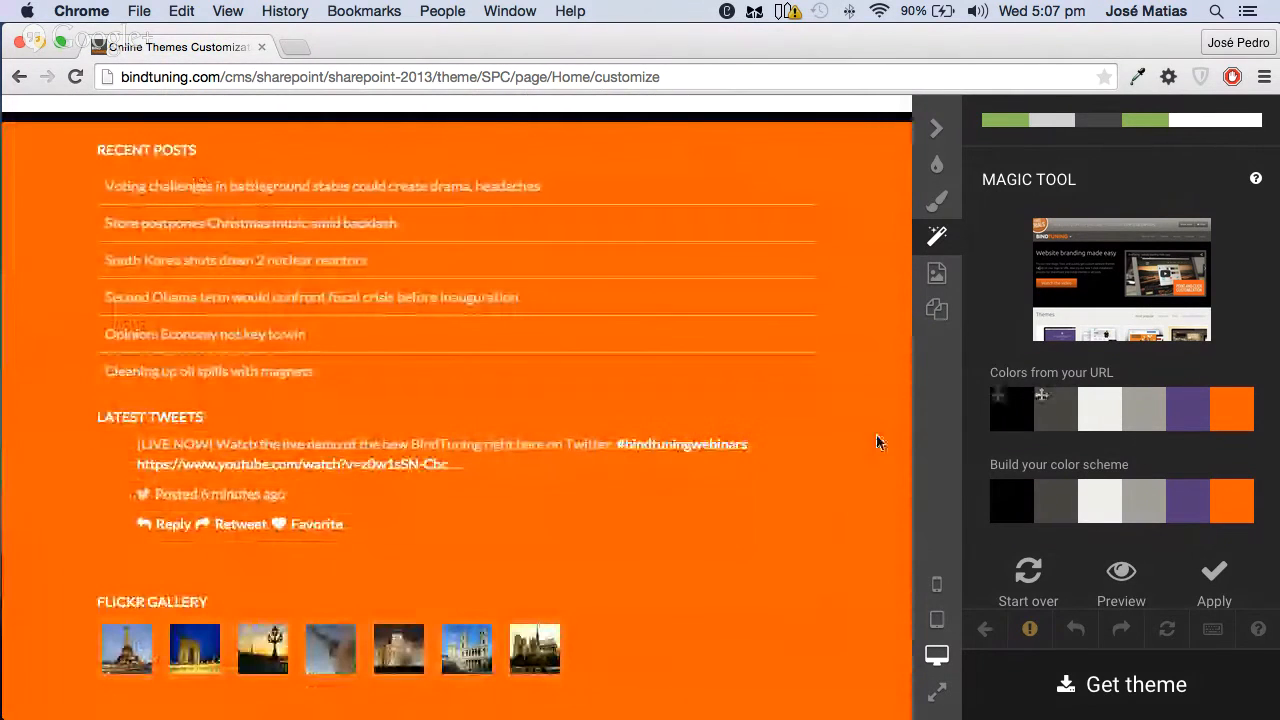
pyautogui.scroll(10, 827, 452)
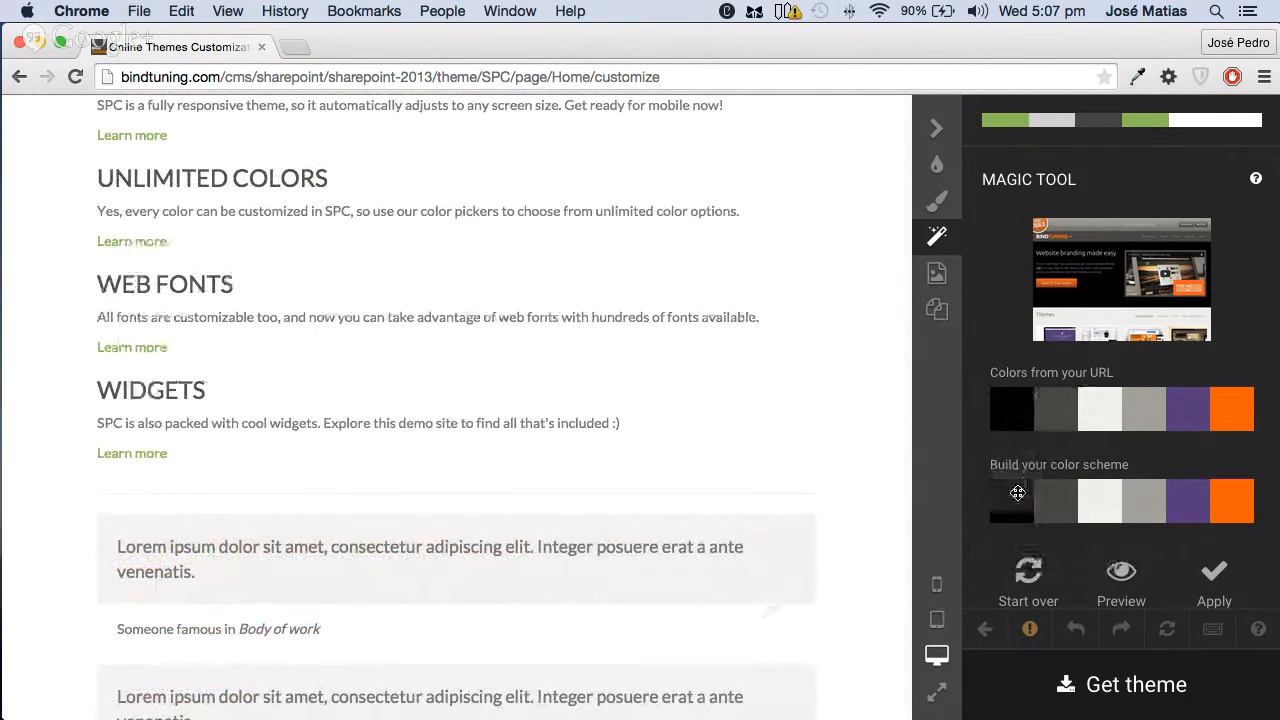
# Swap the black and dark grey swatches in the built color scheme, preview the page, and start over
pyautogui.moveTo(1012, 410); pyautogui.dragTo(1055, 497)
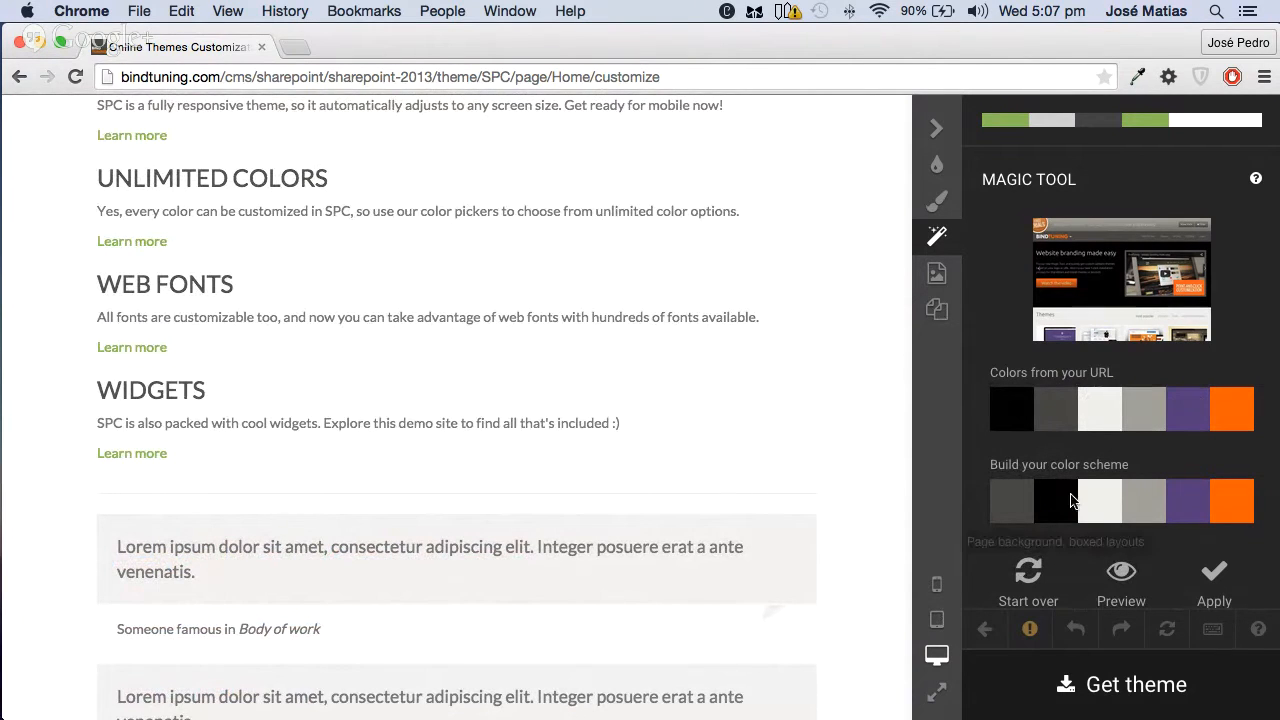
pyautogui.click(1121, 575)
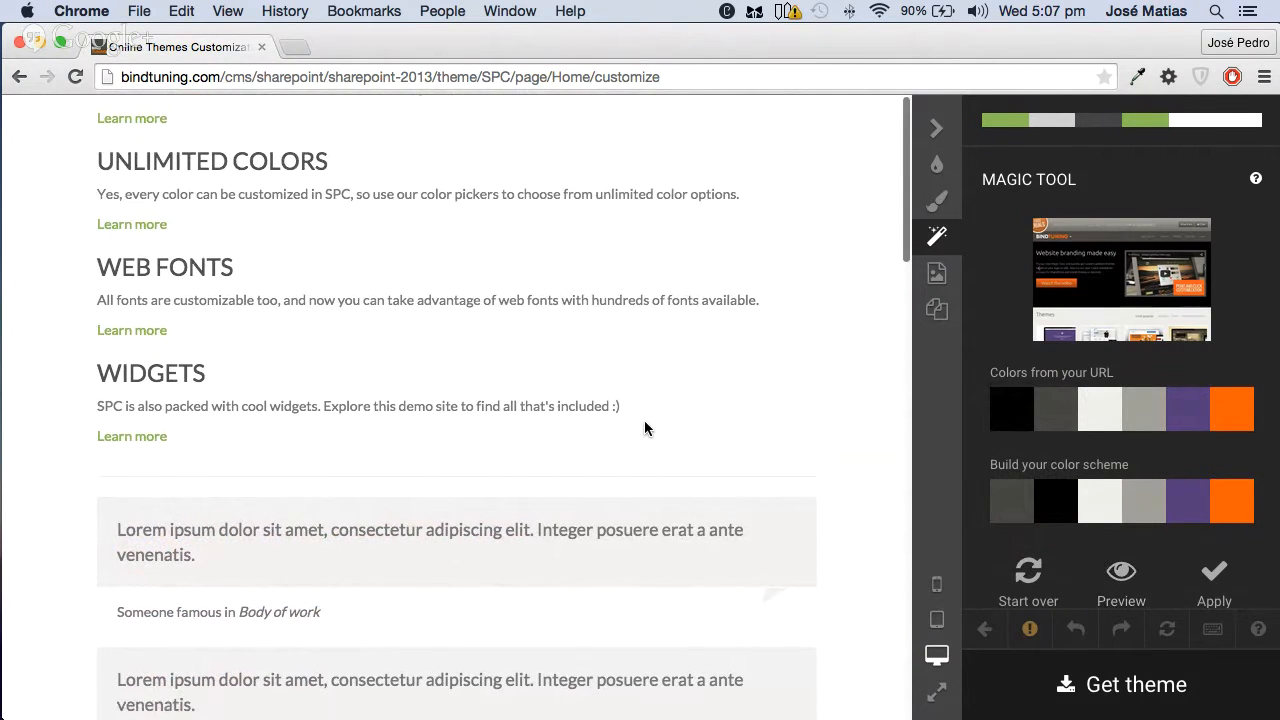
pyautogui.scroll(-10, 644, 420)
pyautogui.scroll(5, 648, 427)
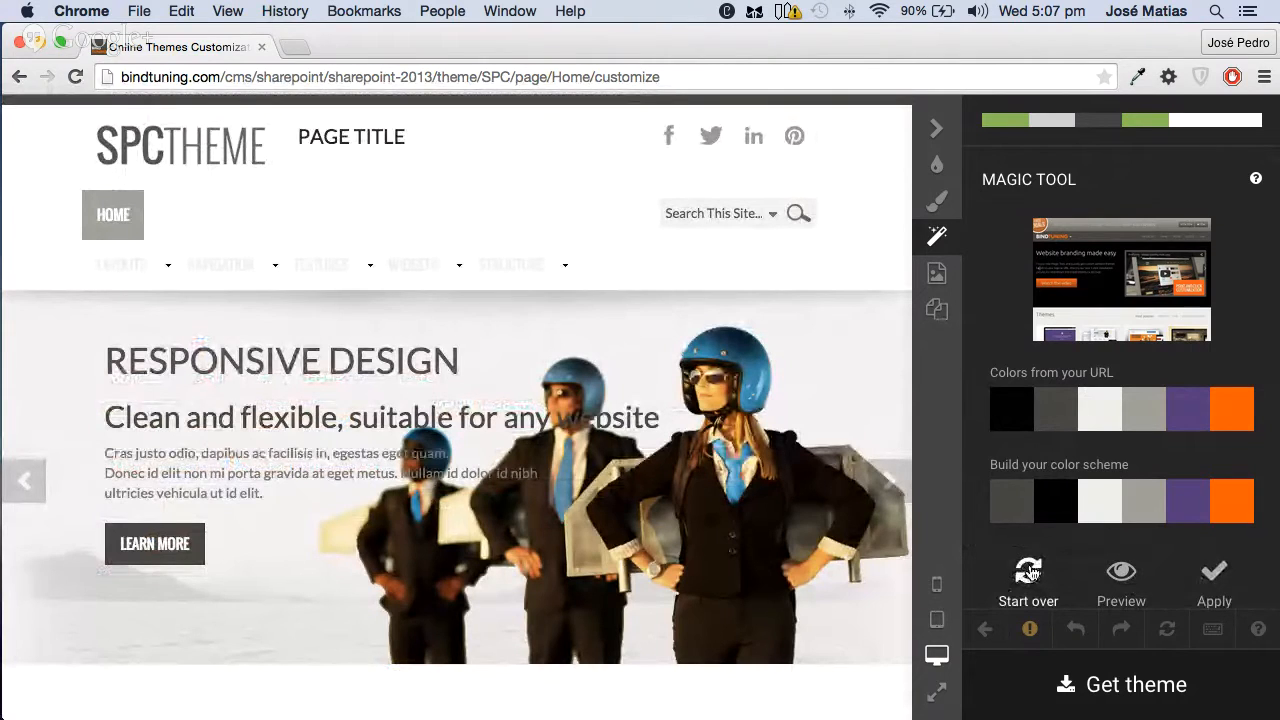
pyautogui.click(1030, 572)
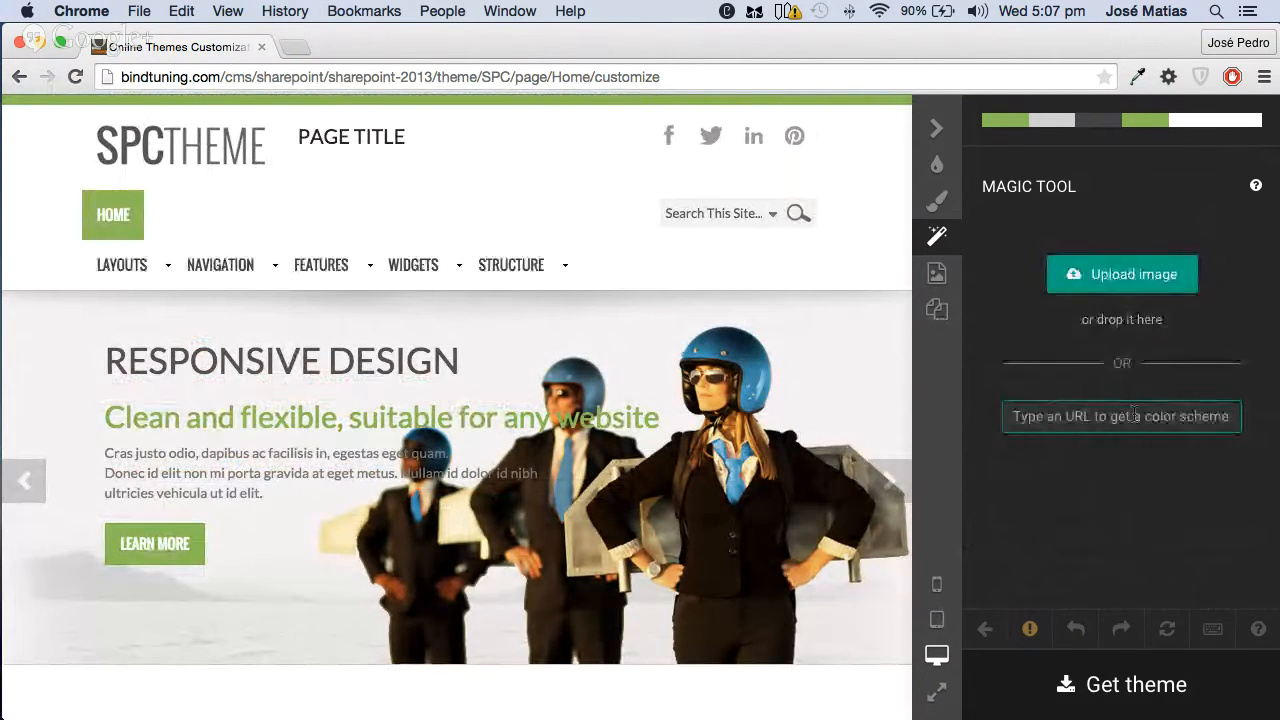
# Get a color scheme from microsoft.com in the Magic Tool and discard it by starting over
pyautogui.click(1164, 418)
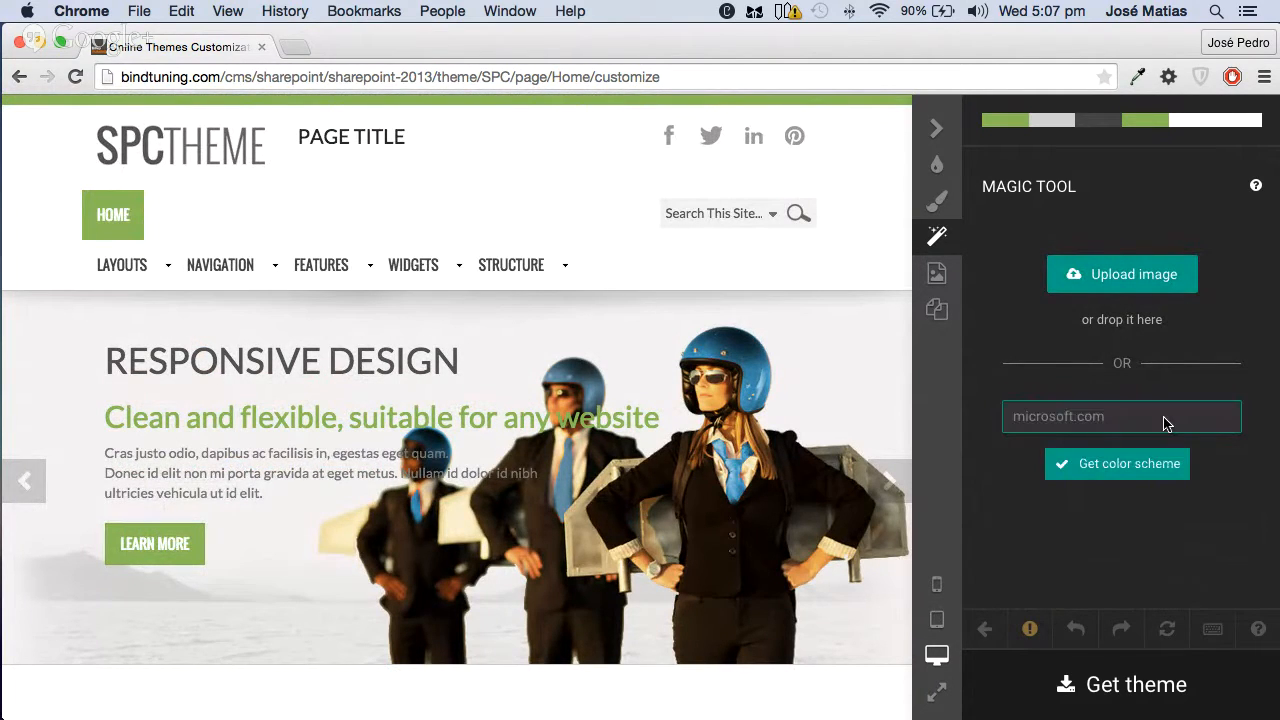
pyautogui.click(1141, 475)
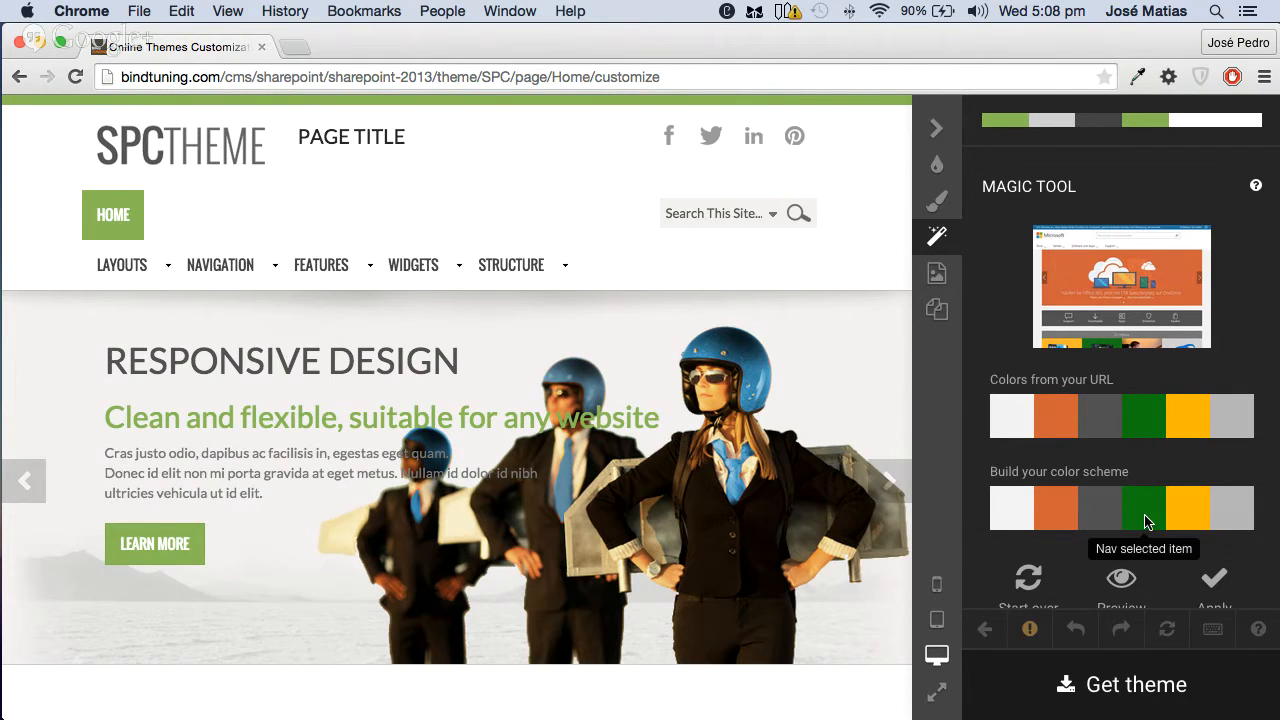
pyautogui.scroll(-1, 1150, 530)
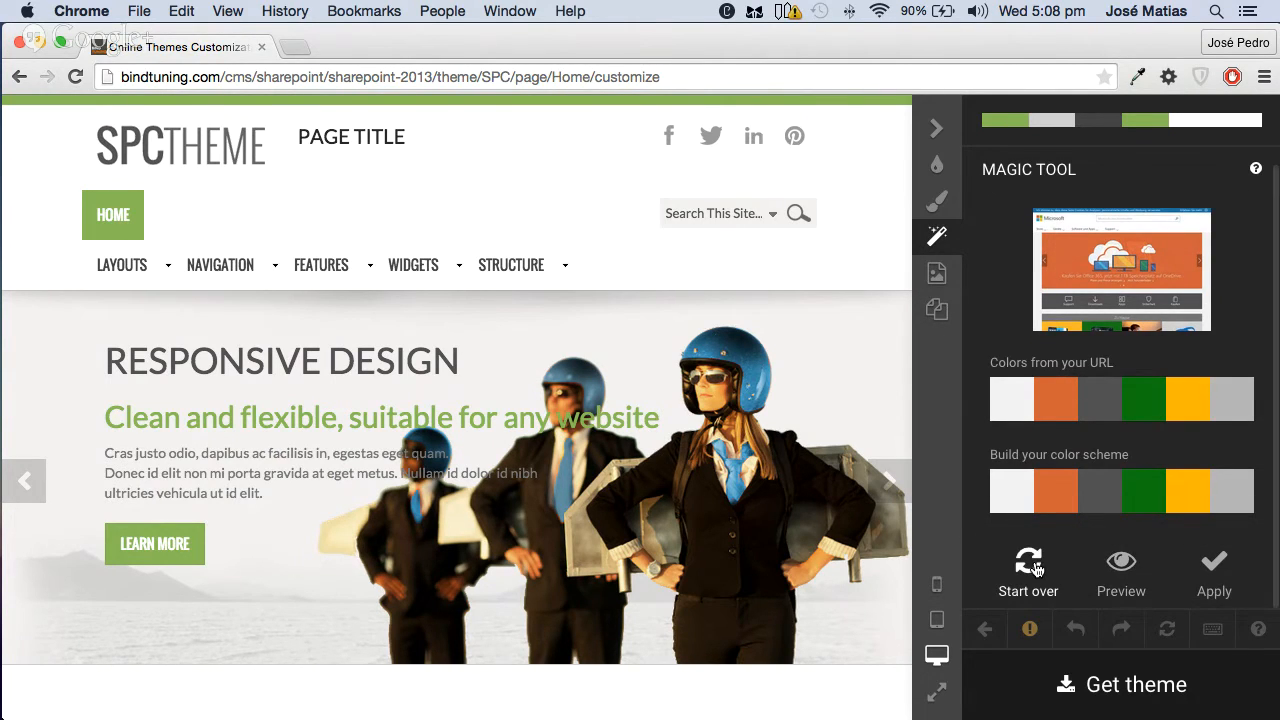
pyautogui.click(1036, 566)
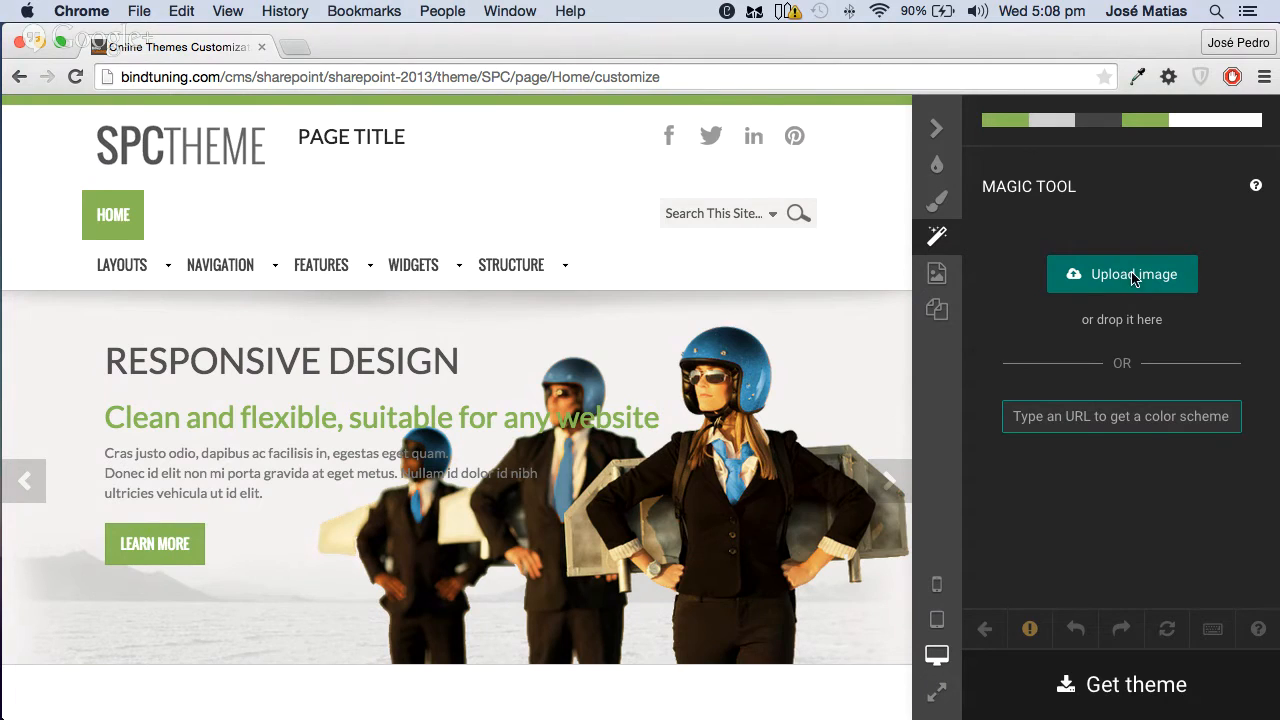
# Try to upload the microsoft_website image from the Desktop as the Magic Tool's color source
pyautogui.click(1133, 276)
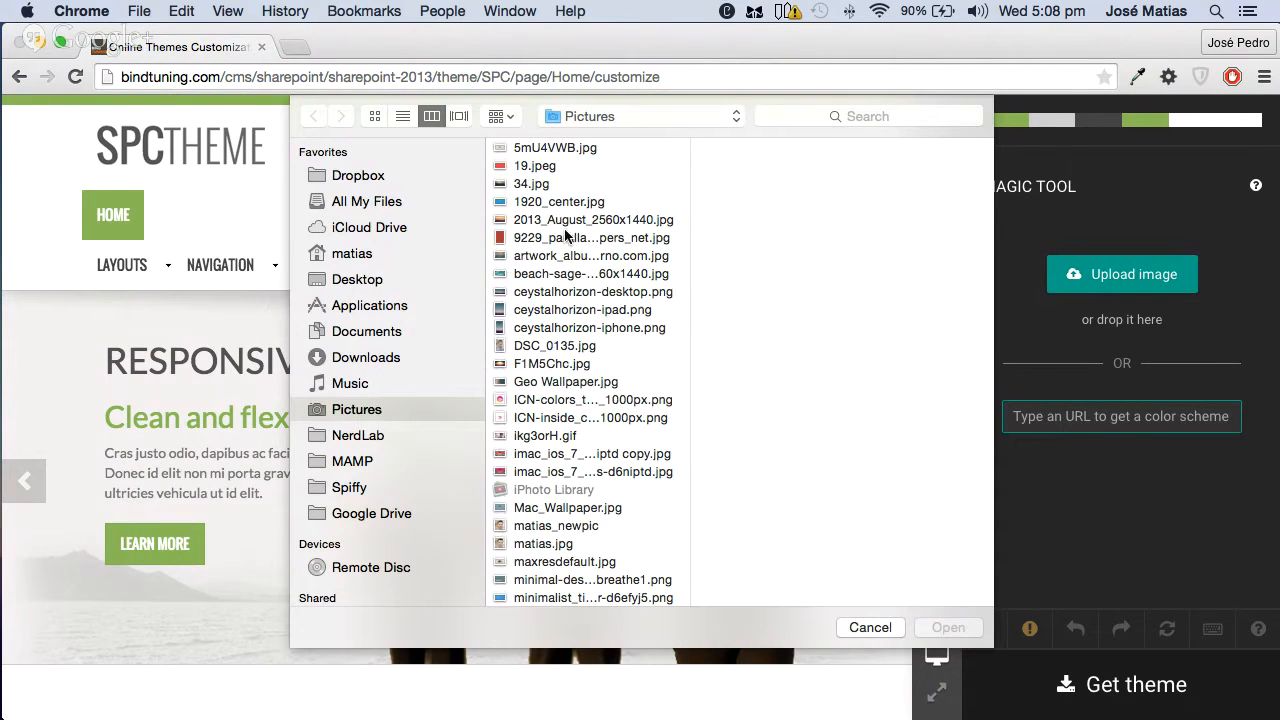
pyautogui.click(378, 283)
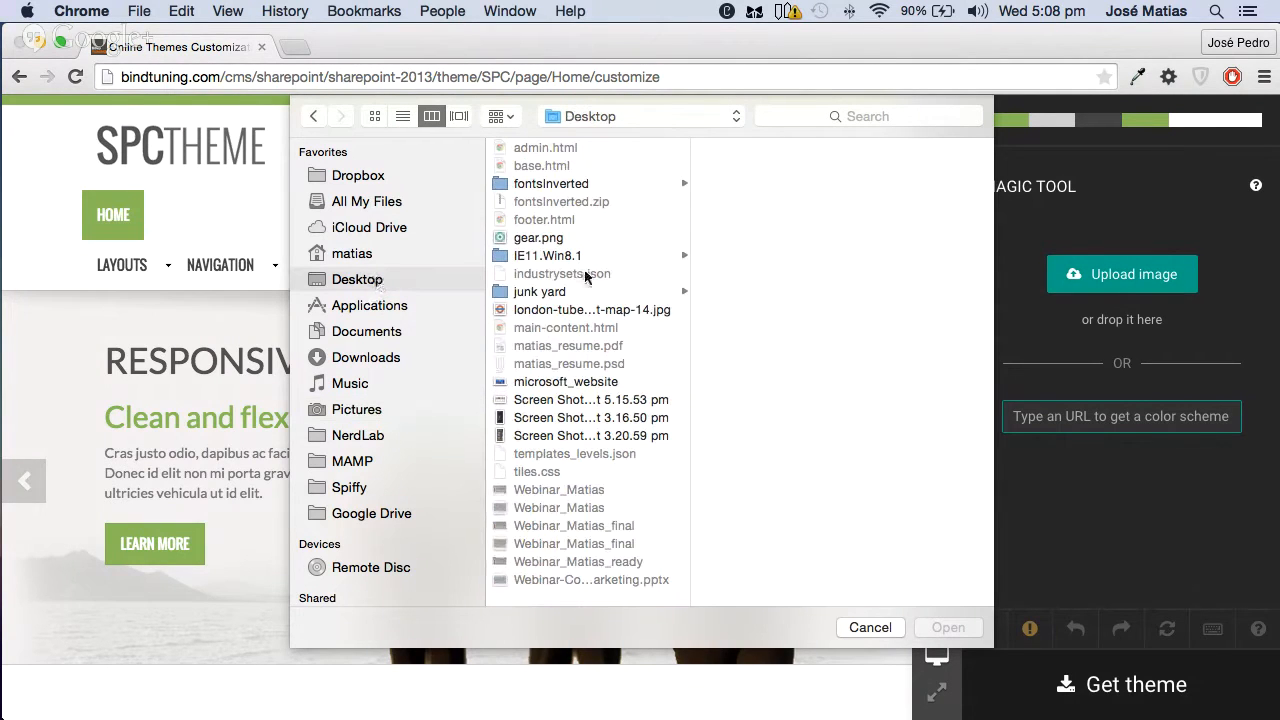
pyautogui.click(597, 383)
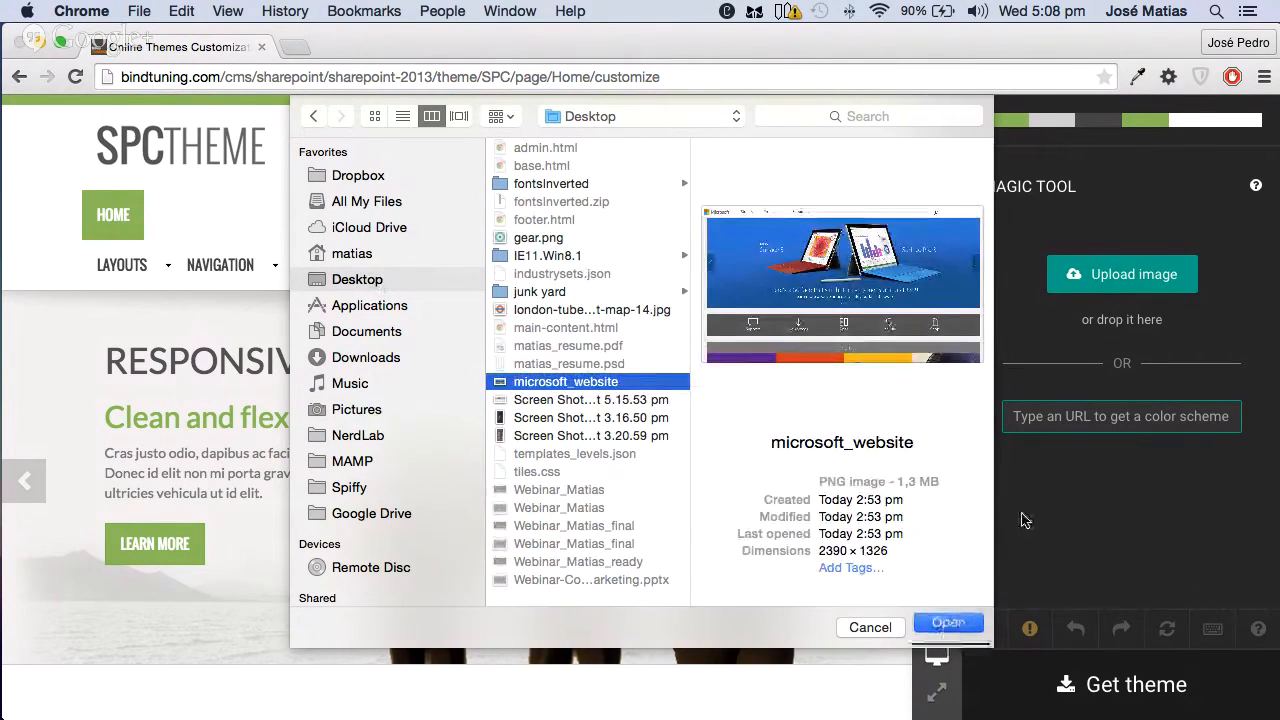
pyautogui.press('Return')
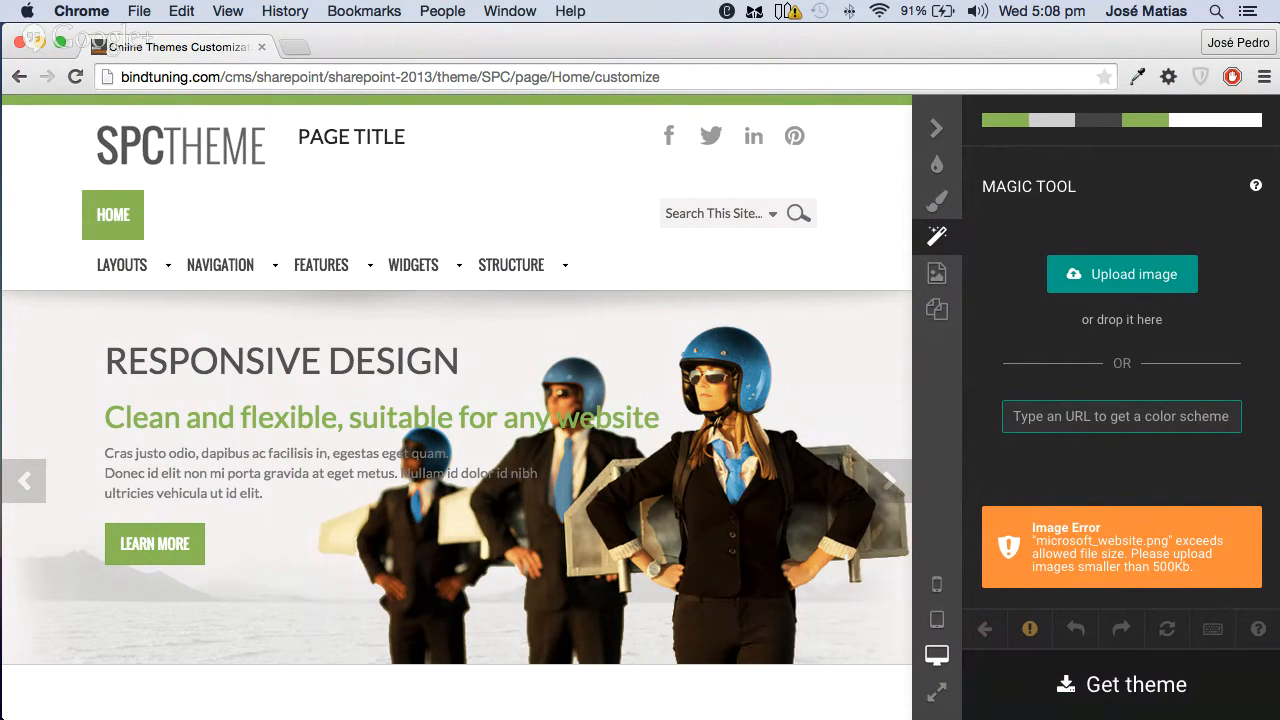
# Drop ceystalhorizon-ipad.png from the Finder's Pictures folder into the Magic Tool to extract its colors
pyautogui.click(320, 719)
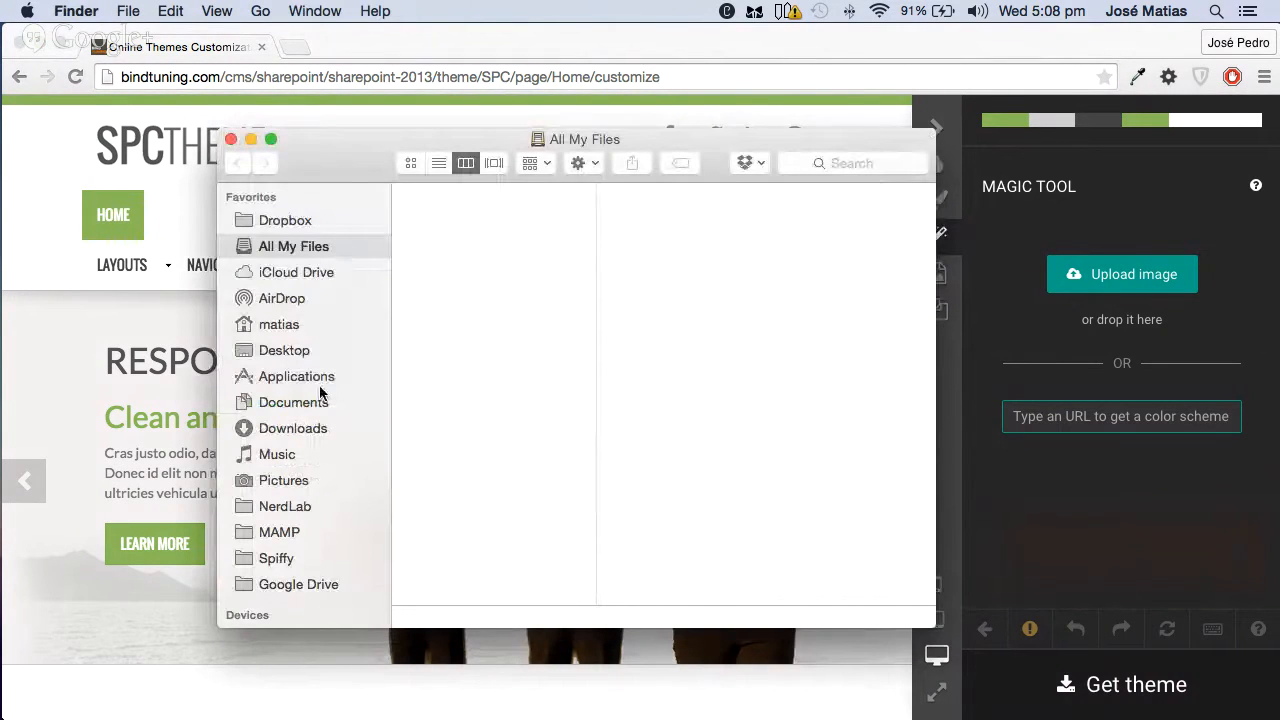
pyautogui.moveTo(353, 137); pyautogui.dragTo(274, 141)
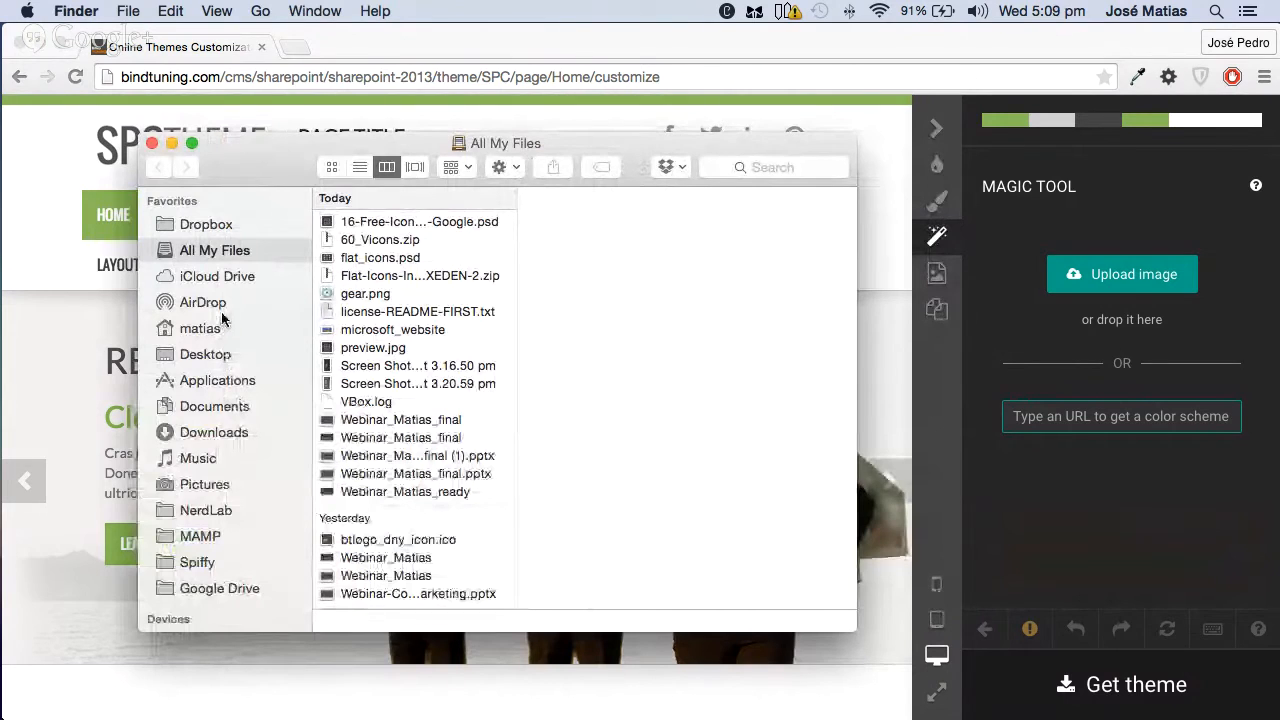
pyautogui.click(215, 484)
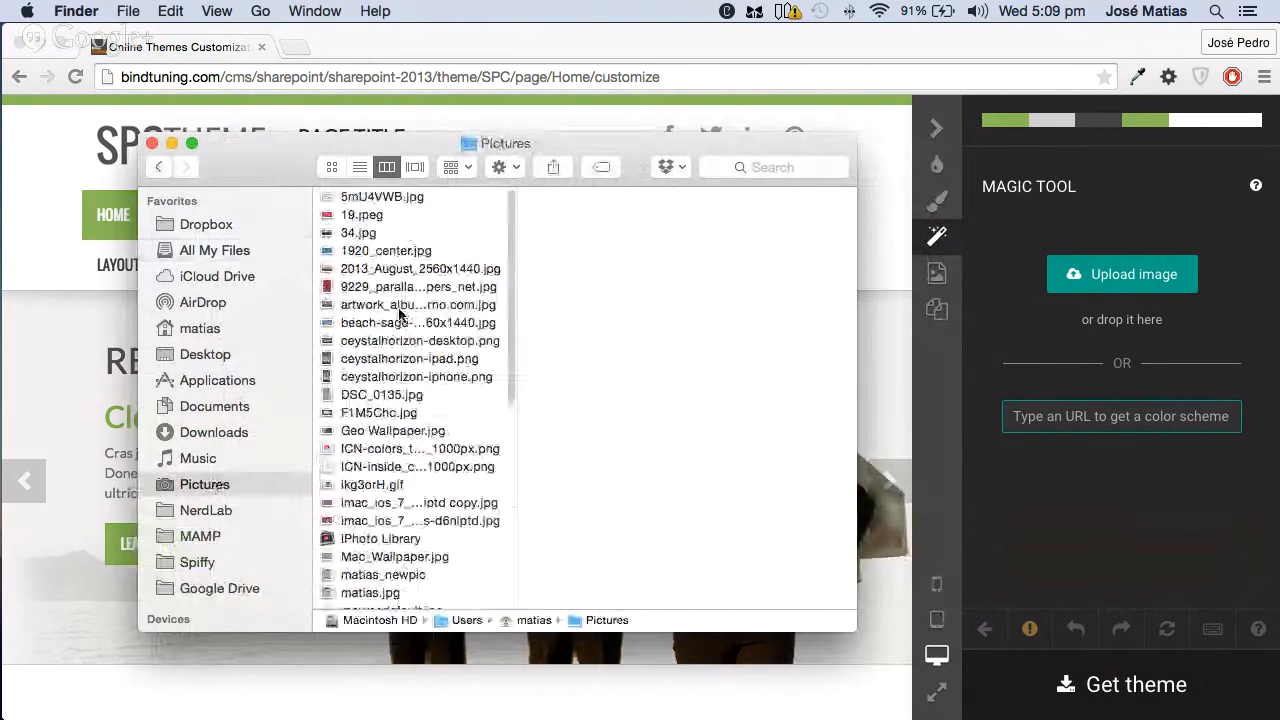
pyautogui.click(392, 360)
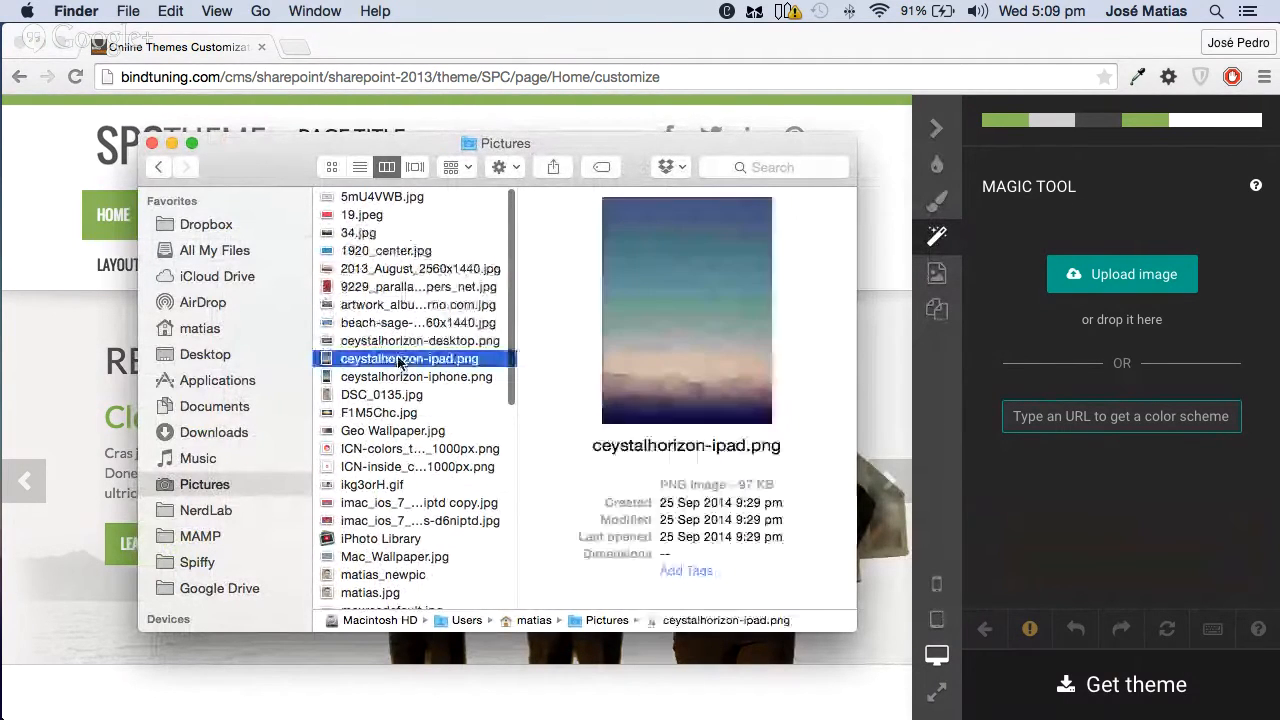
pyautogui.moveTo(373, 366); pyautogui.dragTo(1160, 362)
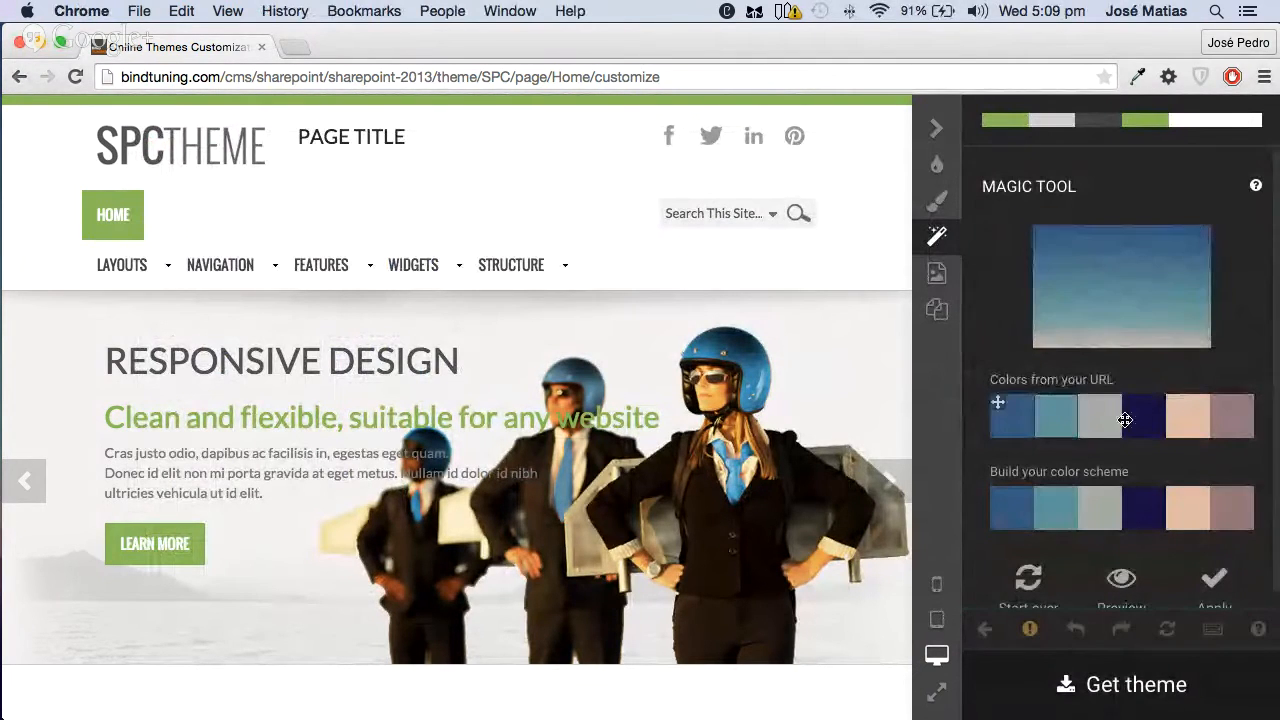
# Preview the image-based color scheme down to the footer and apply it to the theme
pyautogui.click(1123, 585)
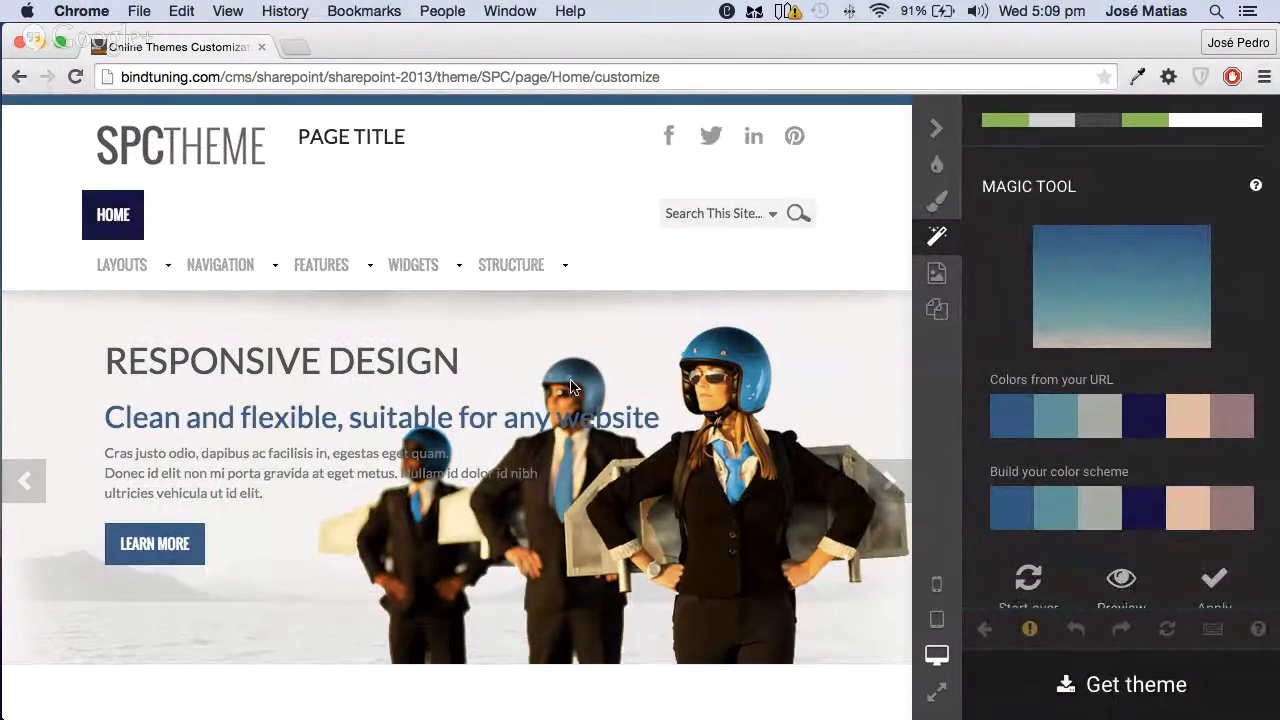
pyautogui.scroll(-10, 556, 398)
pyautogui.scroll(-10, 556, 392)
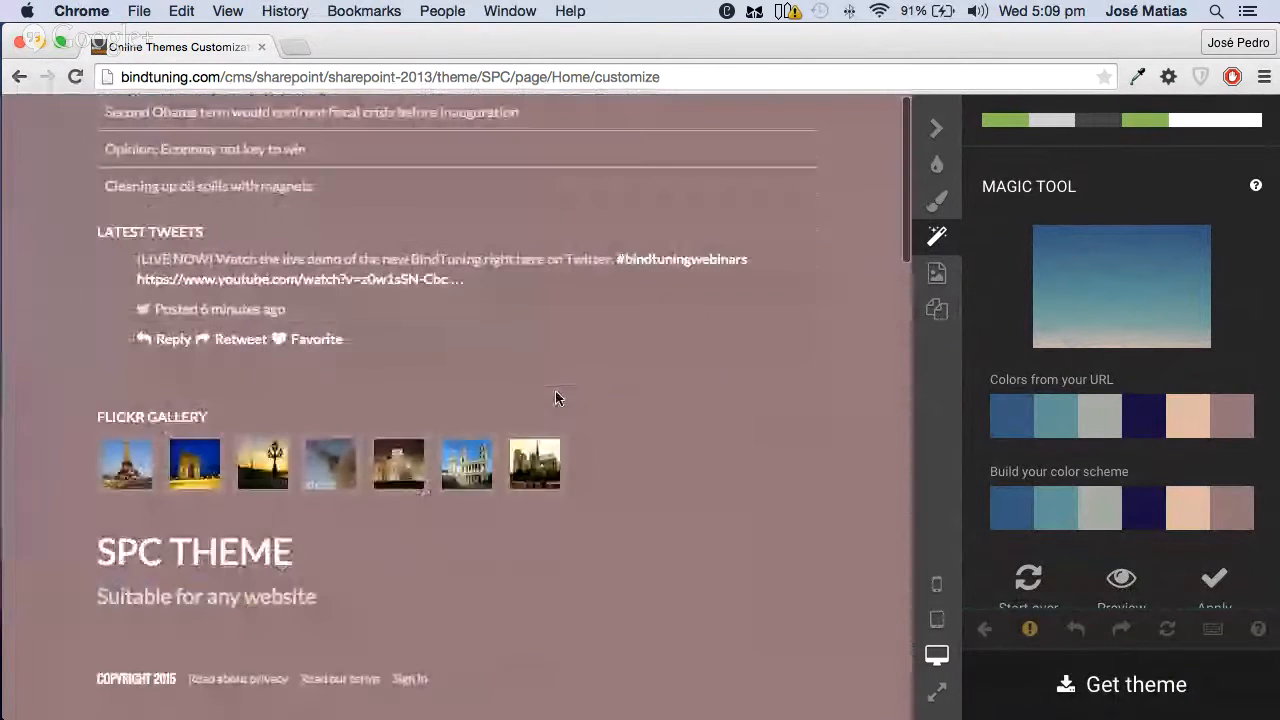
pyautogui.scroll(20, 557, 389)
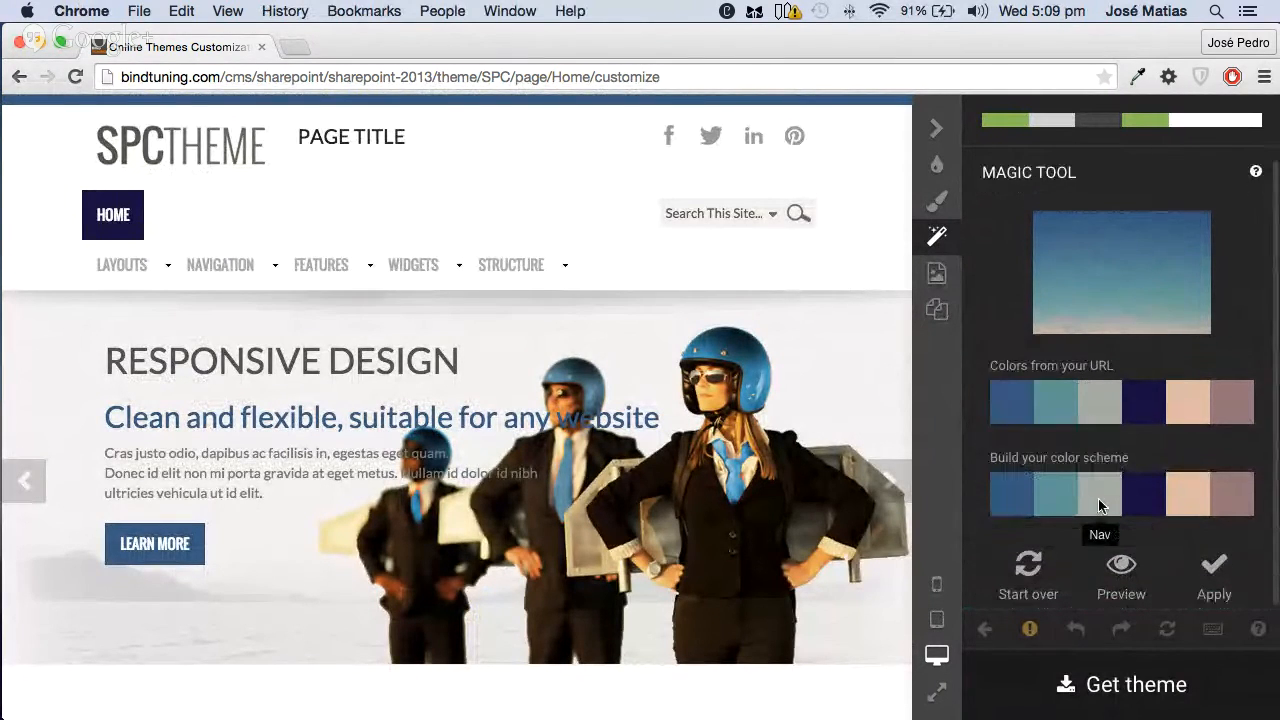
pyautogui.click(1215, 580)
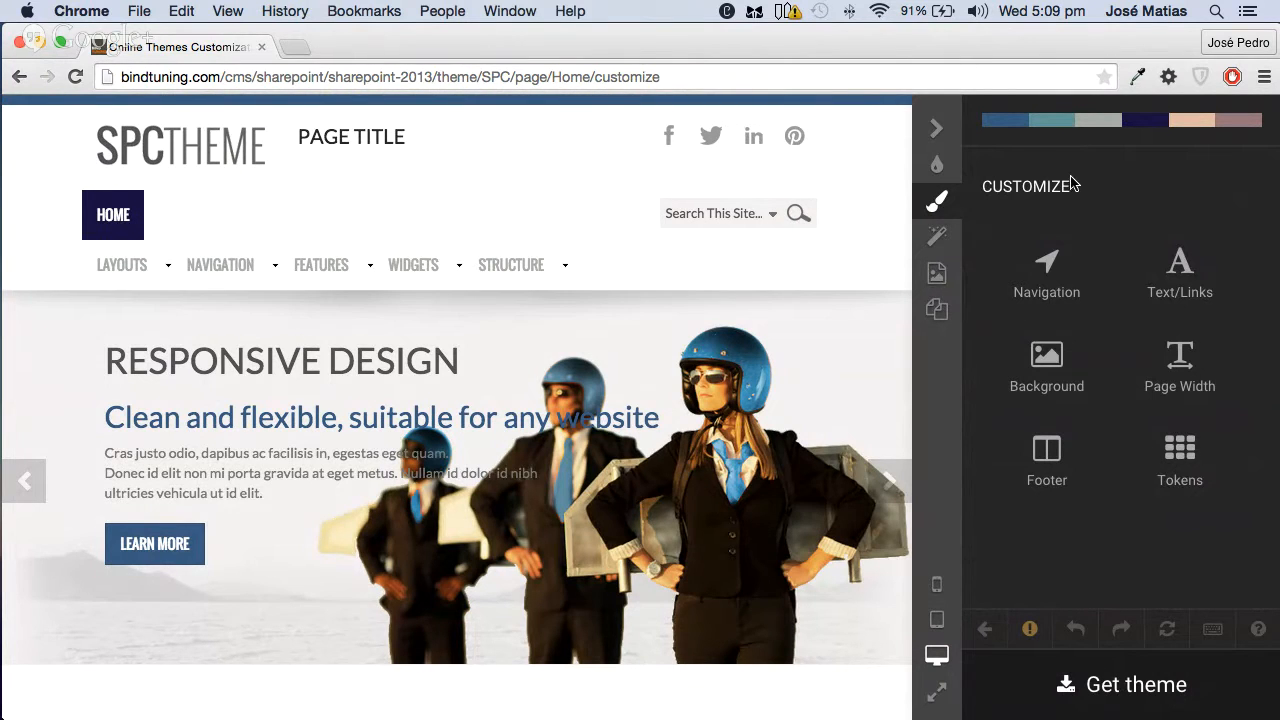
pyautogui.scroll(-15, 586, 271)
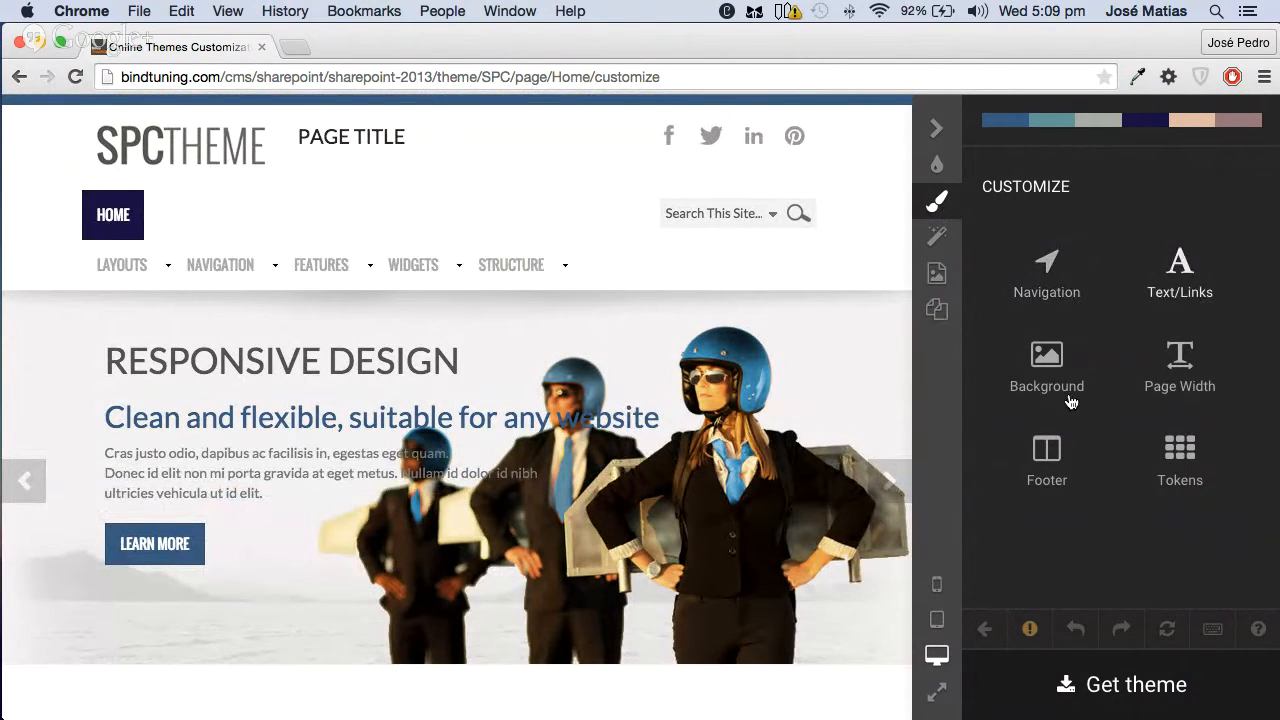
# Turn the top nav display off and back on in the Navigation customization and examine the nav color settings
pyautogui.click(1057, 295)
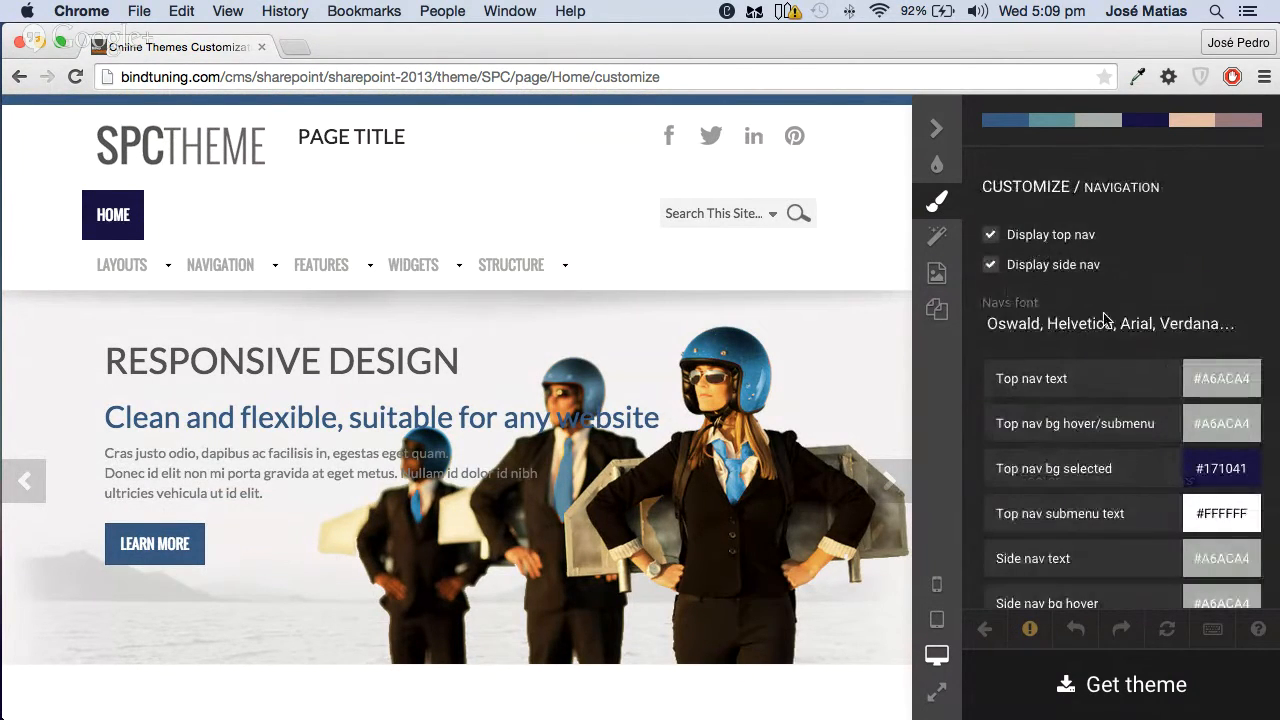
pyautogui.click(1058, 238)
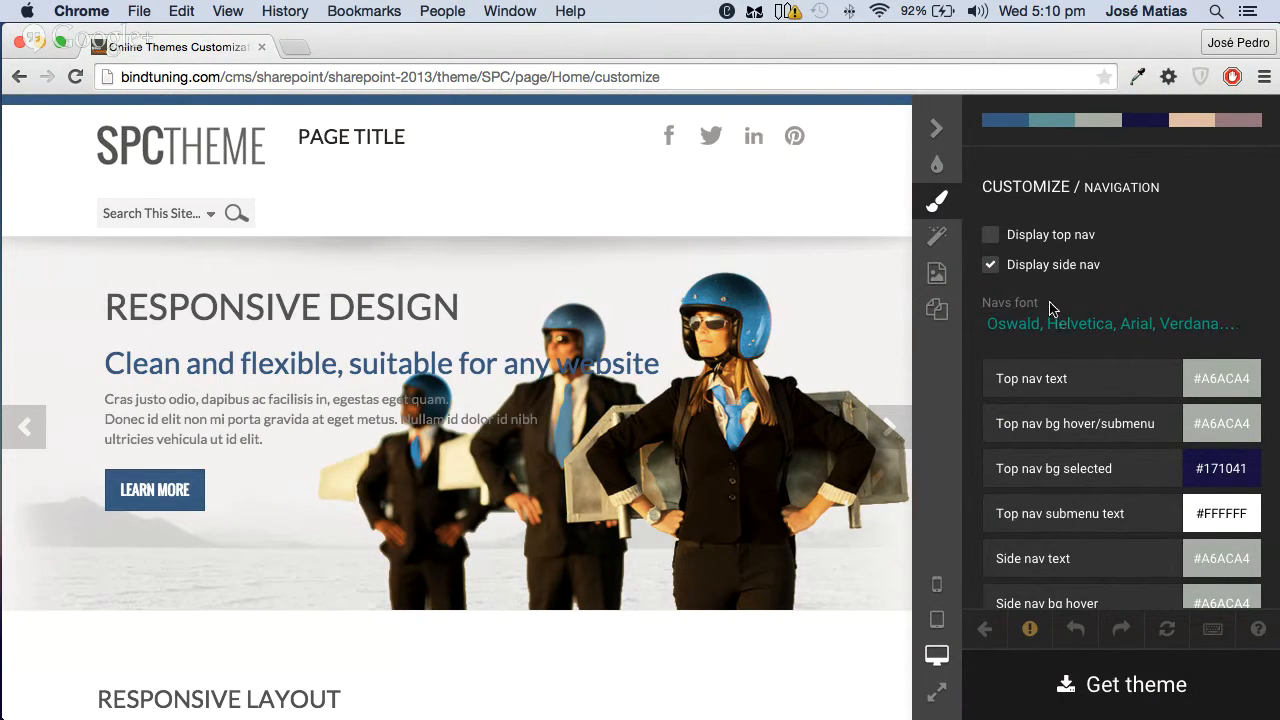
pyautogui.scroll(-3, 1077, 427)
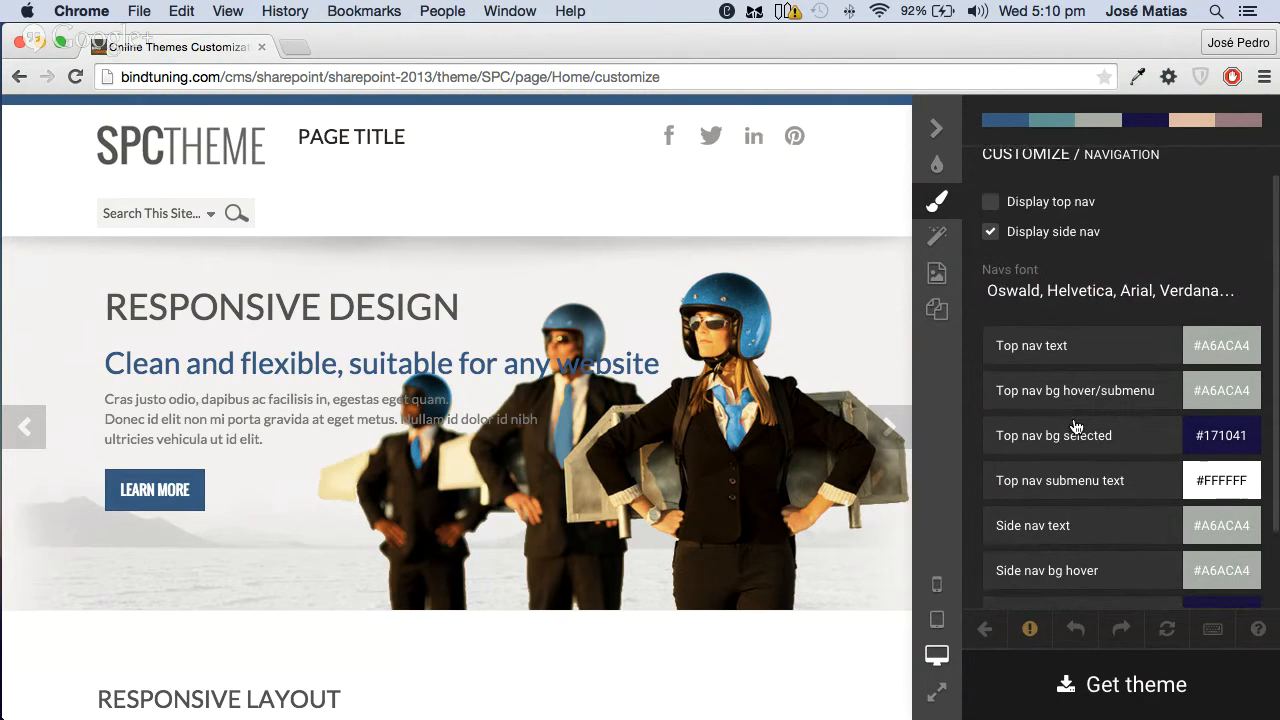
pyautogui.scroll(3, 1074, 430)
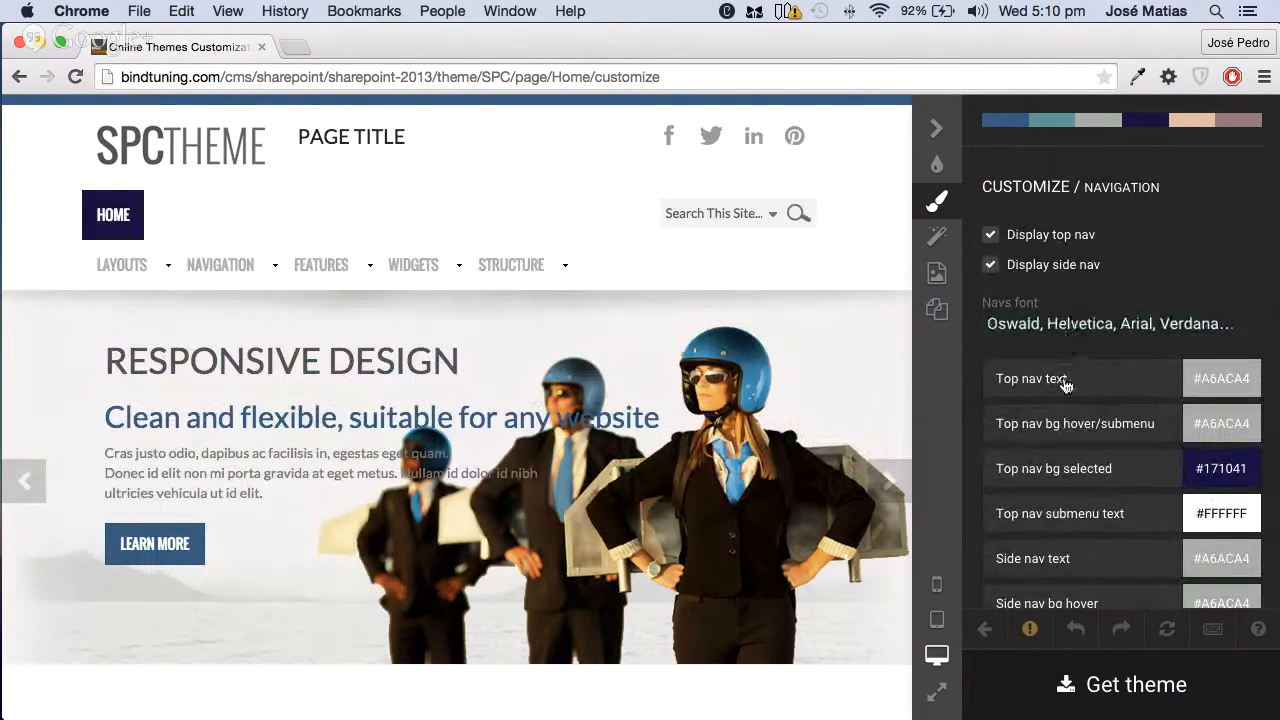
pyautogui.scroll(-3, 1090, 465)
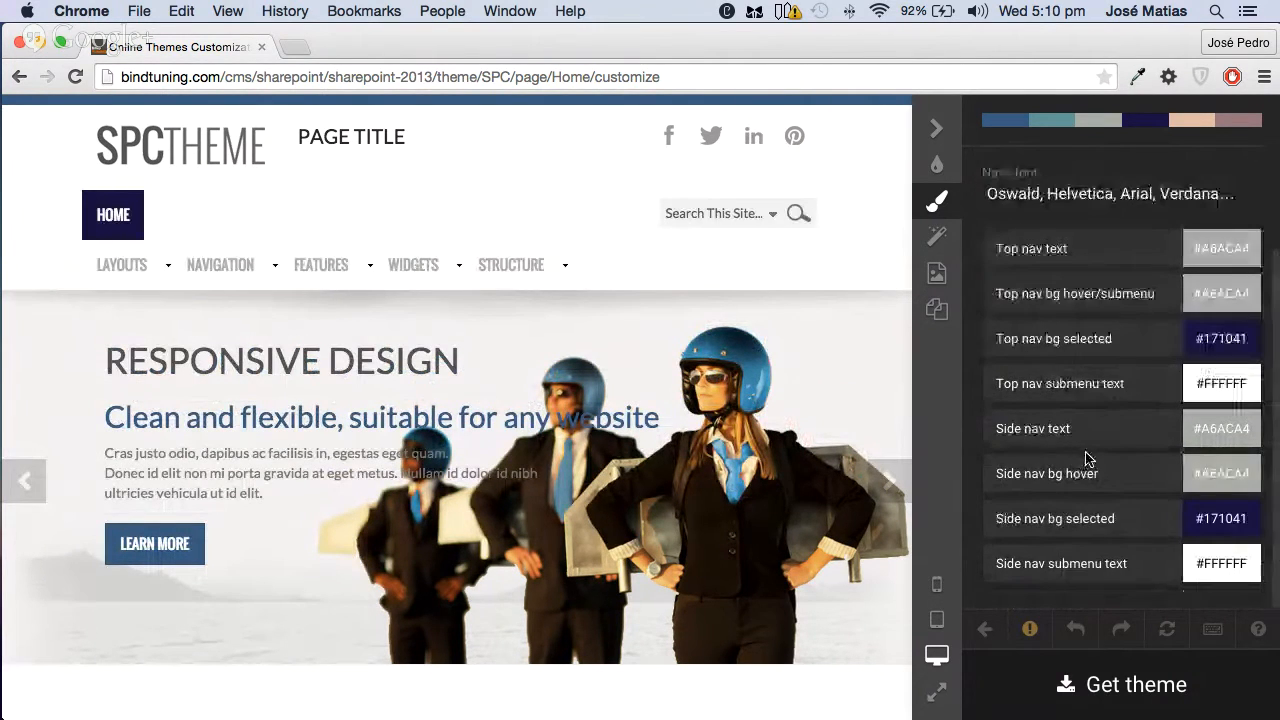
pyautogui.scroll(3, 1095, 463)
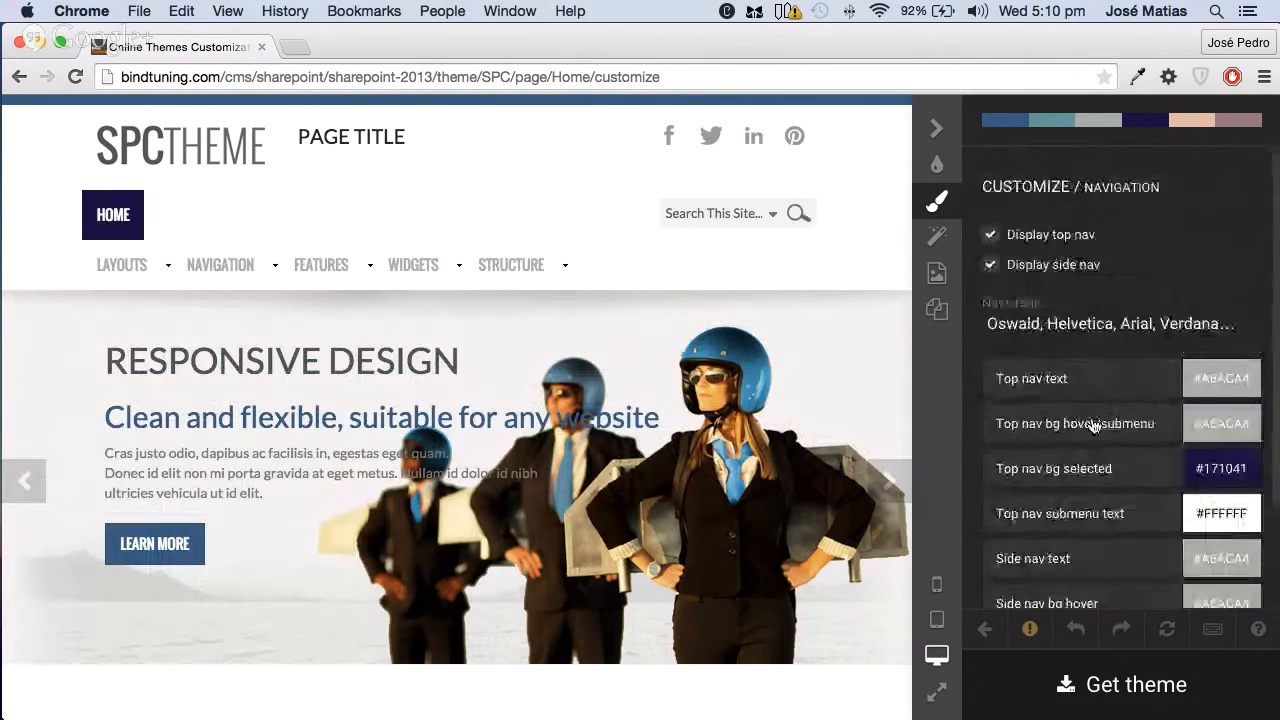
# Set the top nav text color to the dark blue variation #2F4A6A and darken it to #152E4B with the custom color picker
pyautogui.click(1152, 388)
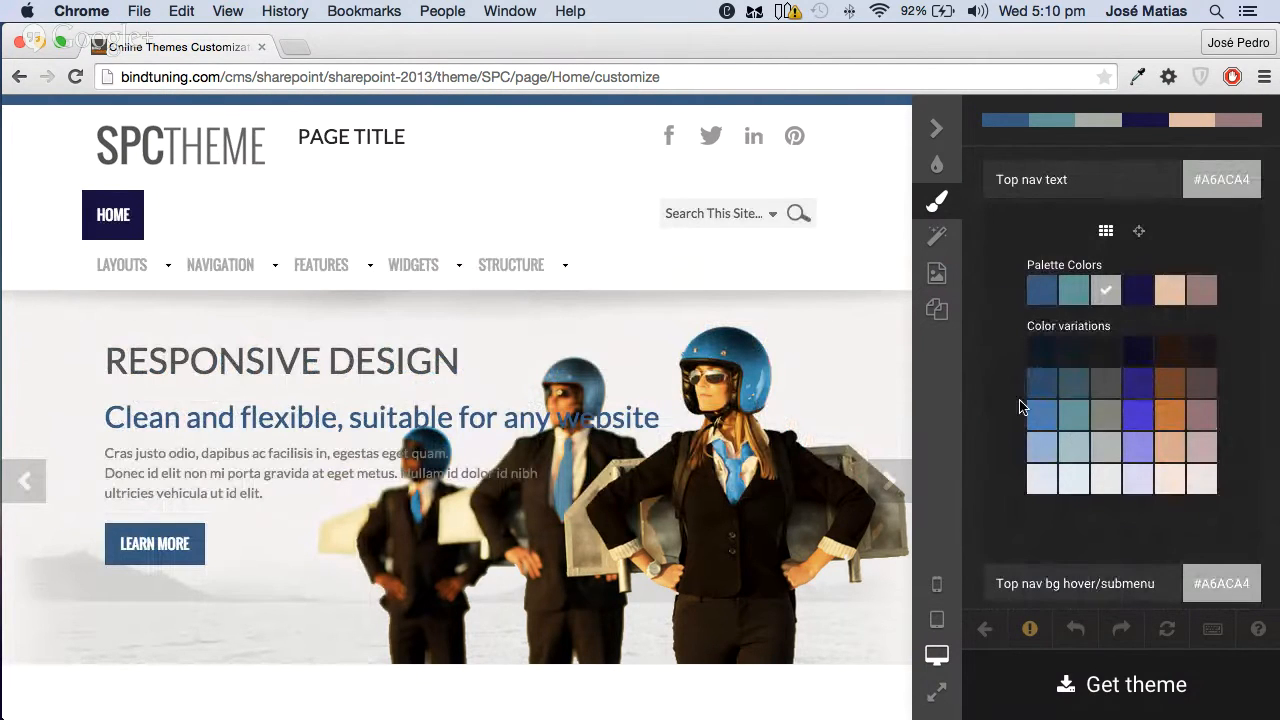
pyautogui.moveTo(440, 273)
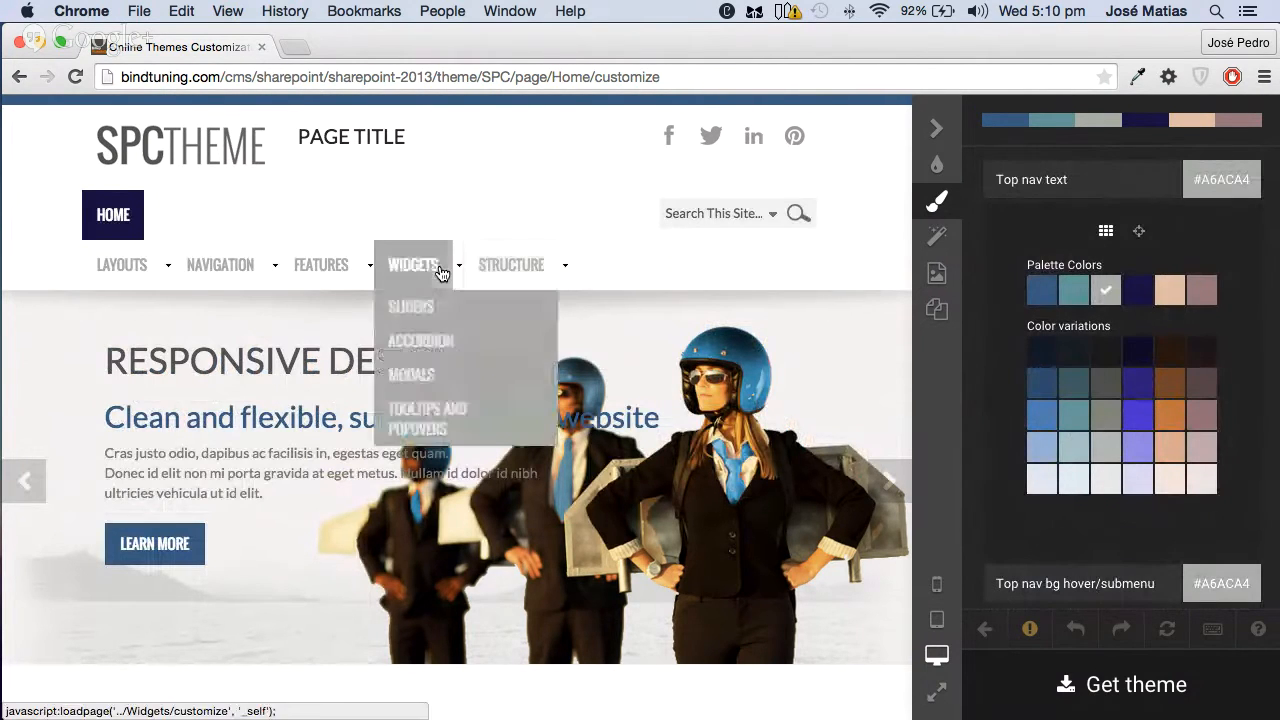
pyautogui.click(1042, 386)
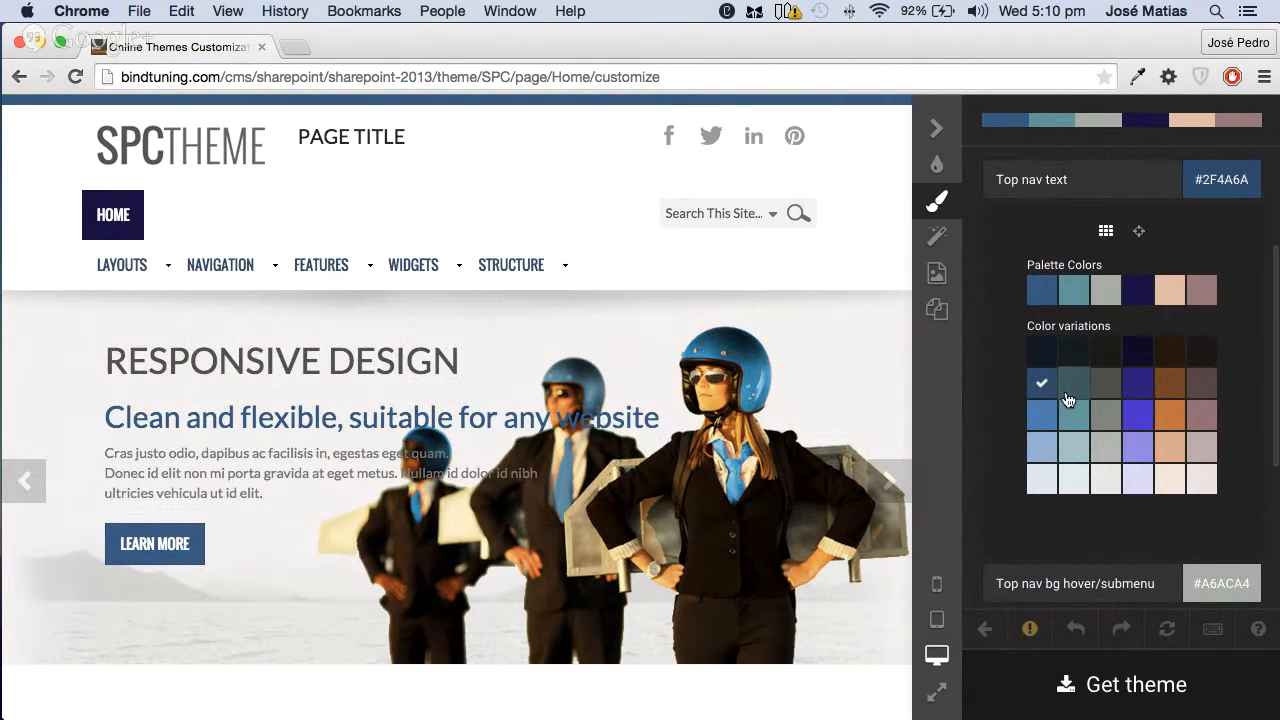
pyautogui.moveTo(249, 304)
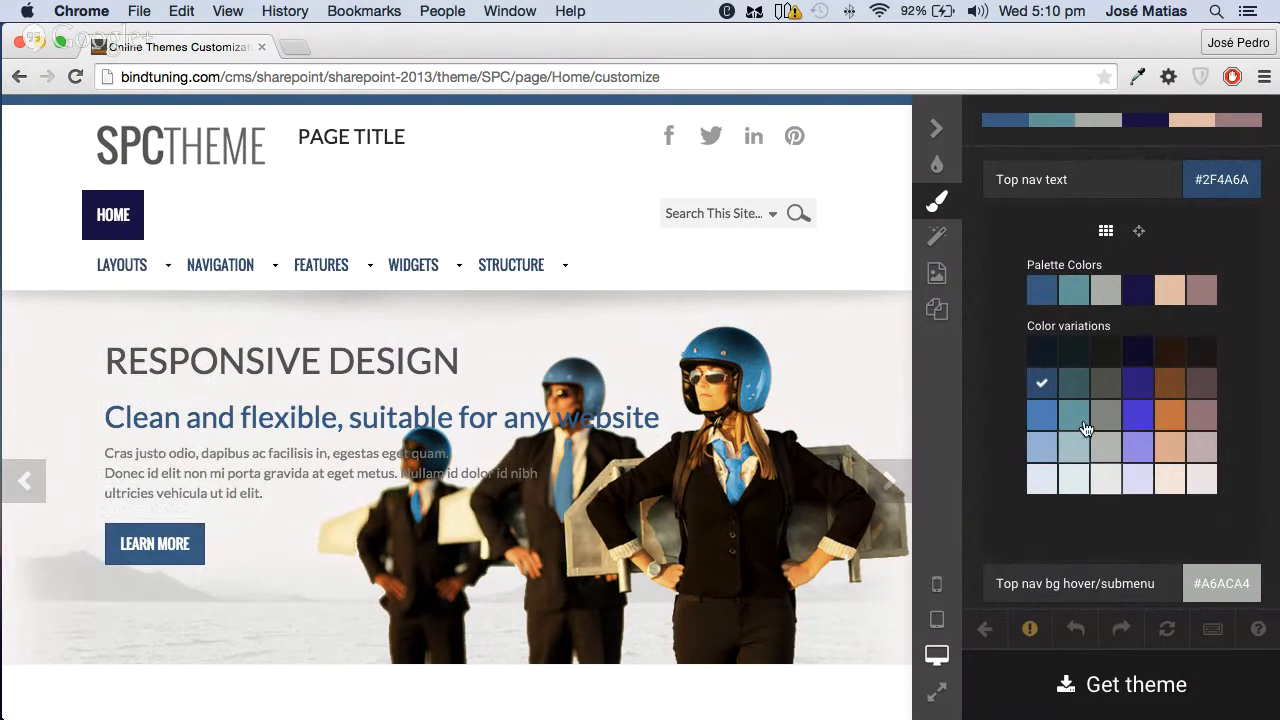
pyautogui.click(1141, 234)
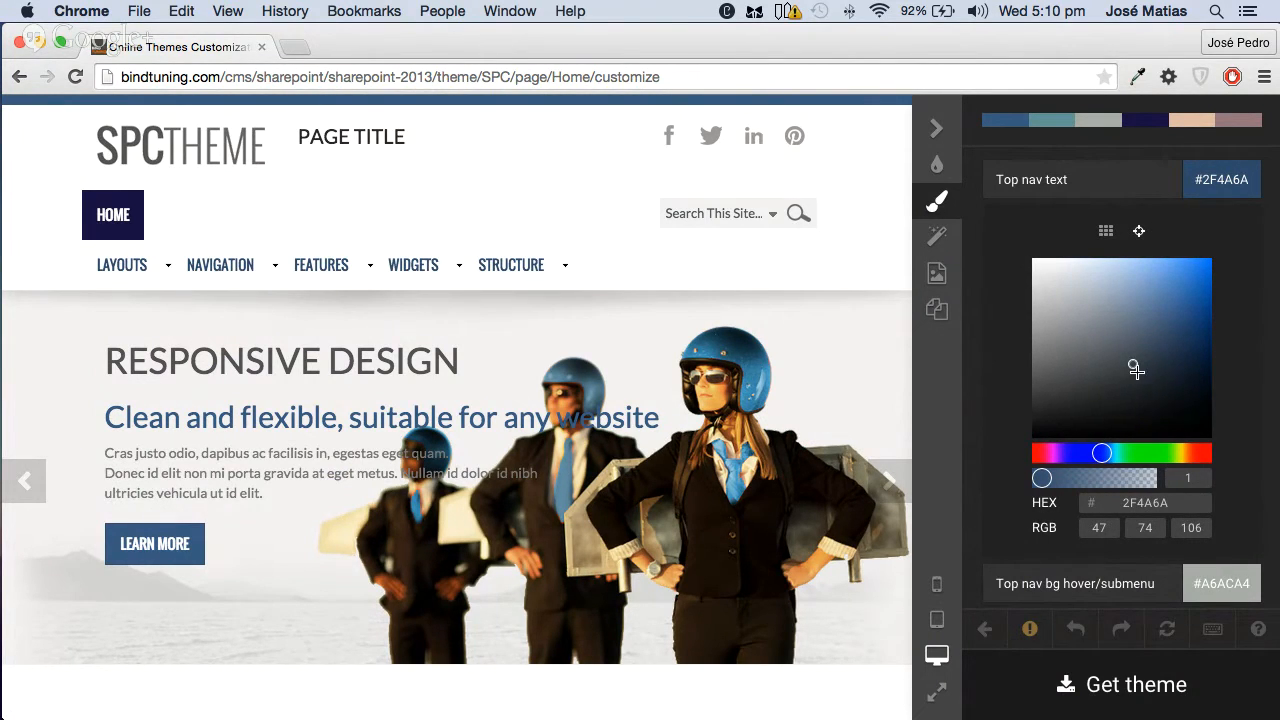
pyautogui.moveTo(1135, 365); pyautogui.dragTo(1161, 386)
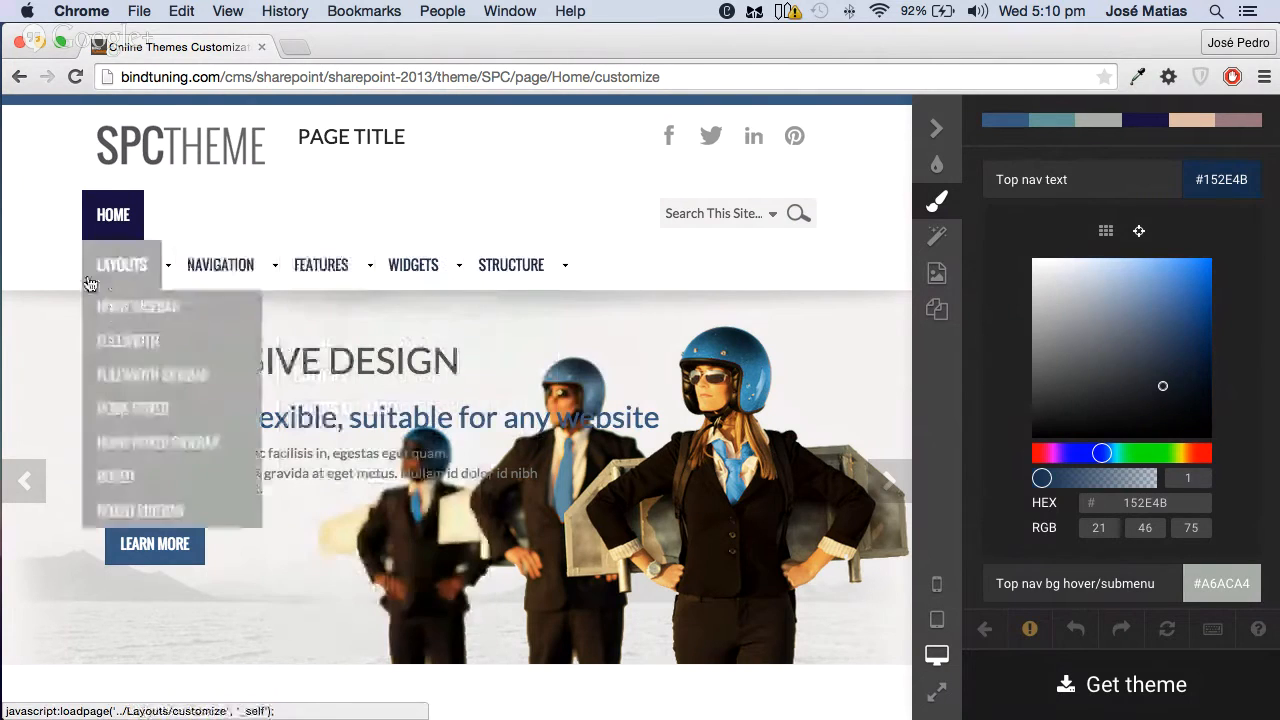
pyautogui.click(1121, 182)
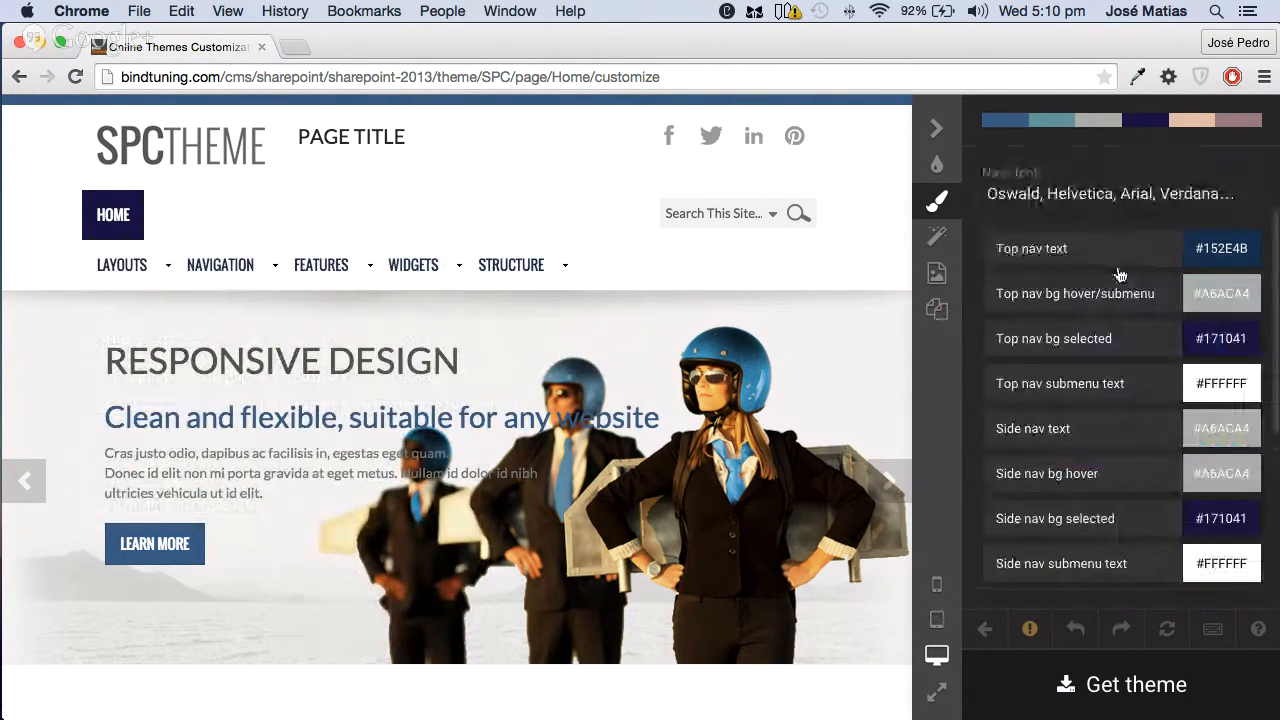
# Examine the Text/Links customization settings and try to load the font list for the base font
pyautogui.click(1012, 188)
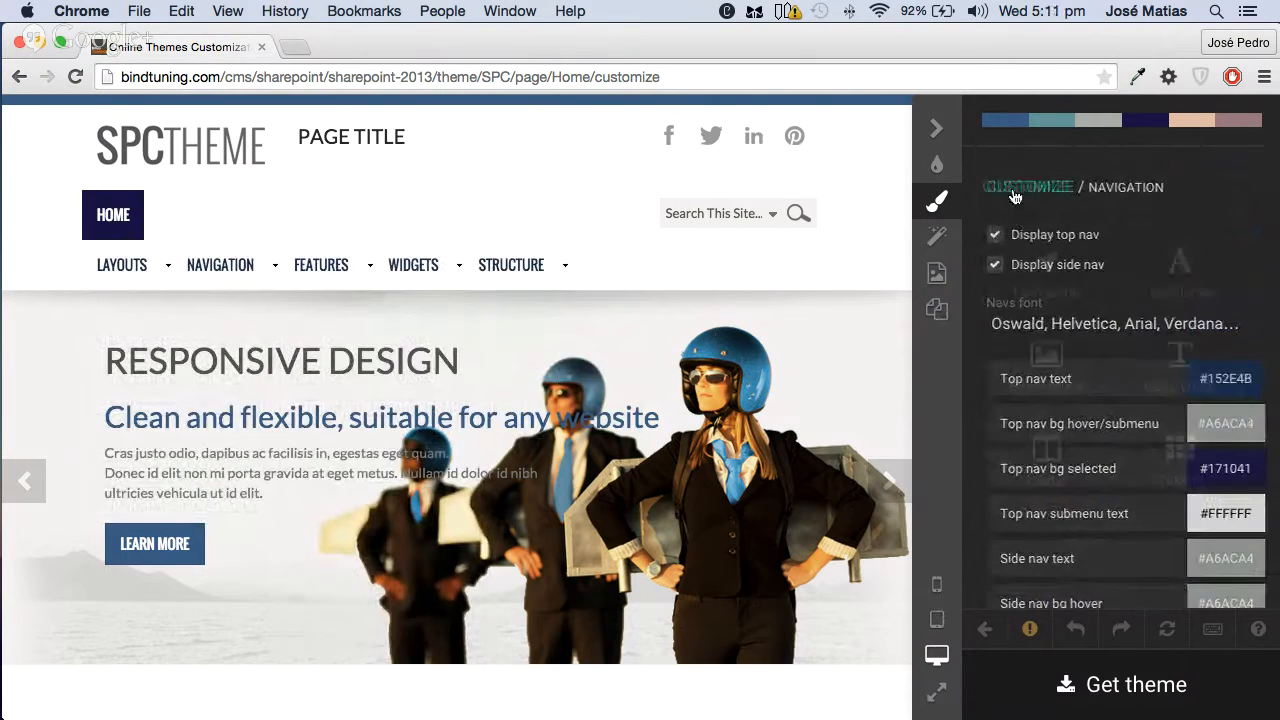
pyautogui.click(1179, 274)
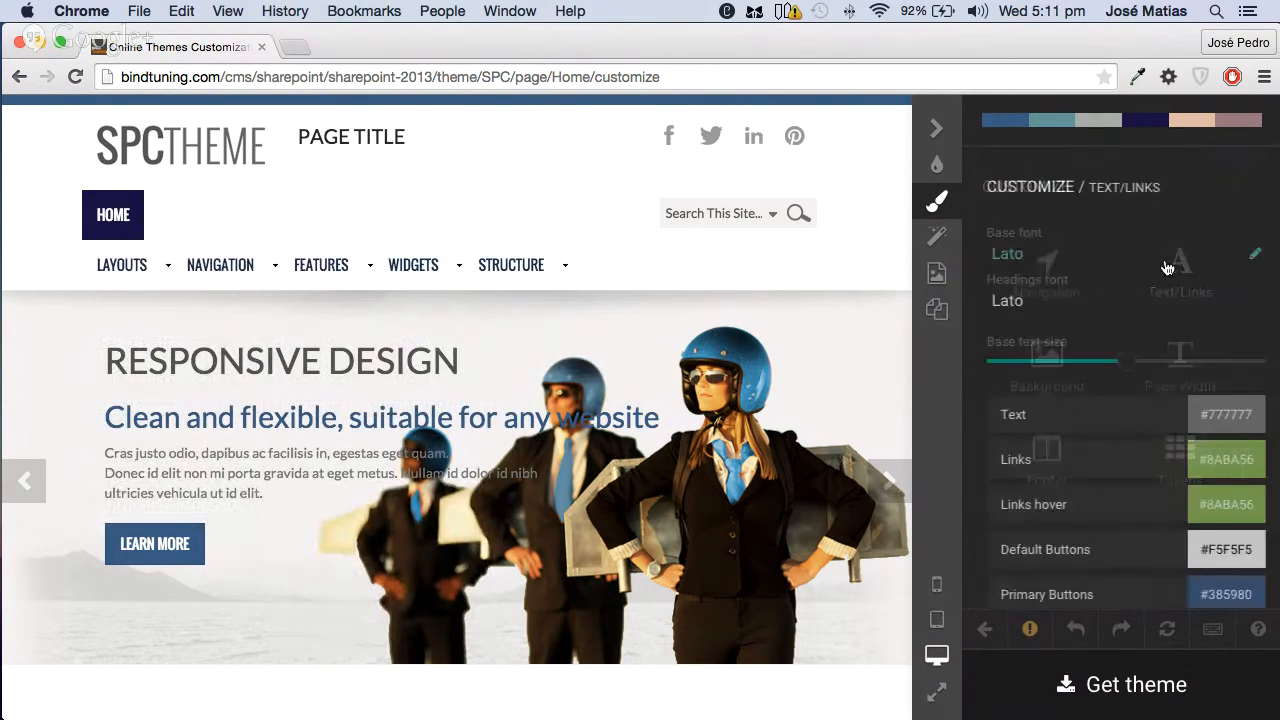
pyautogui.click(1037, 258)
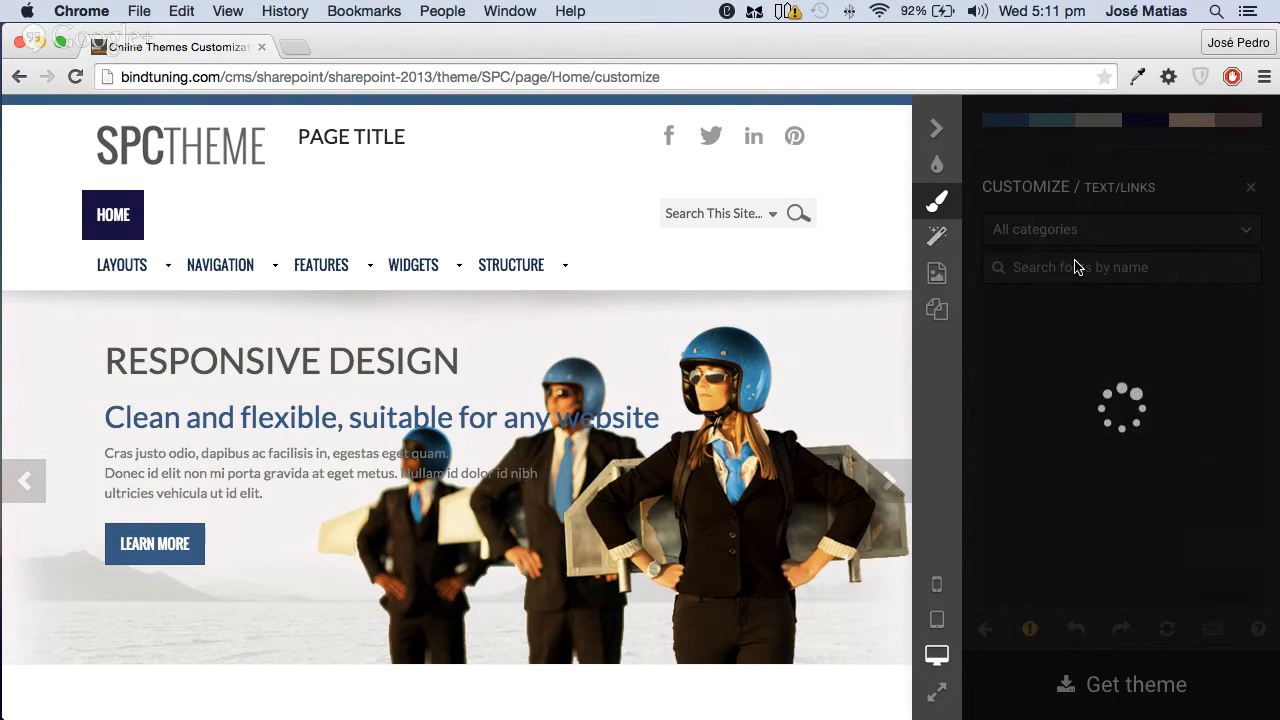
pyautogui.click(944, 235)
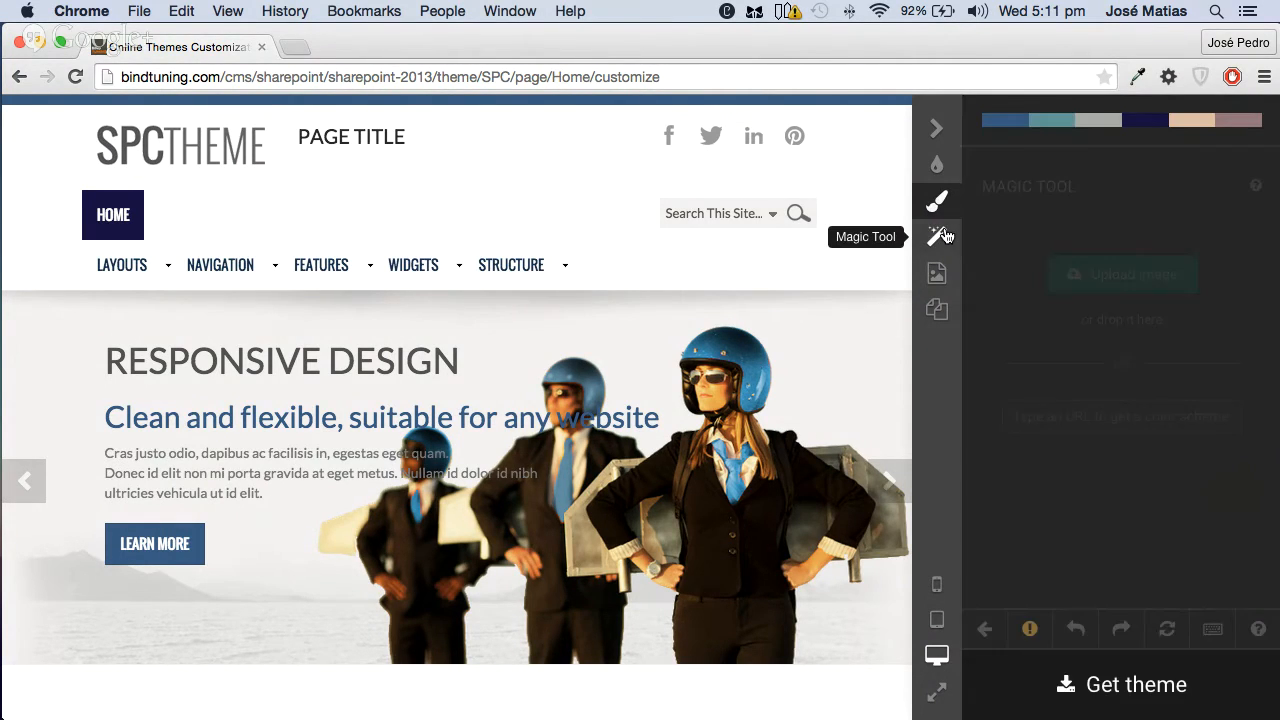
pyautogui.click(937, 200)
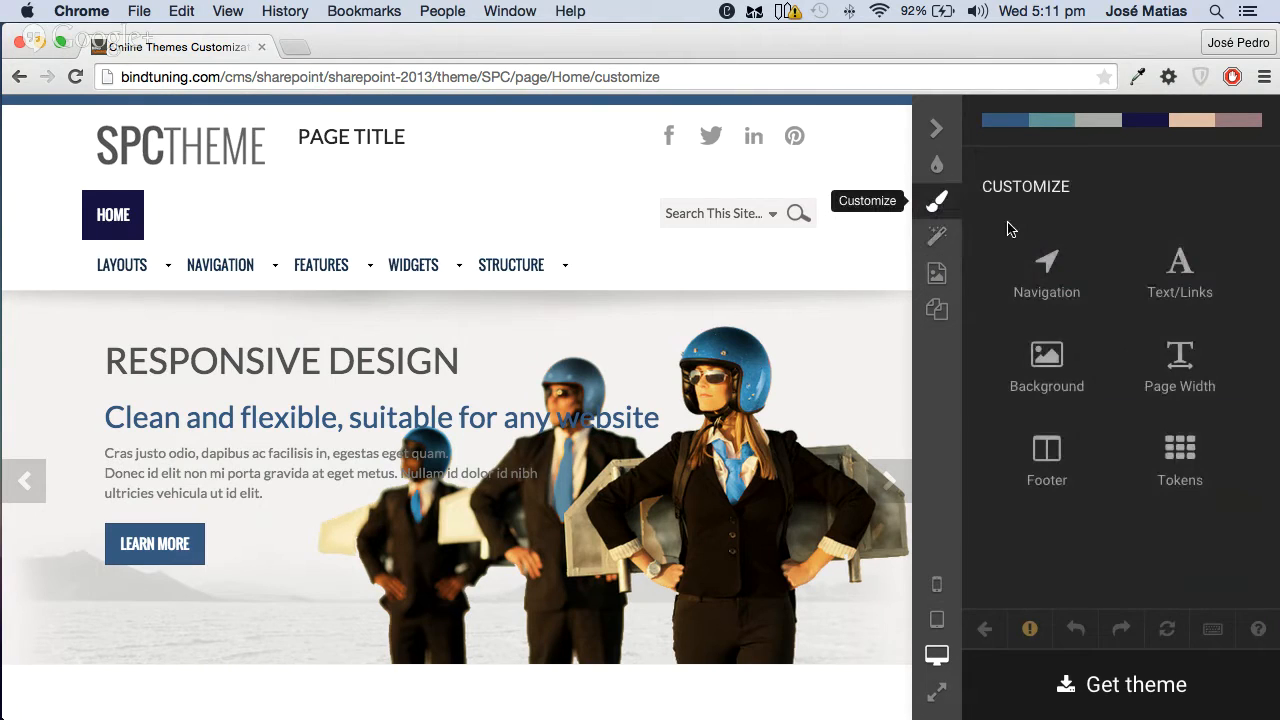
pyautogui.click(1185, 295)
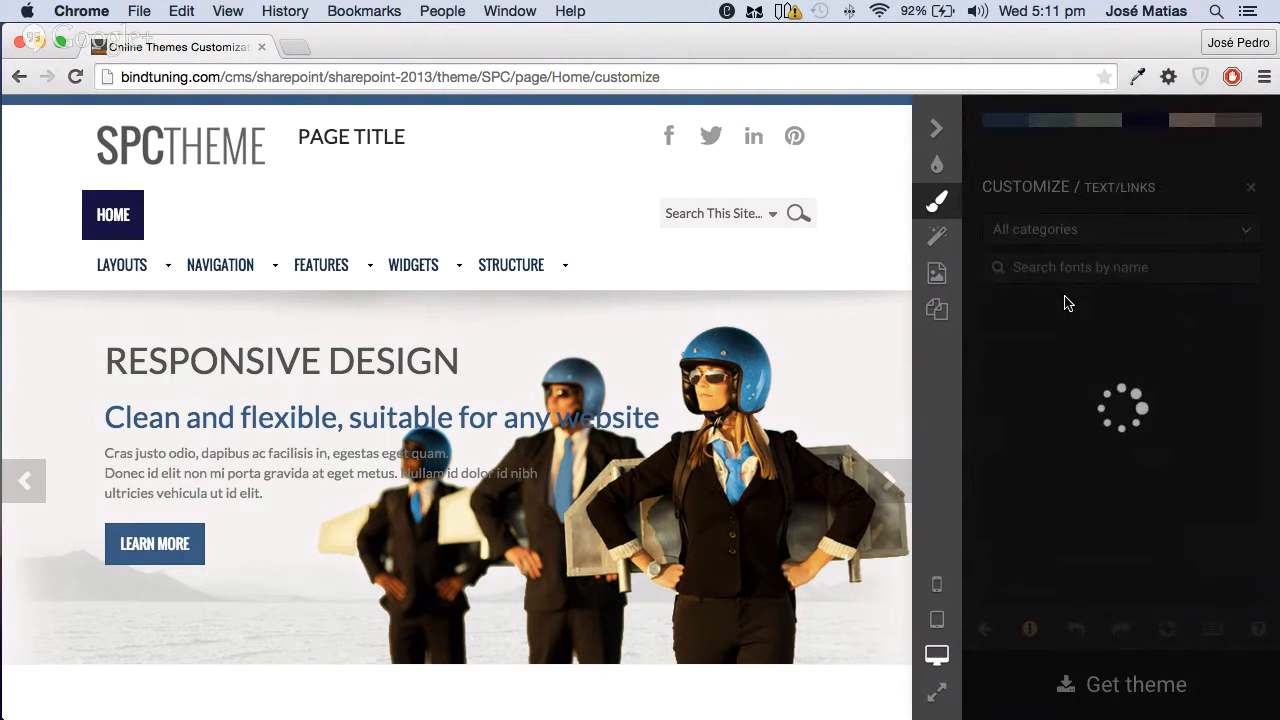
pyautogui.click(941, 214)
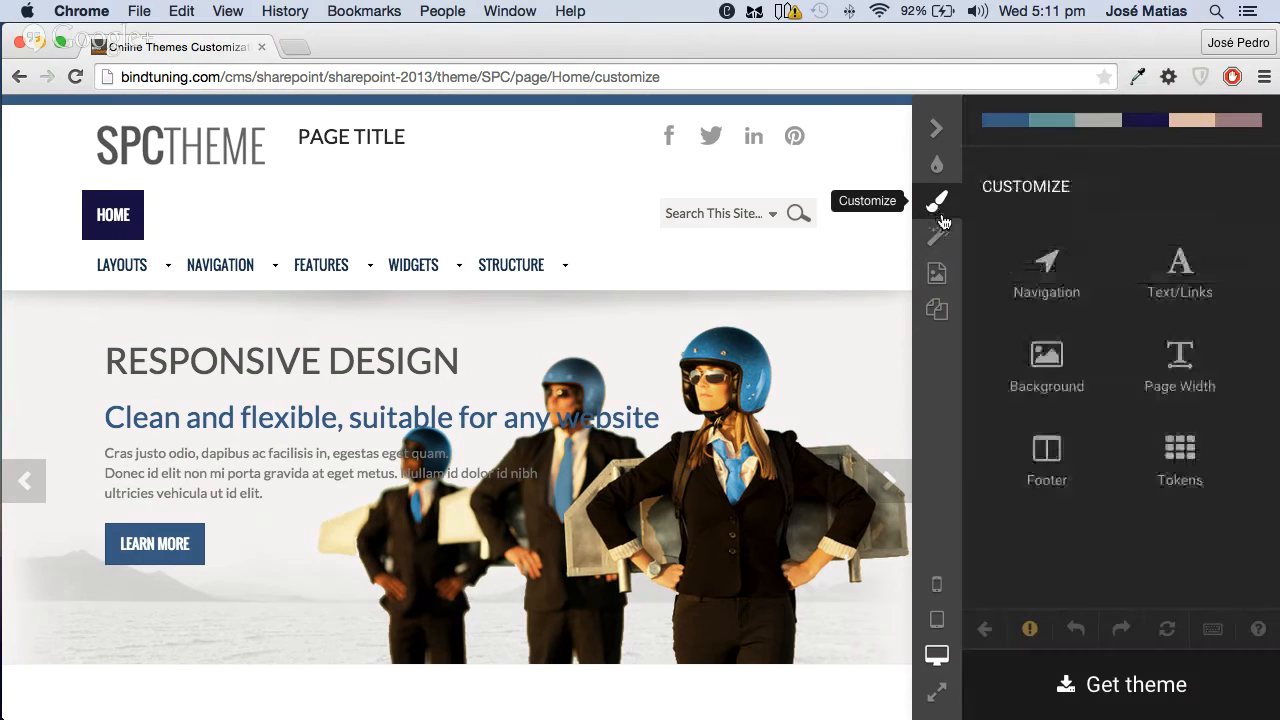
# Browse the free patterns in the Background customization and apply a rough, paper-like texture as the theme's background image
pyautogui.click(1057, 360)
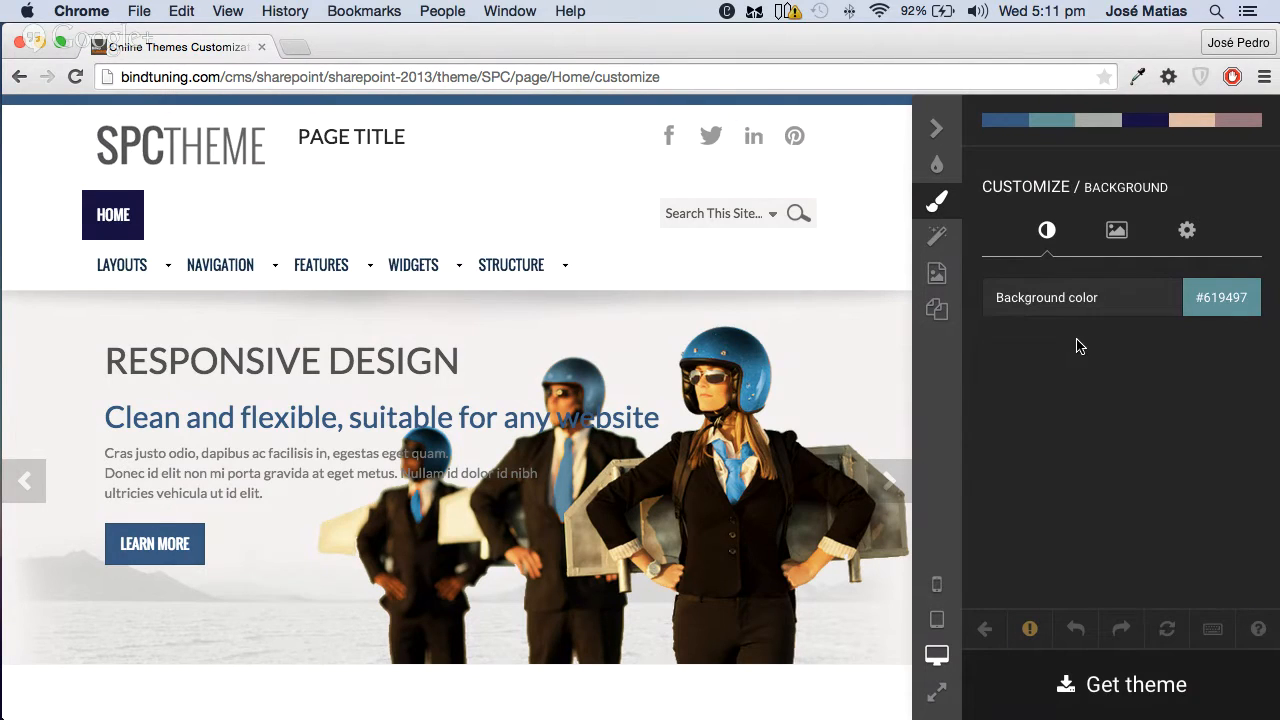
pyautogui.click(1117, 233)
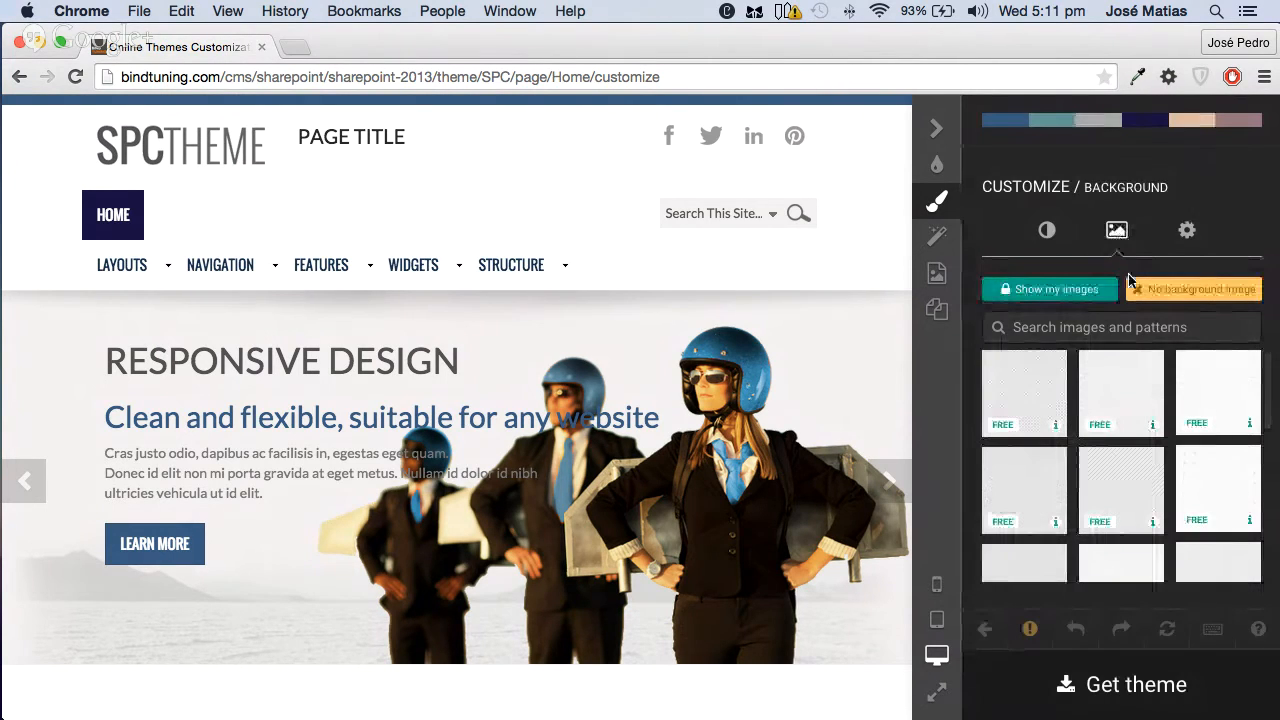
pyautogui.scroll(-4, 1047, 479)
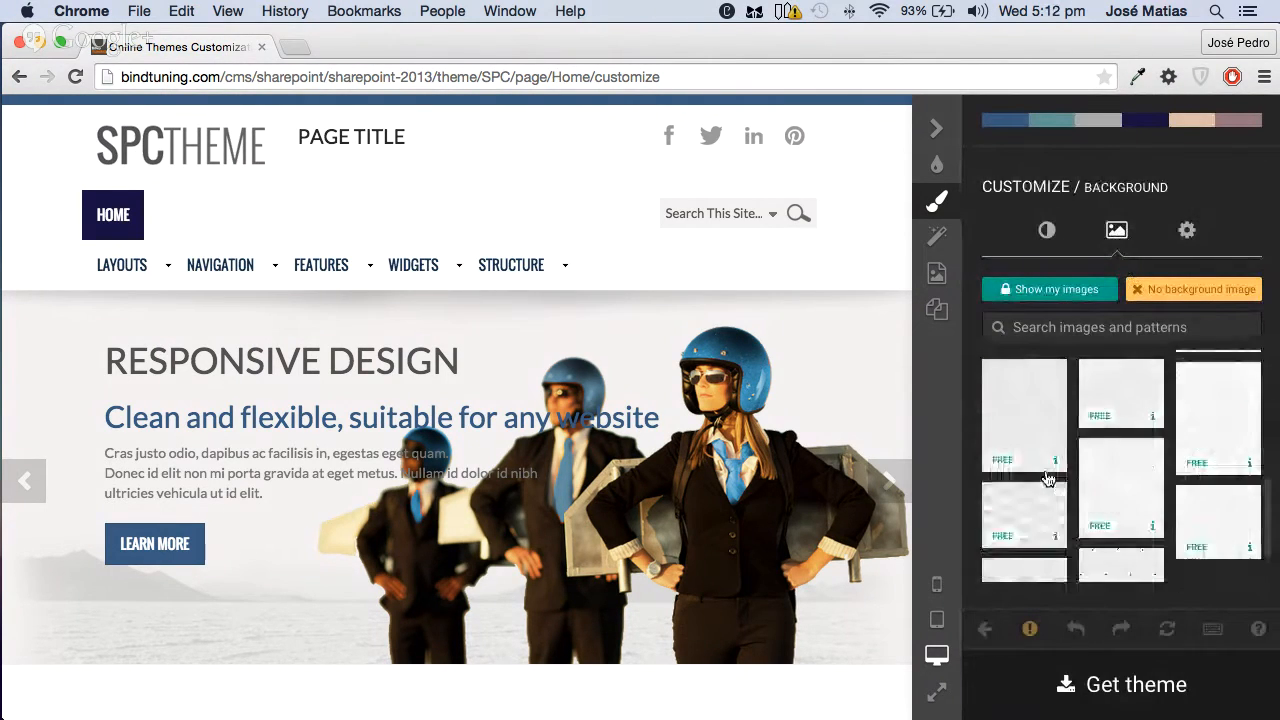
pyautogui.scroll(-3, 1047, 479)
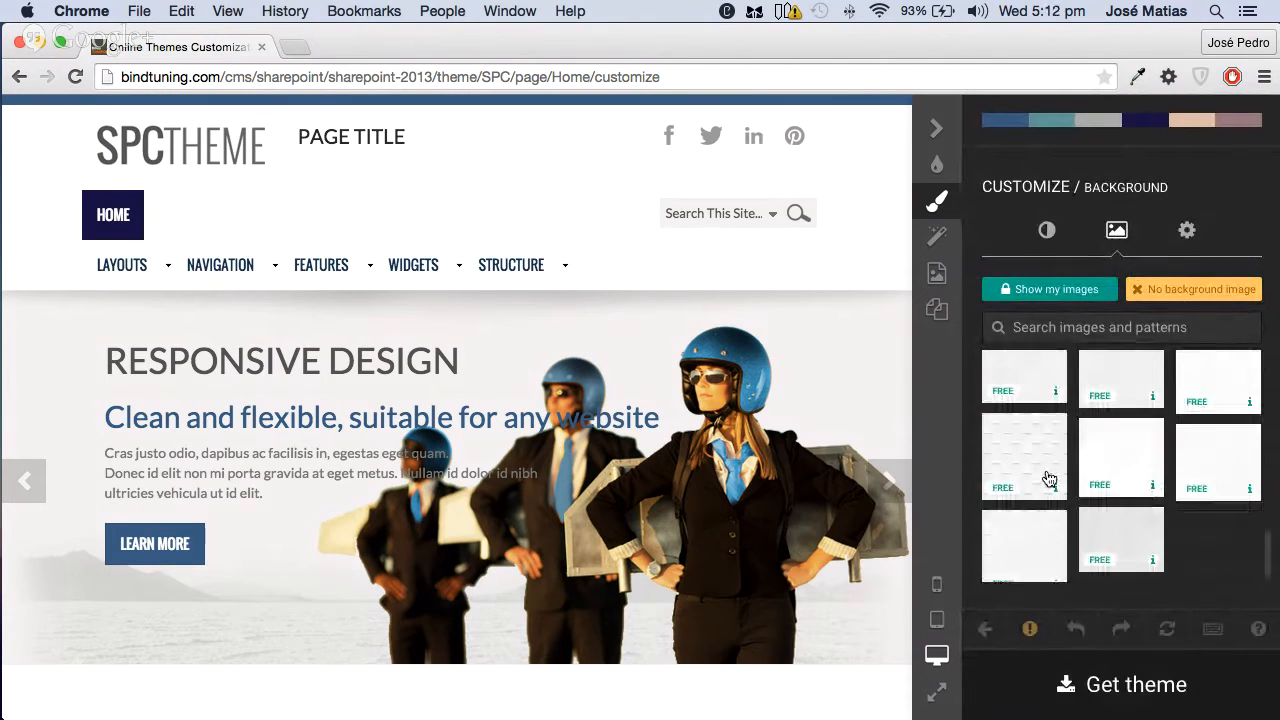
pyautogui.scroll(-3, 1047, 479)
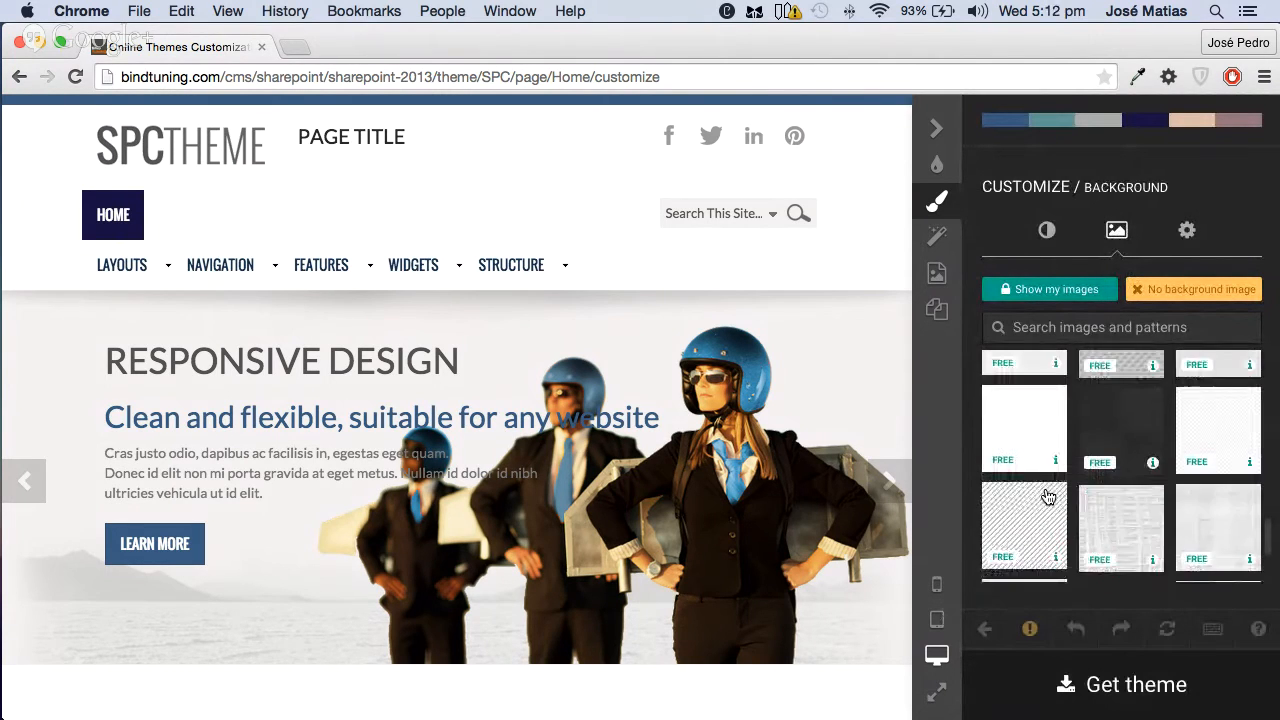
pyautogui.scroll(-3, 1048, 497)
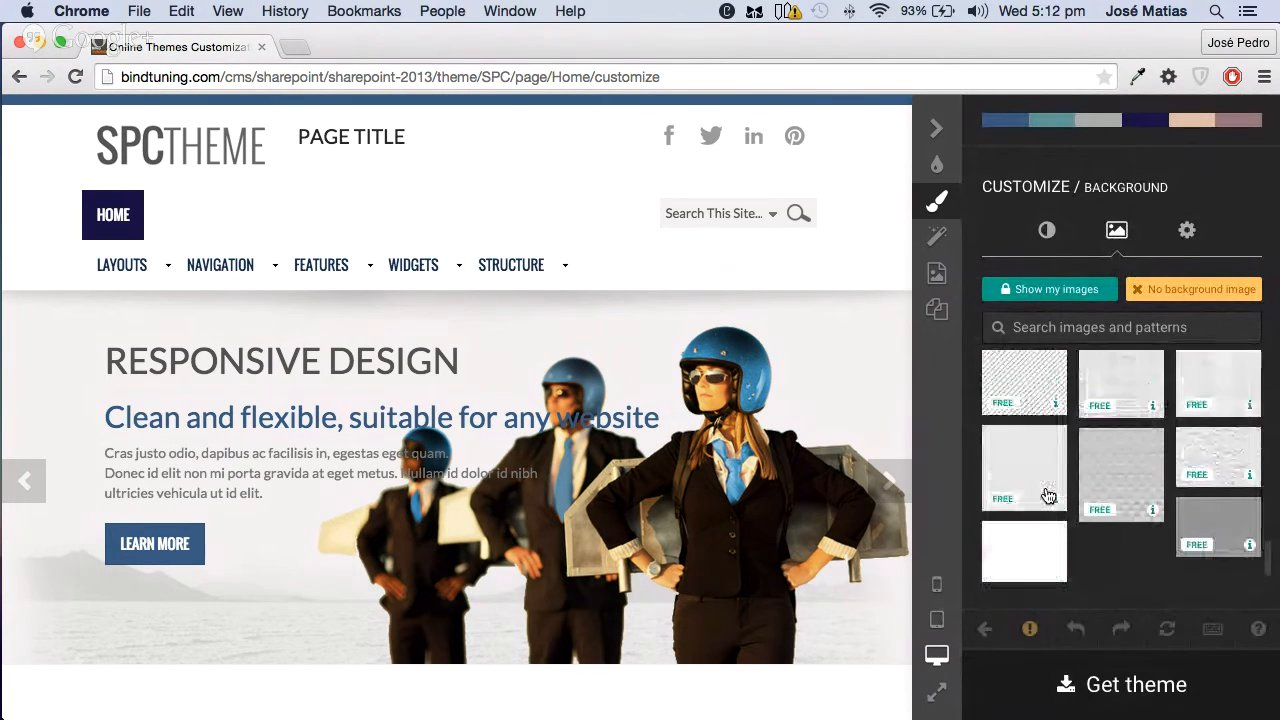
pyautogui.scroll(-3, 1048, 490)
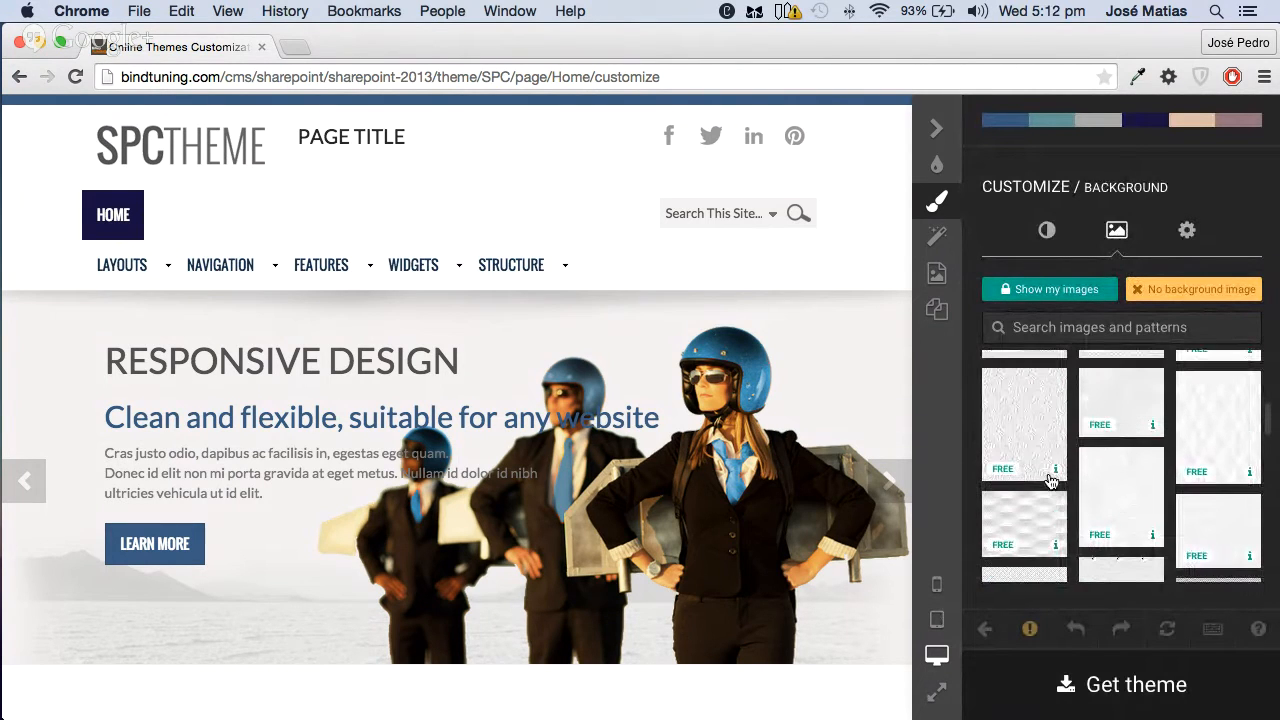
pyautogui.click(1043, 441)
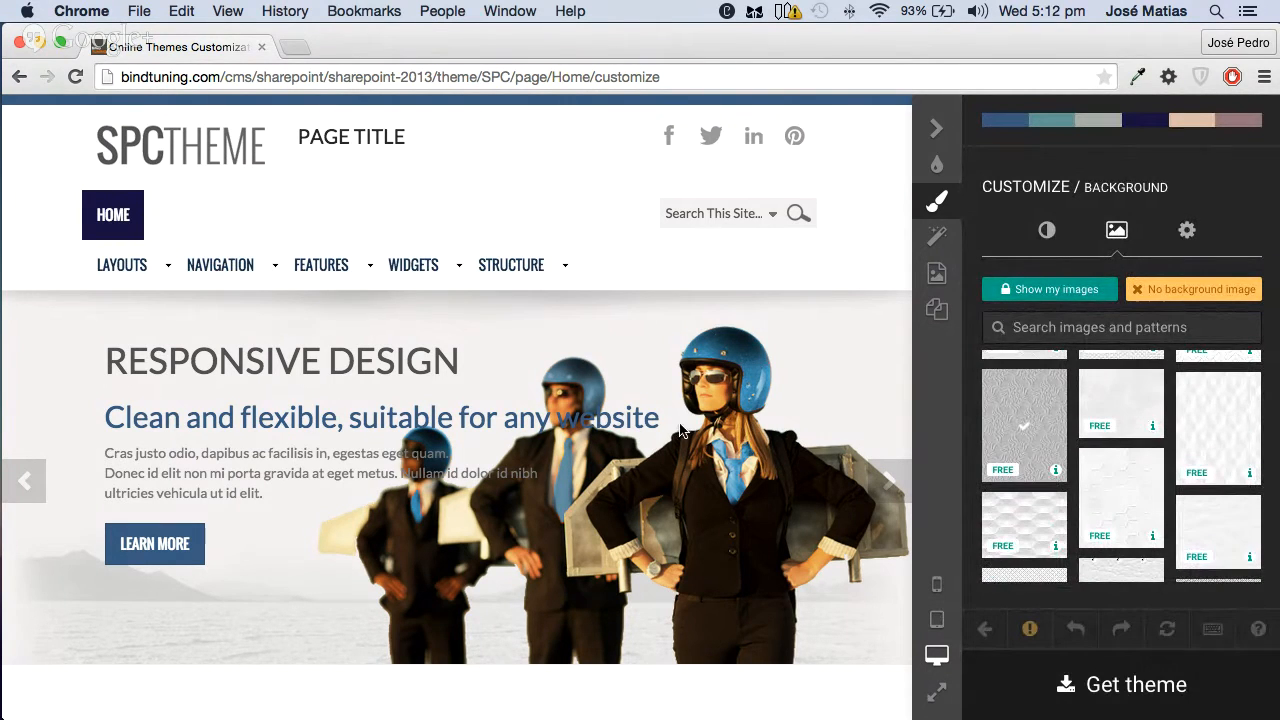
# Preview the background pattern on the theme's Boxed layout page
pyautogui.scroll(-10, 627, 452)
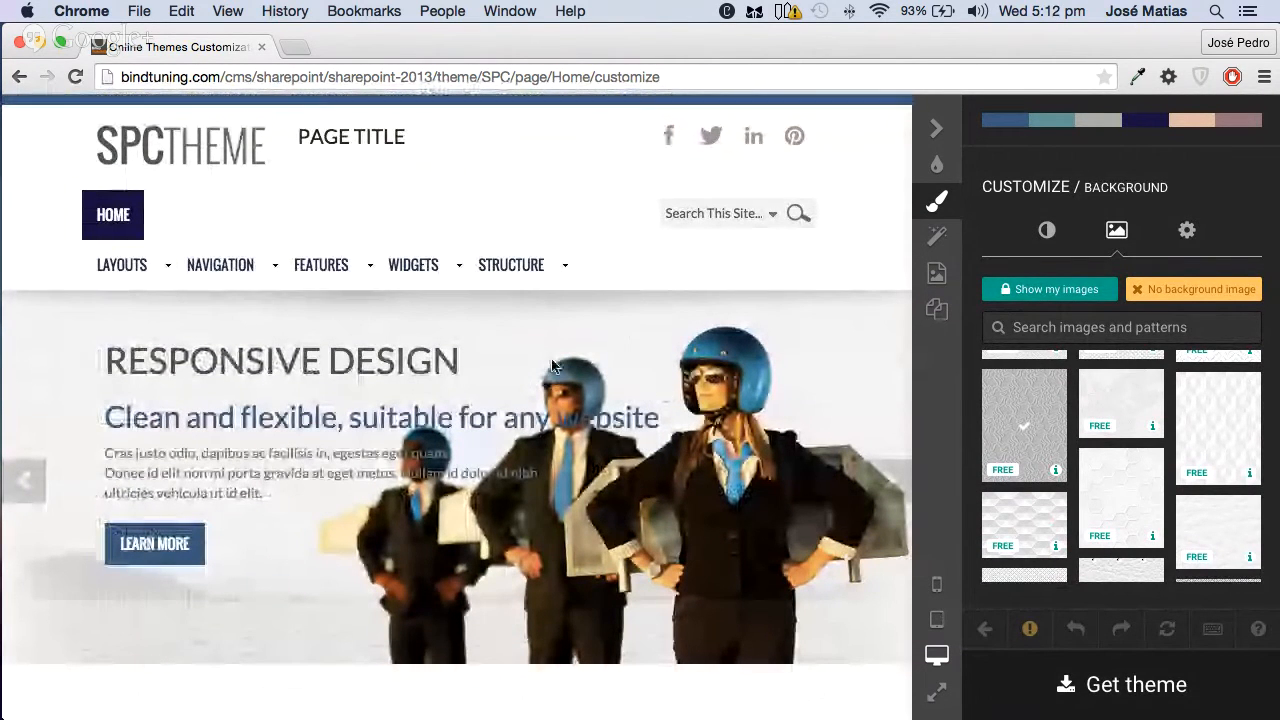
pyautogui.moveTo(114, 282)
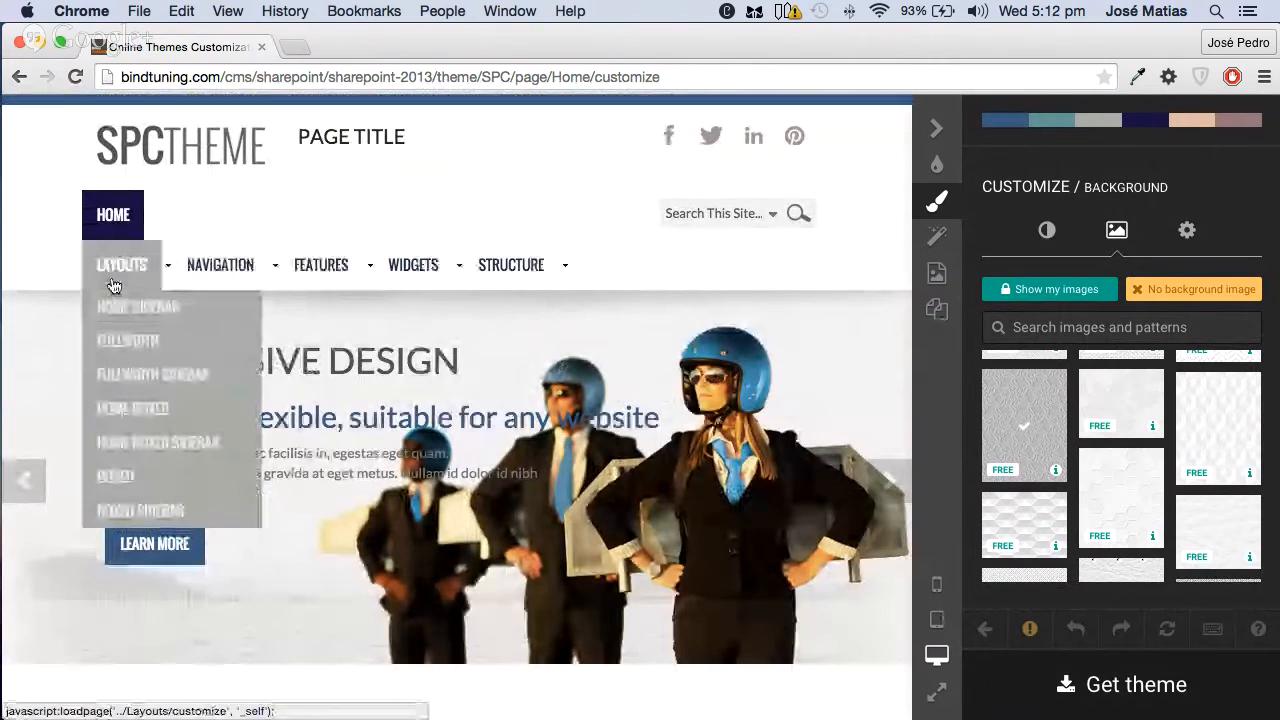
pyautogui.click(145, 484)
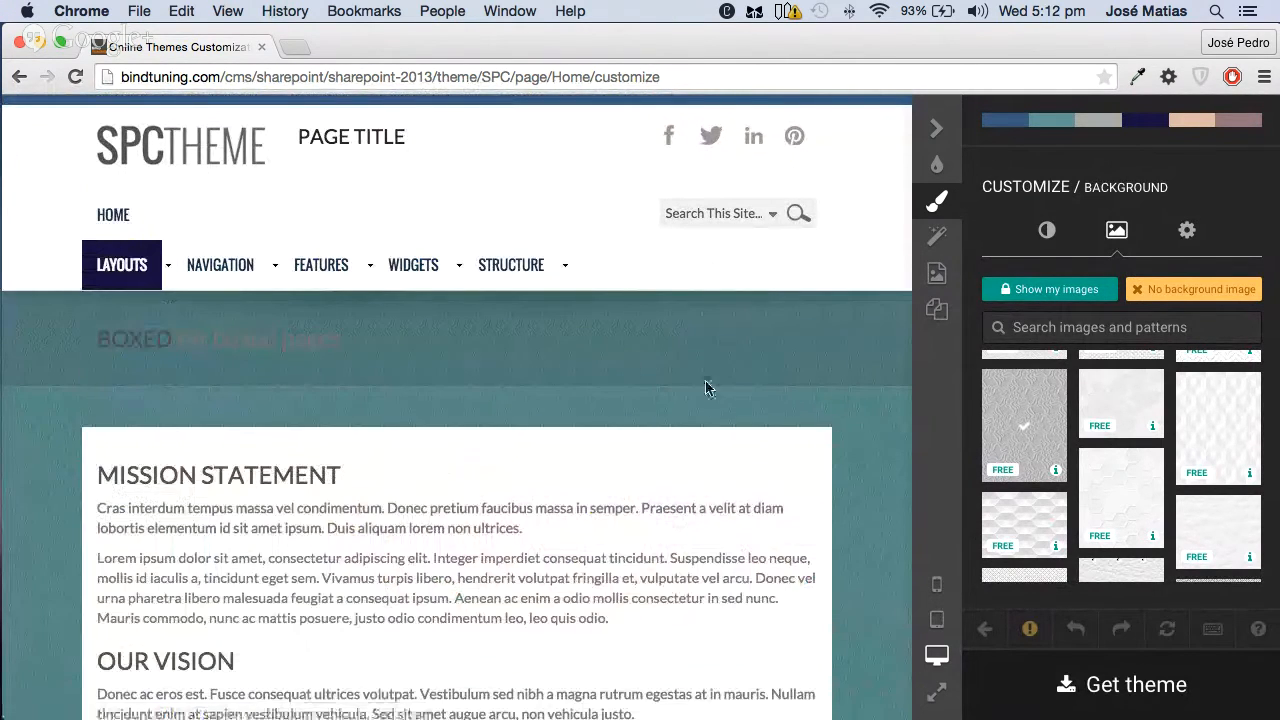
# Replace the background texture with a finer free pattern from near the start of the image library
pyautogui.scroll(1, 1142, 490)
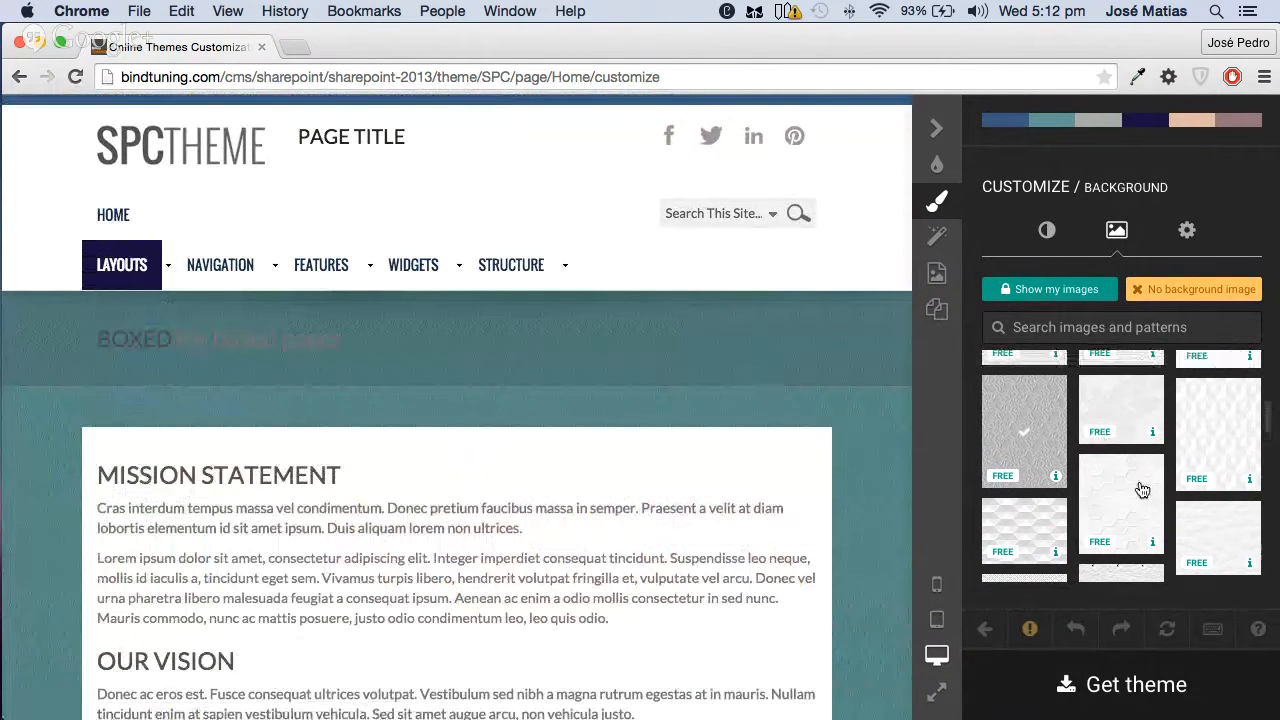
pyautogui.scroll(-3, 1142, 490)
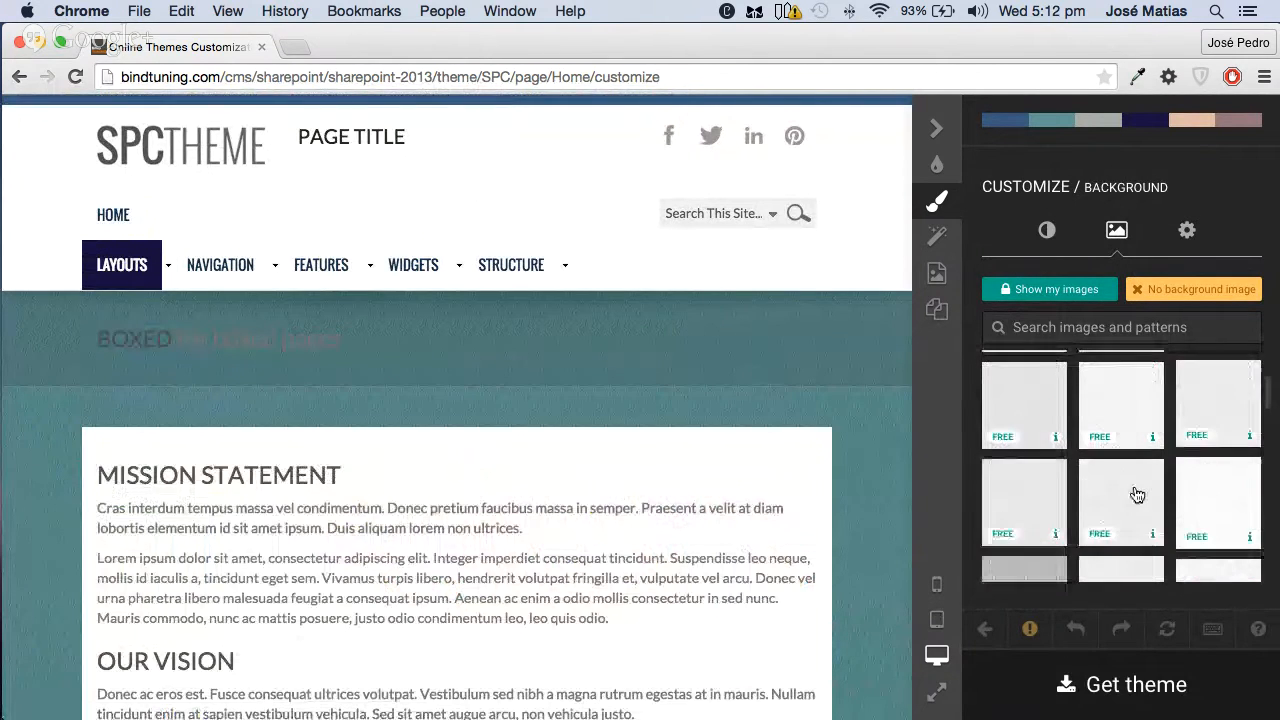
pyautogui.click(1005, 440)
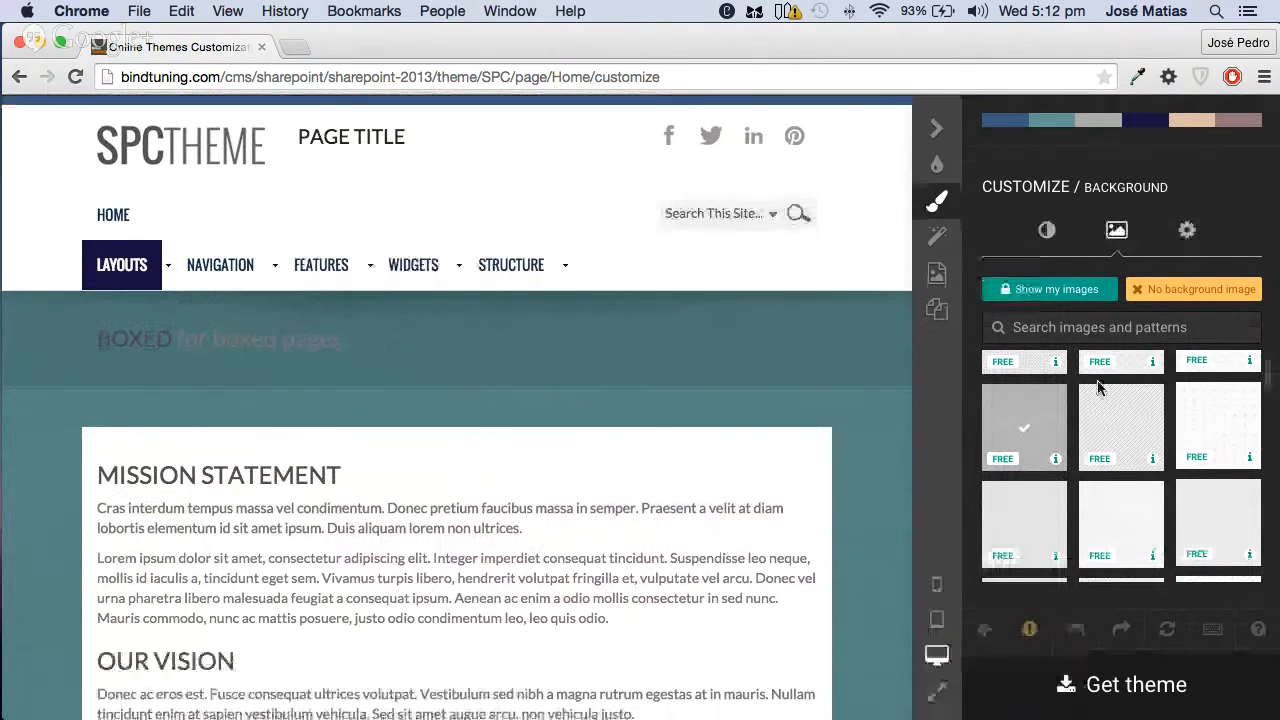
pyautogui.scroll(2, 1020, 434)
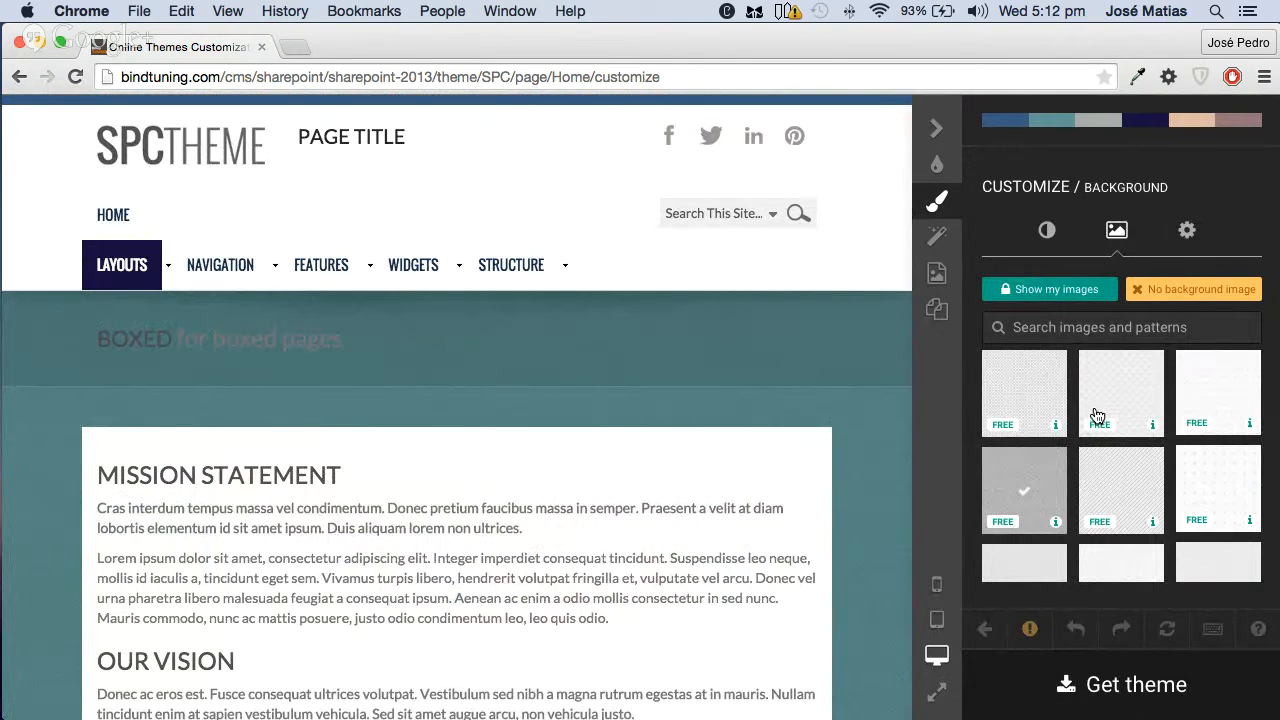
# Log in to the BindTuning account with the saved username and password to show the personal background images
pyautogui.click(1053, 295)
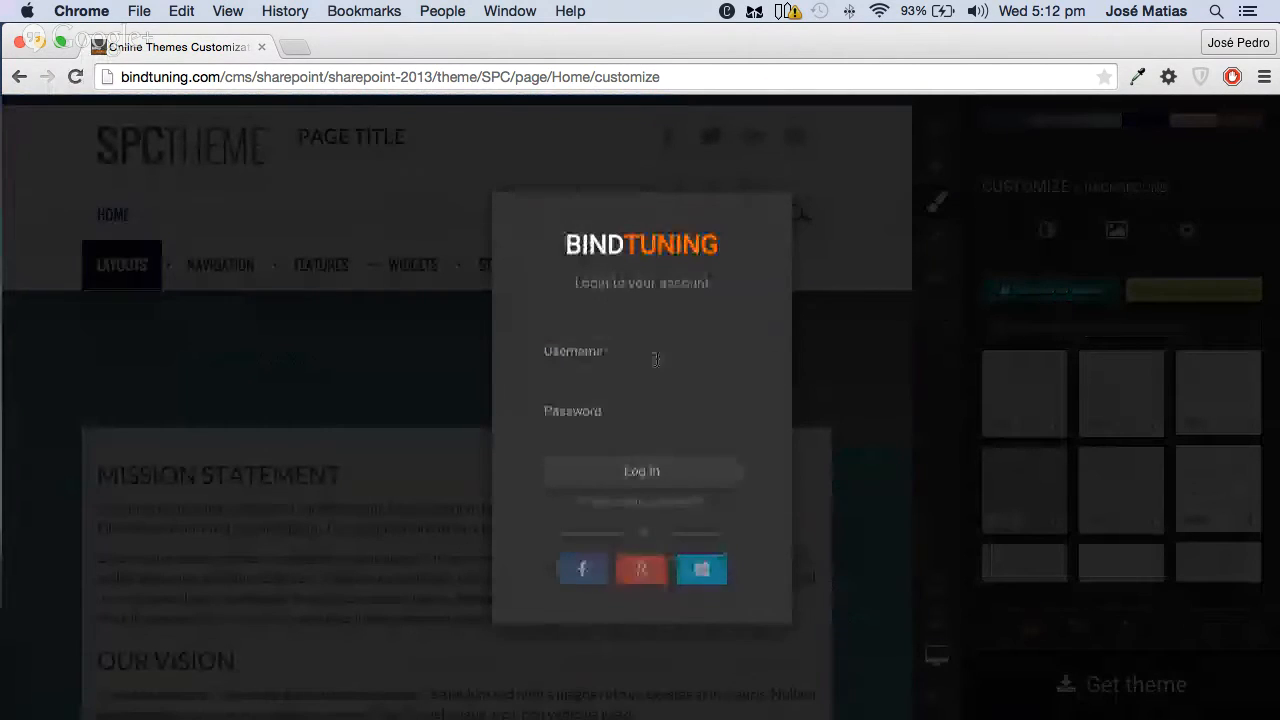
pyautogui.click(655, 359)
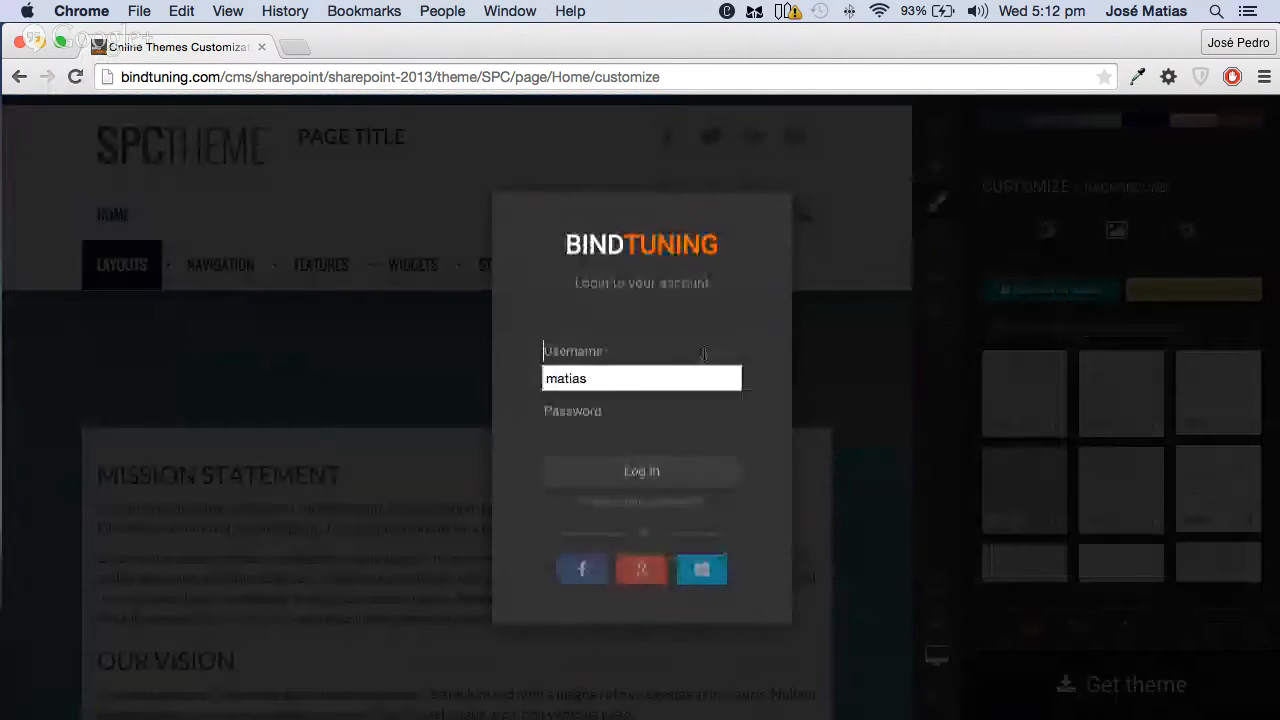
pyautogui.click(672, 379)
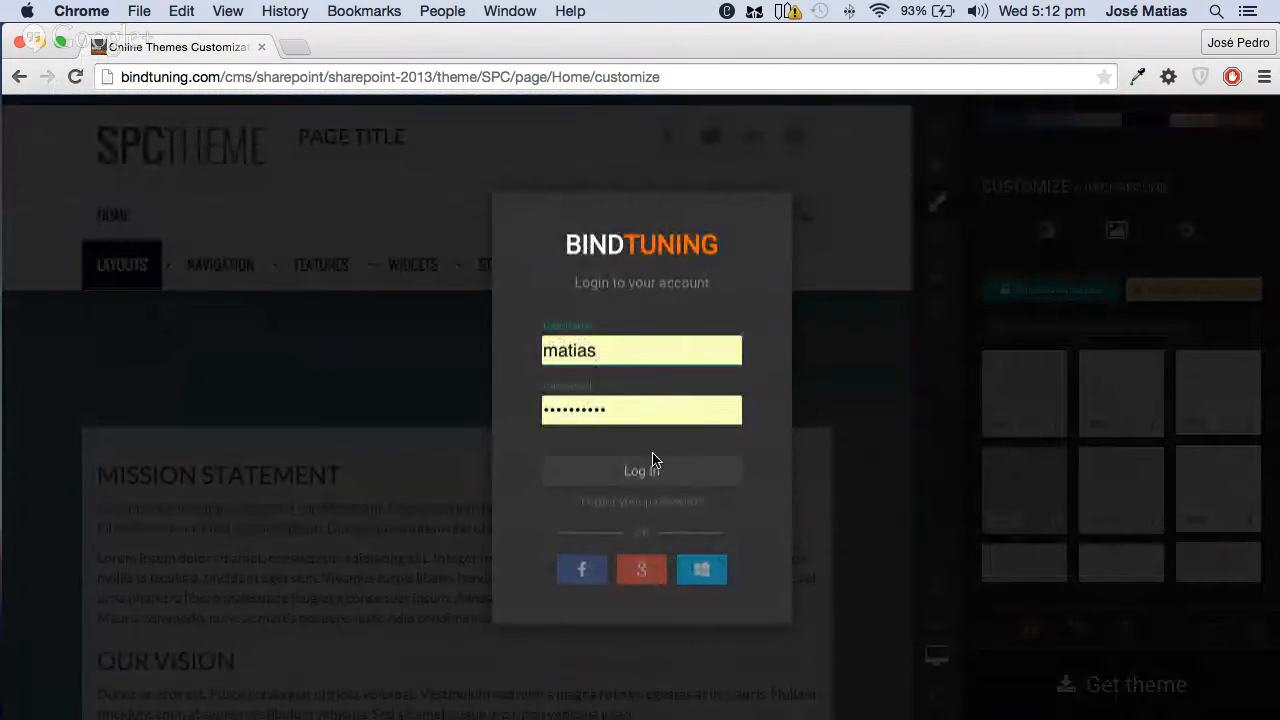
pyautogui.click(643, 478)
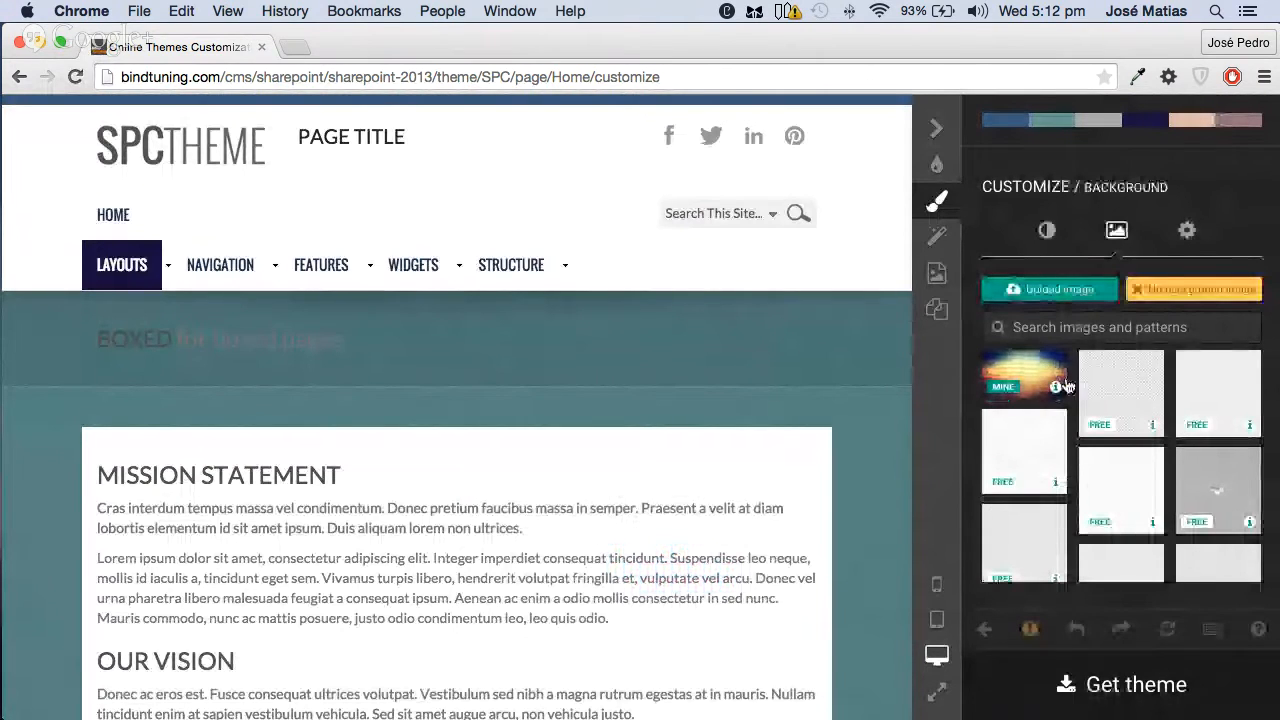
# Apply the personal multicolored image marked MINE as the background and open the background image's repeat, alignment and size settings
pyautogui.click(1047, 375)
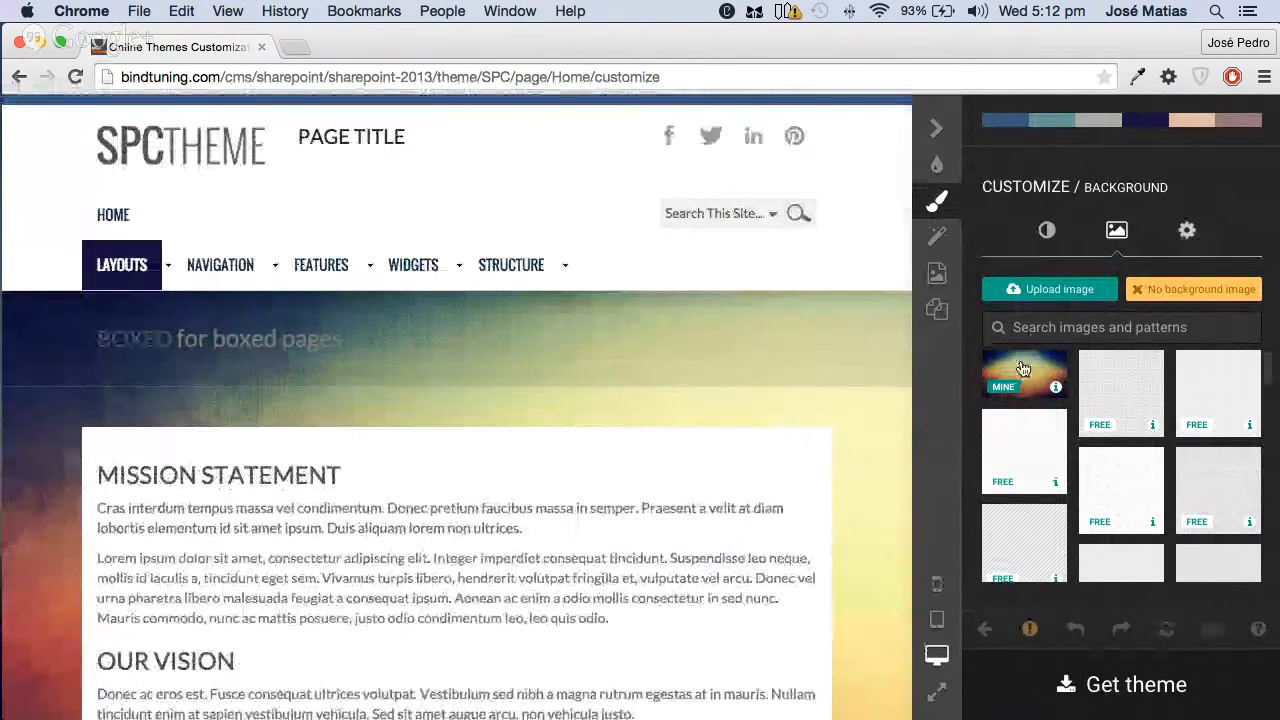
pyautogui.click(1186, 236)
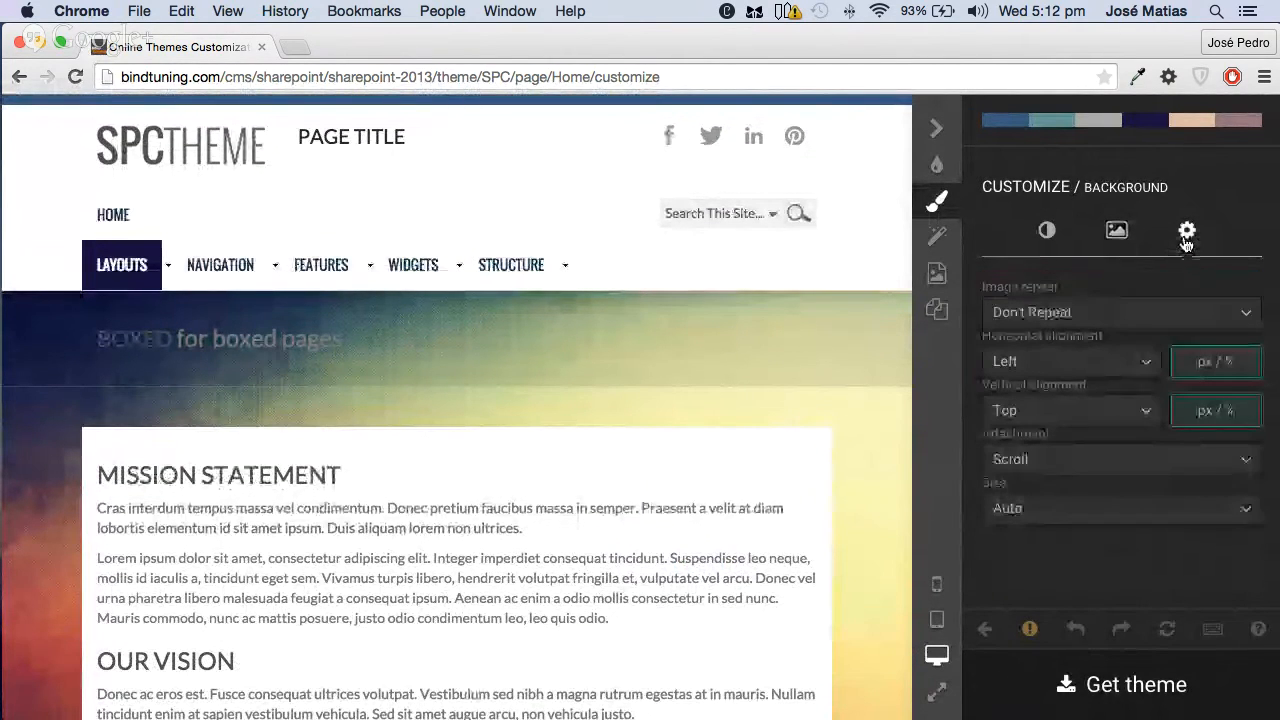
# Set the background image's repeat option to Repeat and its size to Cover, and check the page preview
pyautogui.click(1050, 314)
pyautogui.click(1019, 345)
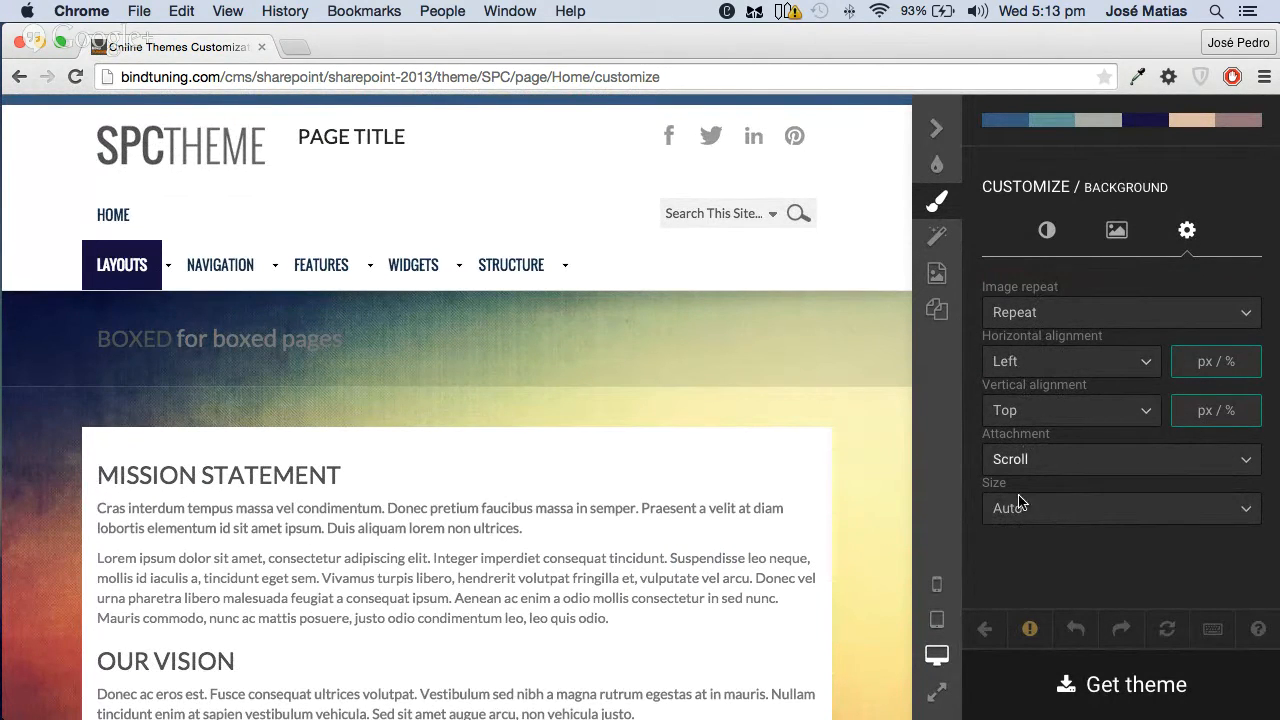
pyautogui.click(1092, 510)
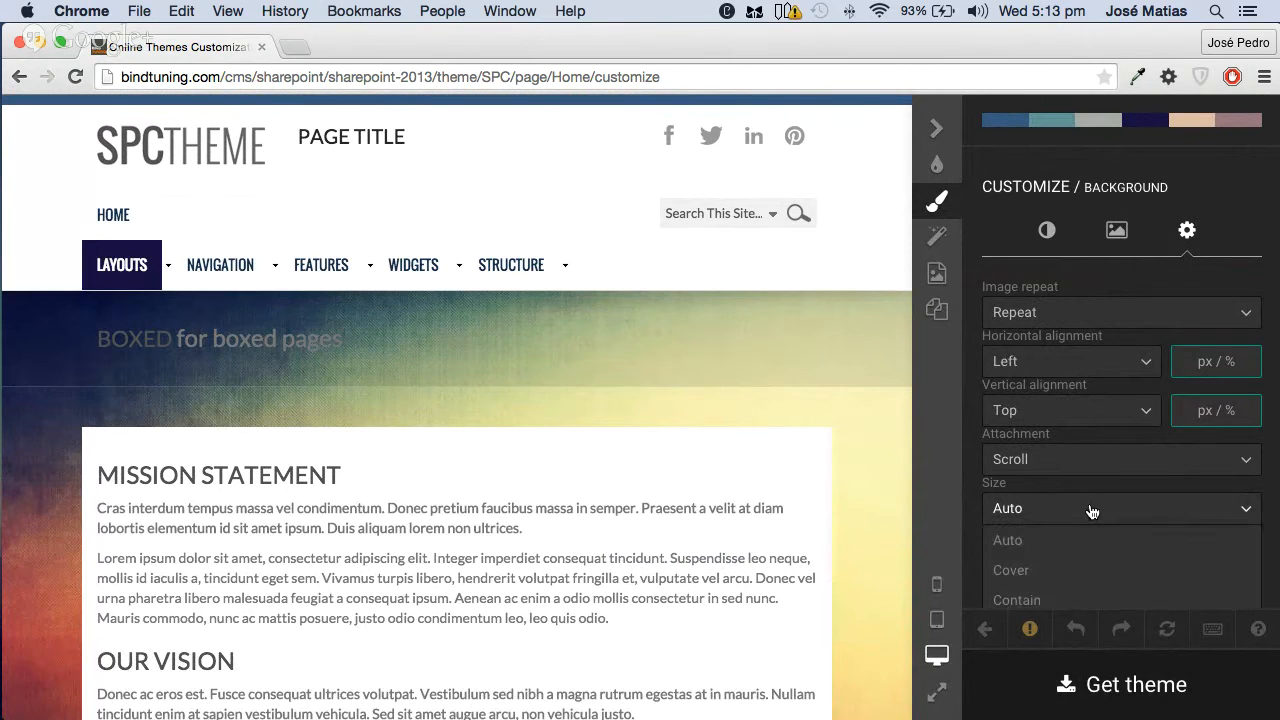
pyautogui.click(1057, 571)
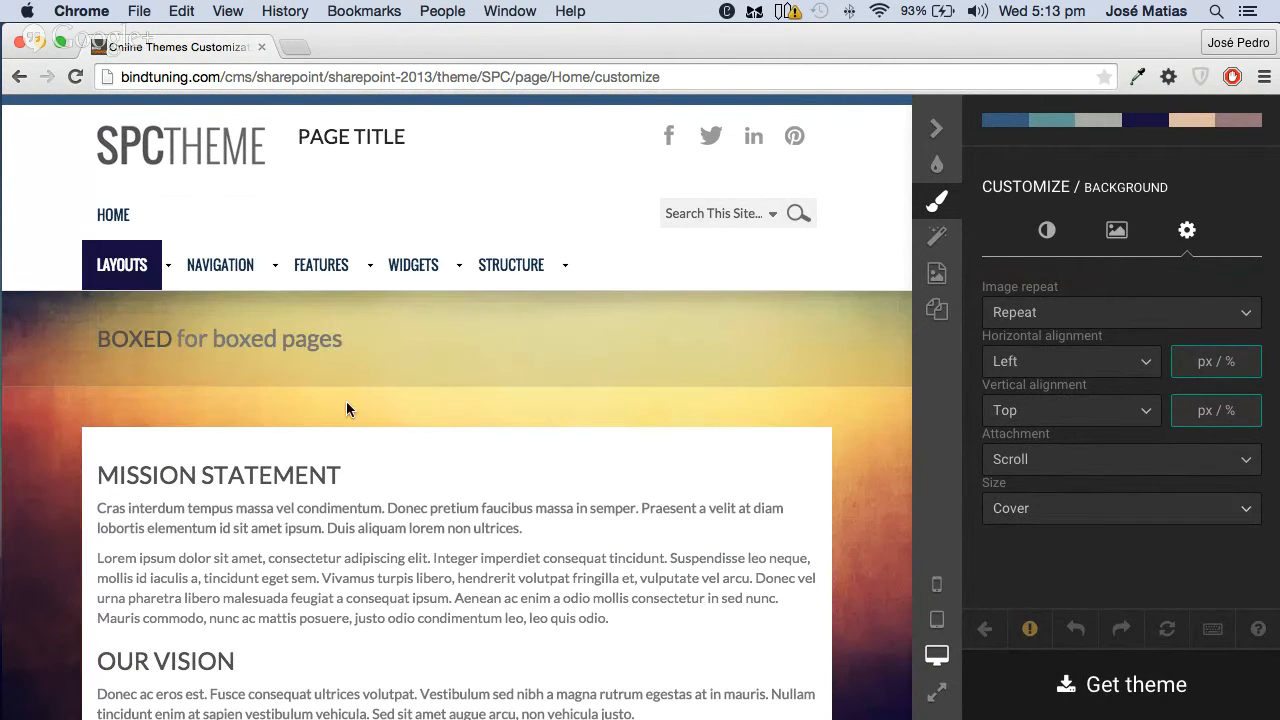
pyautogui.scroll(-10, 743, 416)
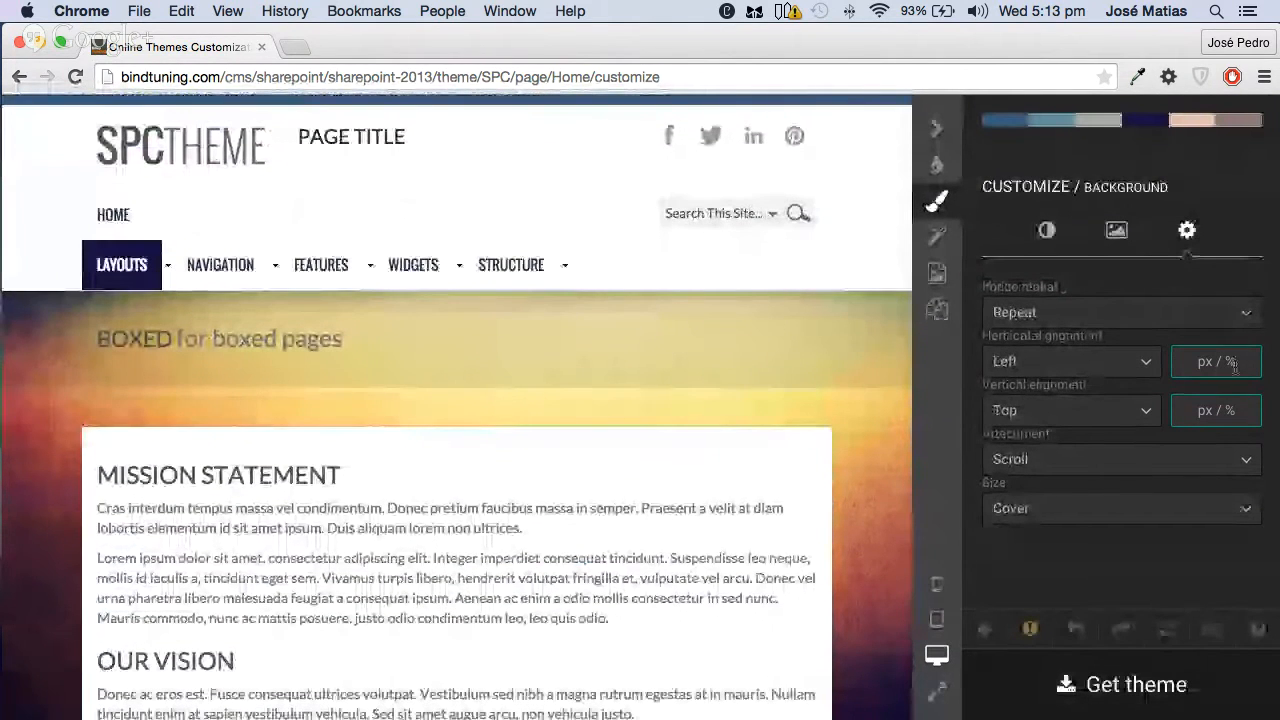
# Give the background image a 100px horizontal offset and set its repeat option to Don't Repeat
pyautogui.click(1236, 365)
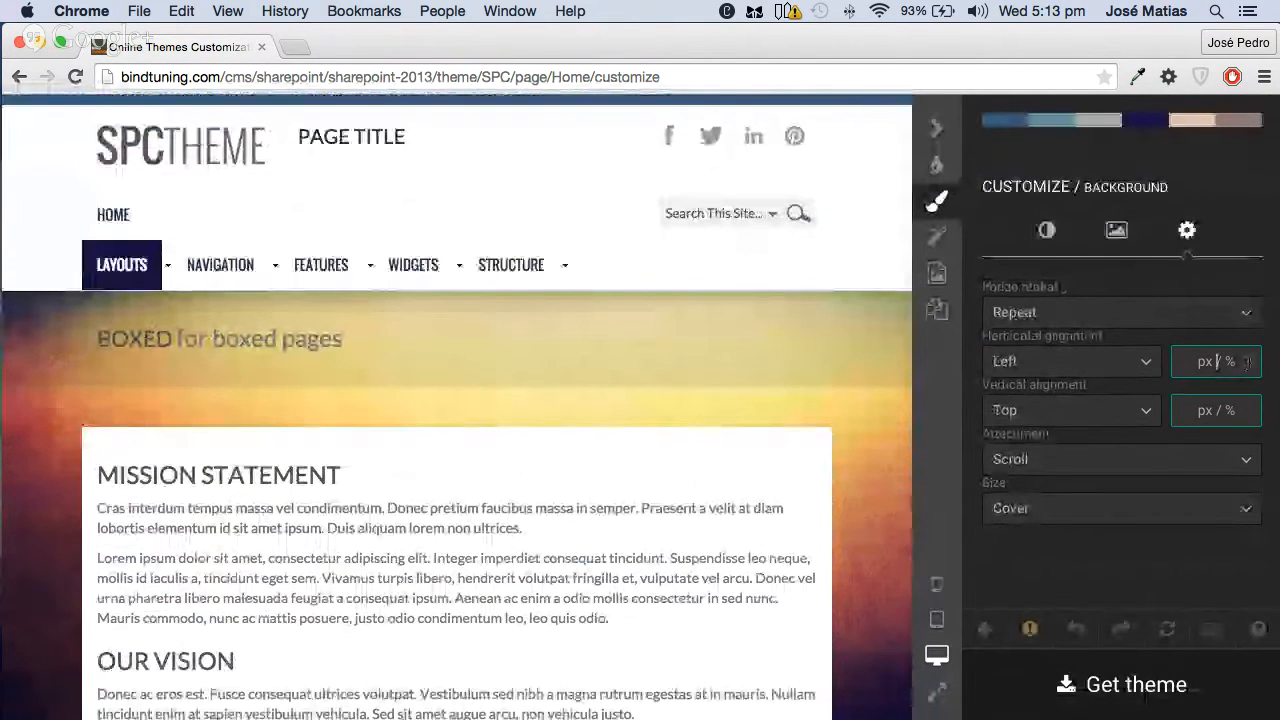
pyautogui.write('10px')
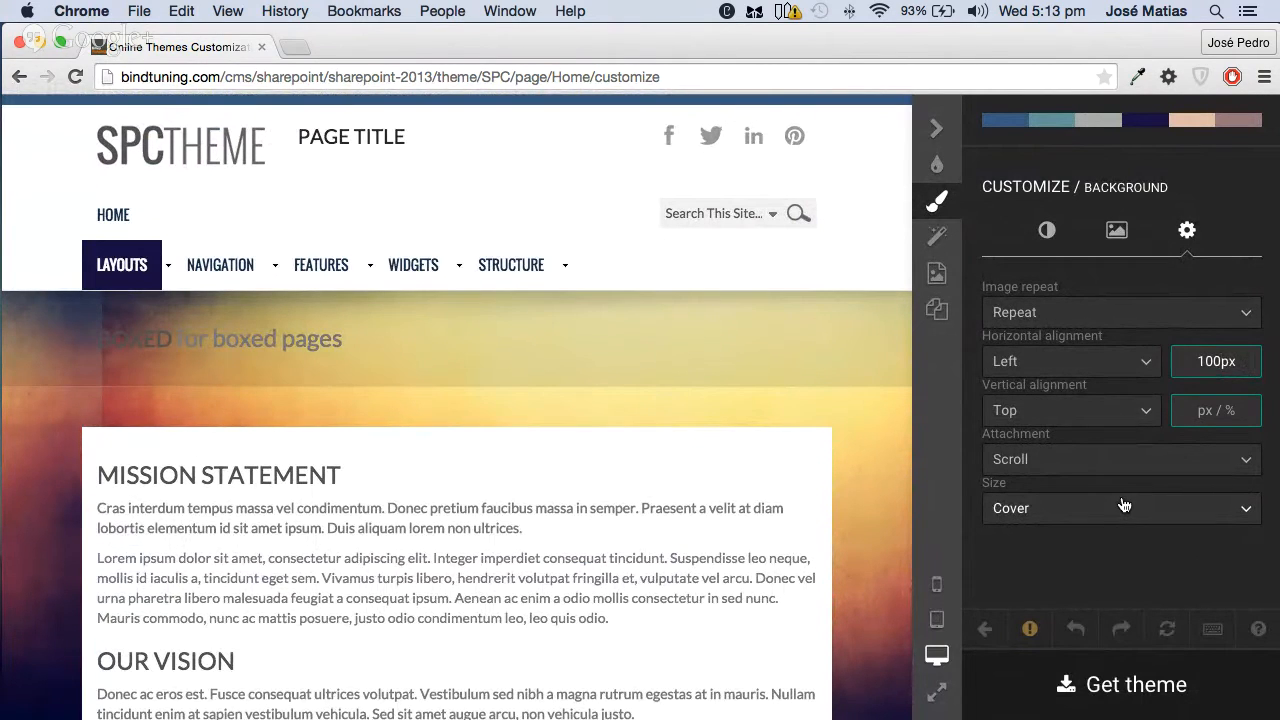
pyautogui.click(1083, 319)
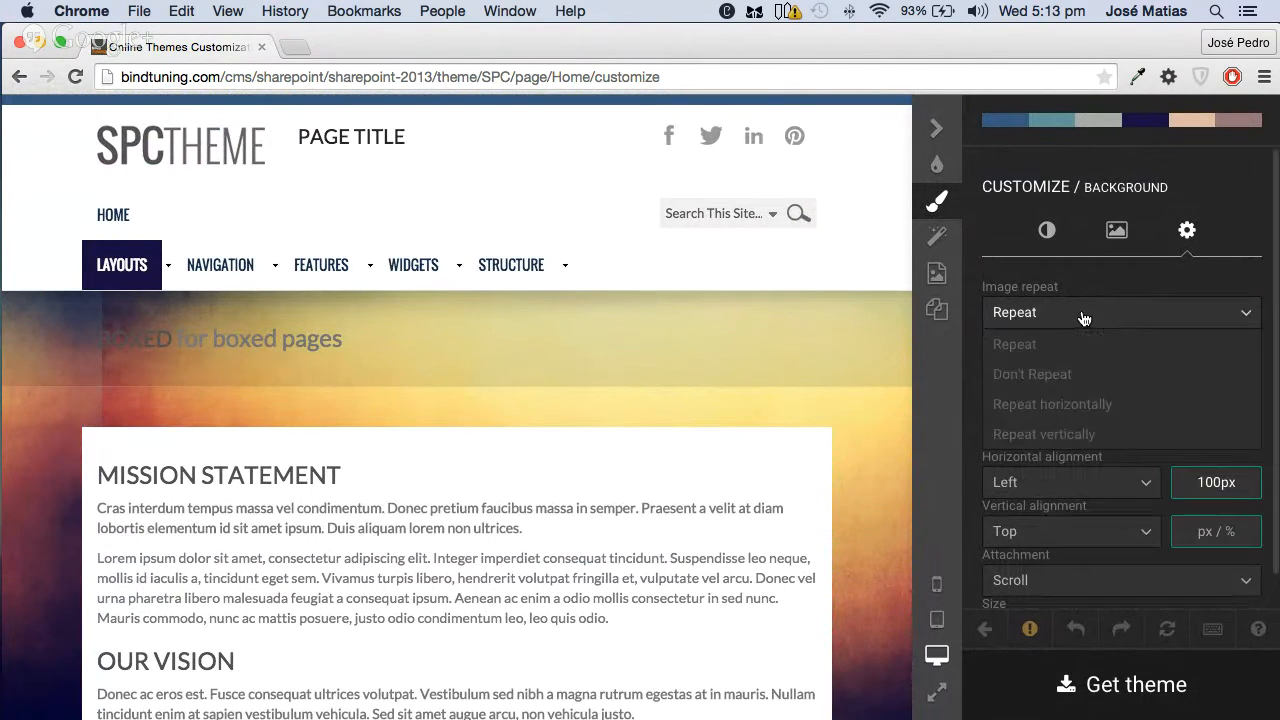
pyautogui.click(1064, 375)
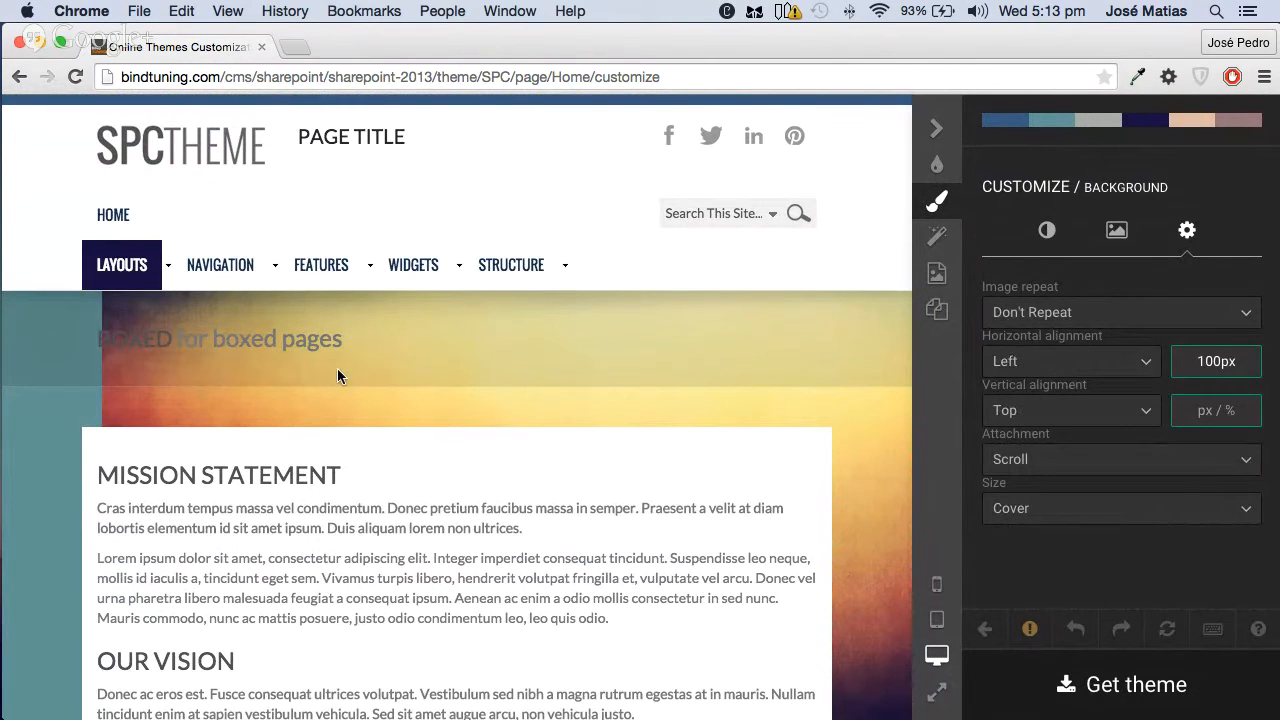
# Try the Right horizontal alignment for the background image, and settle on Center
pyautogui.click(1158, 374)
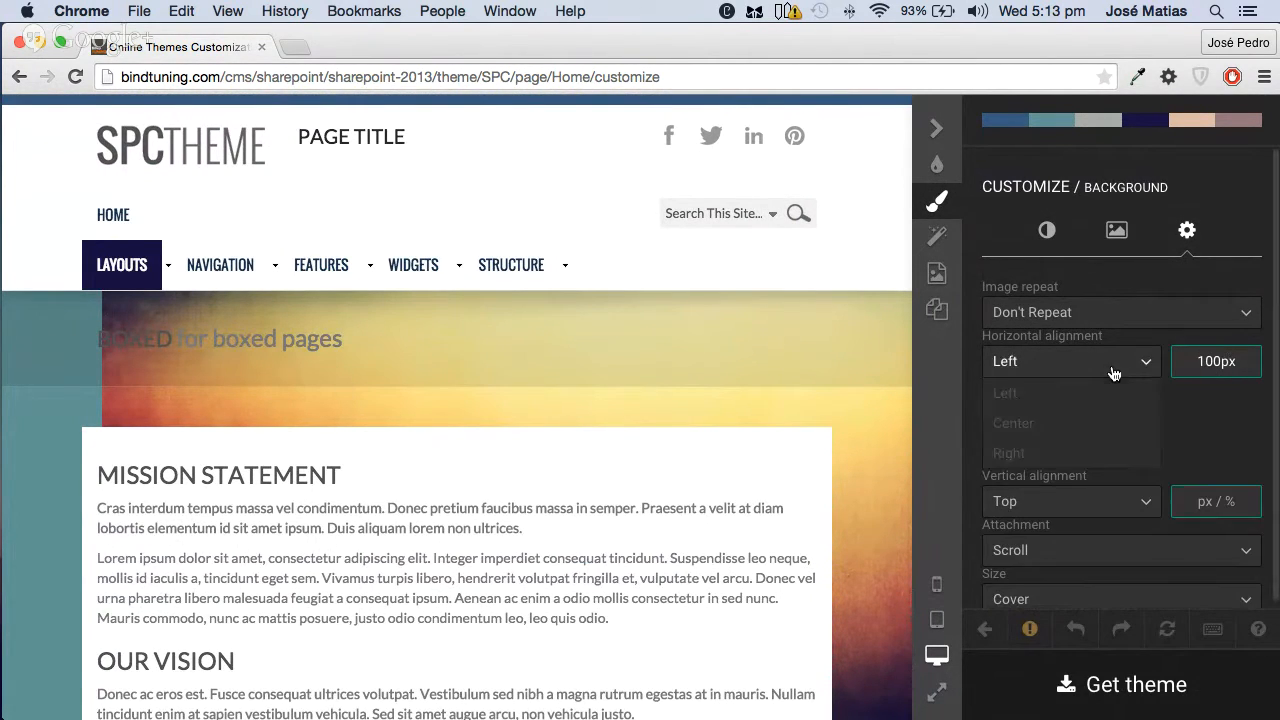
pyautogui.click(1040, 459)
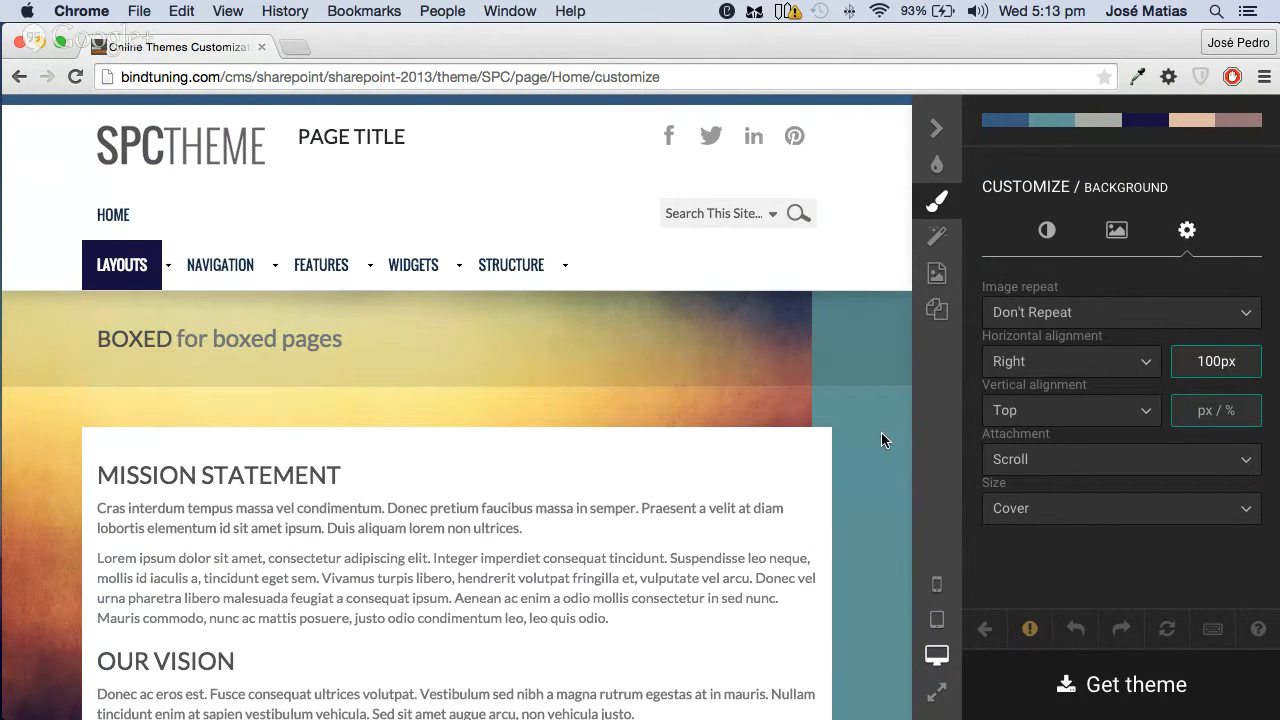
pyautogui.click(1100, 363)
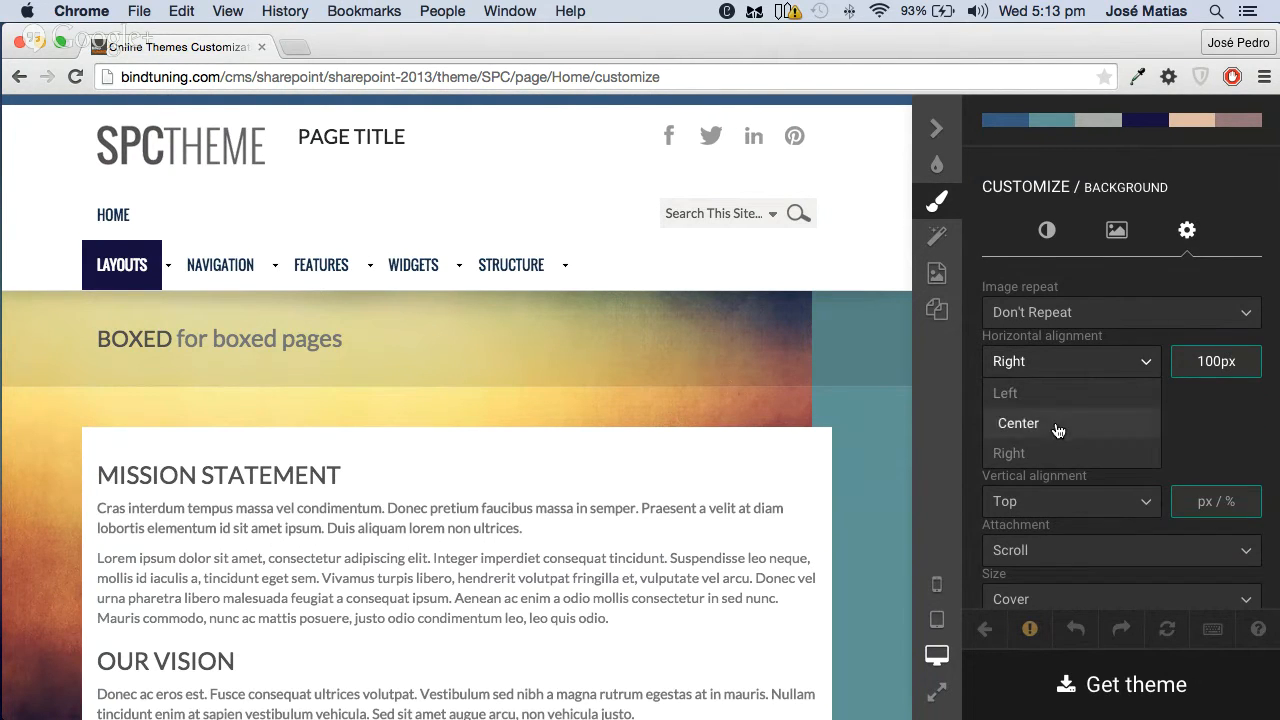
pyautogui.click(1058, 430)
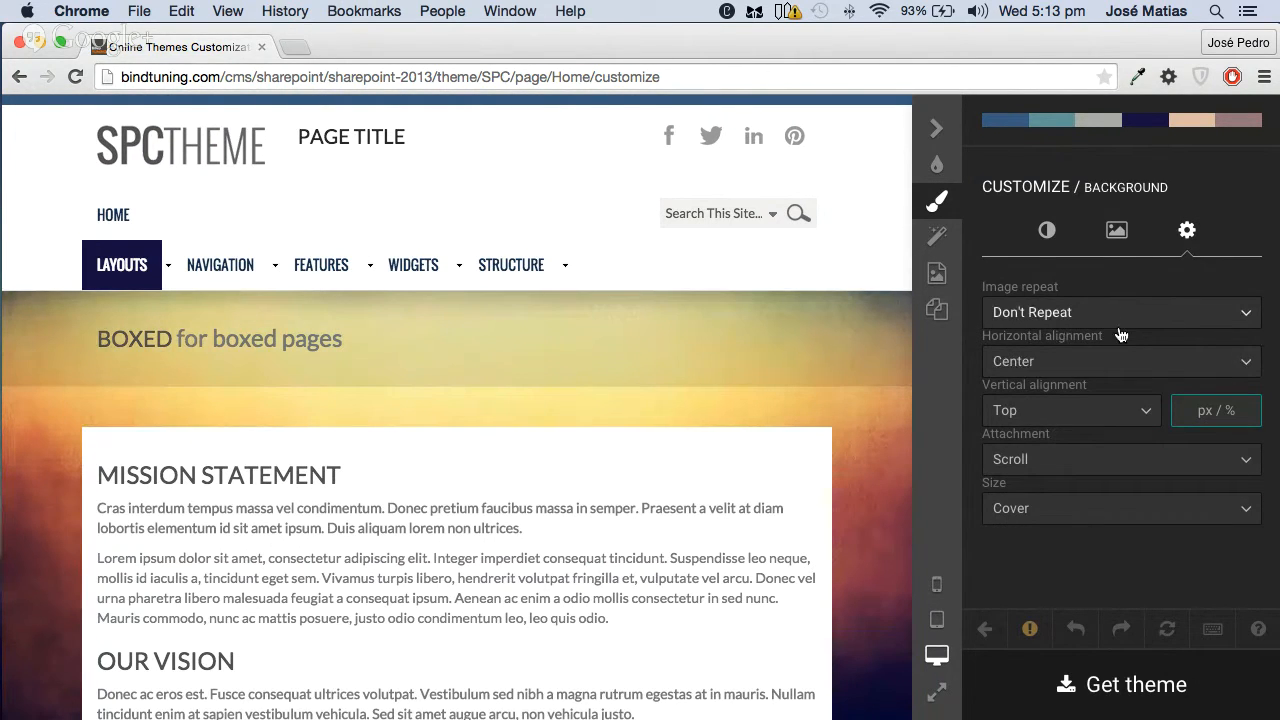
# Remove the page's background image, upload ceystalhorizon-desktop.png from the Pictures folder and open the list of own images
pyautogui.click(1116, 230)
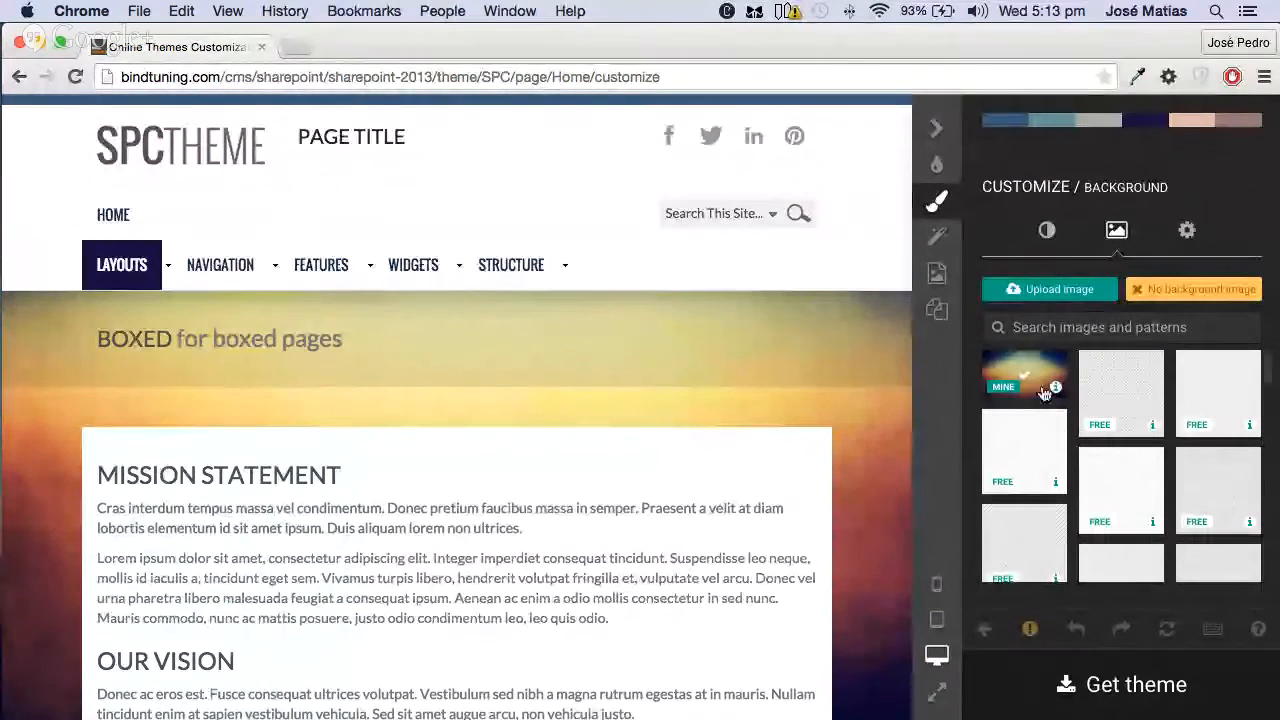
pyautogui.click(1172, 292)
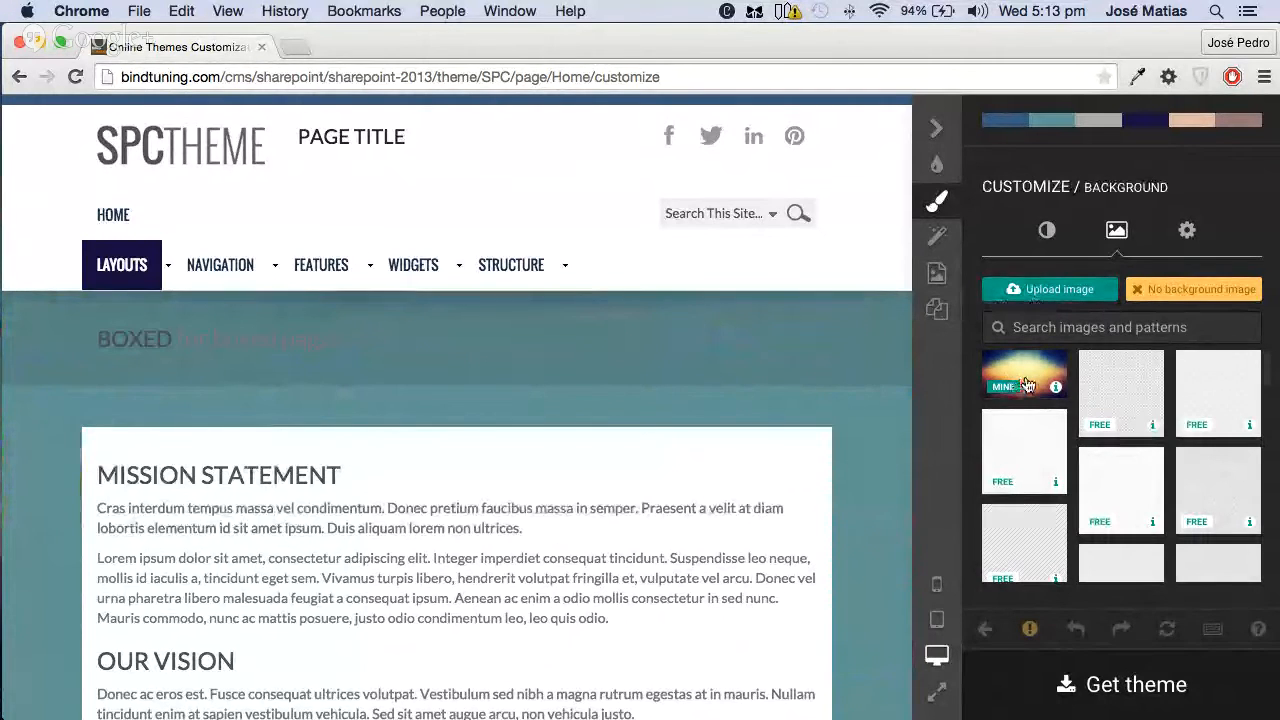
pyautogui.click(1058, 290)
pyautogui.click(372, 409)
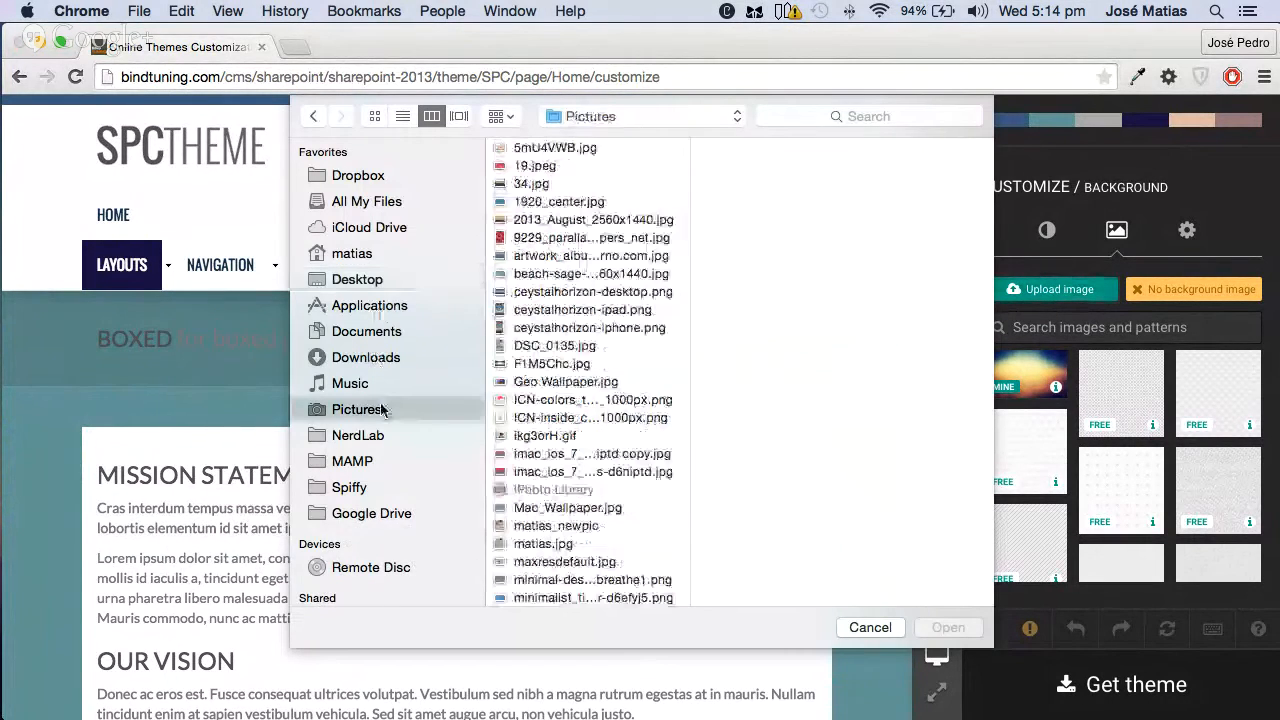
pyautogui.click(567, 328)
pyautogui.click(584, 291)
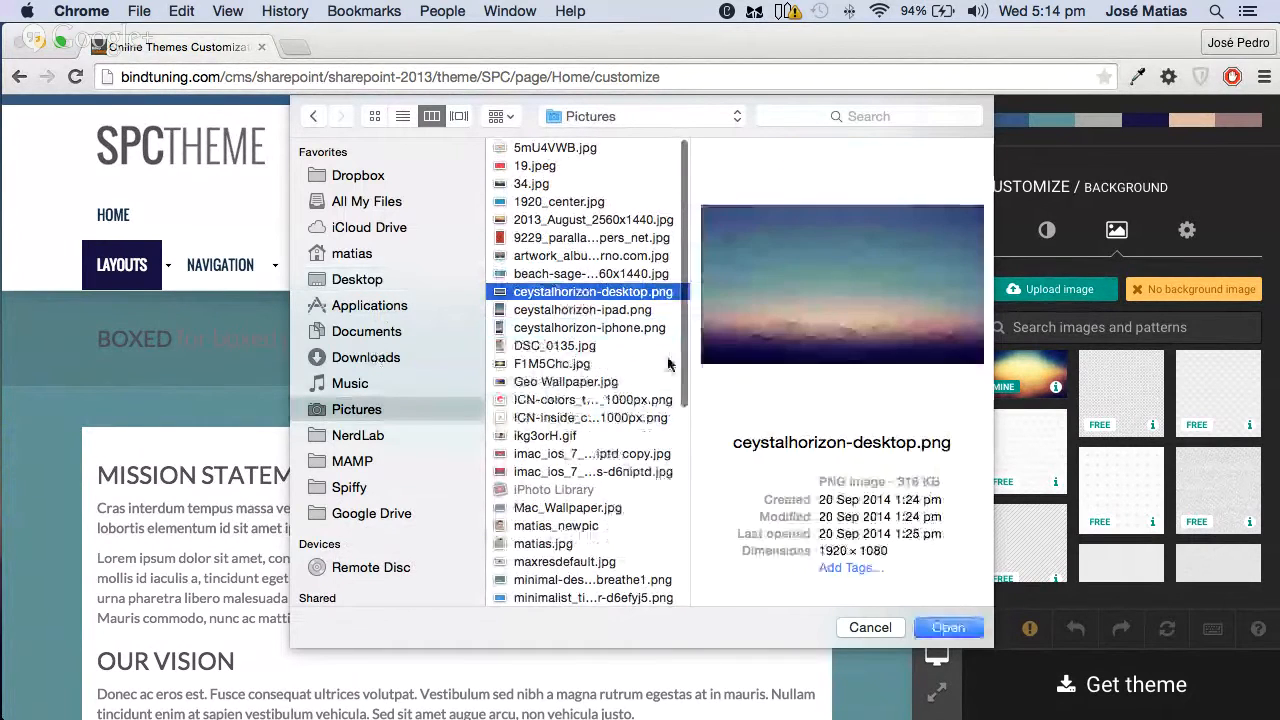
pyautogui.click(938, 627)
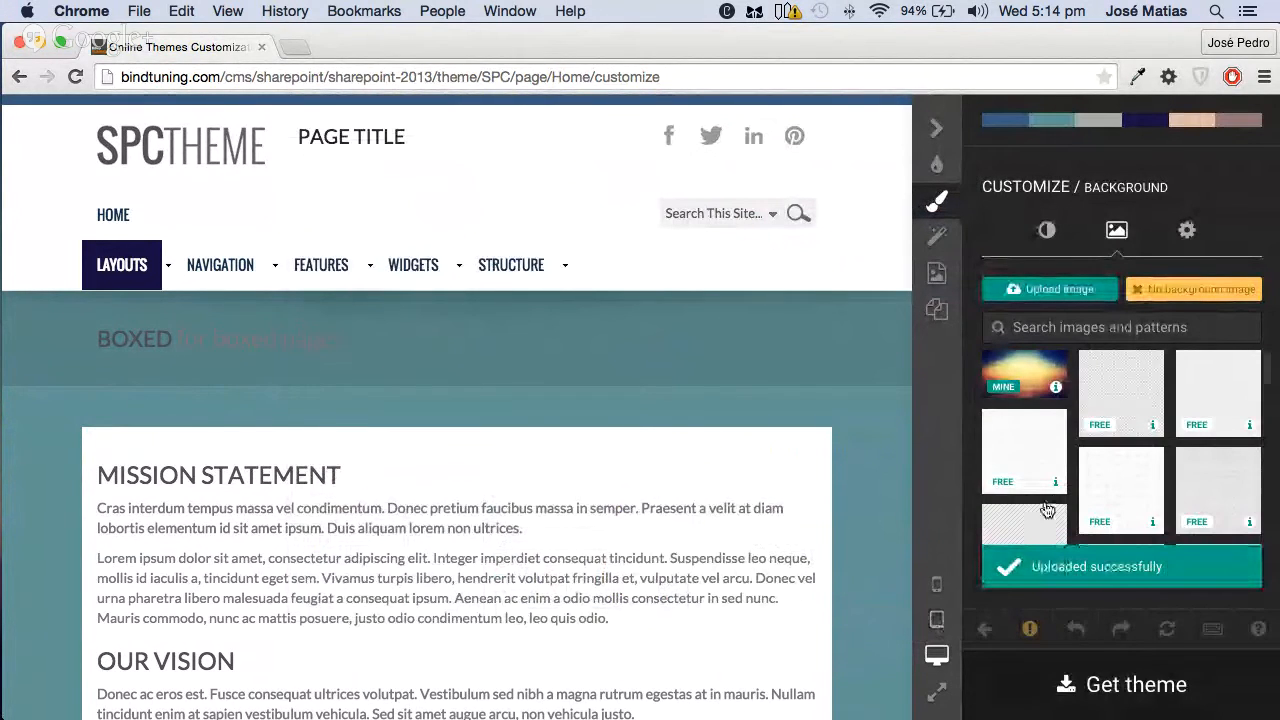
pyautogui.scroll(-2, 1058, 510)
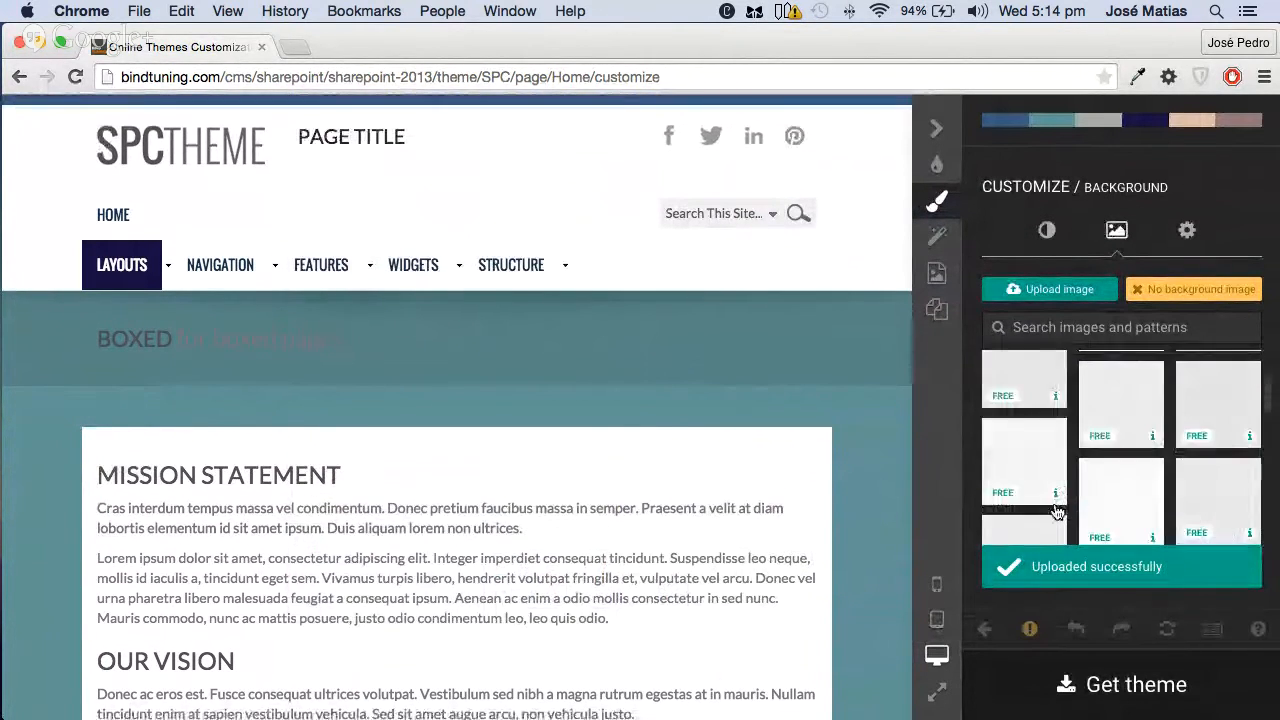
pyautogui.click(944, 277)
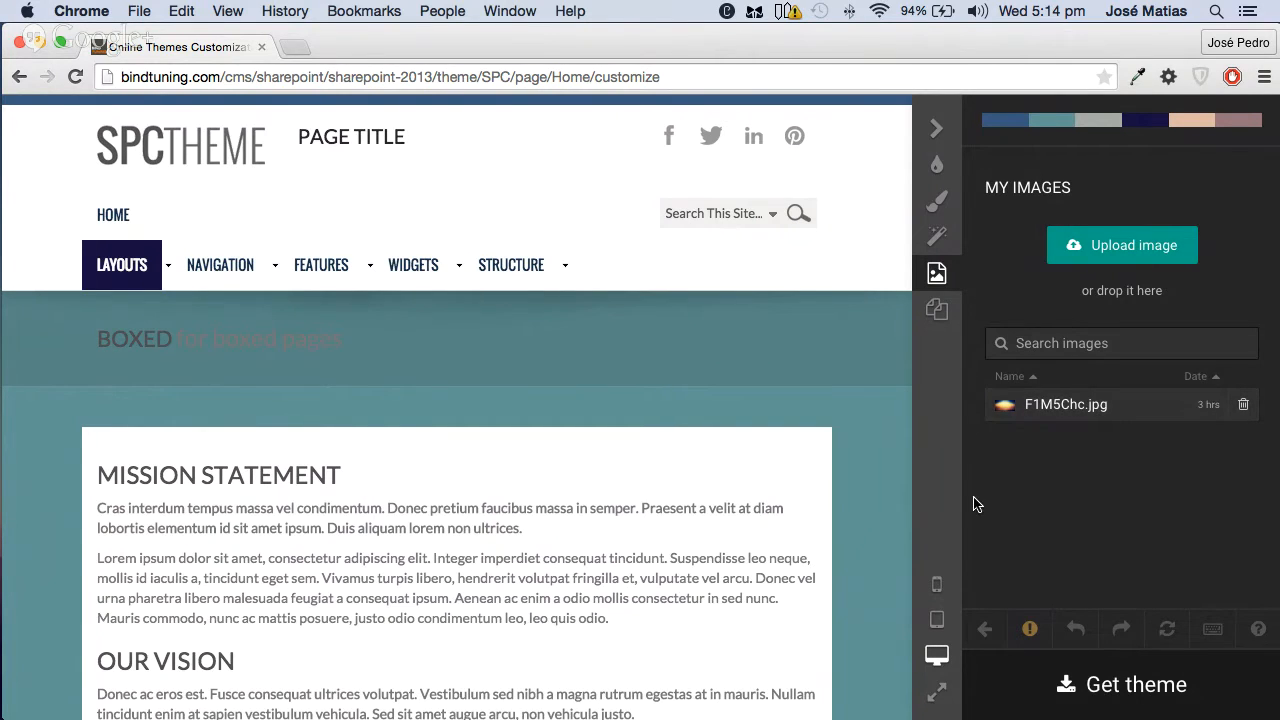
# Open the page width setting and reduce the width to 960 px
pyautogui.click(938, 205)
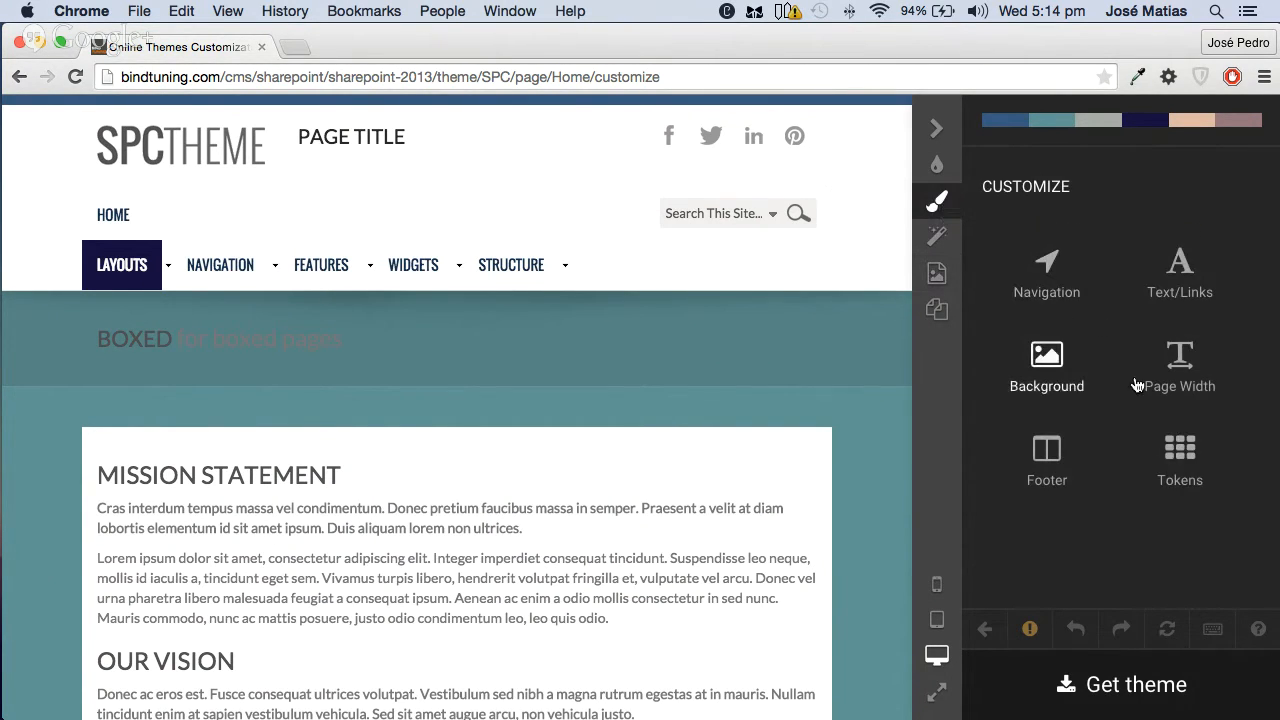
pyautogui.click(1182, 358)
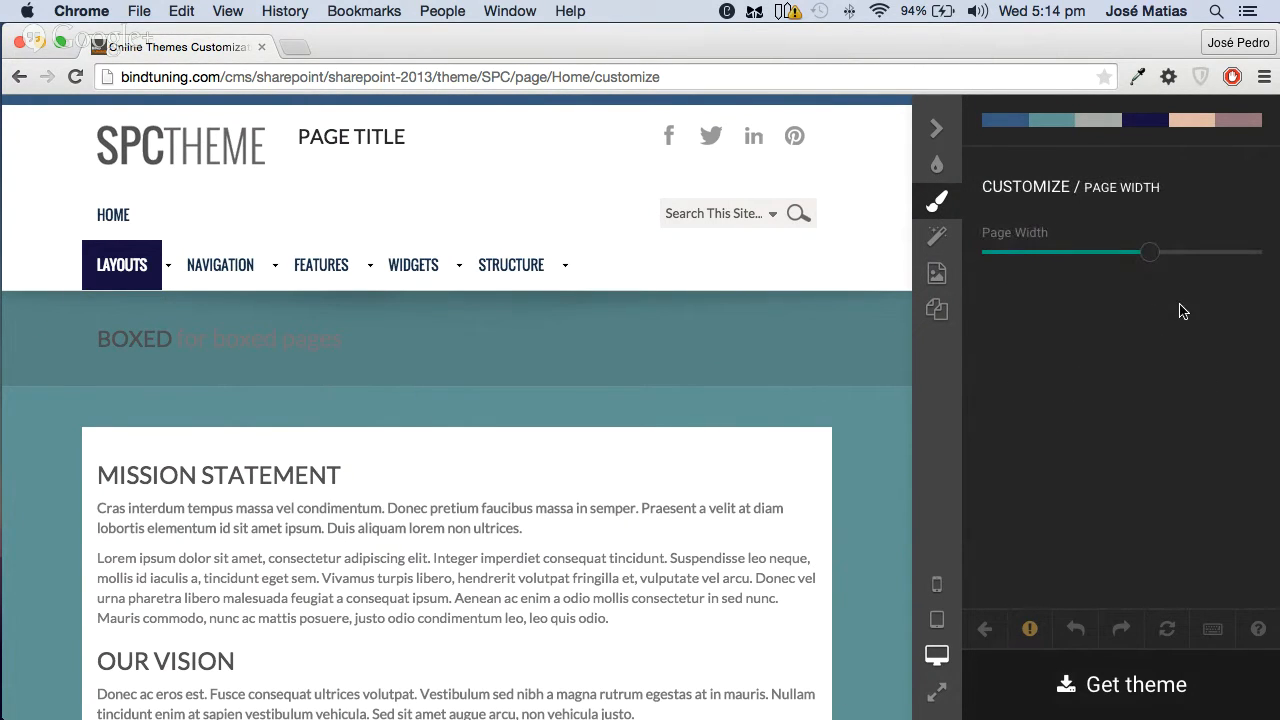
pyautogui.moveTo(1150, 256); pyautogui.dragTo(1145, 262)
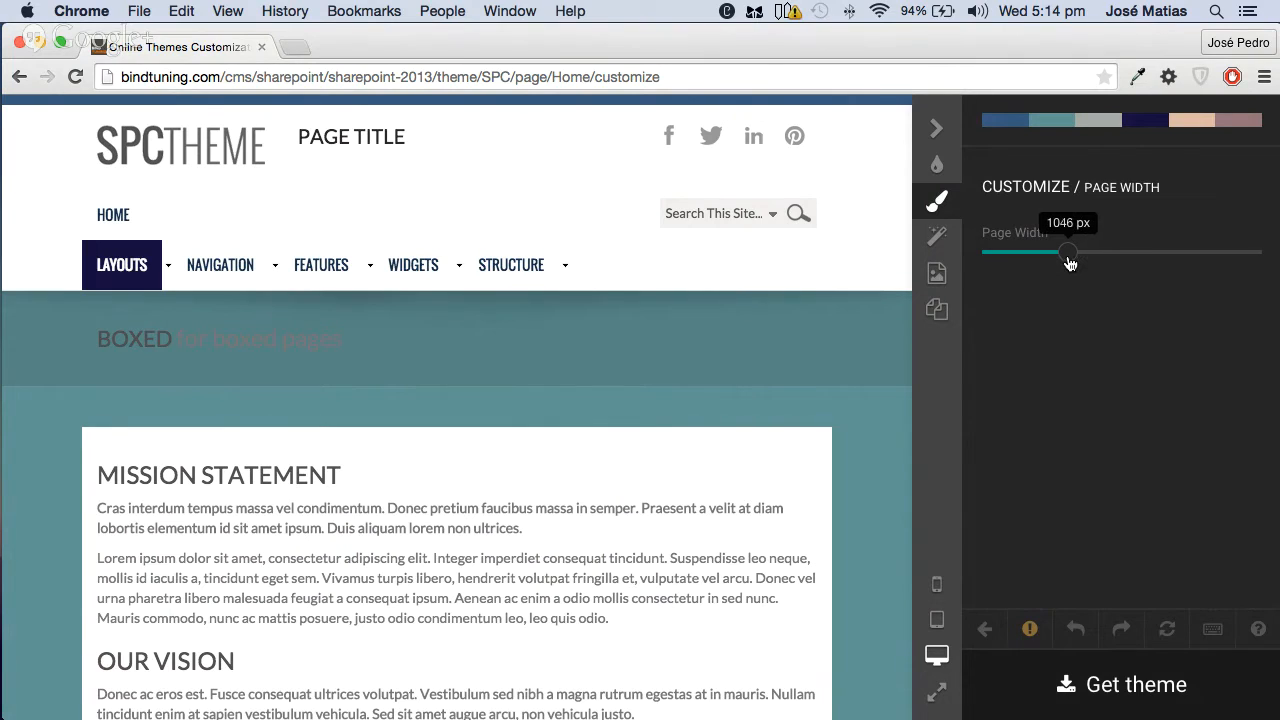
pyautogui.moveTo(1070, 263)
pyautogui.mouseDown()
pyautogui.moveTo(1037, 260)
pyautogui.moveTo(1051, 260)
pyautogui.mouseUp()
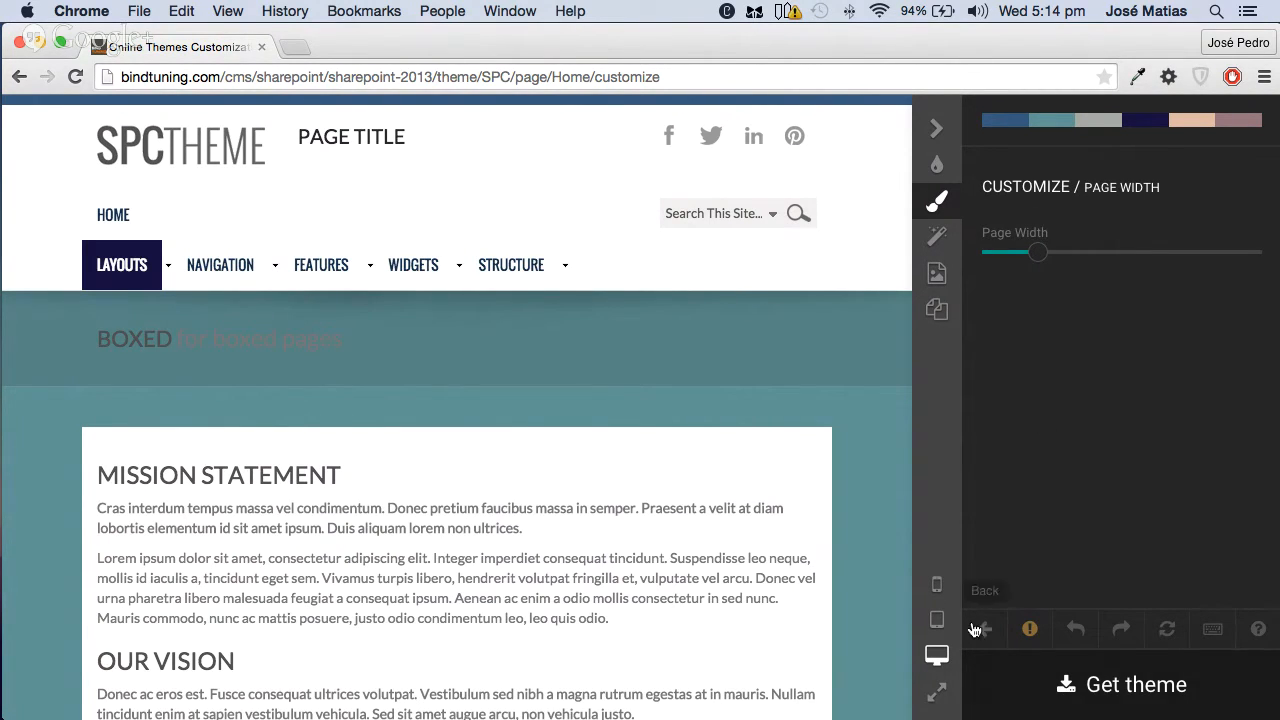
# Switch the preview to full size and widen the page to just over 1186 px
pyautogui.click(939, 699)
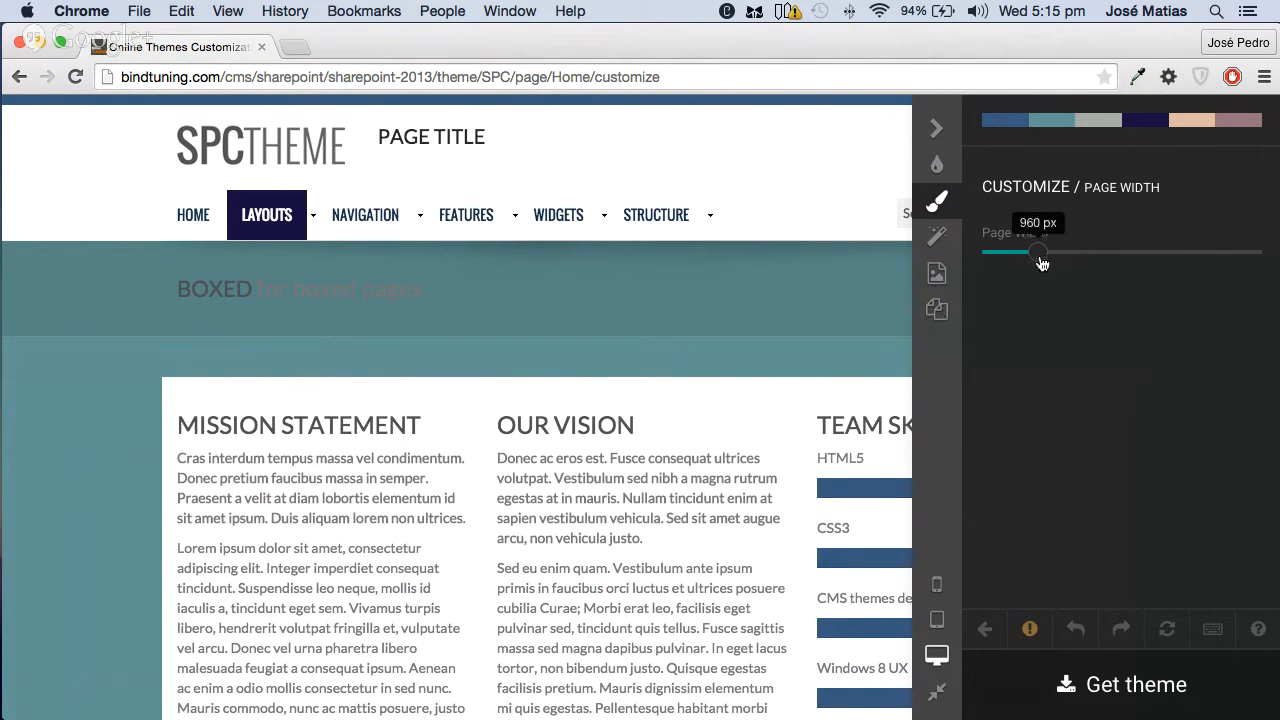
pyautogui.moveTo(1041, 263); pyautogui.dragTo(1113, 264)
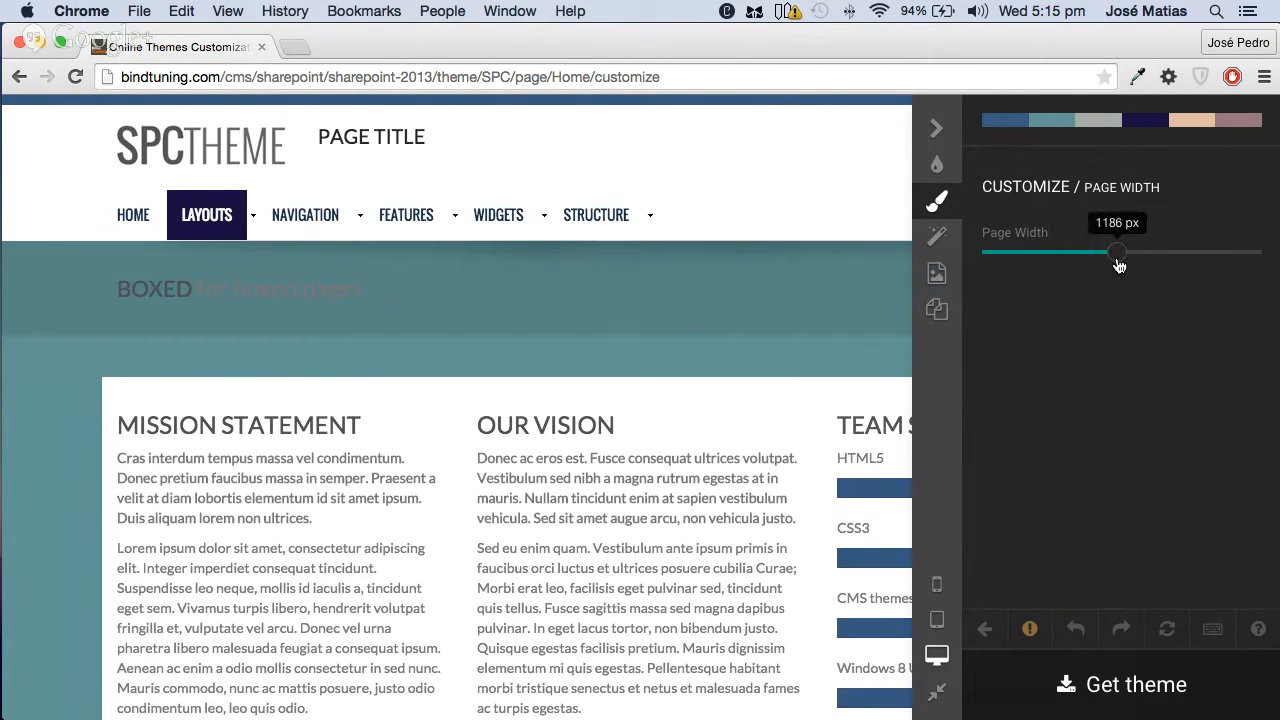
pyautogui.moveTo(1124, 265); pyautogui.dragTo(1123, 266)
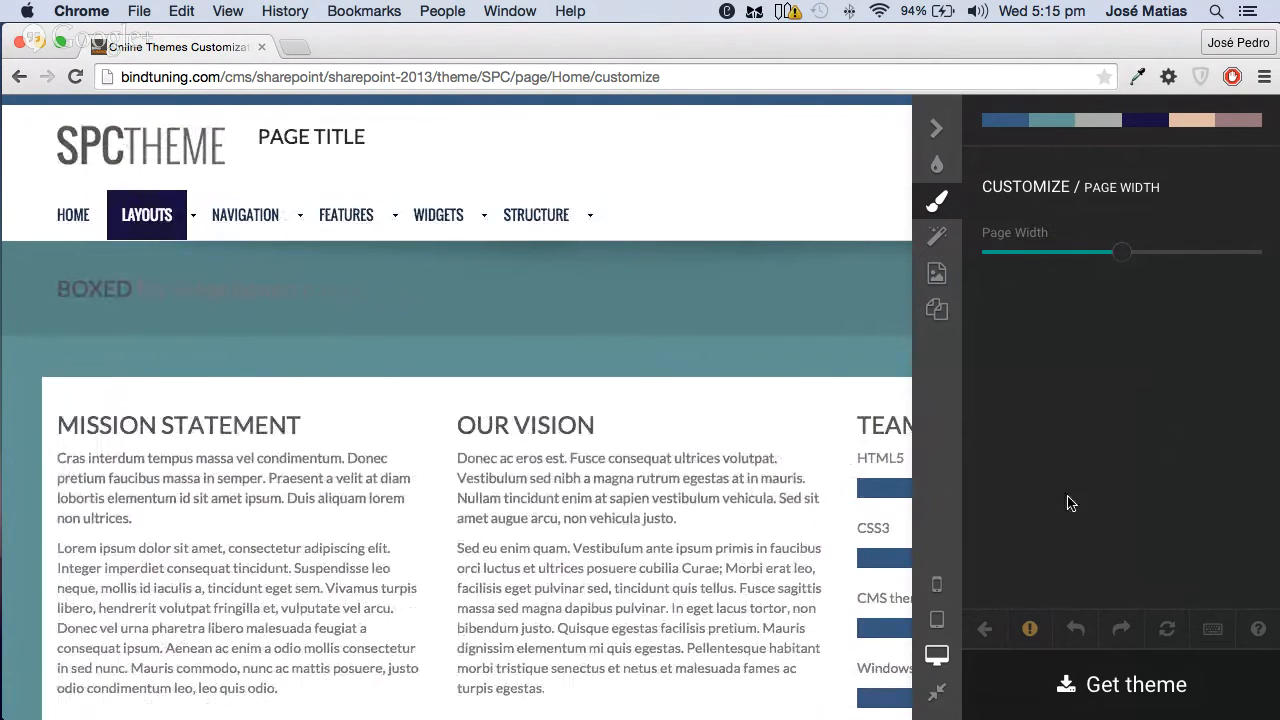
# Review the widened page down to the footer, with the customization settings collapsed
pyautogui.scroll(-10, 474, 490)
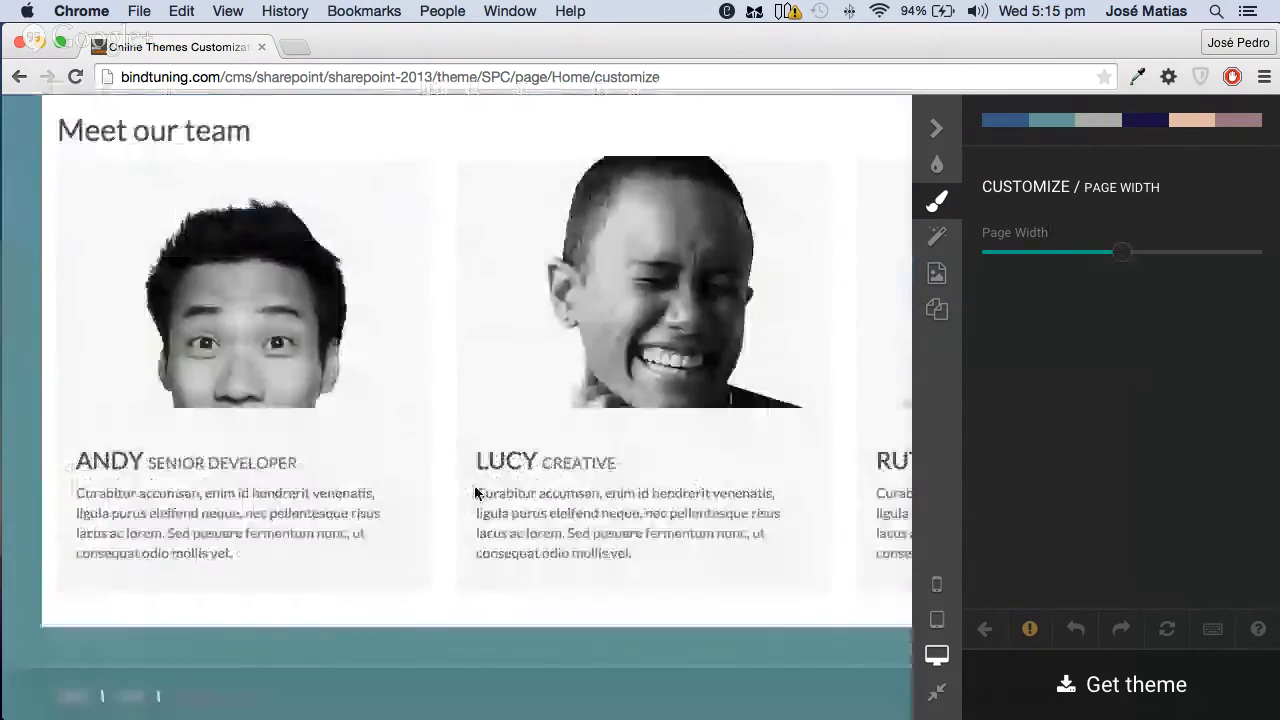
pyautogui.scroll(10, 474, 501)
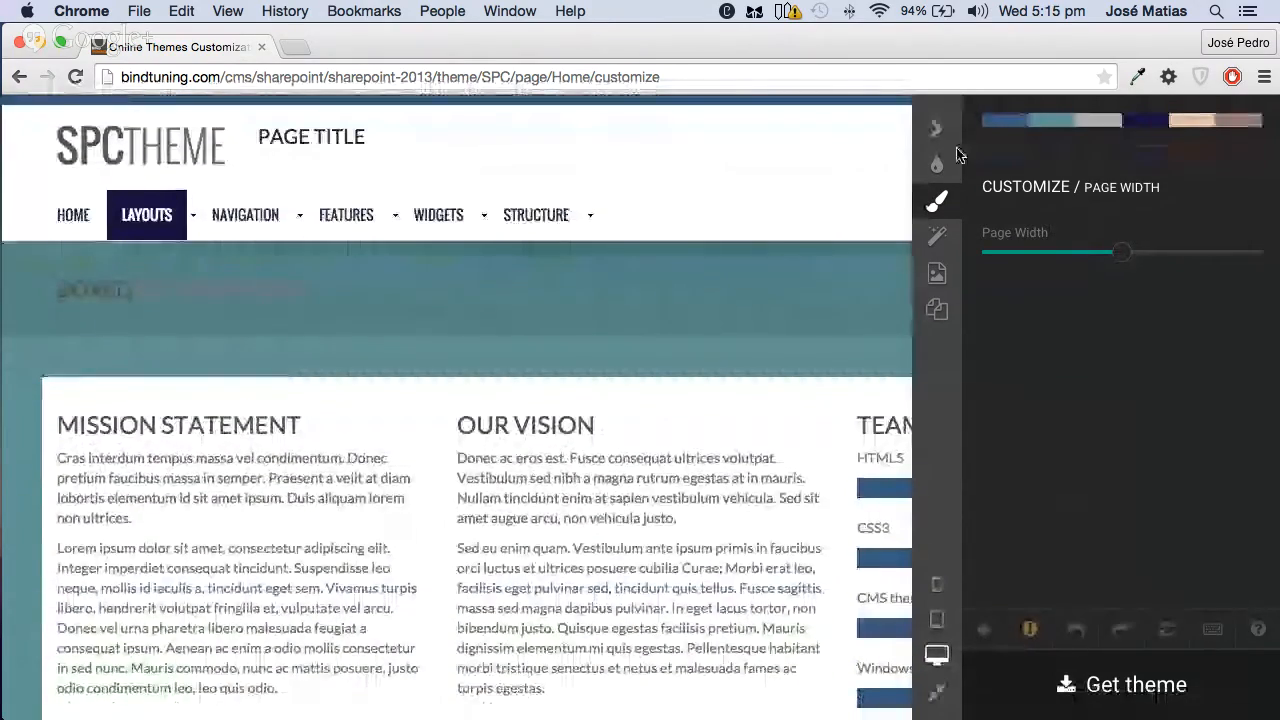
pyautogui.click(936, 128)
pyautogui.scroll(-15, 699, 530)
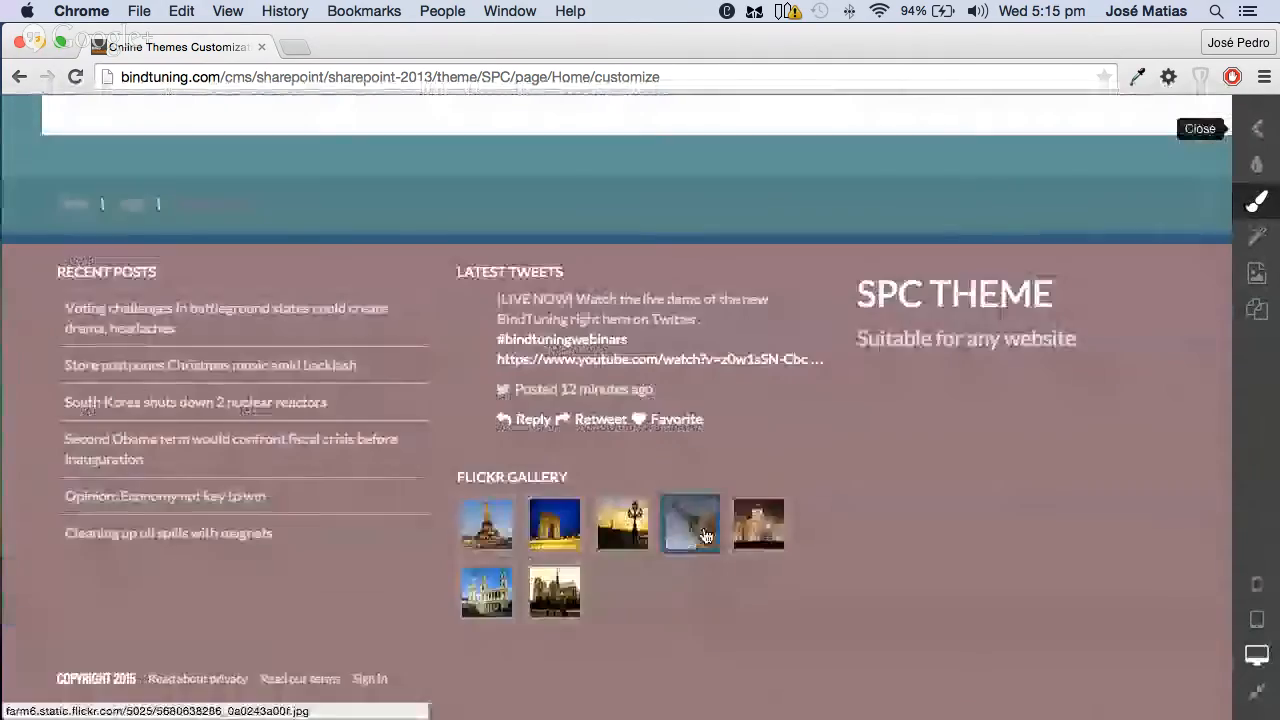
pyautogui.scroll(15, 705, 537)
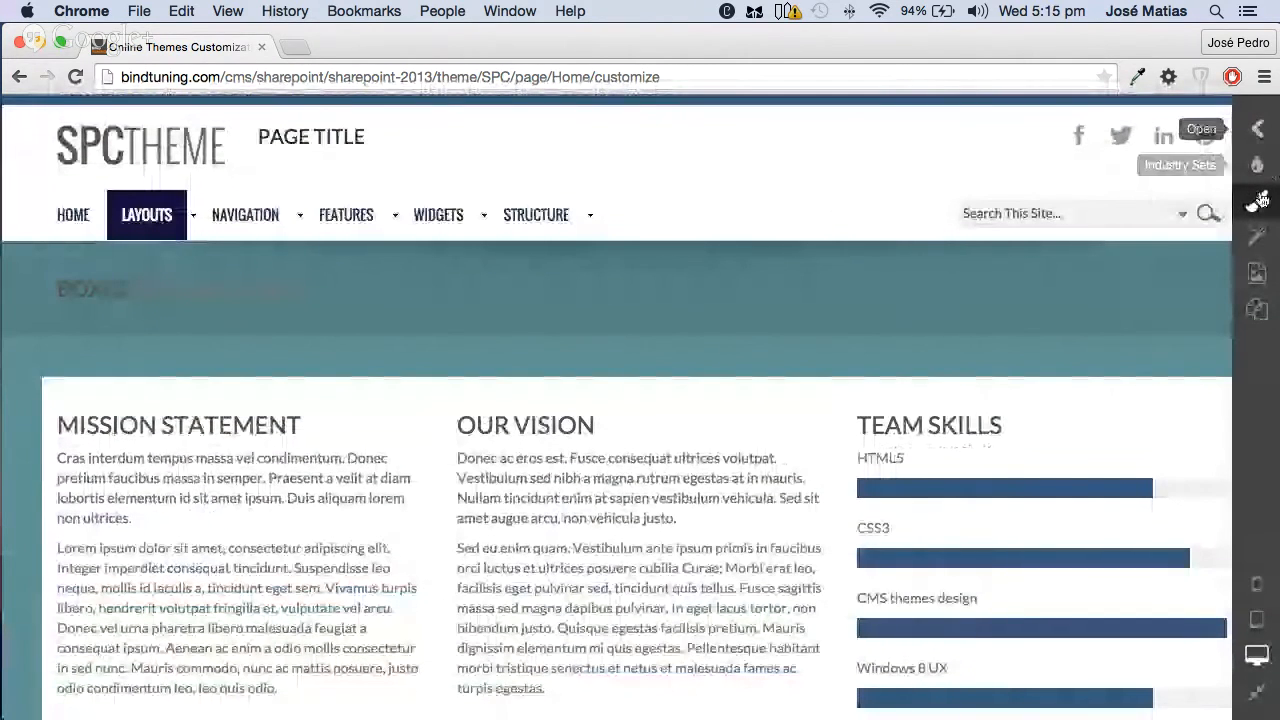
# Set the page width to 960 px, leave the full-size preview and return to the customization categories
pyautogui.click(1259, 200)
pyautogui.click(1175, 366)
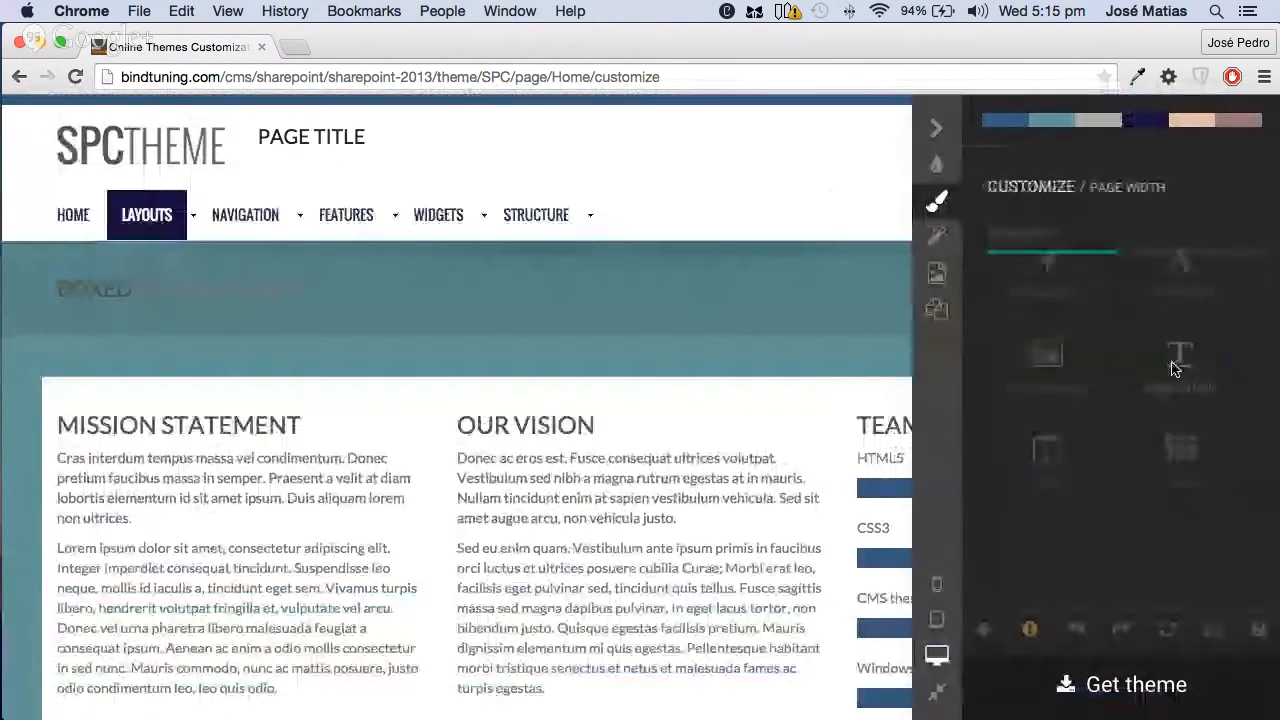
pyautogui.moveTo(1050, 252)
pyautogui.mouseDown()
pyautogui.moveTo(1029, 260)
pyautogui.moveTo(1060, 260)
pyautogui.moveTo(1040, 258)
pyautogui.mouseUp()
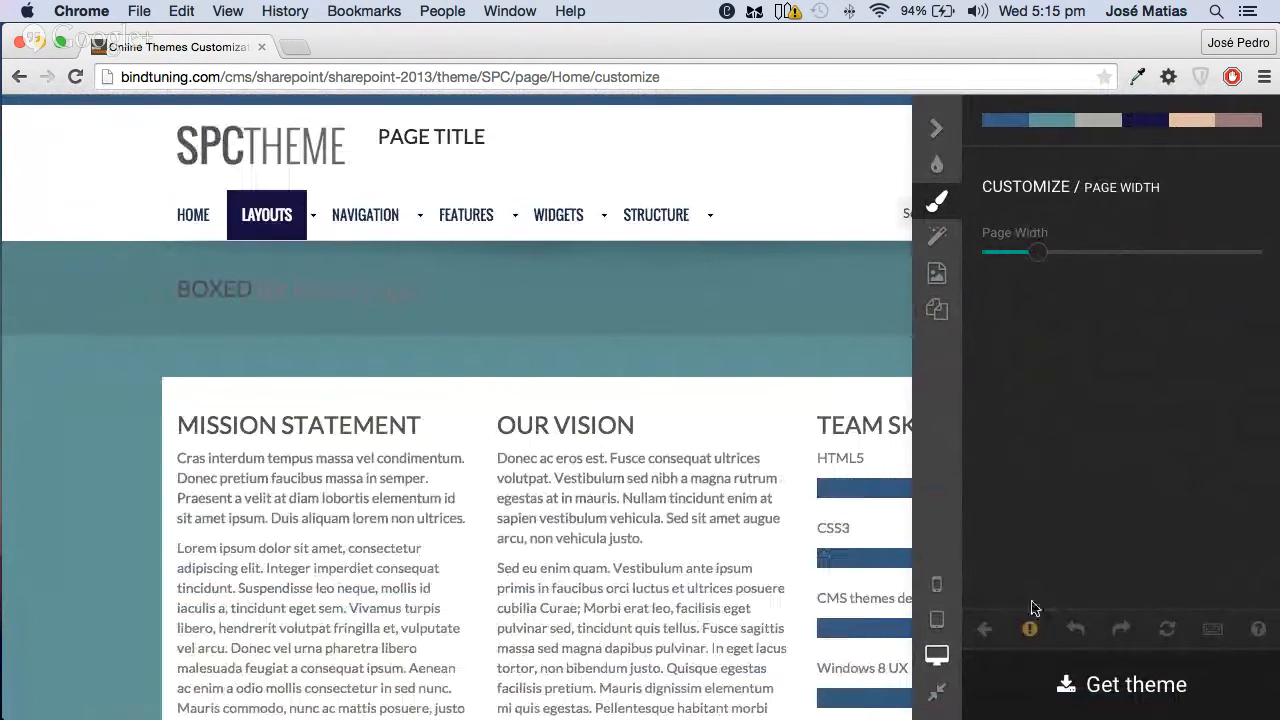
pyautogui.click(937, 690)
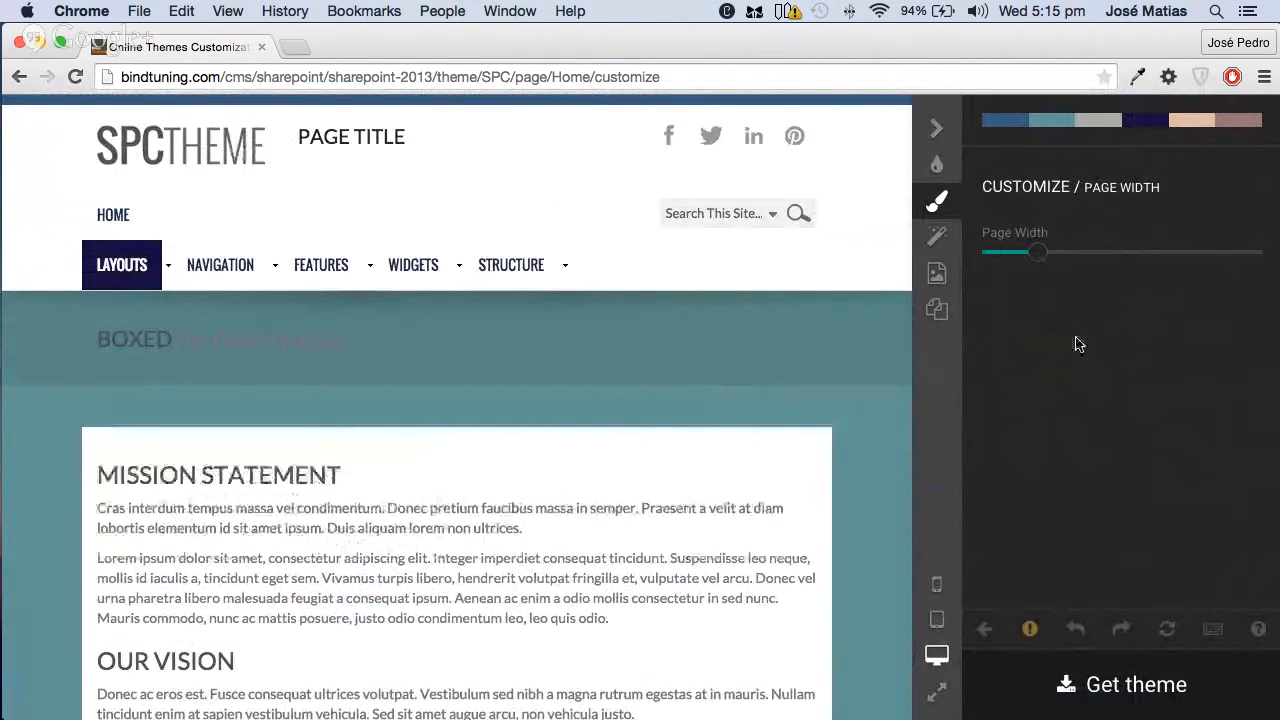
pyautogui.moveTo(1041, 270)
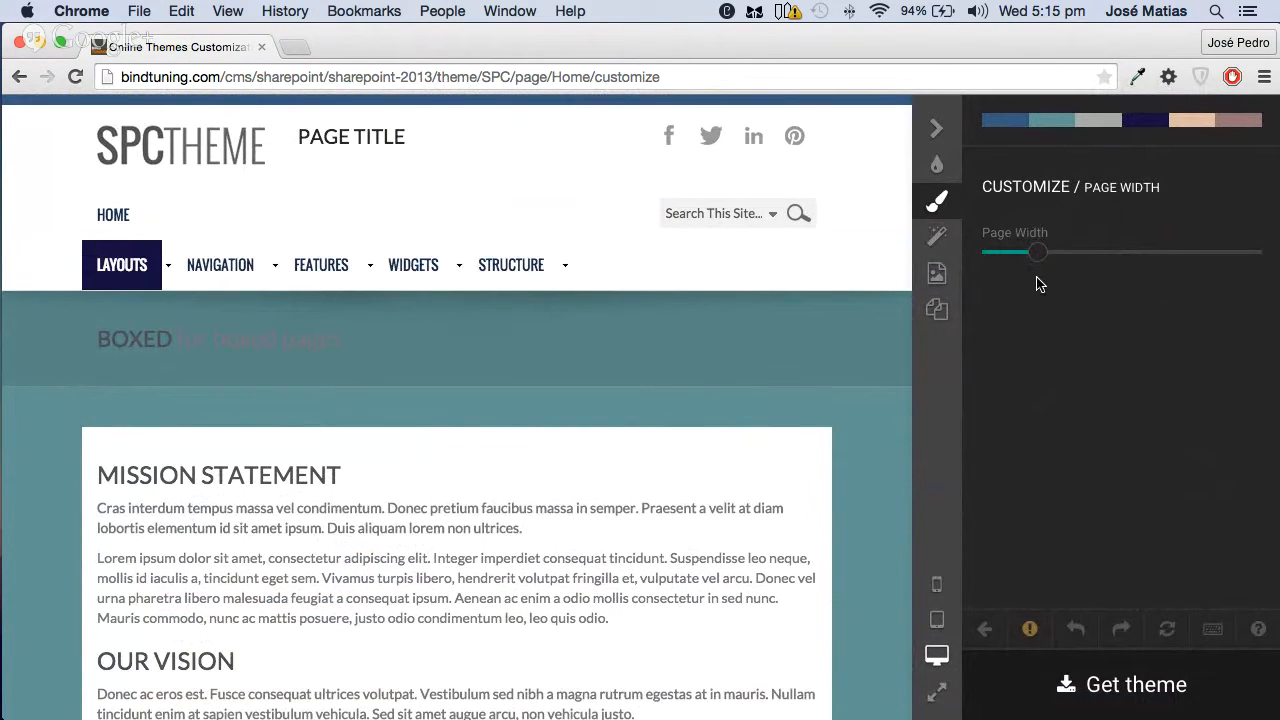
pyautogui.click(950, 210)
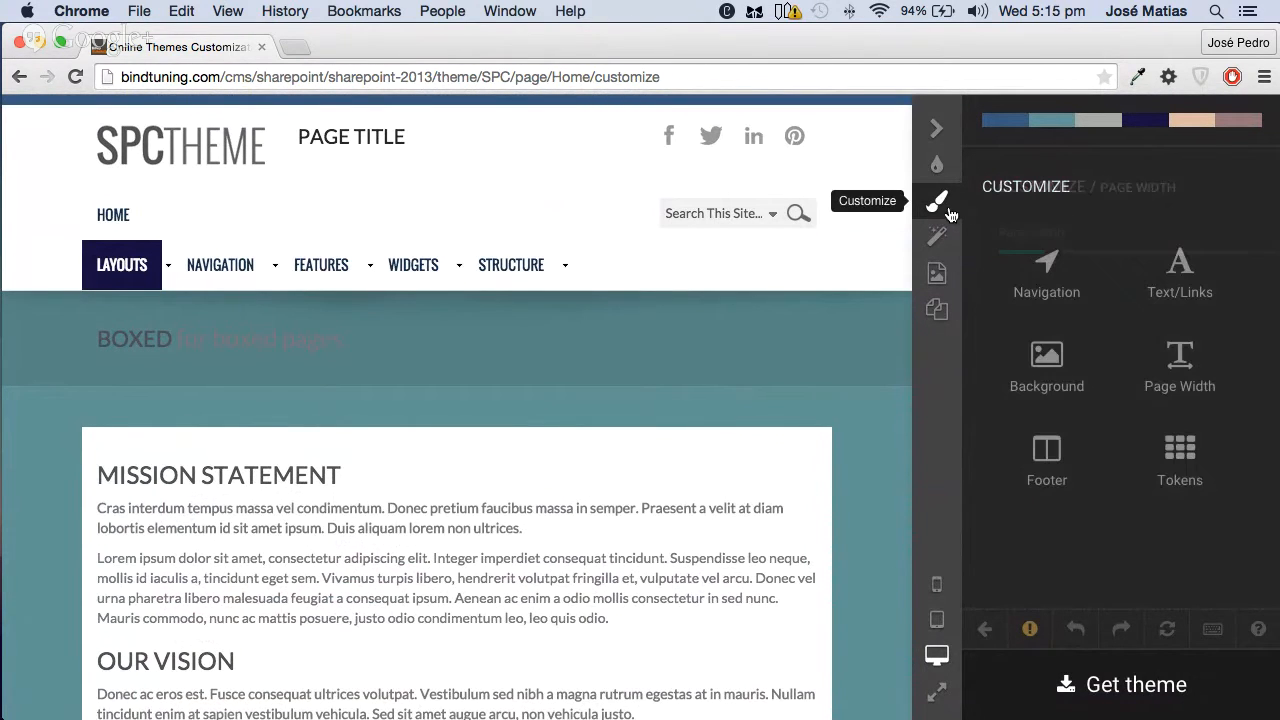
# Set the footer top border colour to the orange variation #BF7240 and return to the customization categories
pyautogui.click(1044, 465)
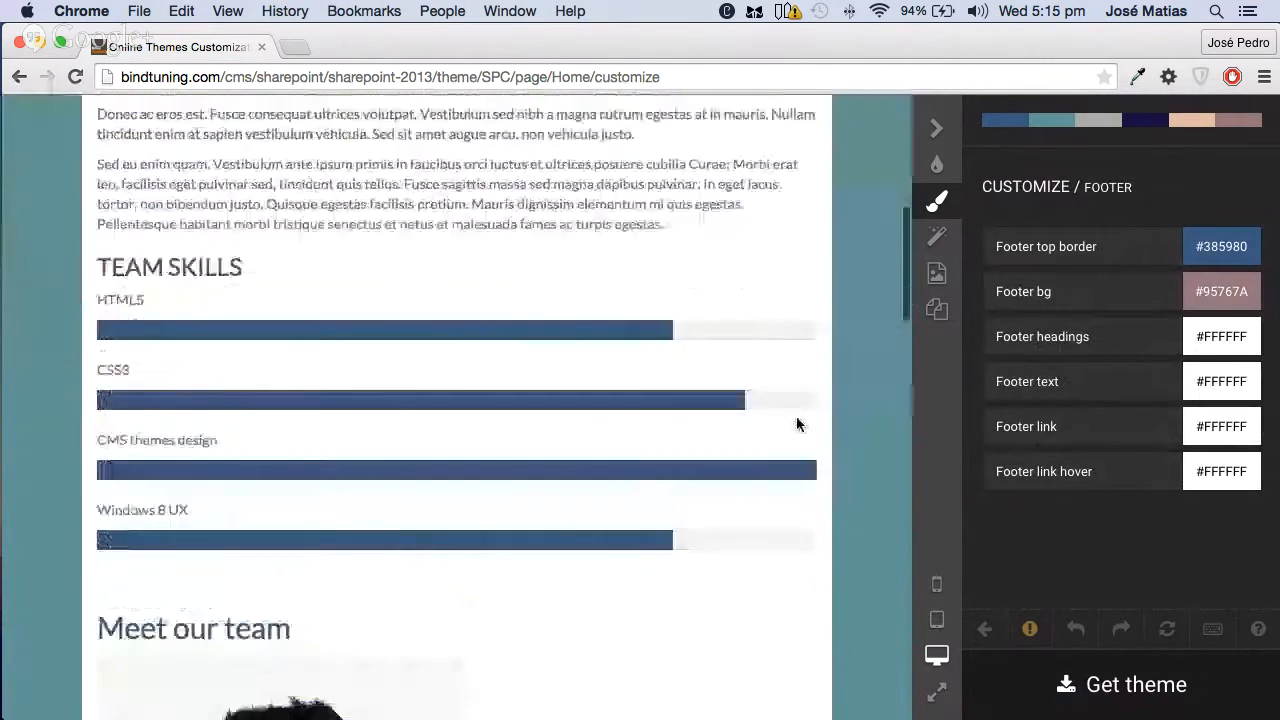
pyautogui.scroll(5, 805, 400)
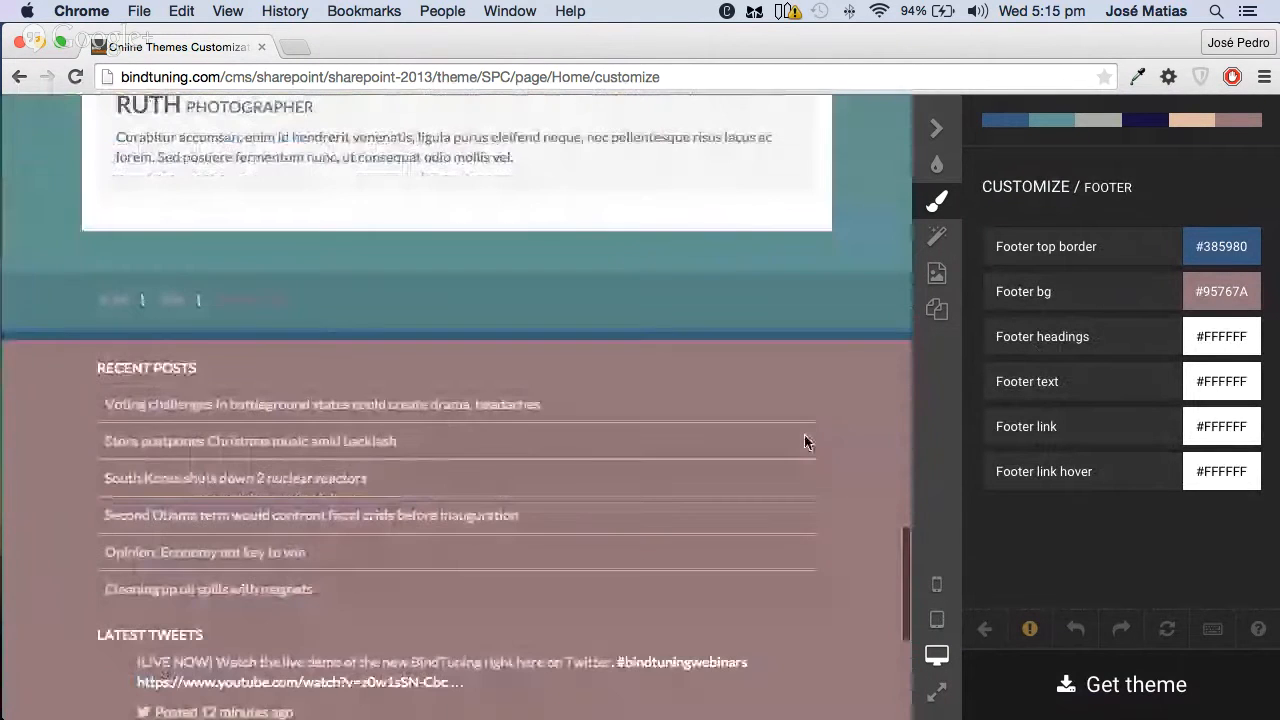
pyautogui.click(1046, 246)
pyautogui.click(1073, 290)
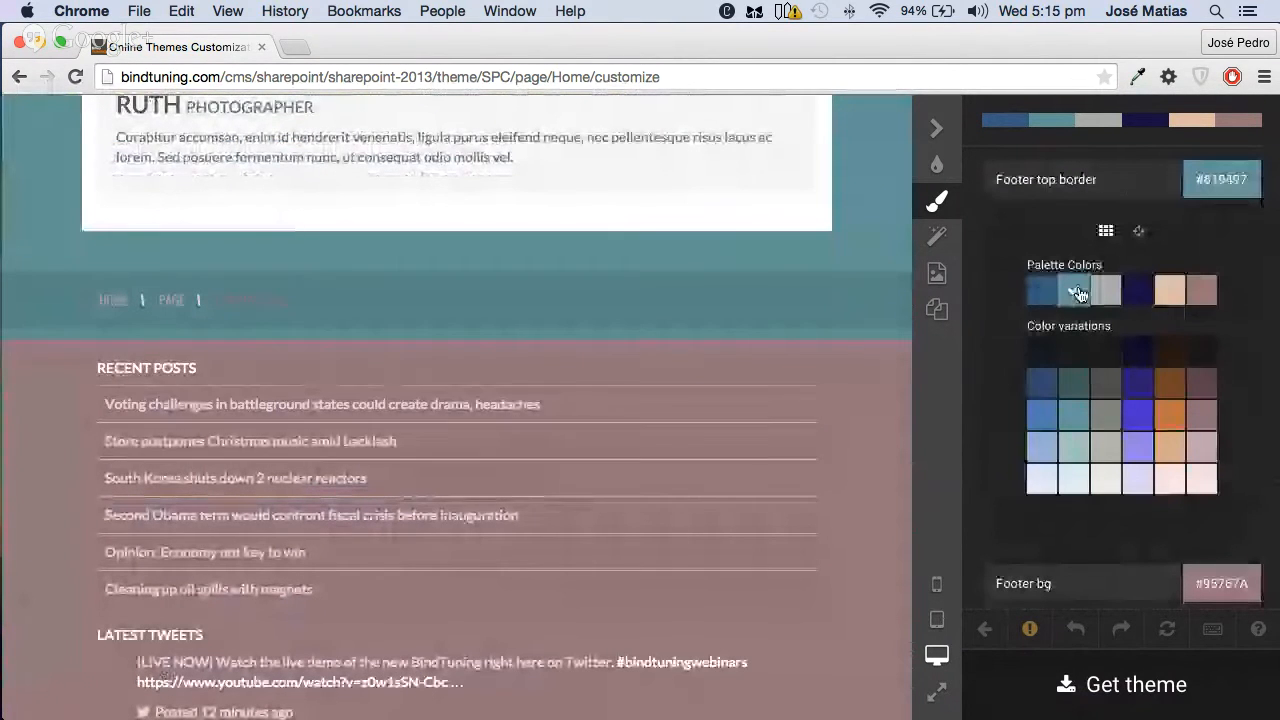
pyautogui.click(1169, 414)
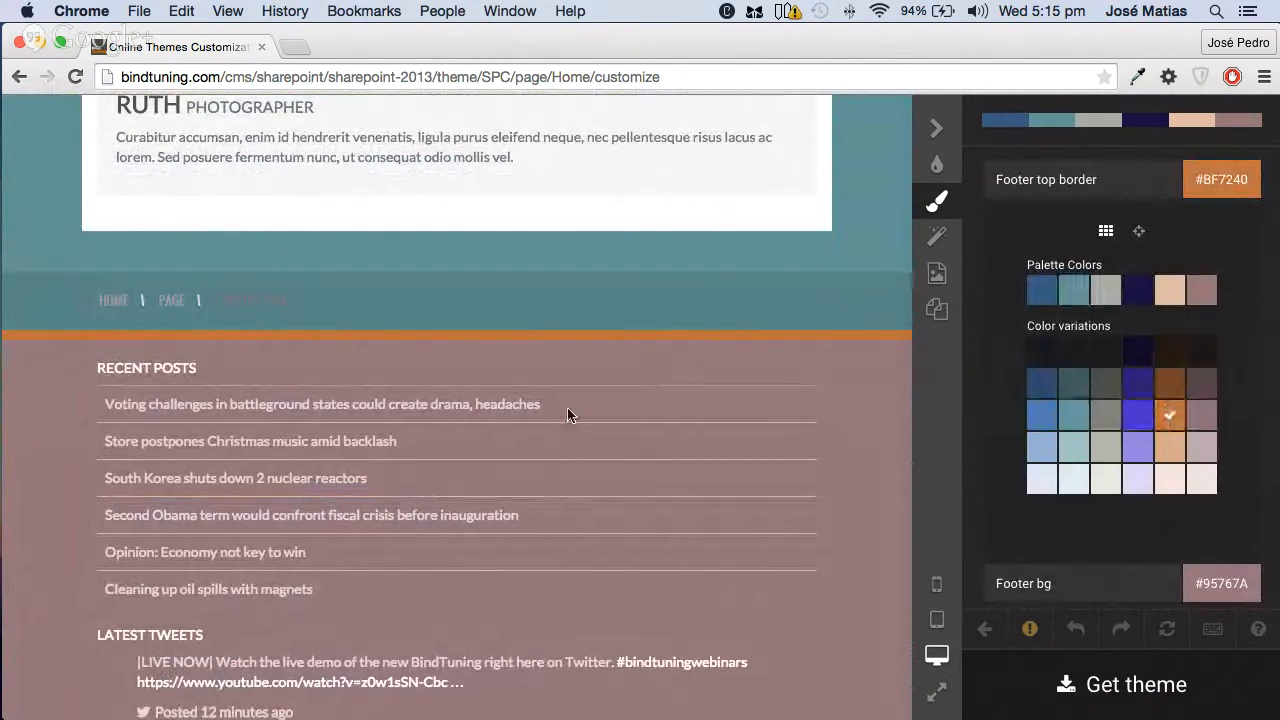
pyautogui.scroll(-8, 567, 409)
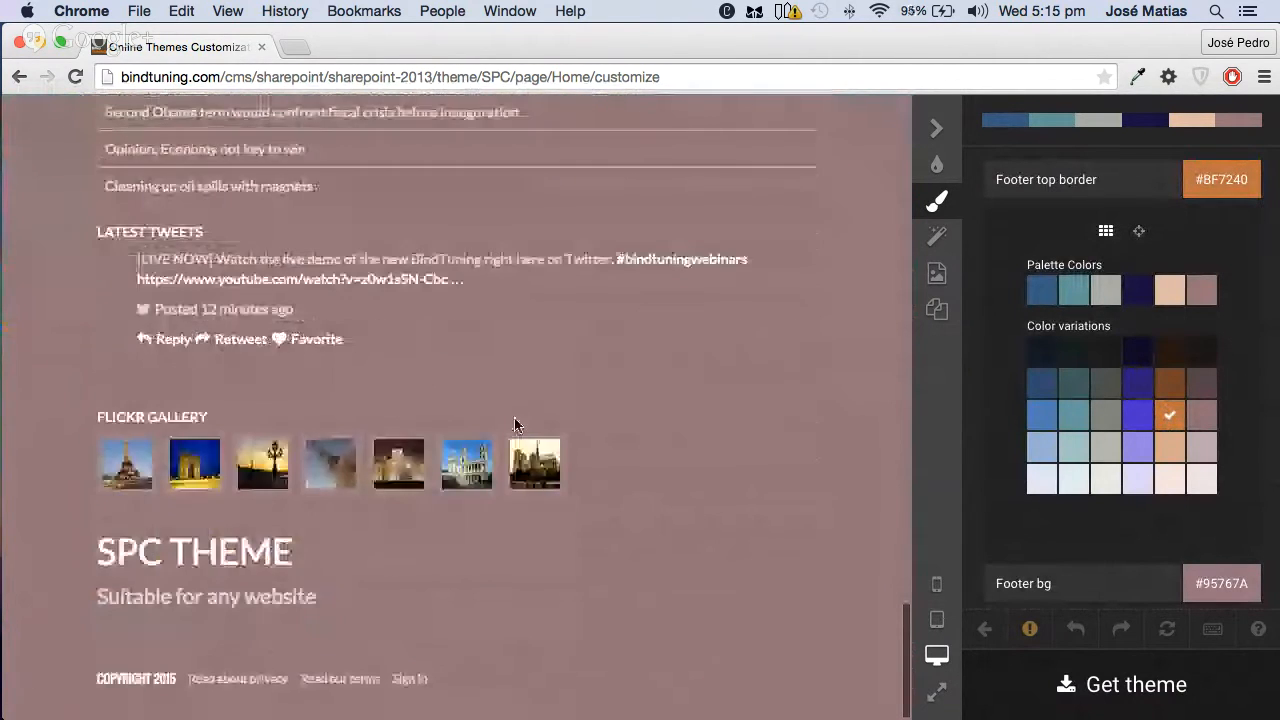
pyautogui.scroll(20, 515, 425)
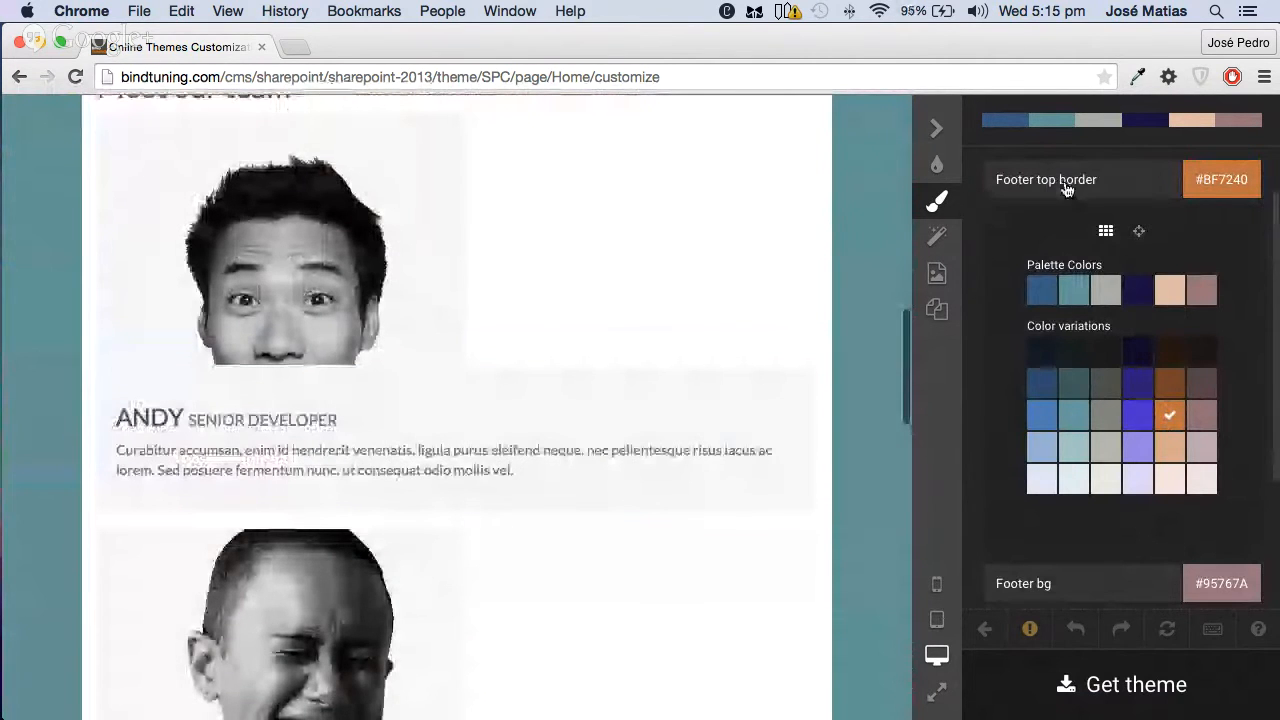
pyautogui.click(1066, 190)
pyautogui.click(1058, 187)
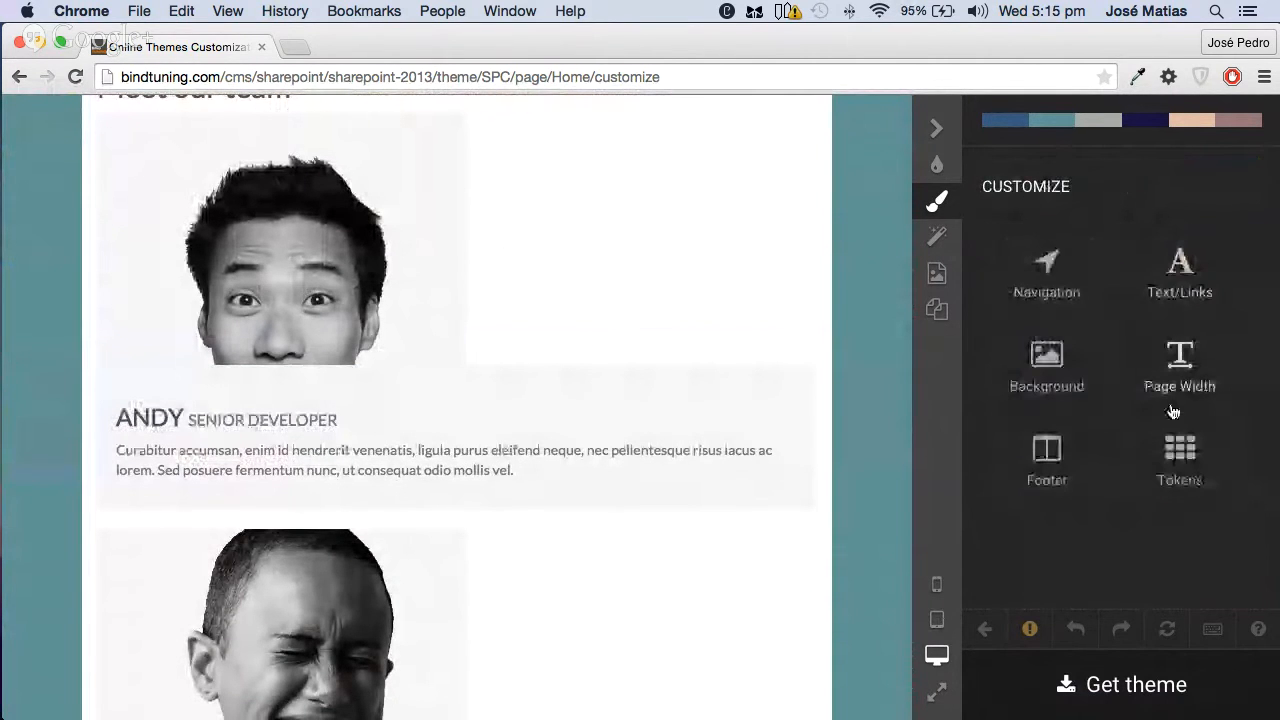
# Turn off the Search and Copyright tokens of the theme and return to the customization categories
pyautogui.click(1180, 455)
pyautogui.scroll(9, 790, 390)
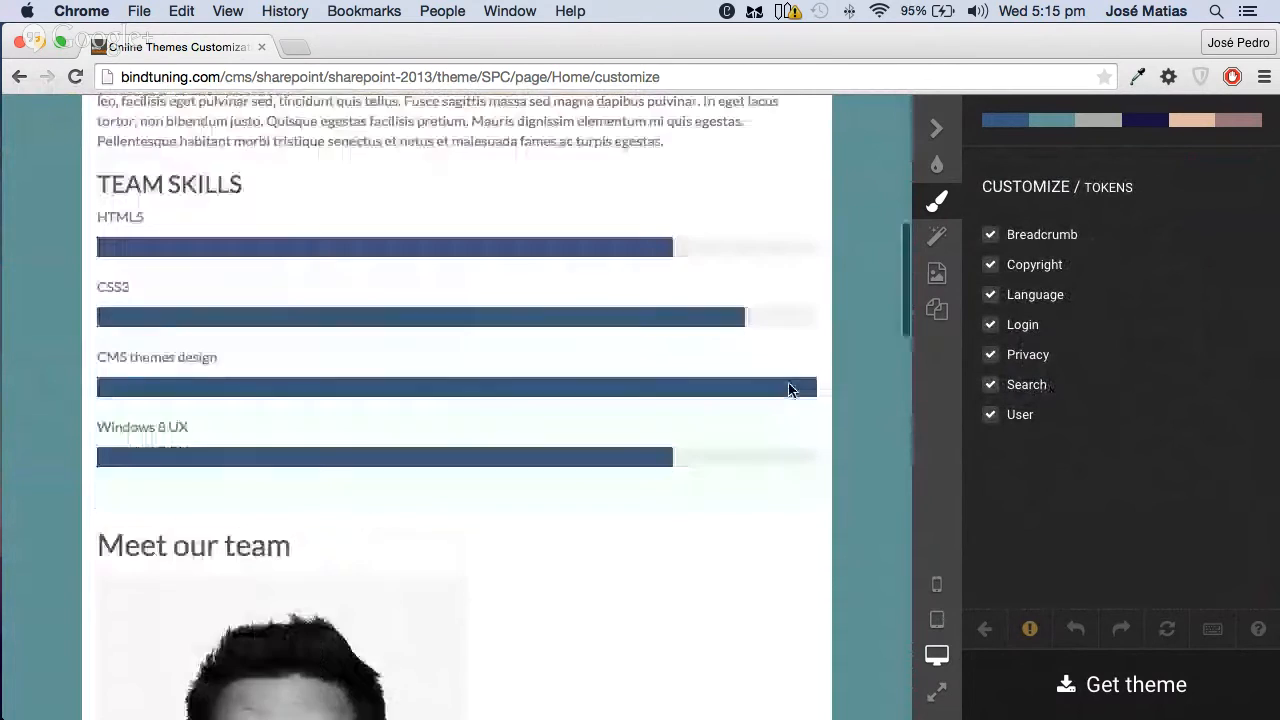
pyautogui.scroll(10, 790, 390)
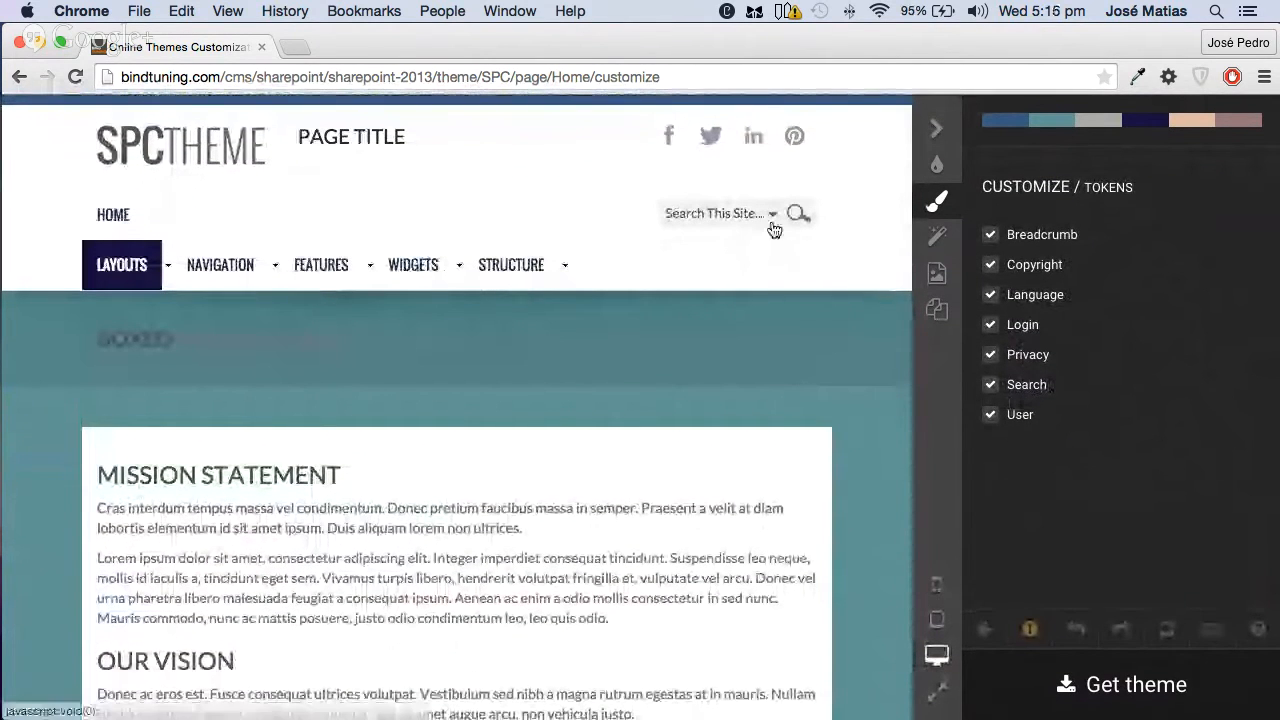
pyautogui.click(1035, 389)
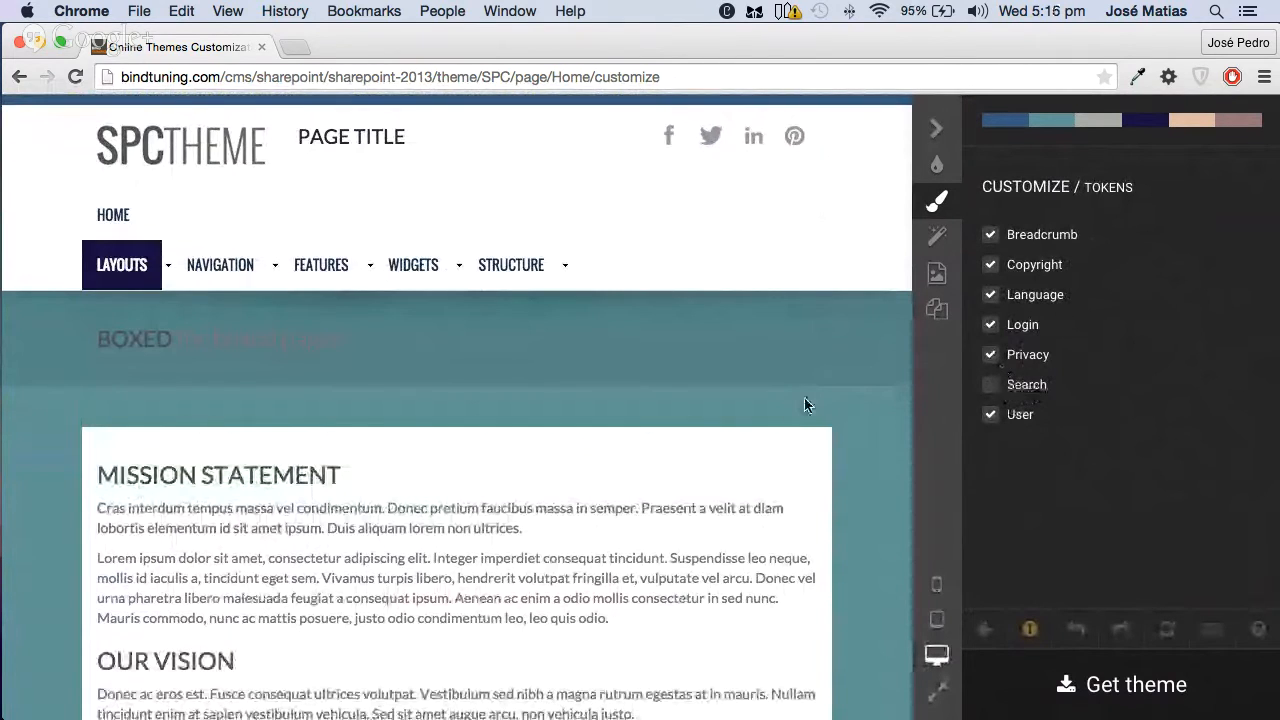
pyautogui.scroll(-15, 808, 404)
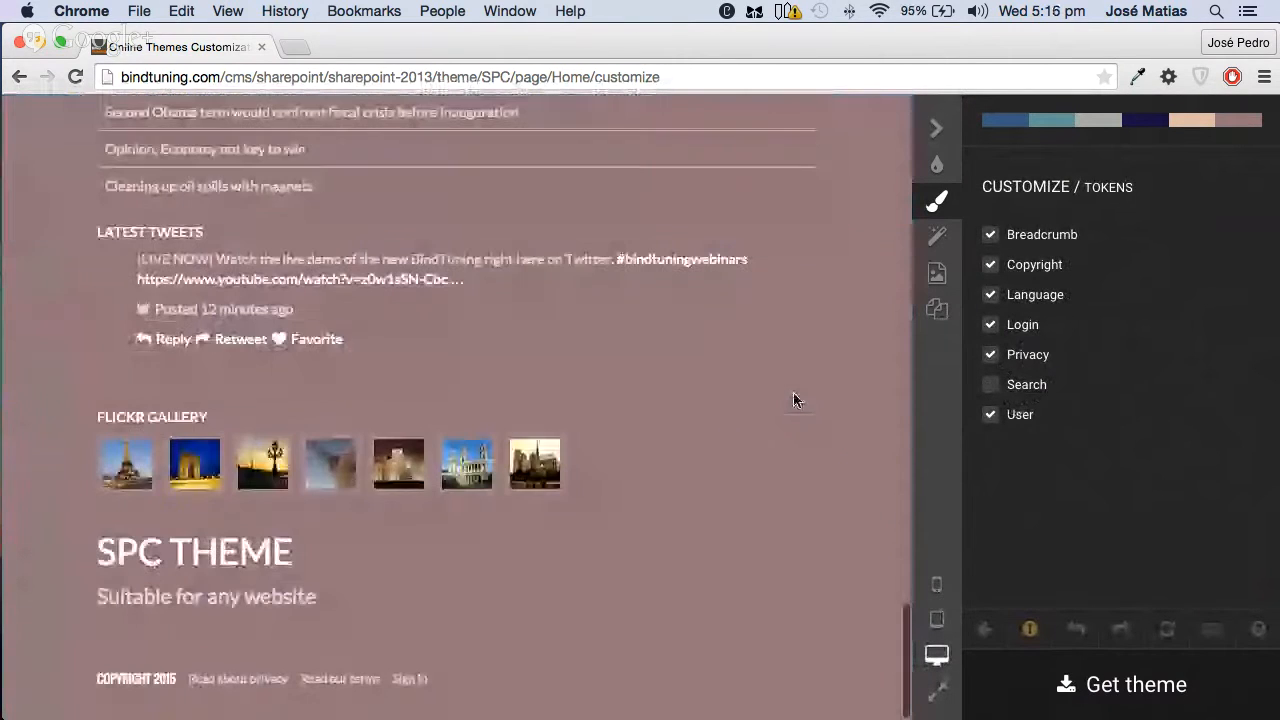
pyautogui.click(1028, 270)
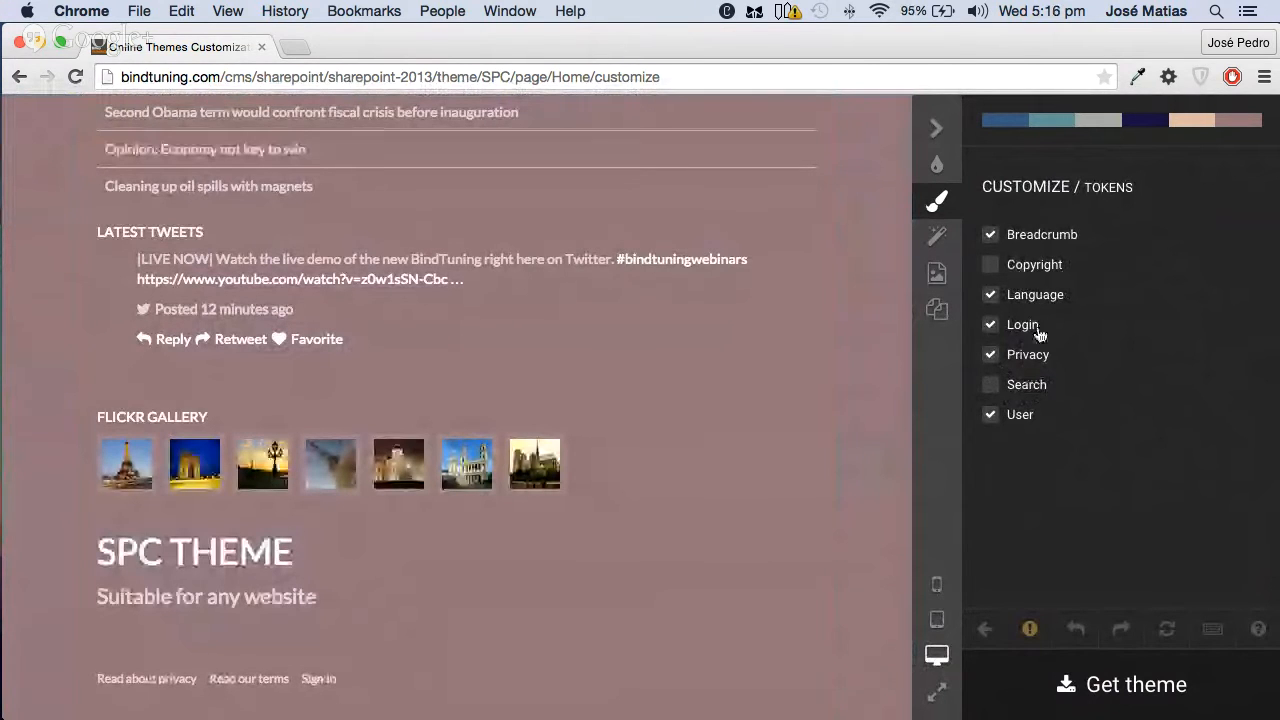
pyautogui.scroll(15, 705, 490)
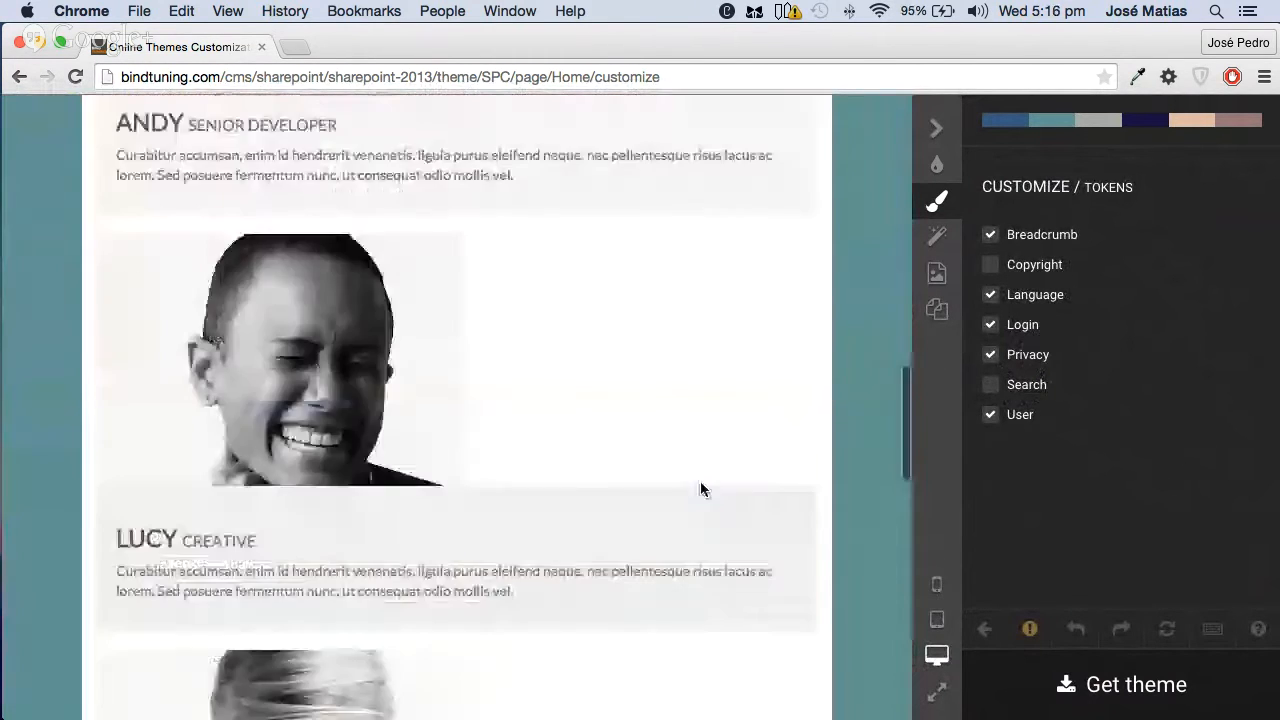
pyautogui.click(996, 184)
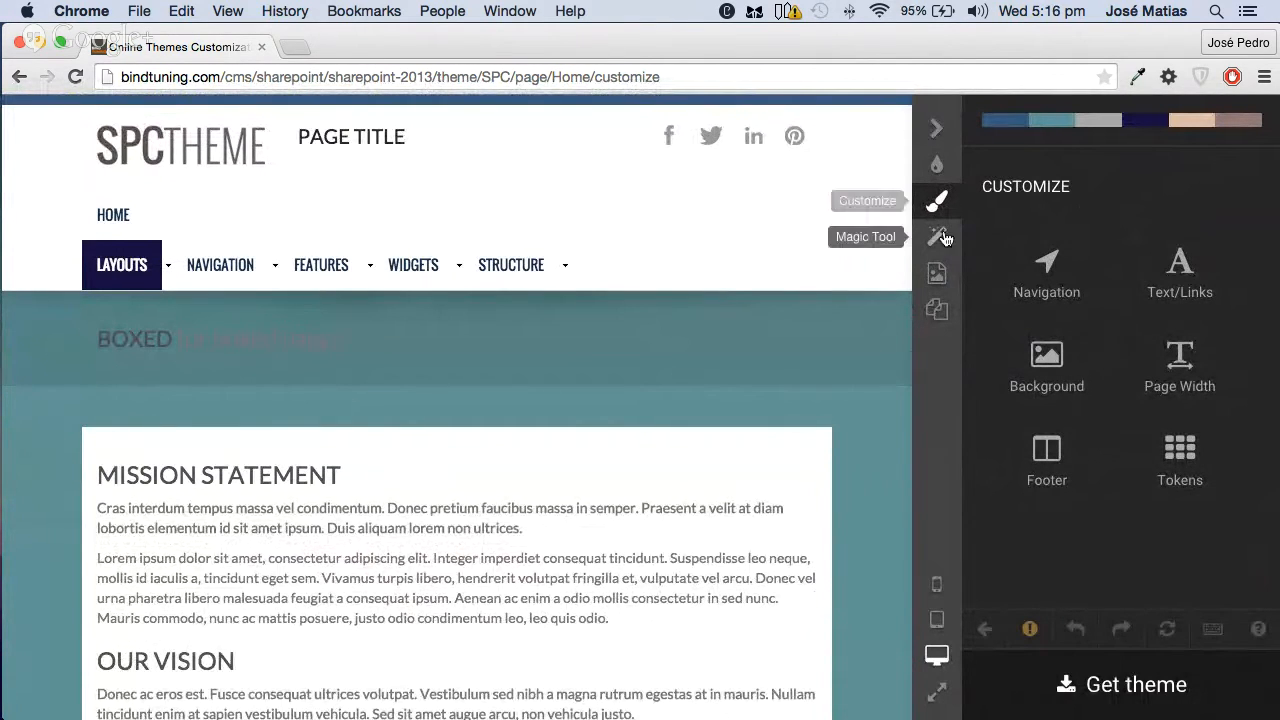
# Look at the saved customizations and browse the background images and patterns available for the page
pyautogui.click(937, 312)
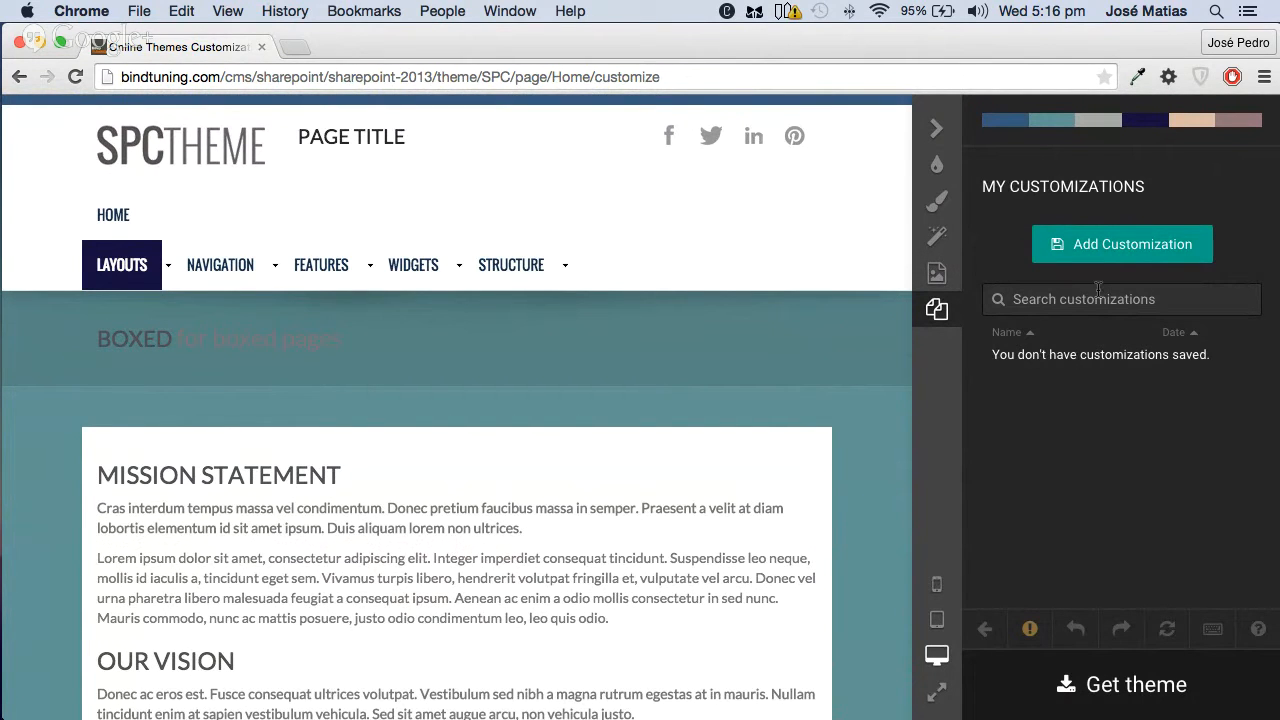
pyautogui.scroll(-10, 597, 400)
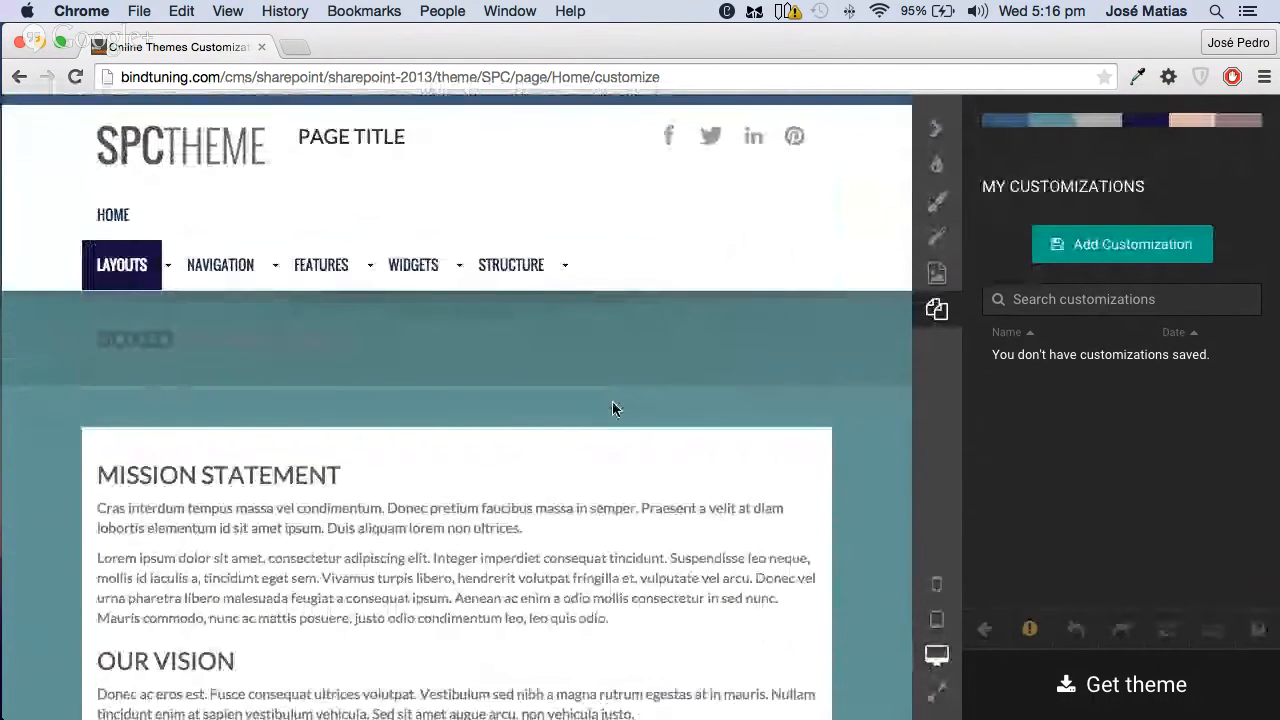
pyautogui.click(937, 205)
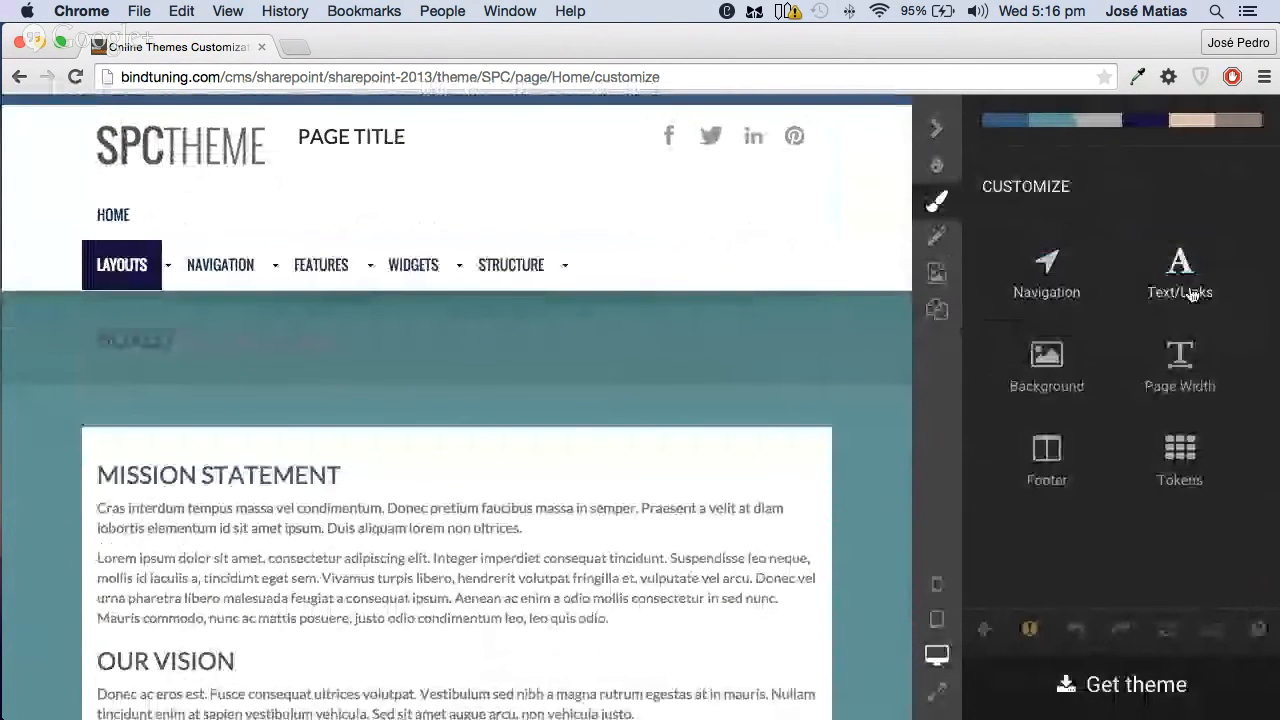
pyautogui.click(1064, 364)
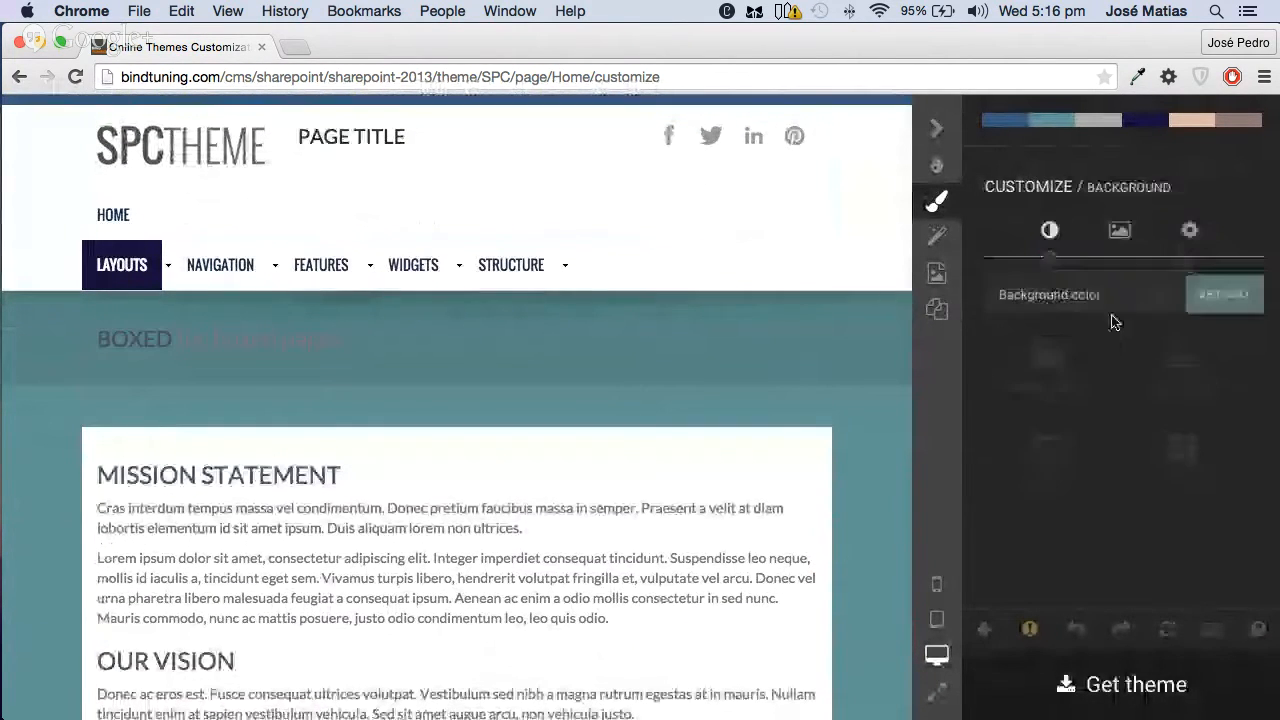
pyautogui.click(1117, 232)
pyautogui.click(1050, 234)
pyautogui.click(1112, 230)
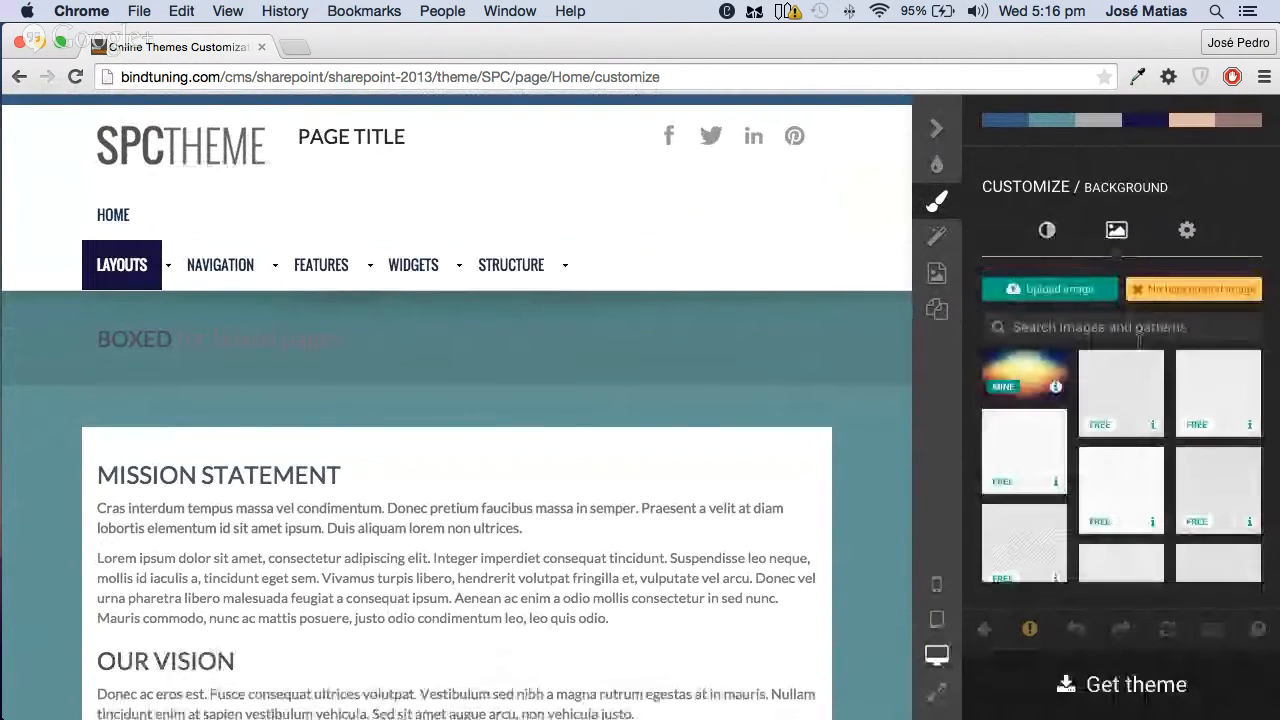
pyautogui.click(1131, 430)
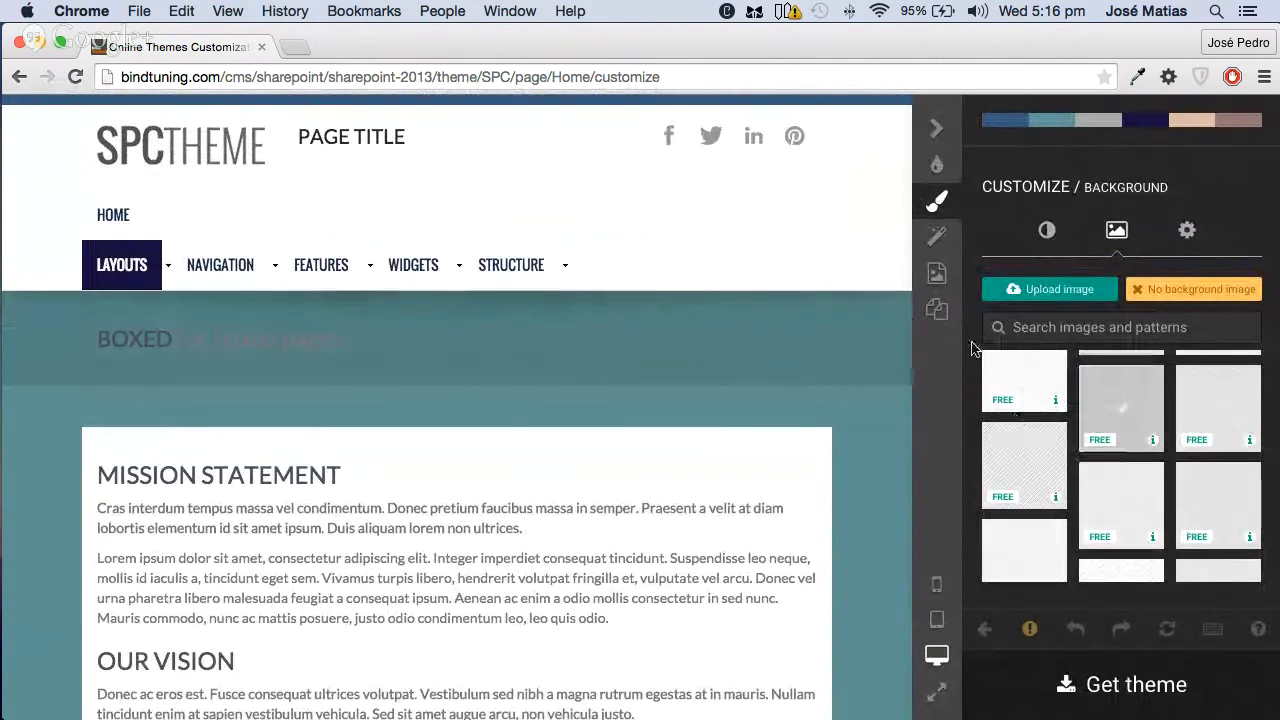
# Change the page background colour to #2D595C and on to #526263 with the custom colour picker, checking the page down to the footer
pyautogui.click(1049, 231)
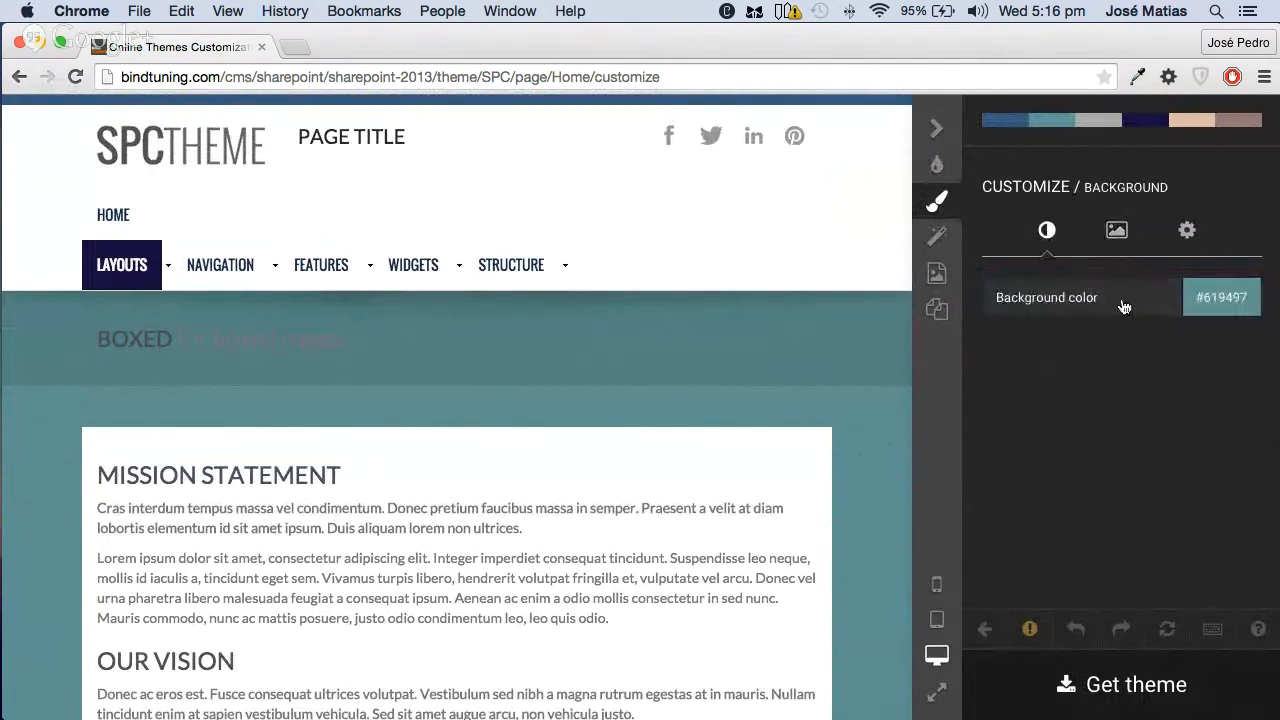
pyautogui.click(1120, 300)
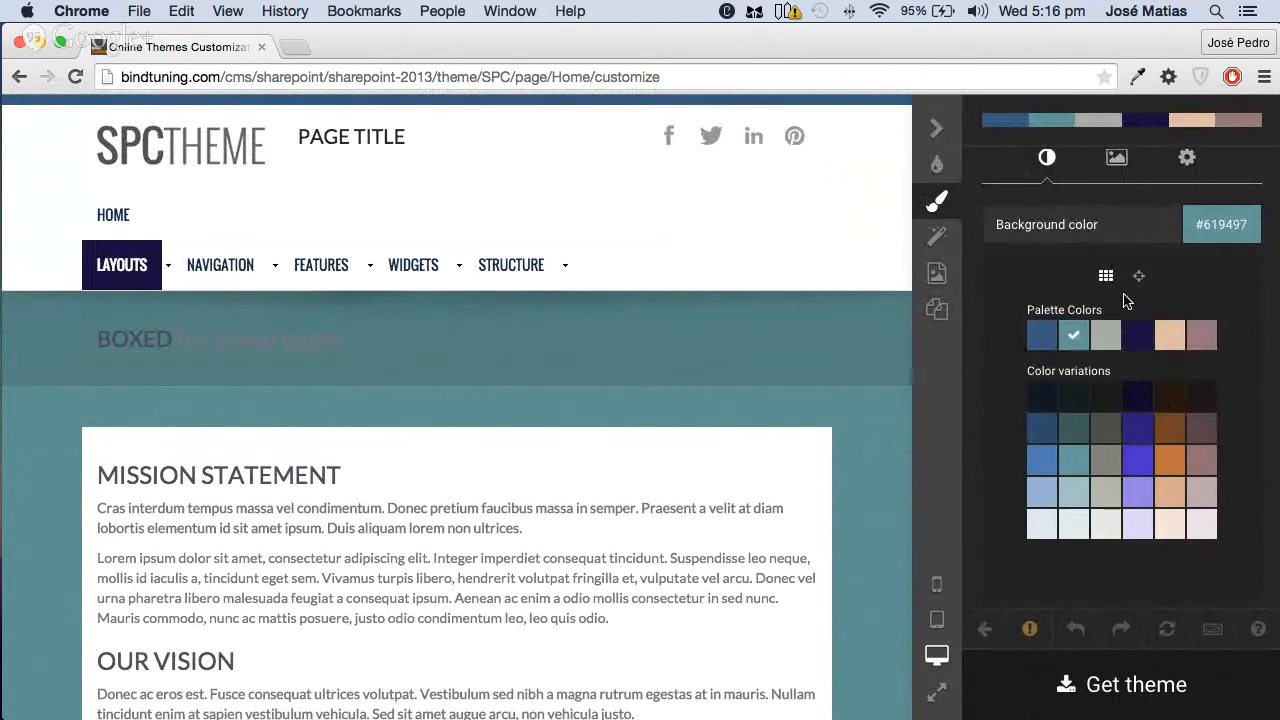
pyautogui.click(1140, 278)
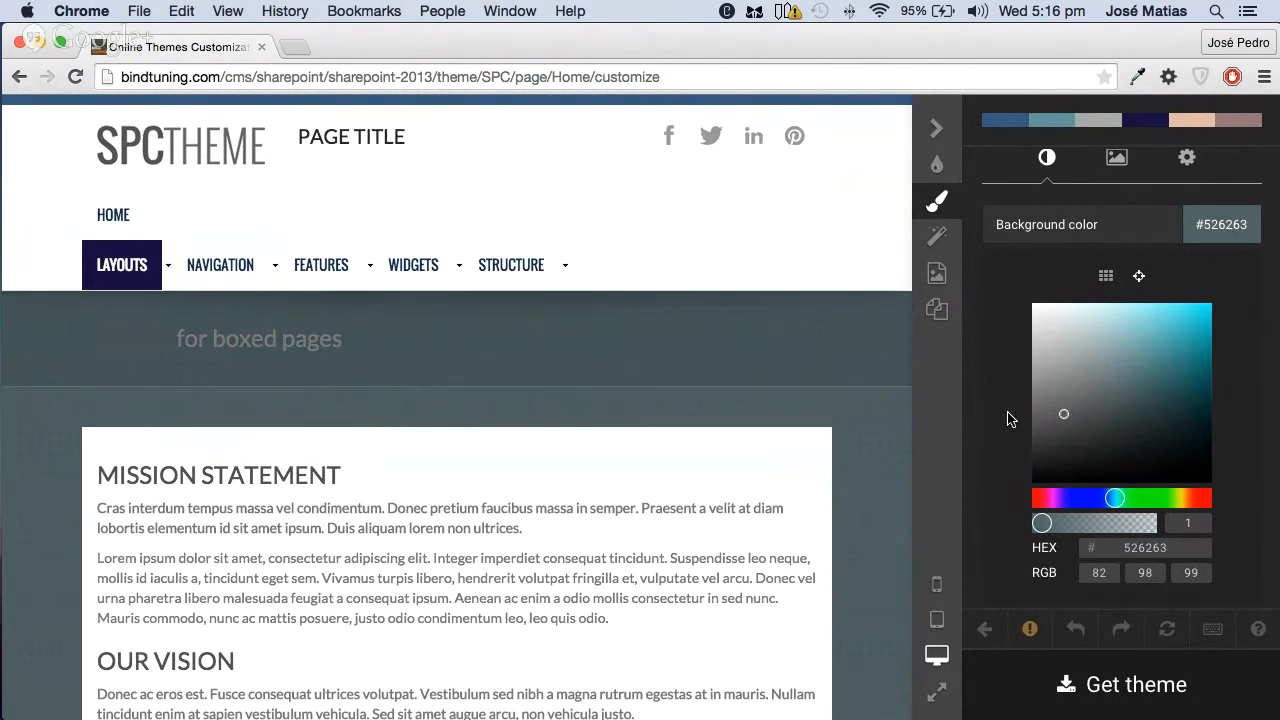
pyautogui.scroll(-10, 826, 400)
pyautogui.scroll(-4, 829, 388)
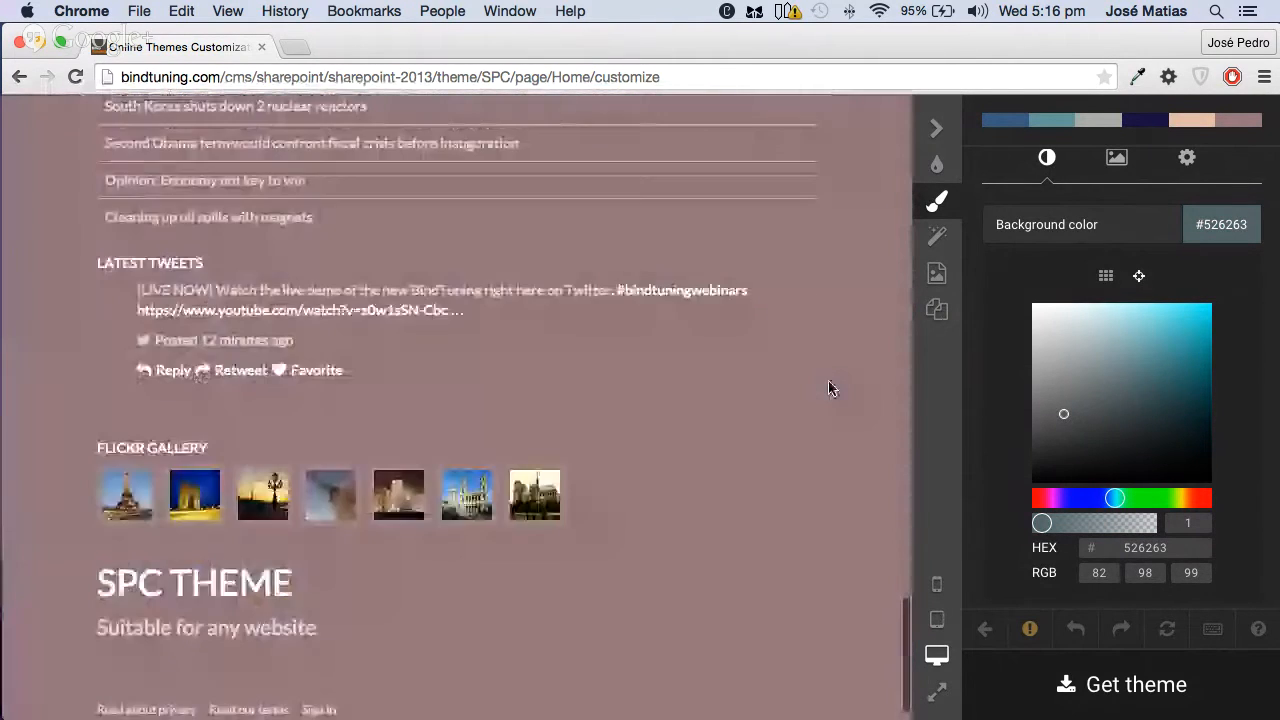
pyautogui.scroll(4, 830, 388)
pyautogui.scroll(-4, 830, 388)
pyautogui.scroll(15, 831, 386)
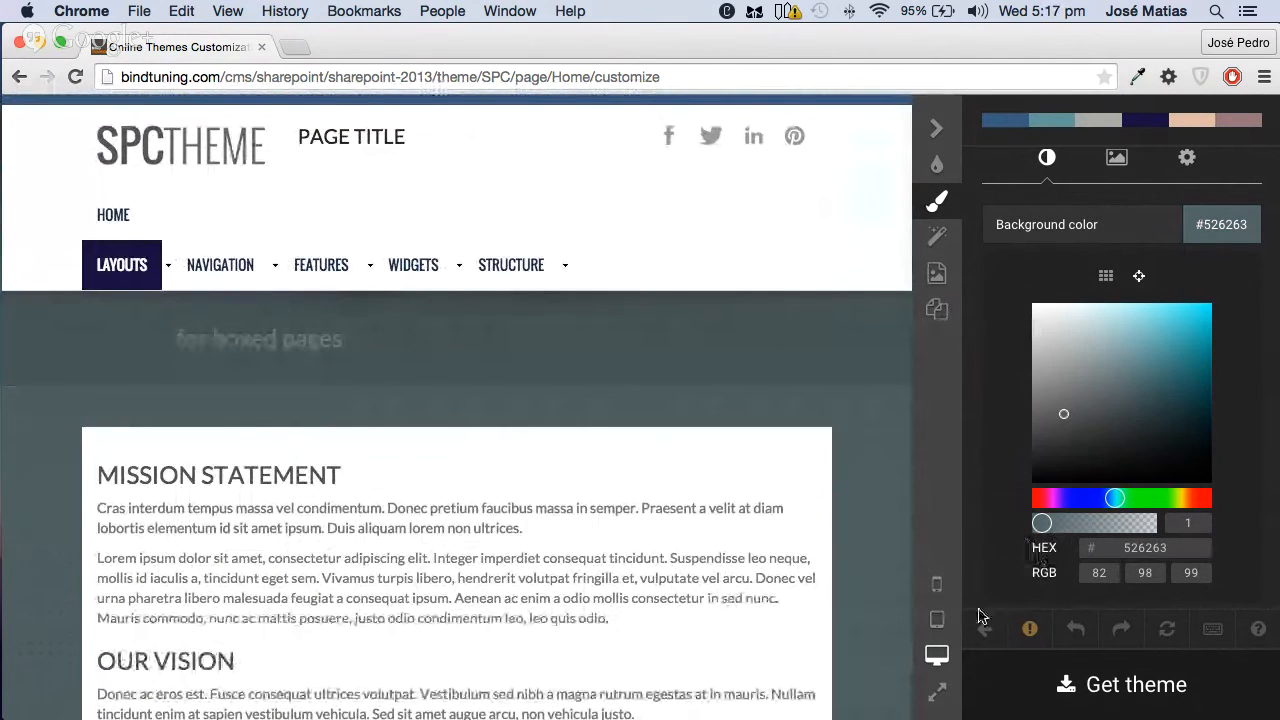
# Undo the last two background colour changes, redo both, and review the page down to the footer
pyautogui.click(1077, 632)
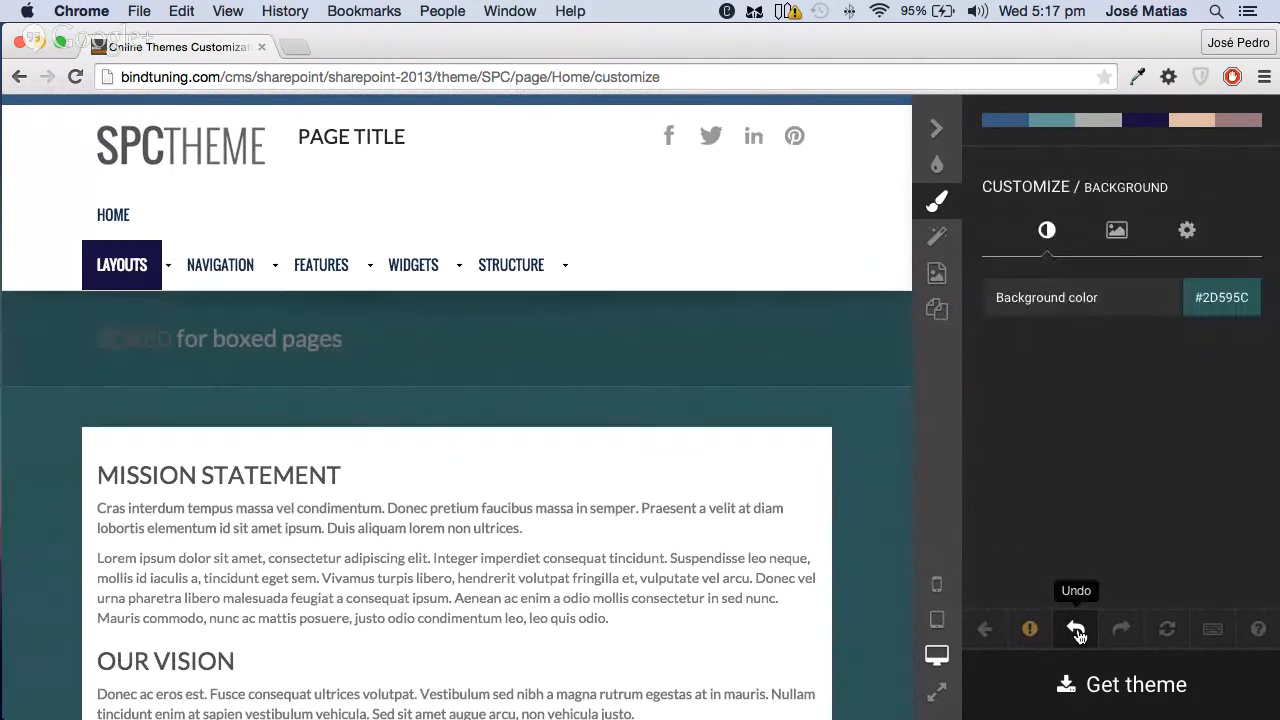
pyautogui.click(1077, 632)
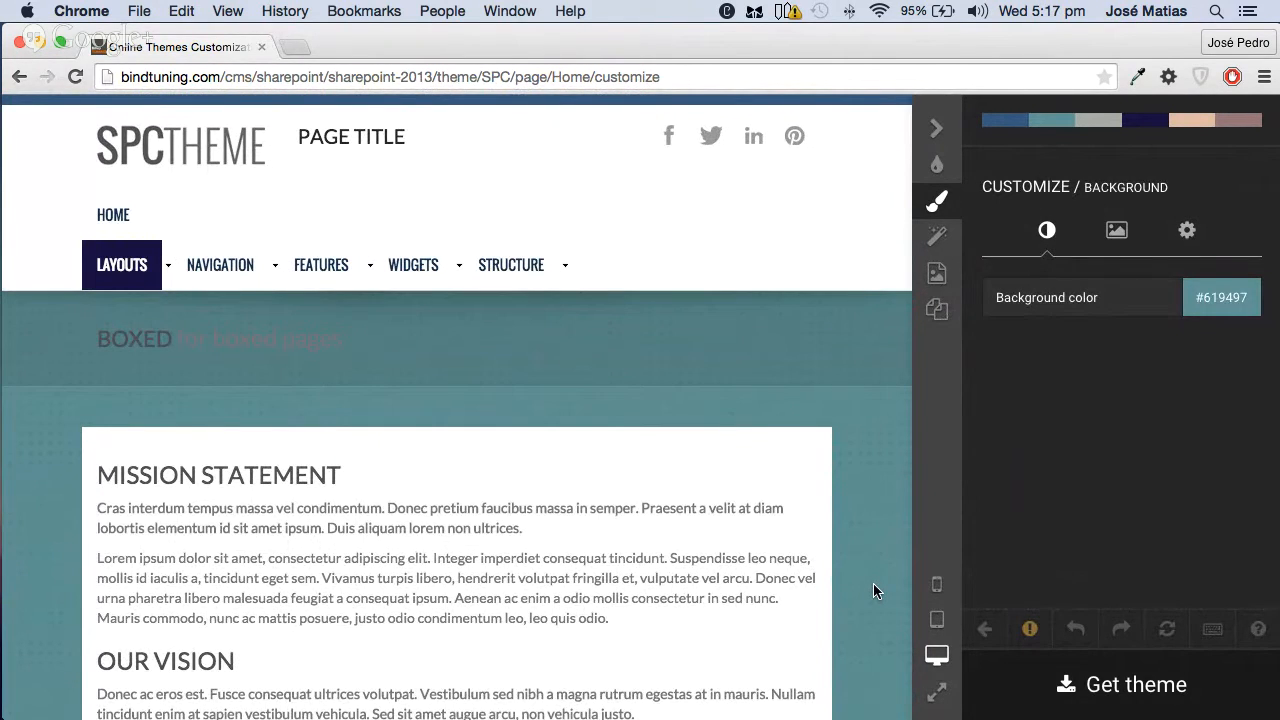
pyautogui.click(1121, 630)
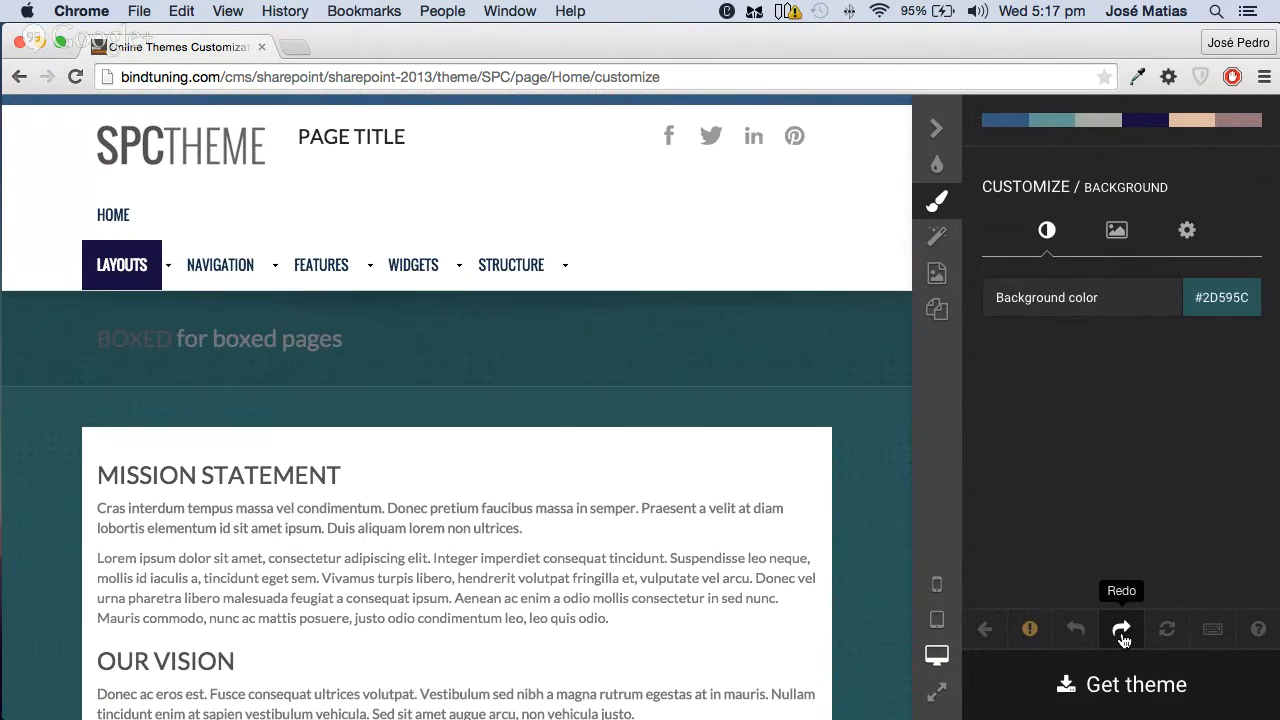
pyautogui.click(1121, 630)
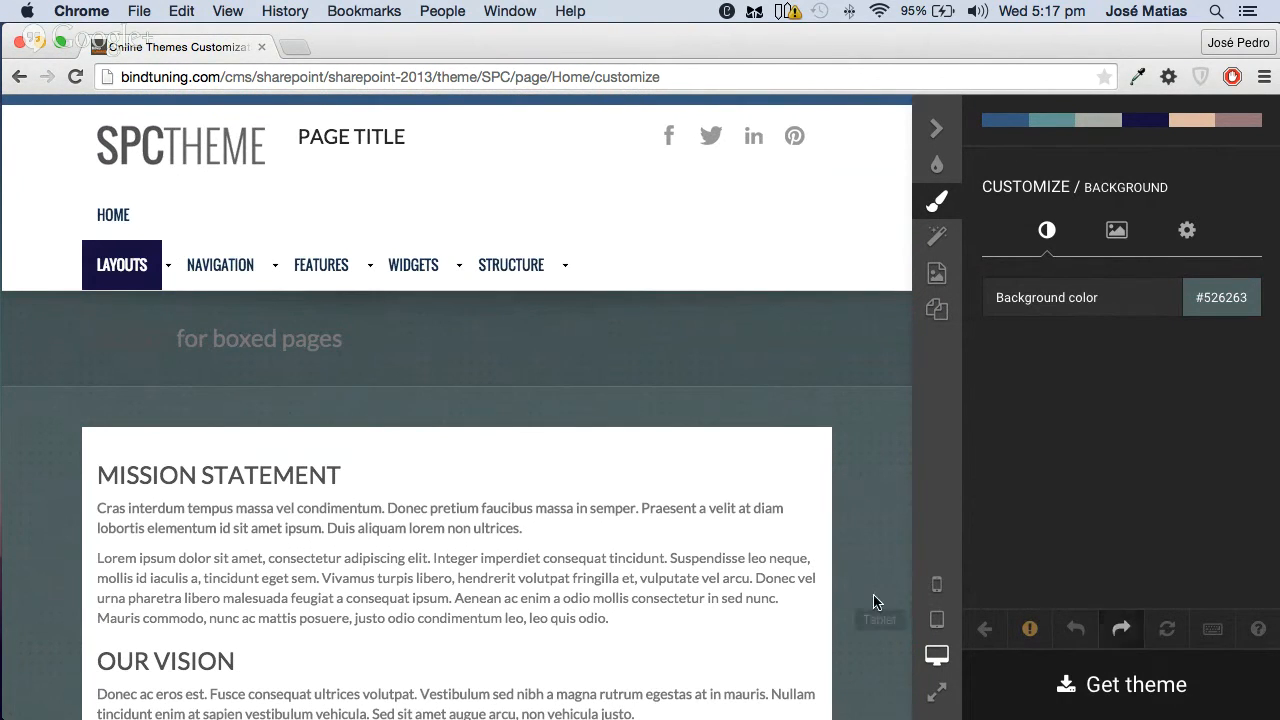
pyautogui.scroll(-10, 870, 593)
pyautogui.scroll(-10, 870, 596)
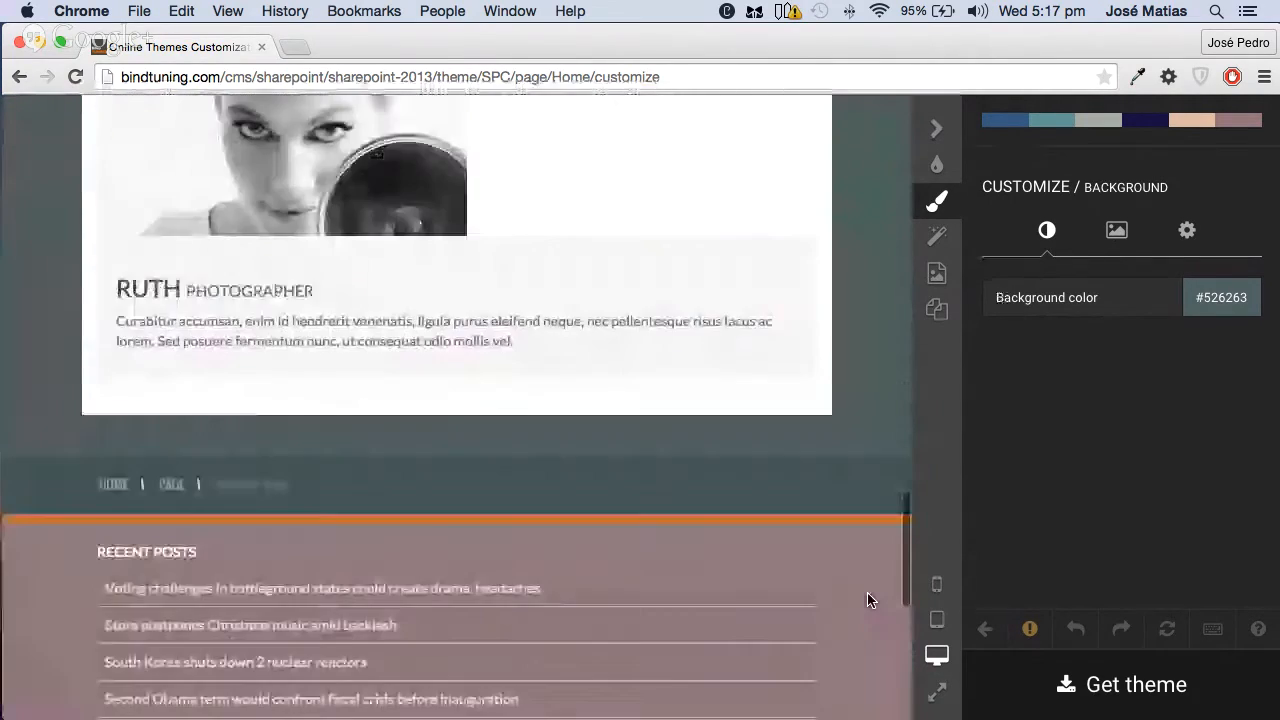
pyautogui.scroll(10, 870, 600)
pyautogui.scroll(15, 868, 600)
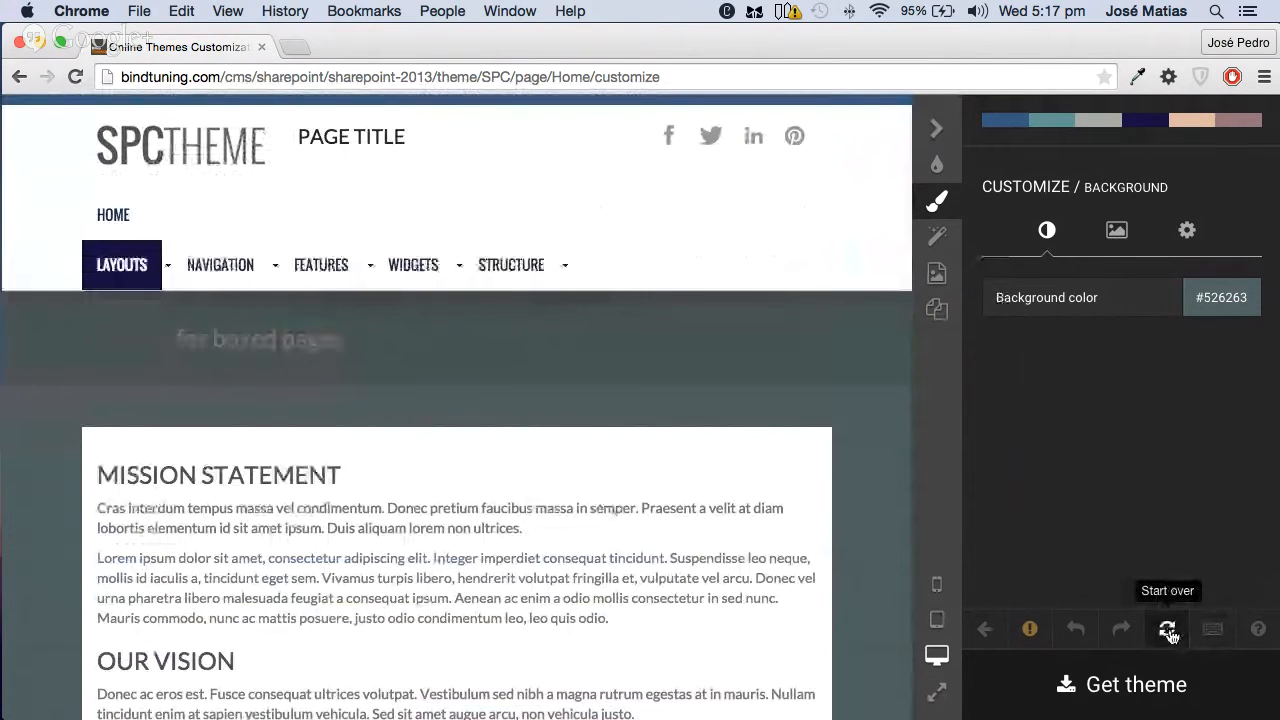
# Start the customization over to restore the theme's default look and review the page down to the footer
pyautogui.click(1167, 632)
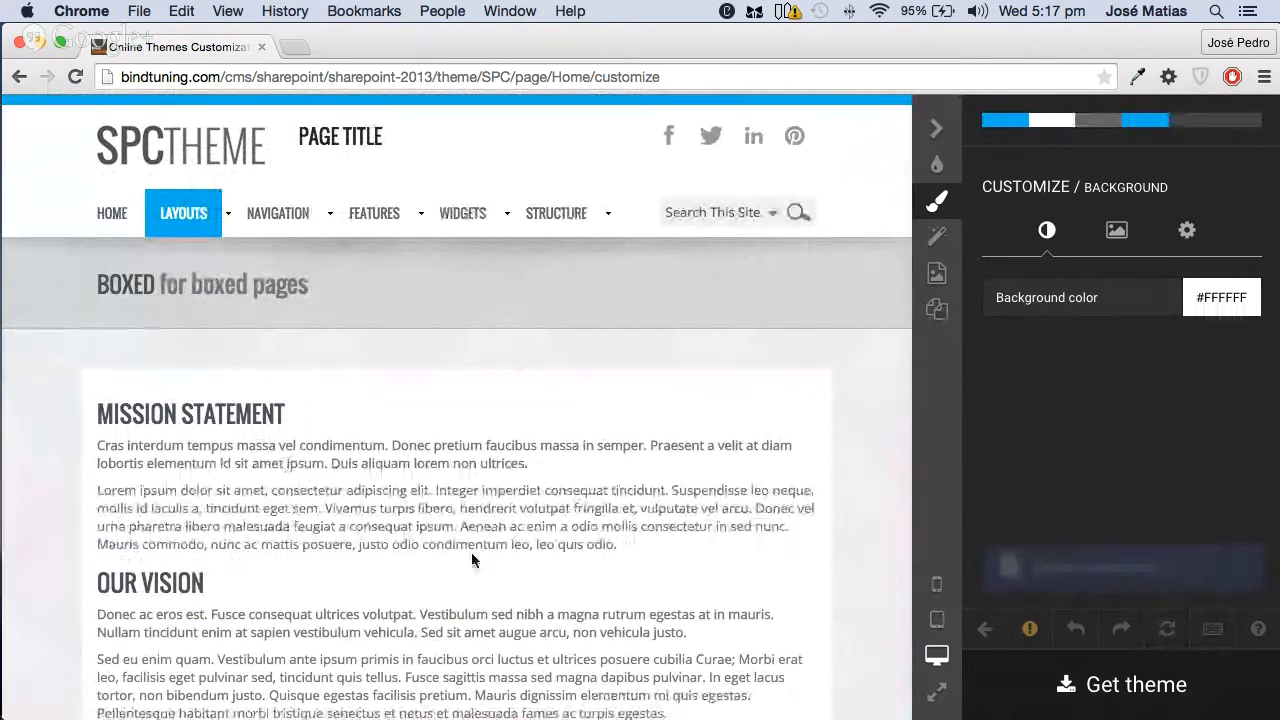
pyautogui.scroll(-5, 450, 565)
pyautogui.scroll(-15, 447, 562)
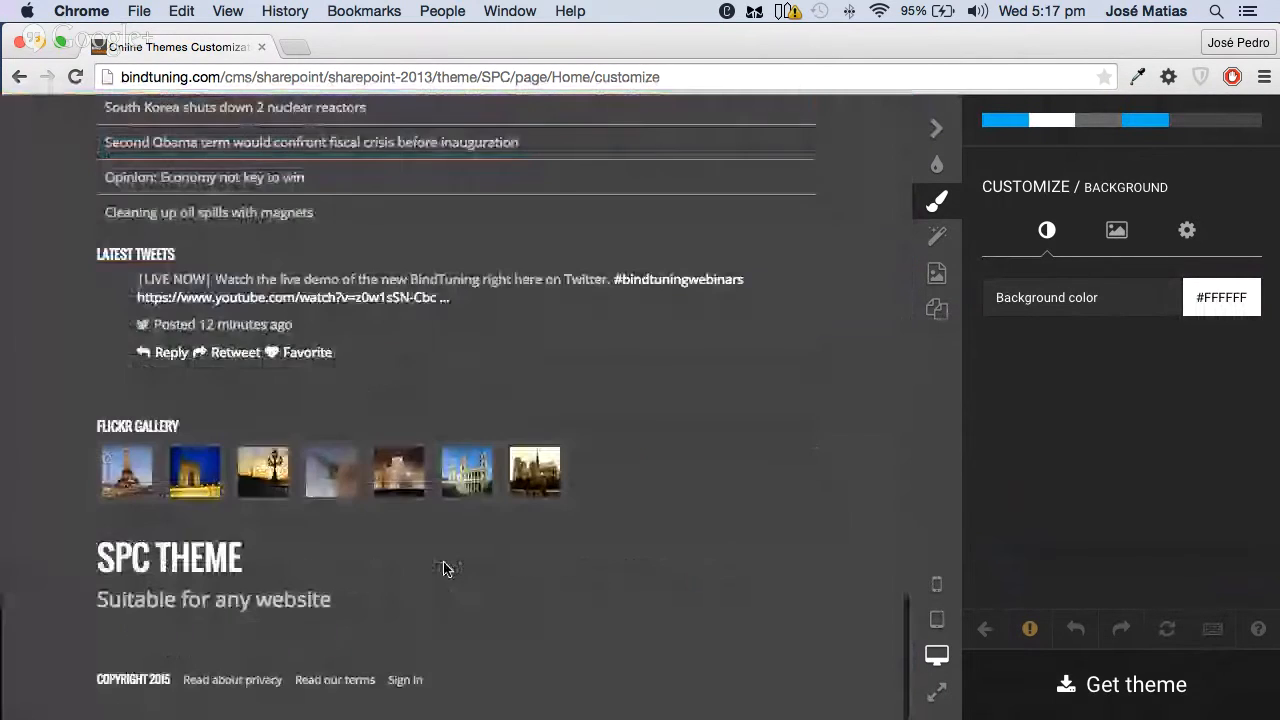
pyautogui.scroll(20, 445, 564)
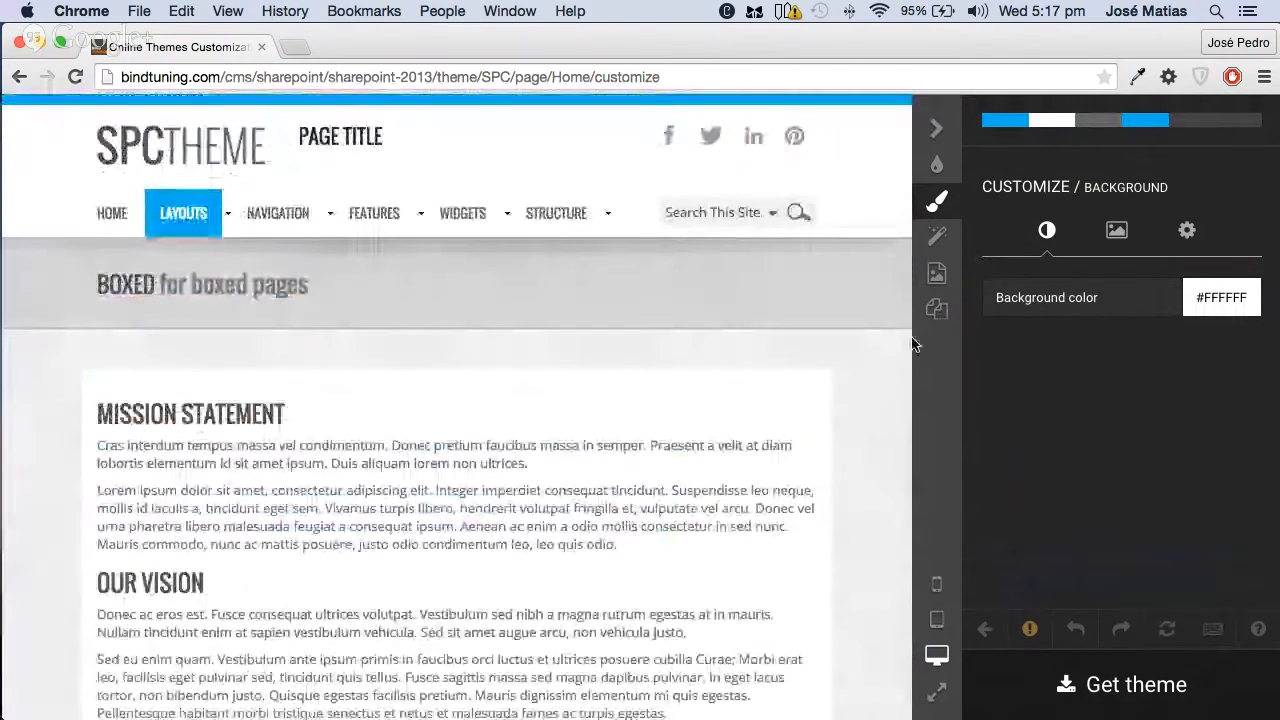
# Change the first colour of the theme's palette to light blue #A4B9D2 and return to the customization overview
pyautogui.click(1004, 120)
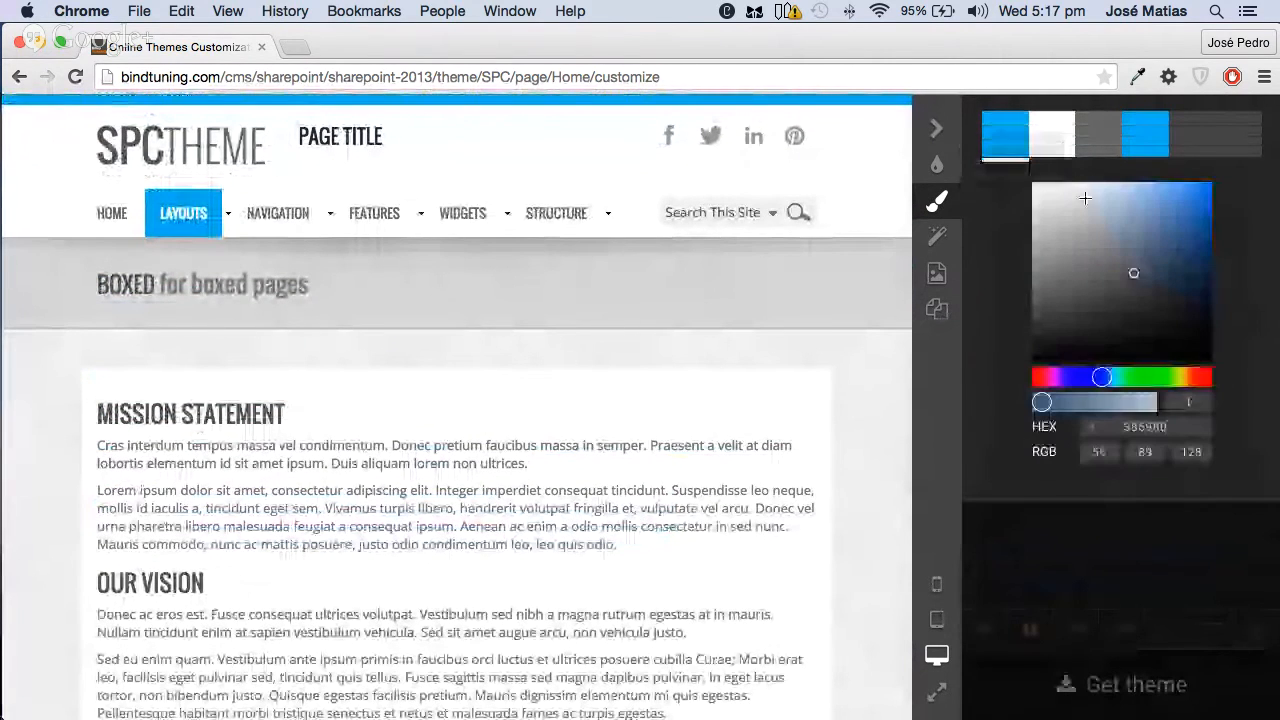
pyautogui.click(1114, 229)
pyautogui.moveTo(1114, 229)
pyautogui.mouseDown()
pyautogui.moveTo(1151, 211)
pyautogui.moveTo(1071, 214)
pyautogui.mouseUp()
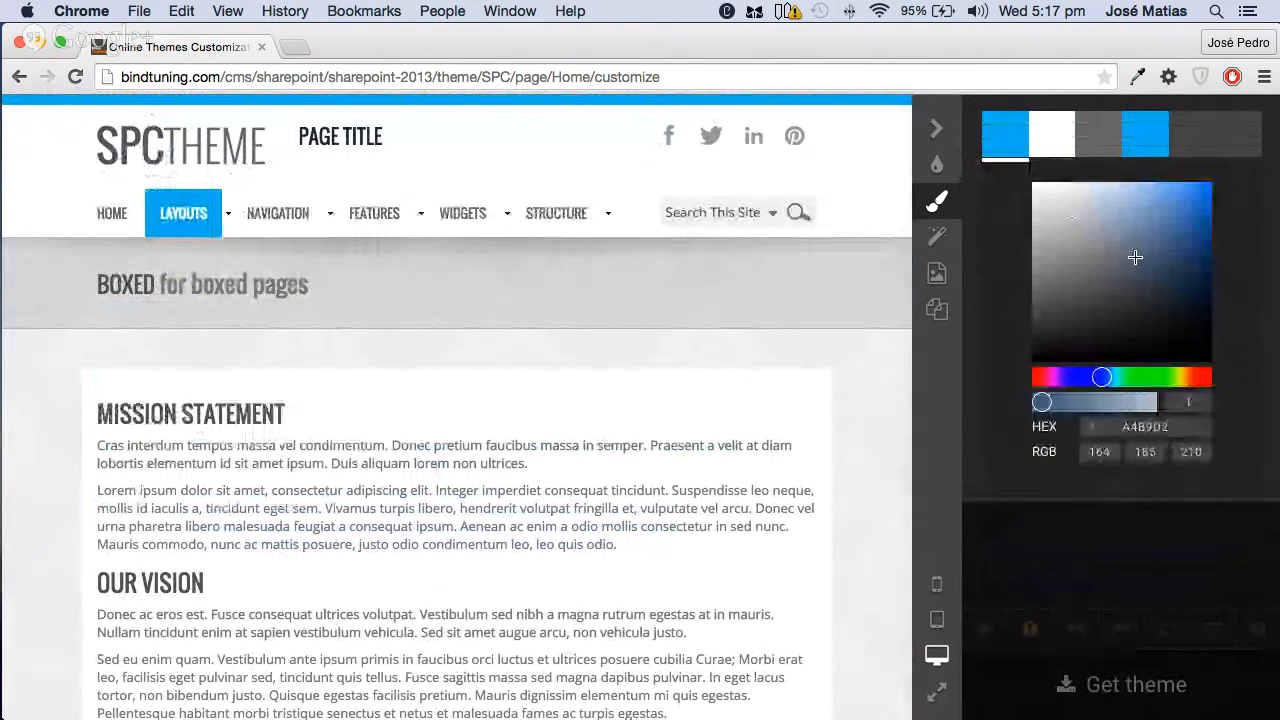
pyautogui.click(1018, 154)
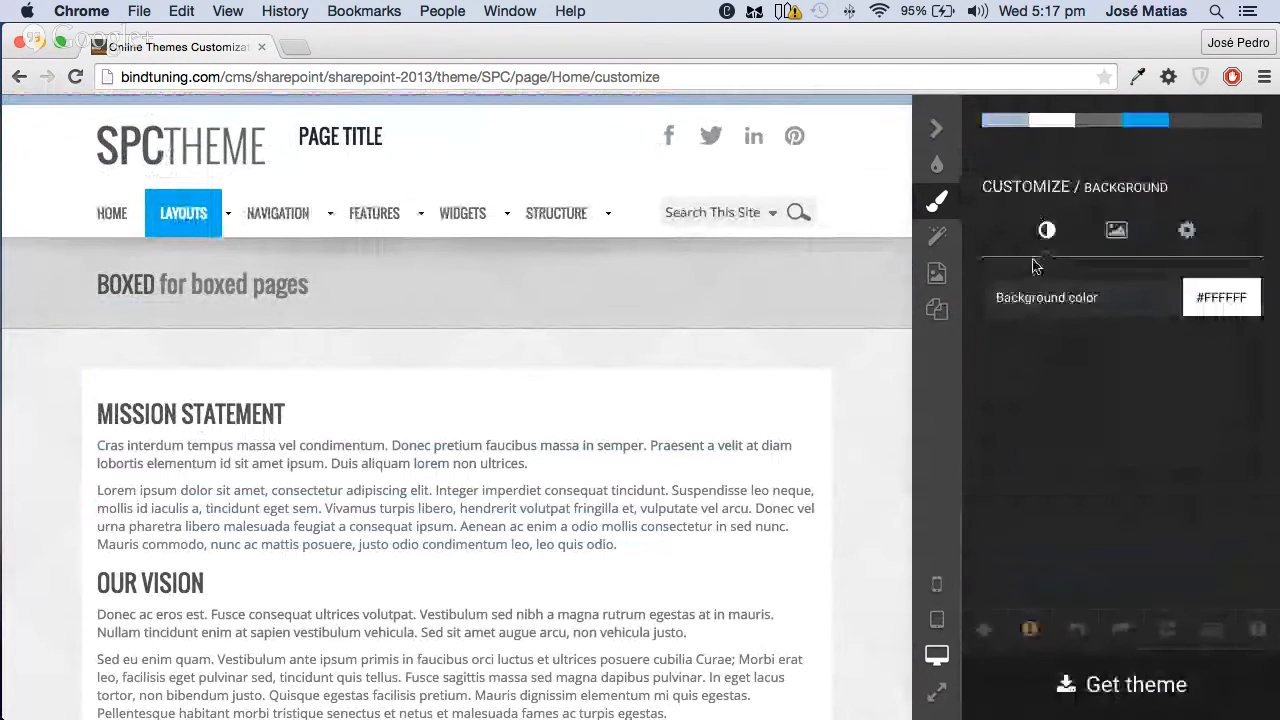
pyautogui.click(1114, 229)
pyautogui.click(1058, 190)
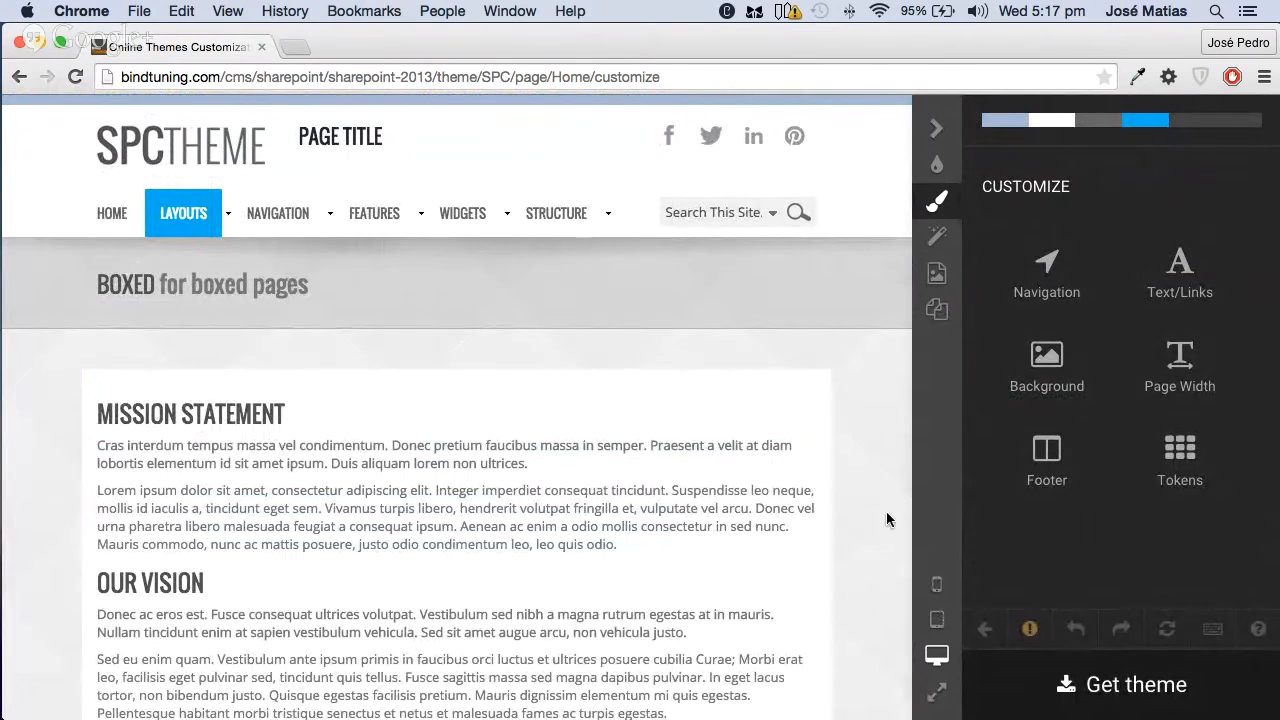
# Save the current unsaved look as a new customization named "My First Customization"
pyautogui.moveTo(1040, 640)
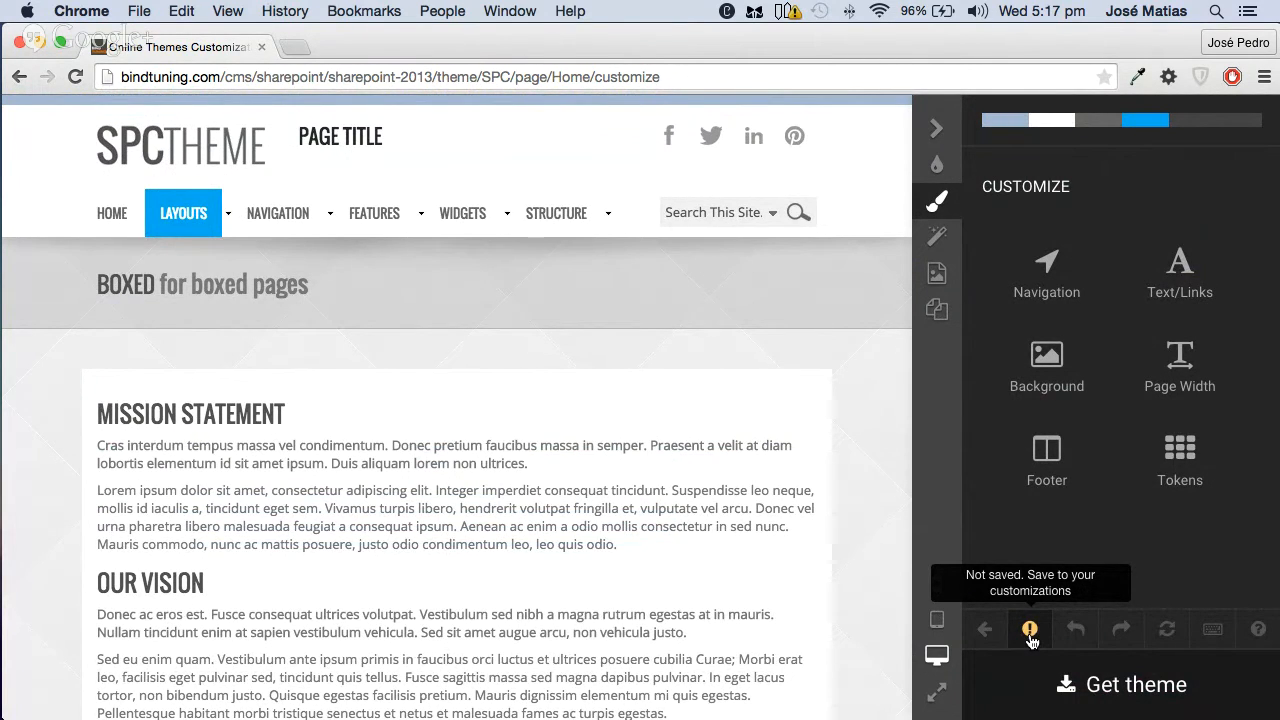
pyautogui.click(1029, 632)
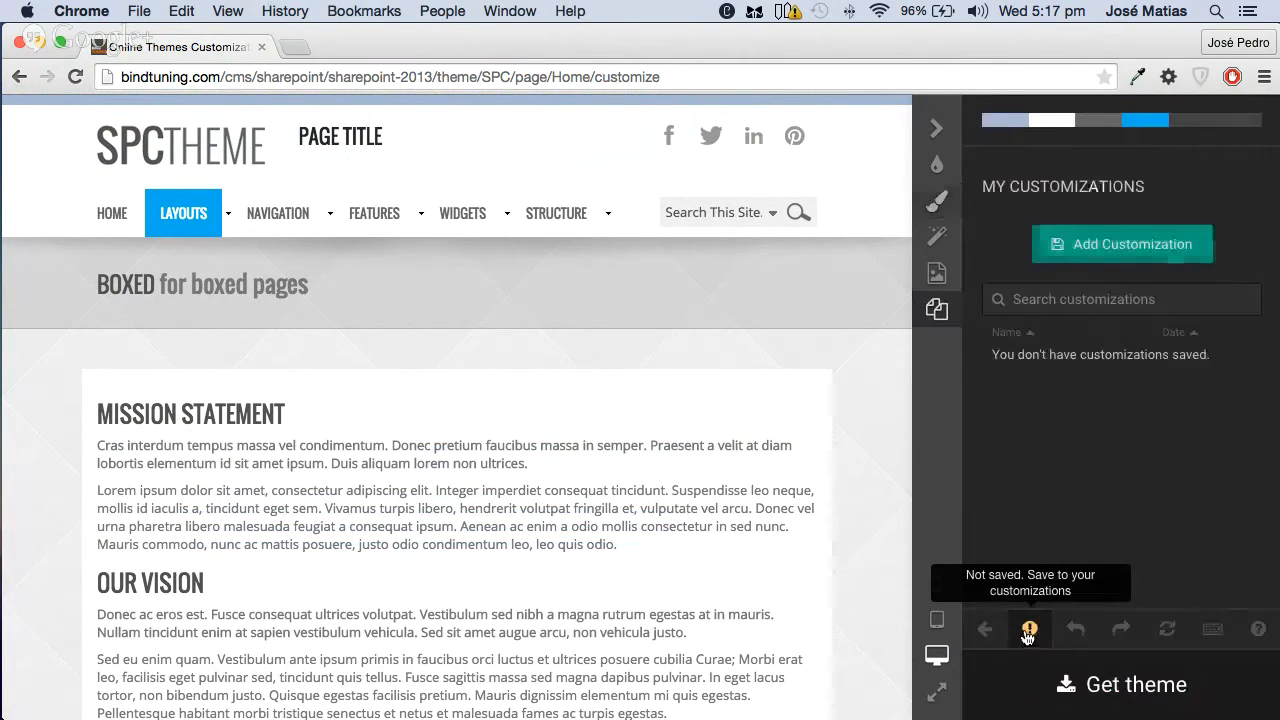
pyautogui.click(1129, 250)
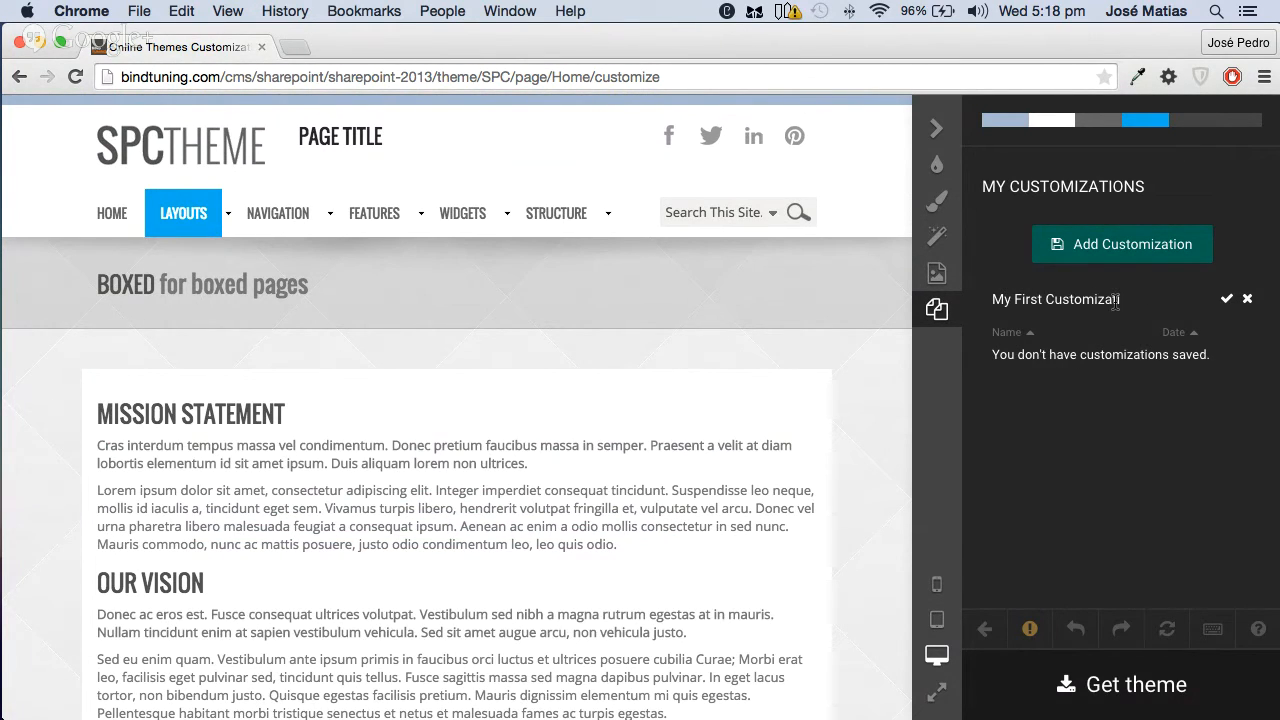
pyautogui.write('My First Customization')
pyautogui.press('Return')
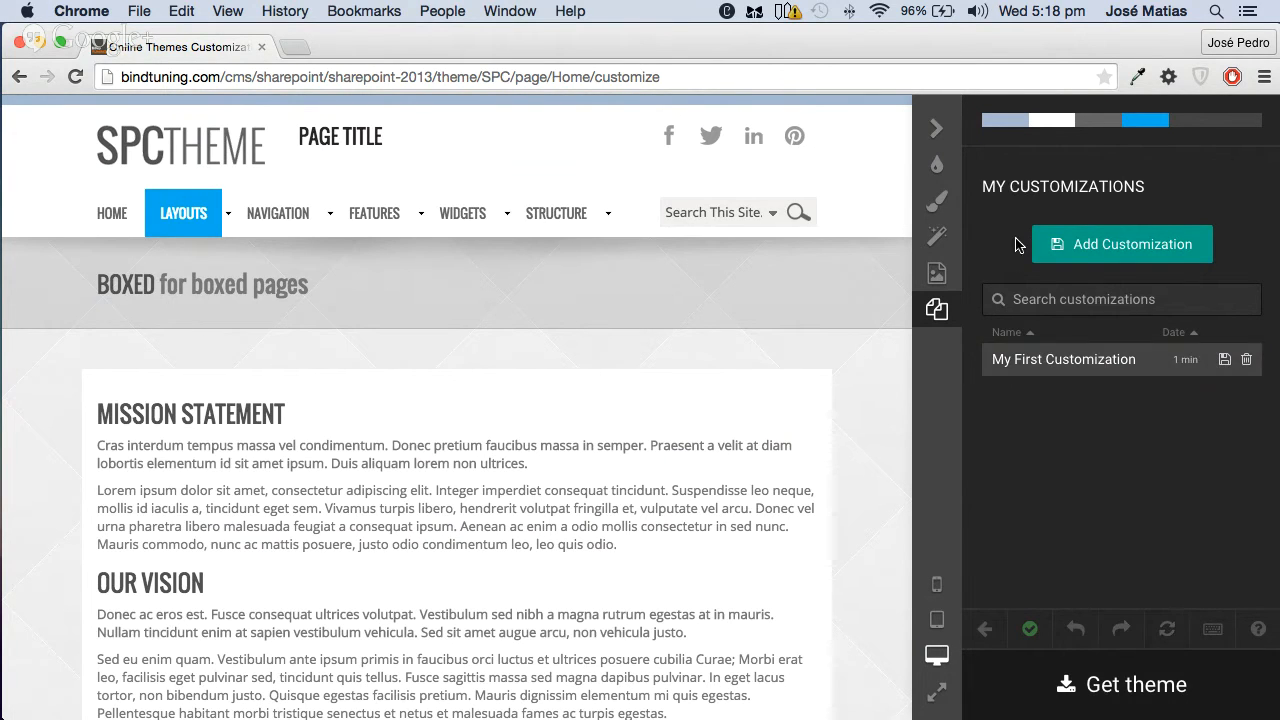
# Apply the brown and olive Restaurants industry set to the theme and review the page down to the footer
pyautogui.click(939, 167)
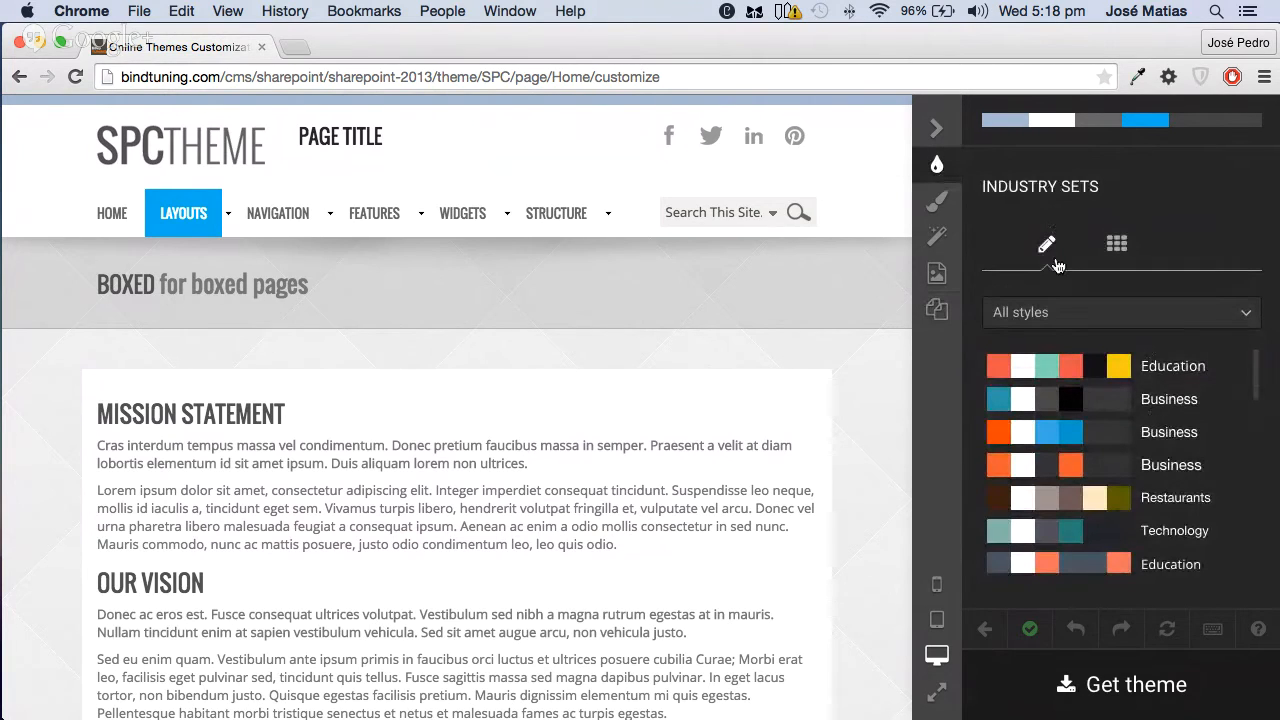
pyautogui.click(1132, 497)
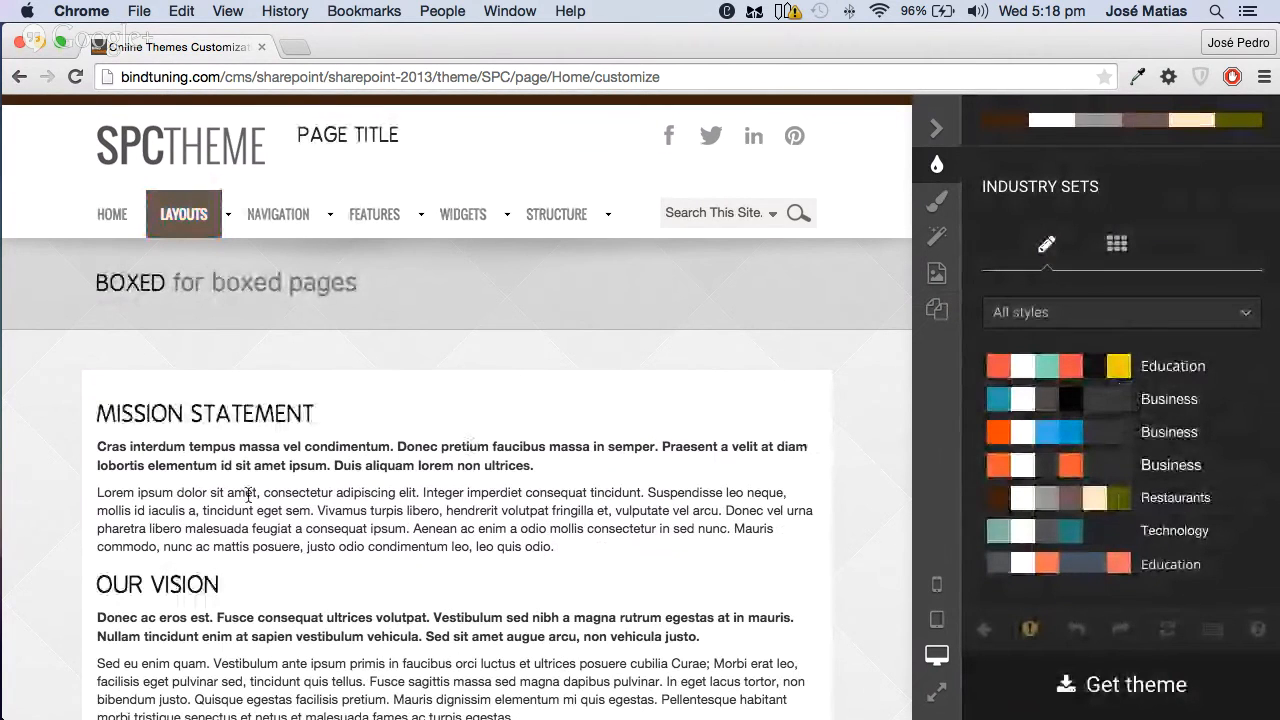
pyautogui.scroll(-5, 429, 507)
pyautogui.scroll(-15, 429, 510)
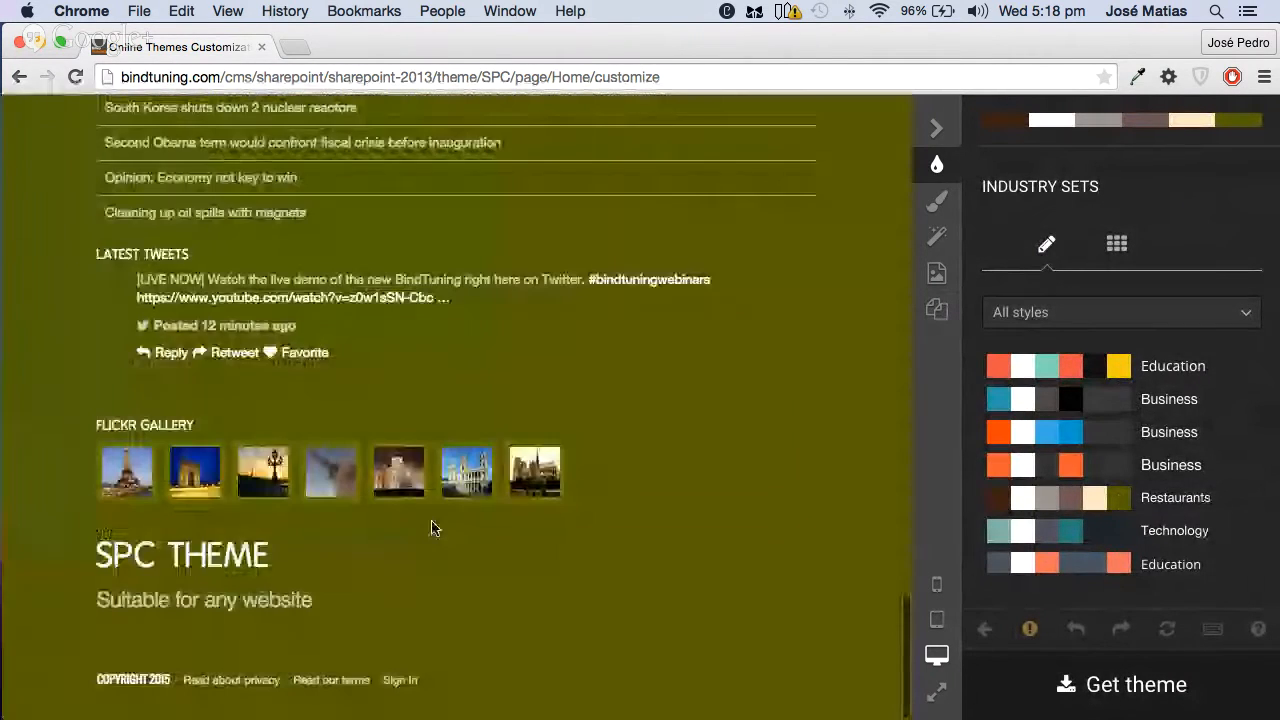
pyautogui.scroll(10, 431, 519)
pyautogui.scroll(10, 431, 519)
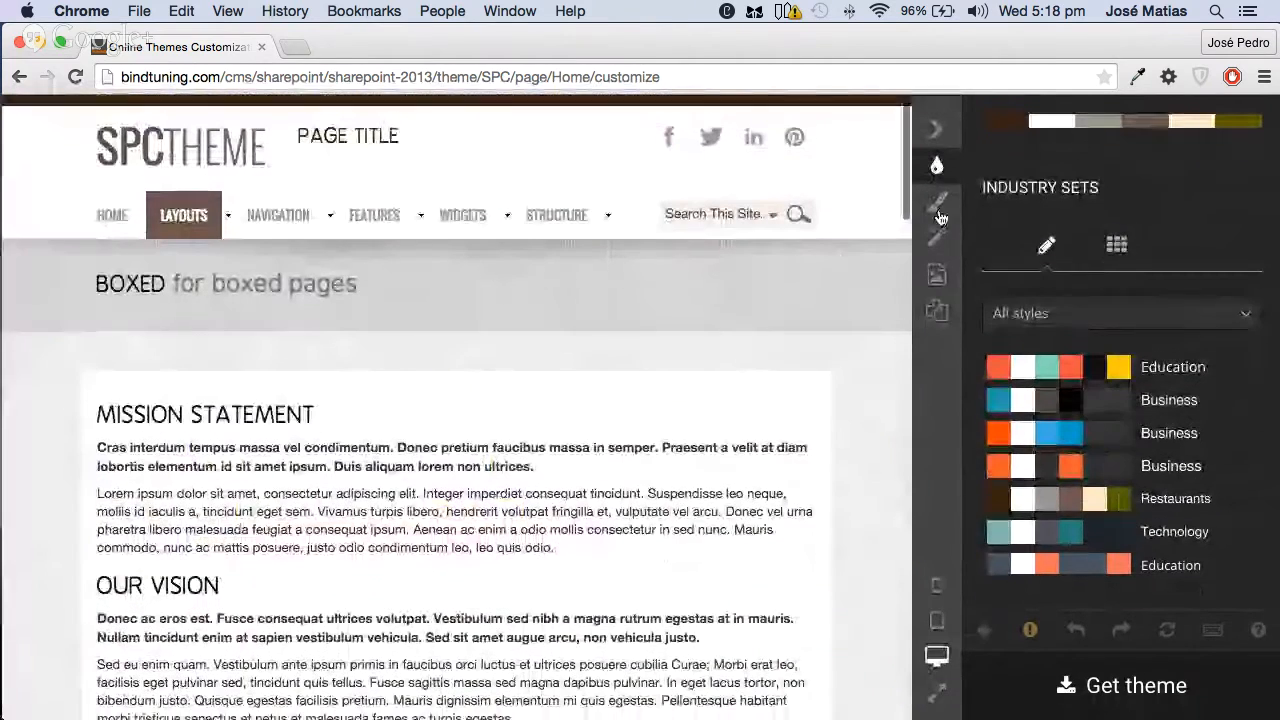
# Apply a different free light grey pattern as the page background and return to the customization overview
pyautogui.click(966, 208)
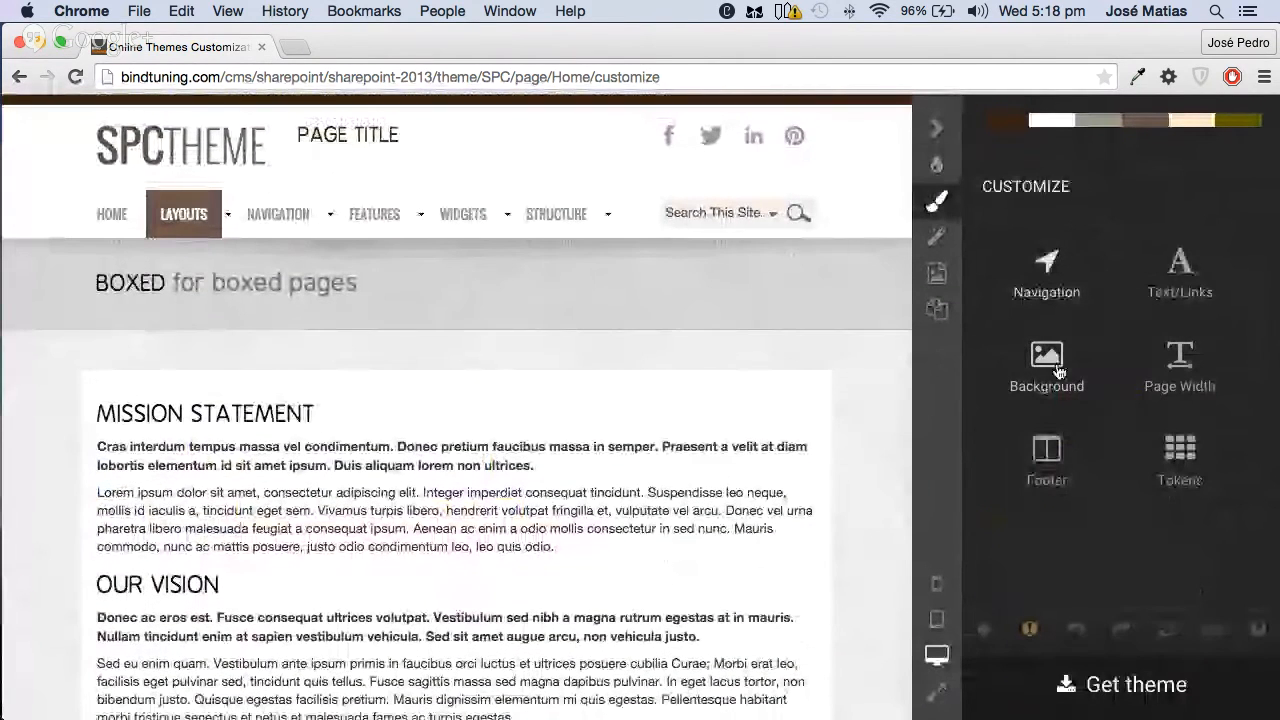
pyautogui.click(1093, 356)
pyautogui.click(1116, 230)
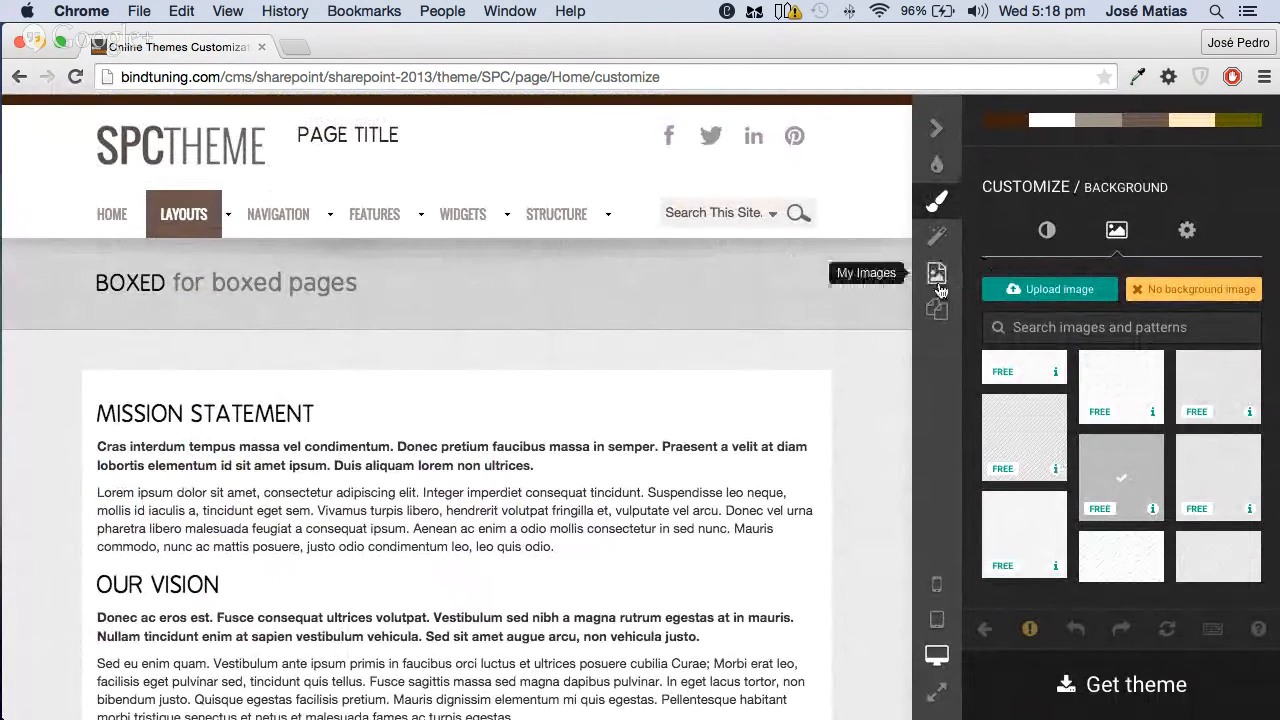
pyautogui.click(1024, 190)
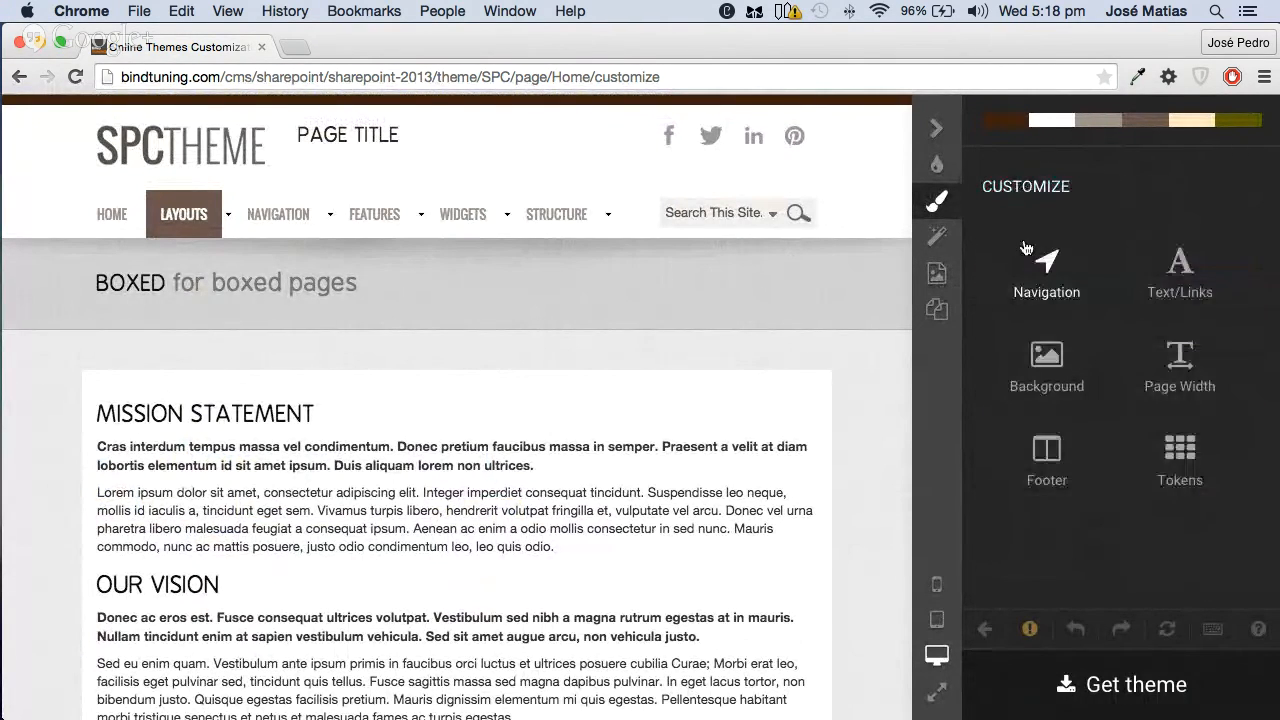
# Save the current look onto the existing "My First Customization" entry, choosing to keep both versions
pyautogui.click(937, 312)
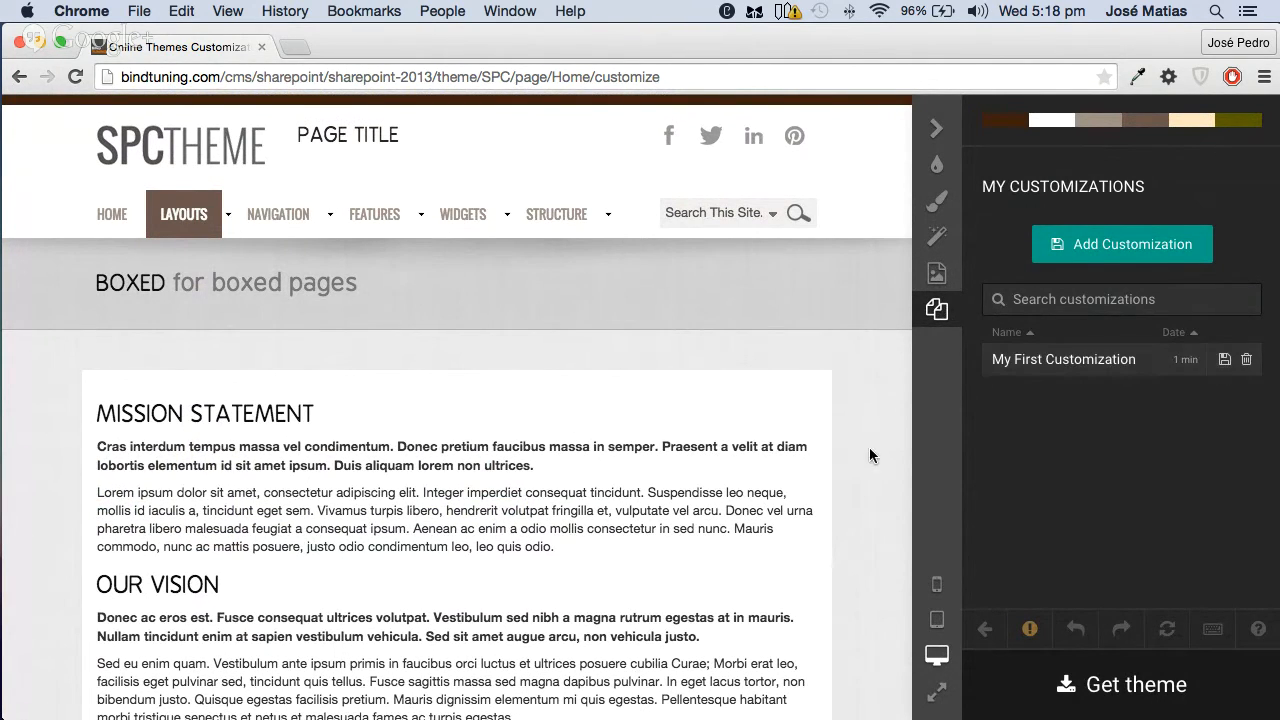
pyautogui.click(1224, 362)
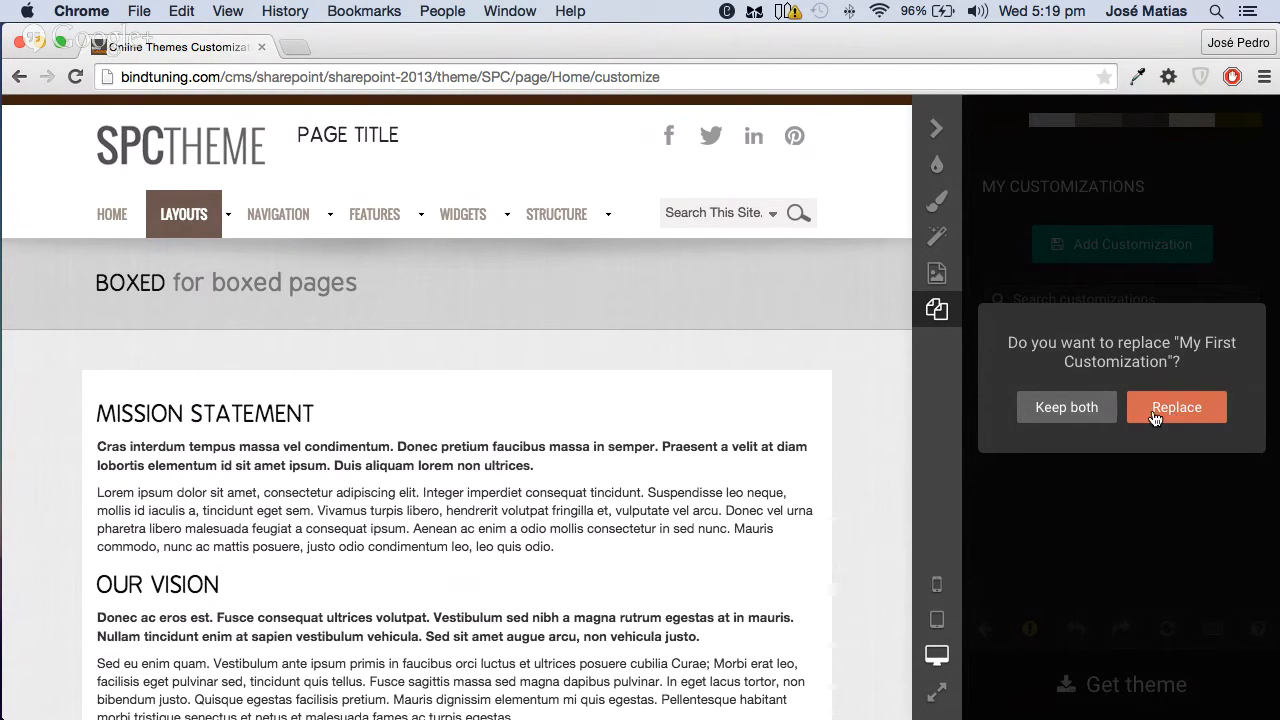
pyautogui.click(1066, 408)
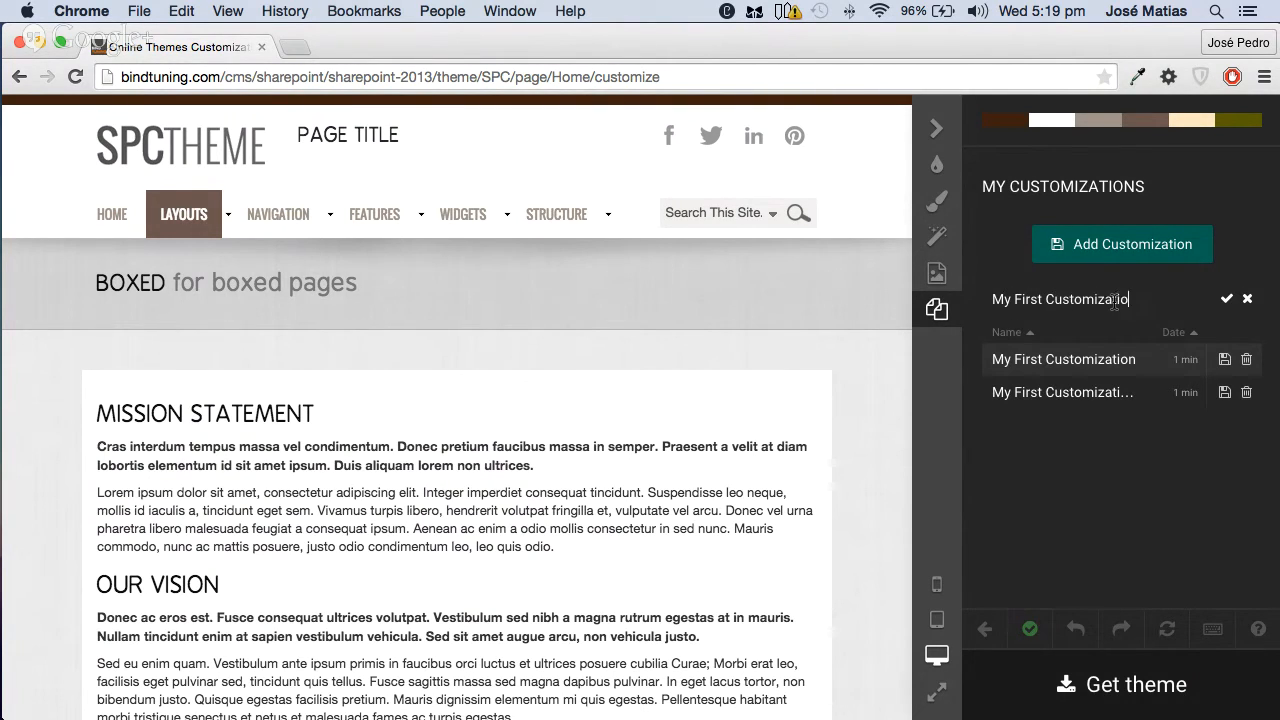
# Add the current look as a customization named "My First Customization" and replace the existing one of that name
pyautogui.press('Return')
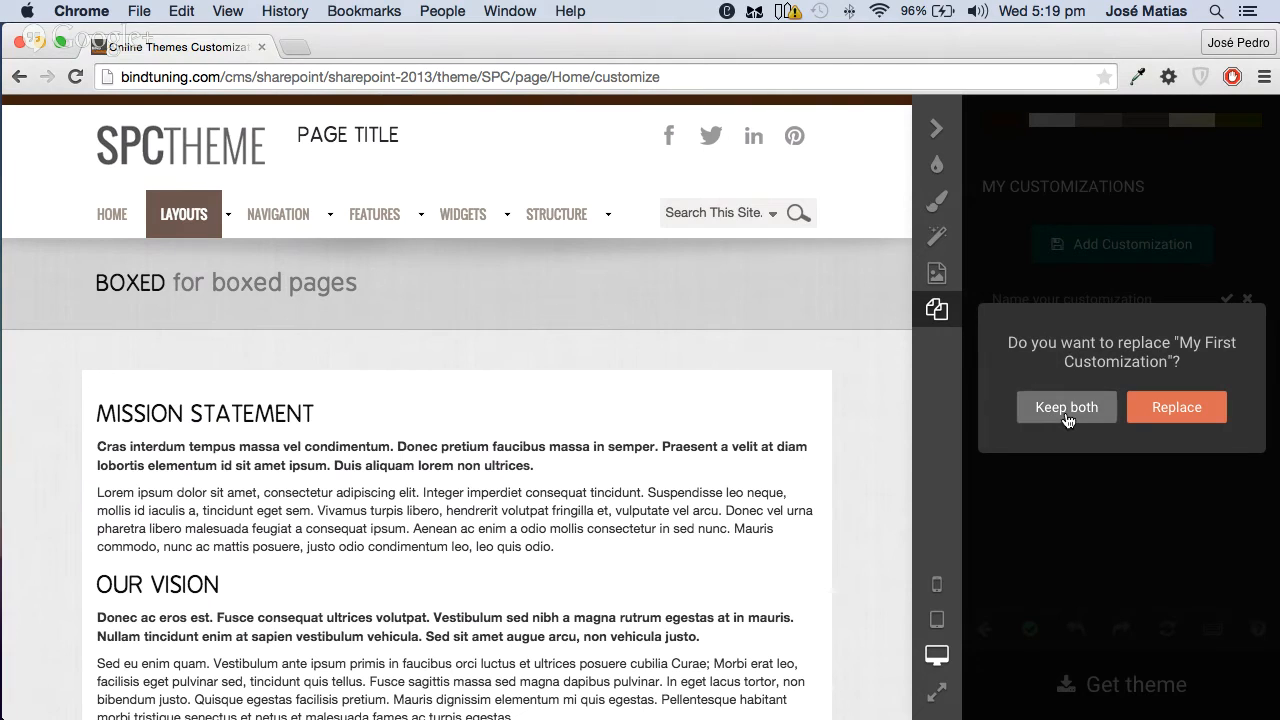
pyautogui.click(1181, 414)
pyautogui.click(1165, 402)
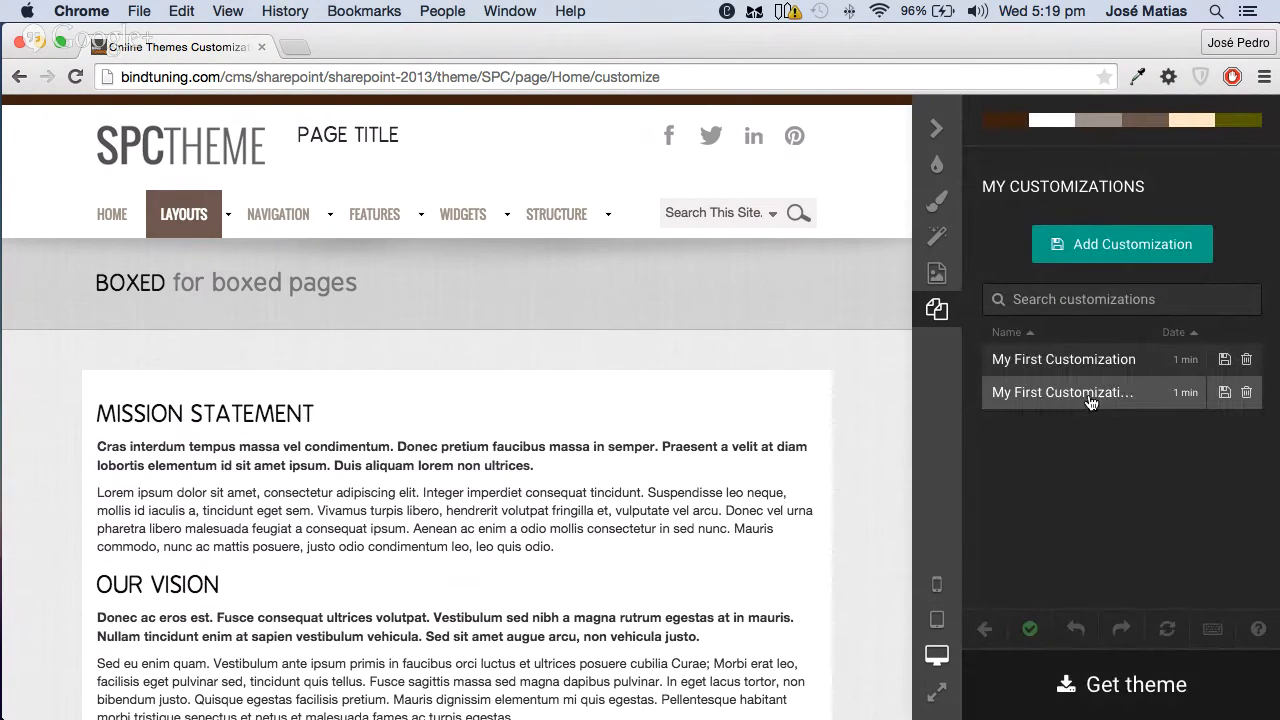
# Start over with the default theme, apply the blue Technology industry set and review the page
pyautogui.click(1174, 622)
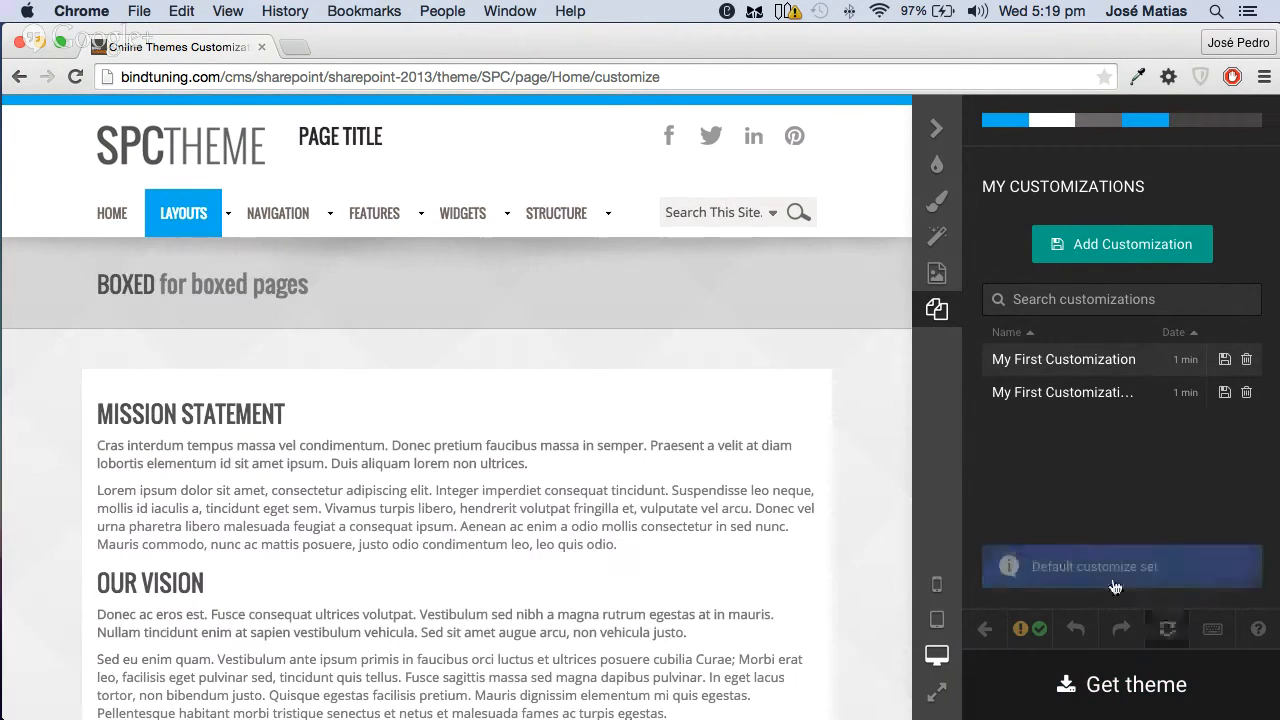
pyautogui.click(937, 164)
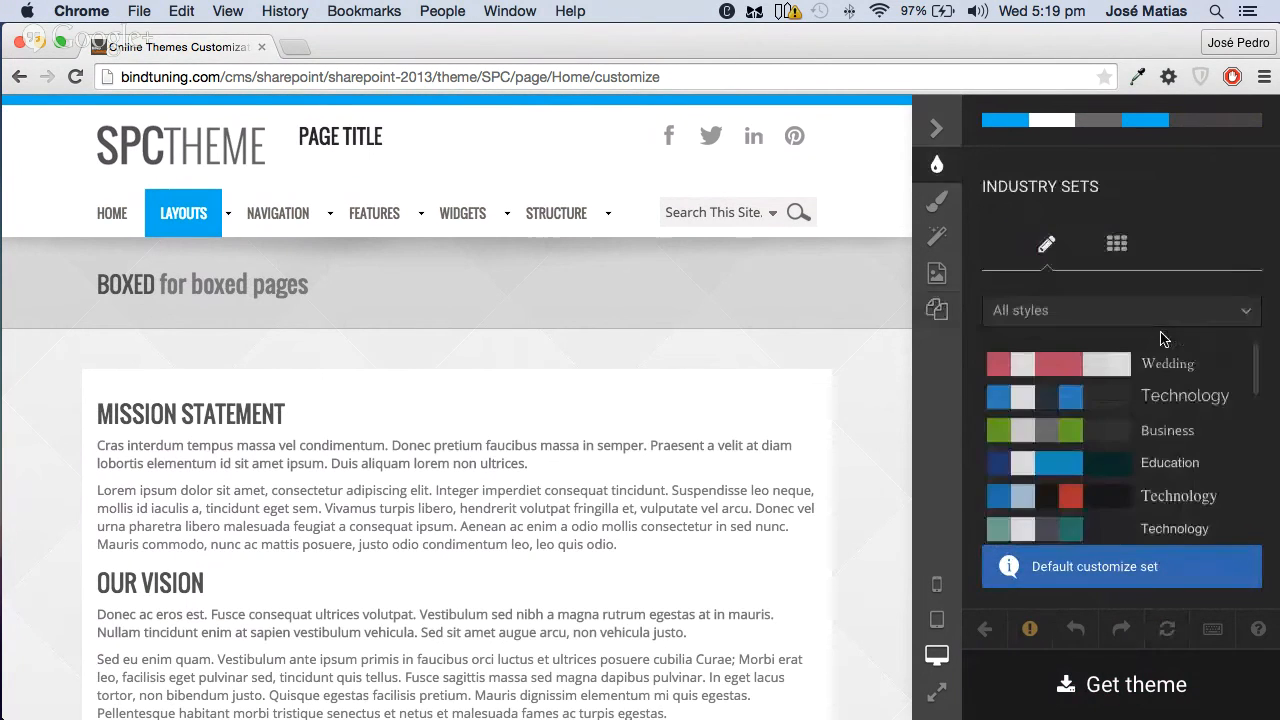
pyautogui.click(1191, 408)
pyautogui.scroll(-15, 576, 468)
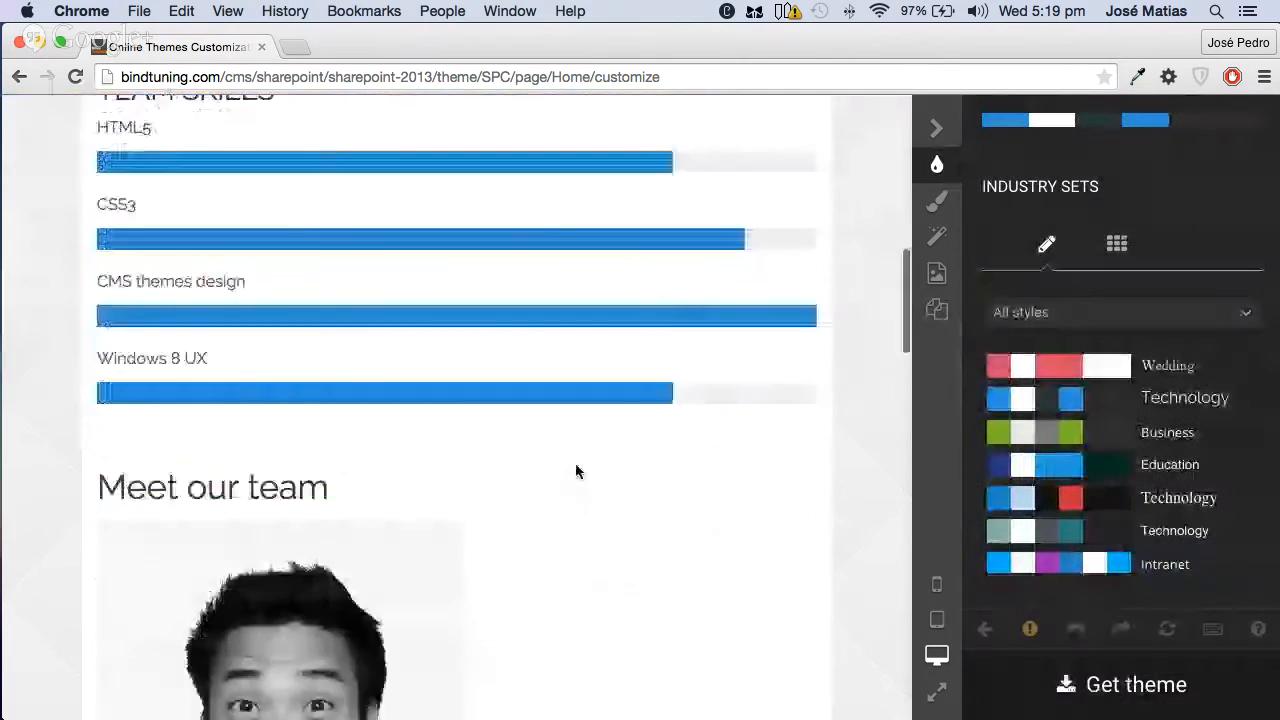
pyautogui.scroll(10, 573, 470)
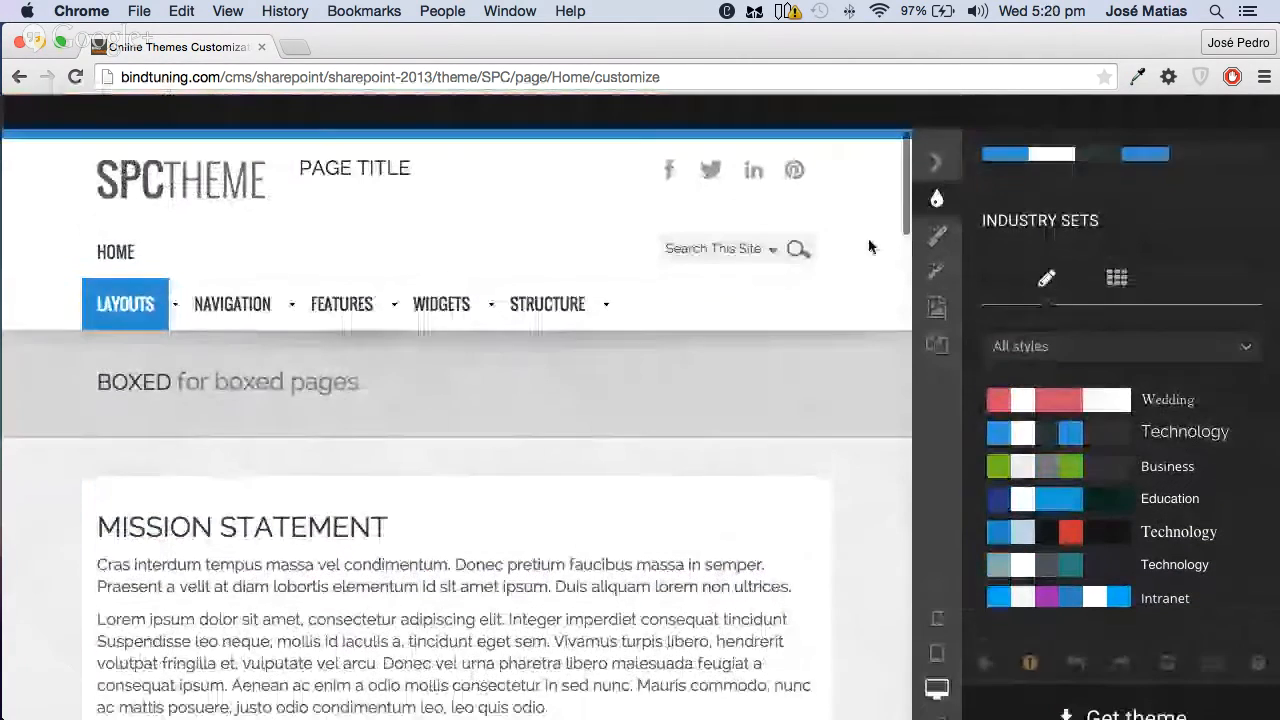
# Apply the saved "My First Customization" to the page, followed by the second saved customization listed below it
pyautogui.click(937, 326)
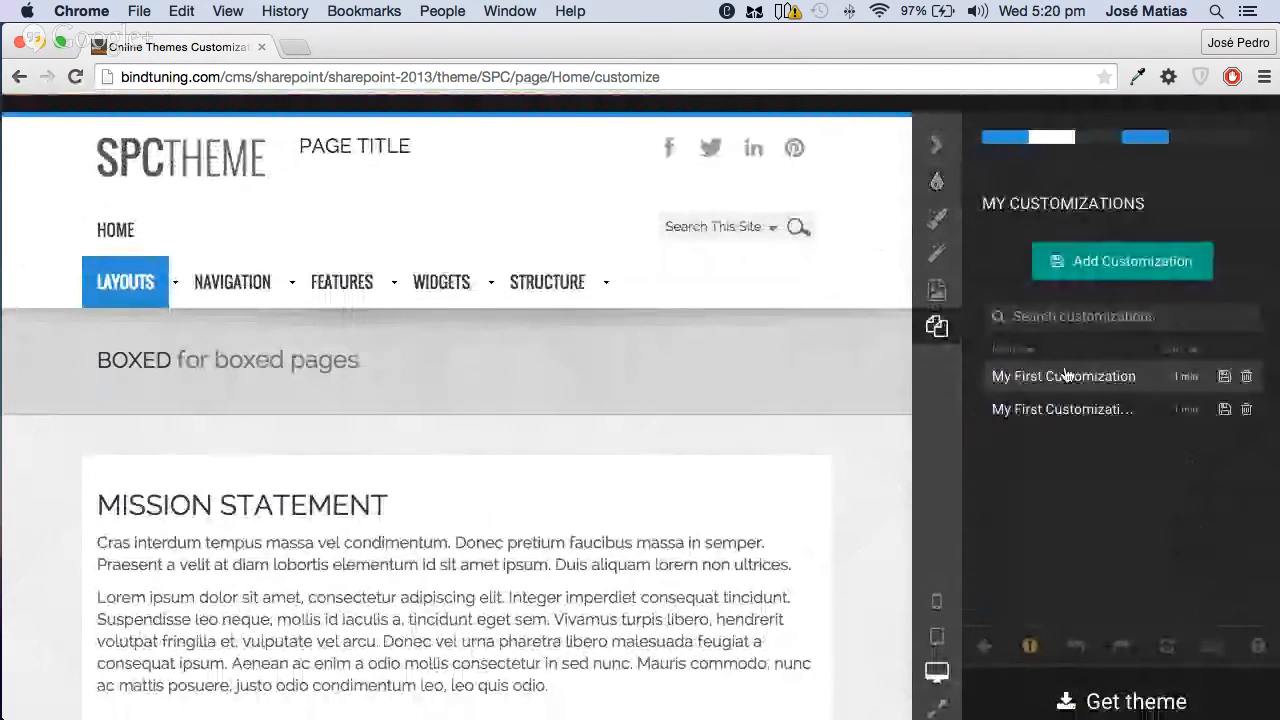
pyautogui.scroll(-1, 1166, 382)
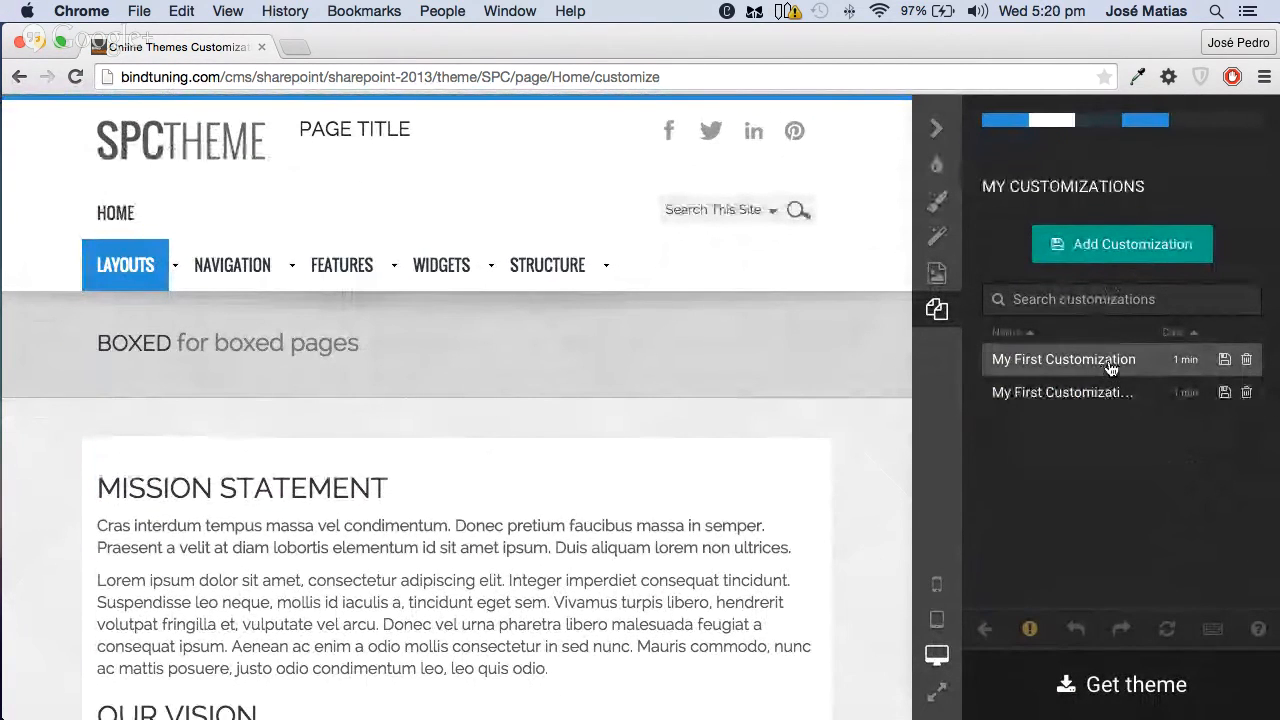
pyautogui.click(1108, 368)
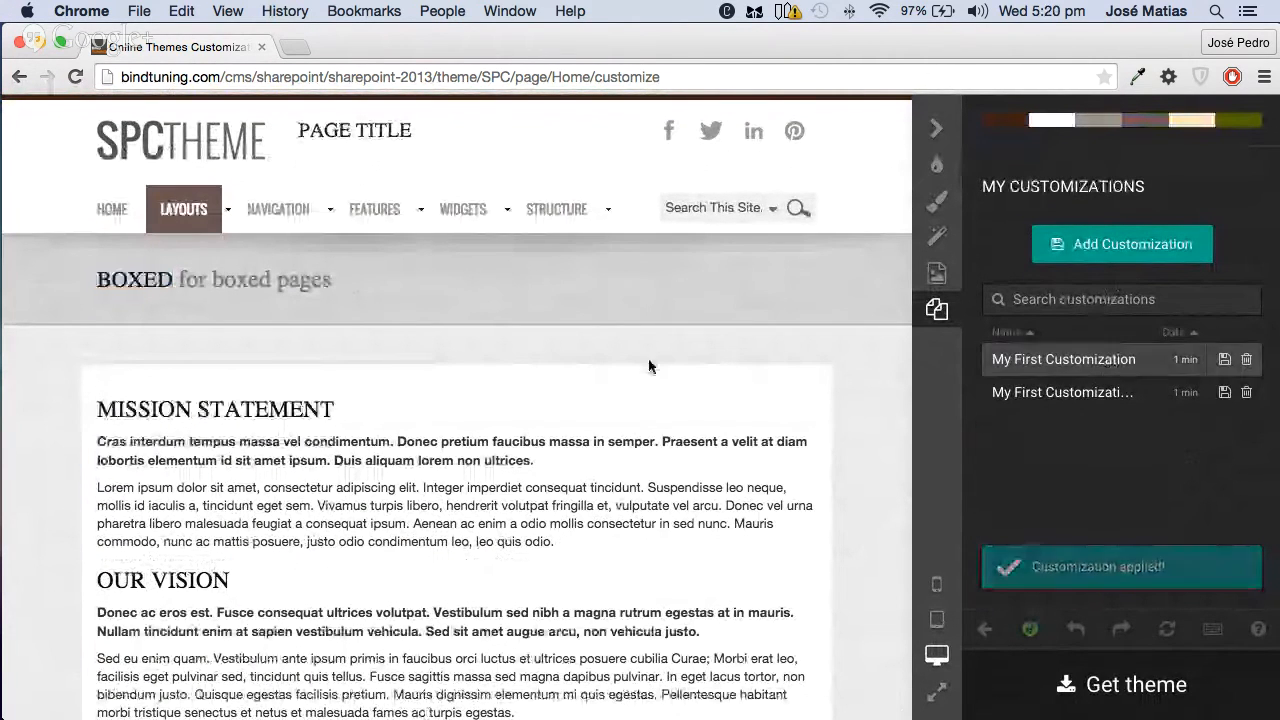
pyautogui.click(1054, 391)
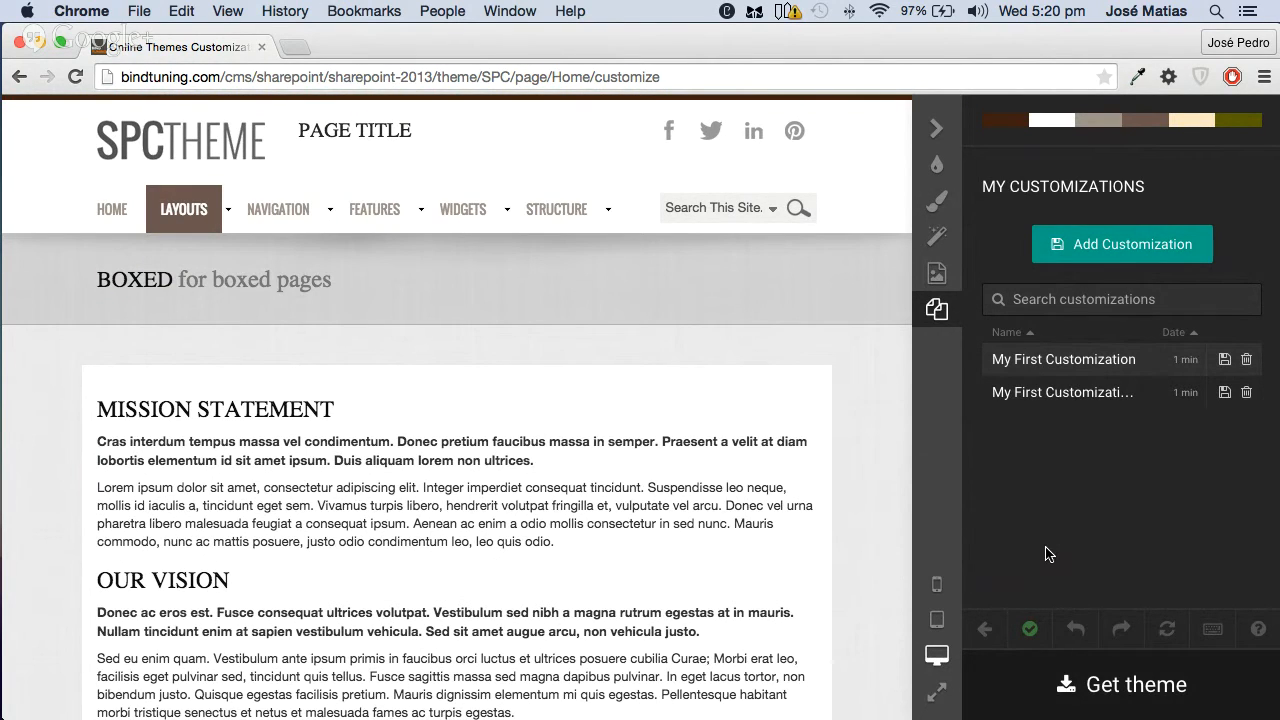
# Preview the theme at phone size with the customization panel collapsed and review the page down to the footer
pyautogui.click(937, 584)
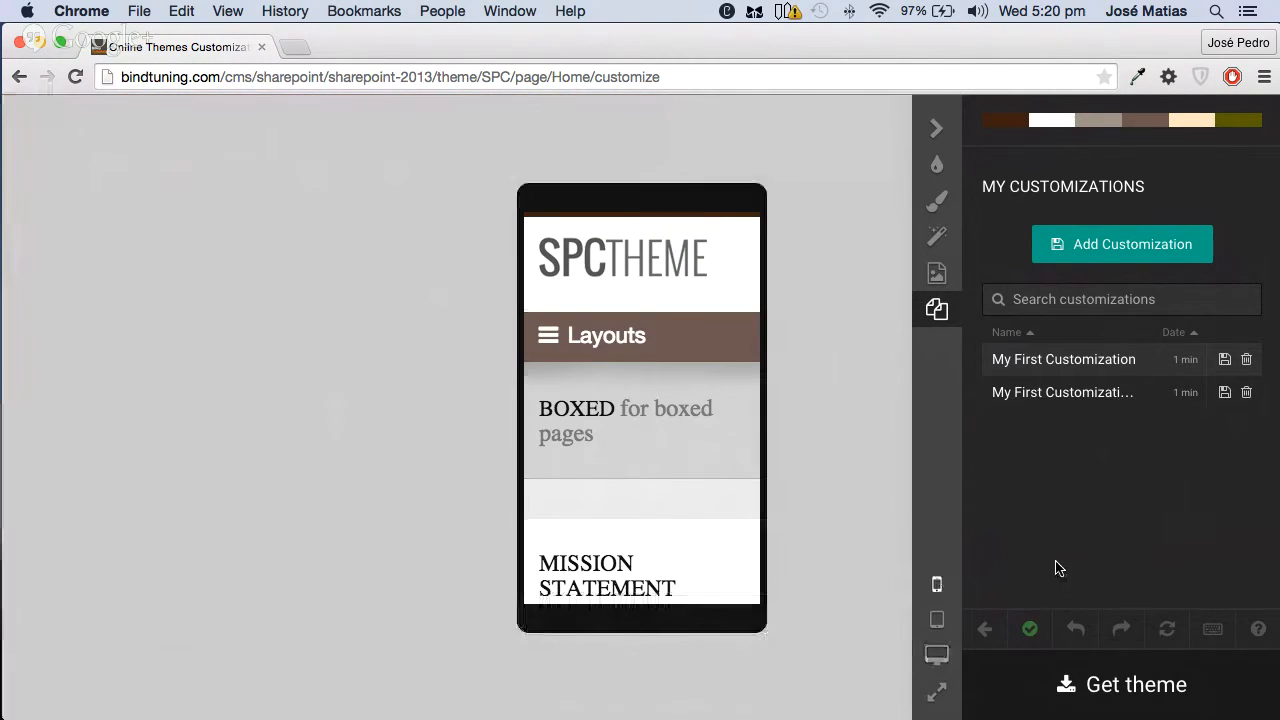
pyautogui.click(937, 128)
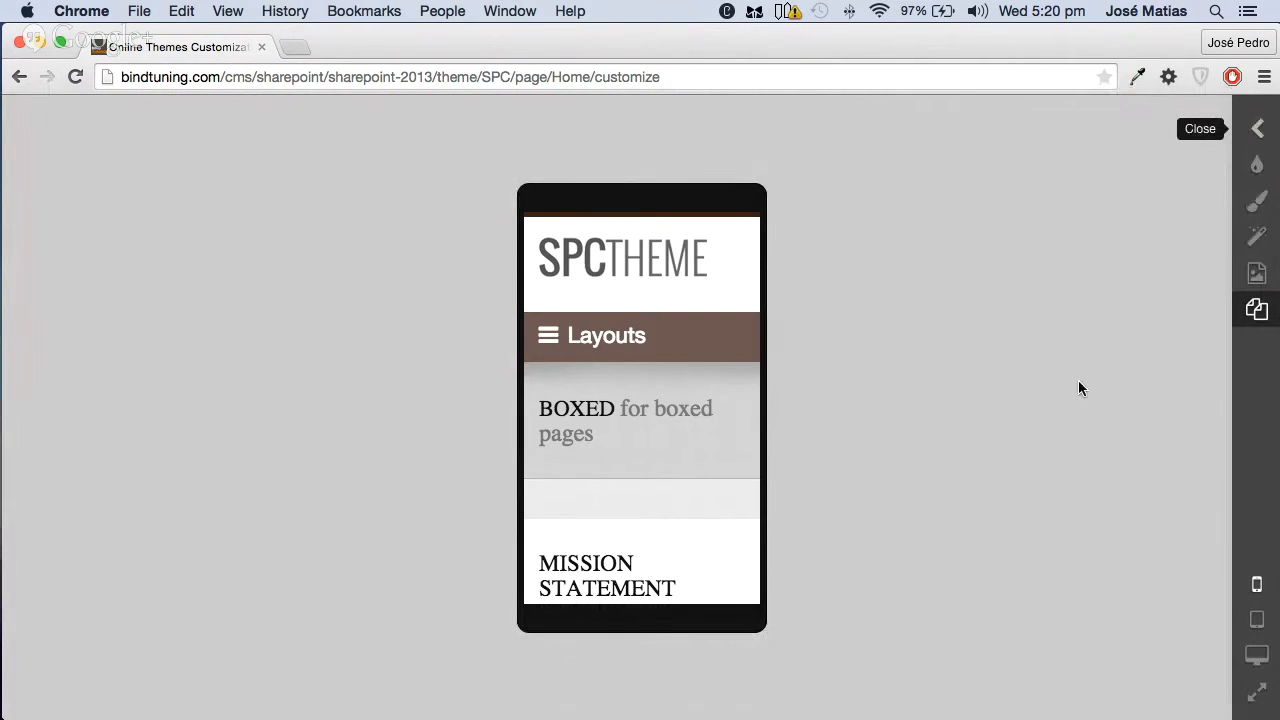
pyautogui.scroll(-15, 713, 500)
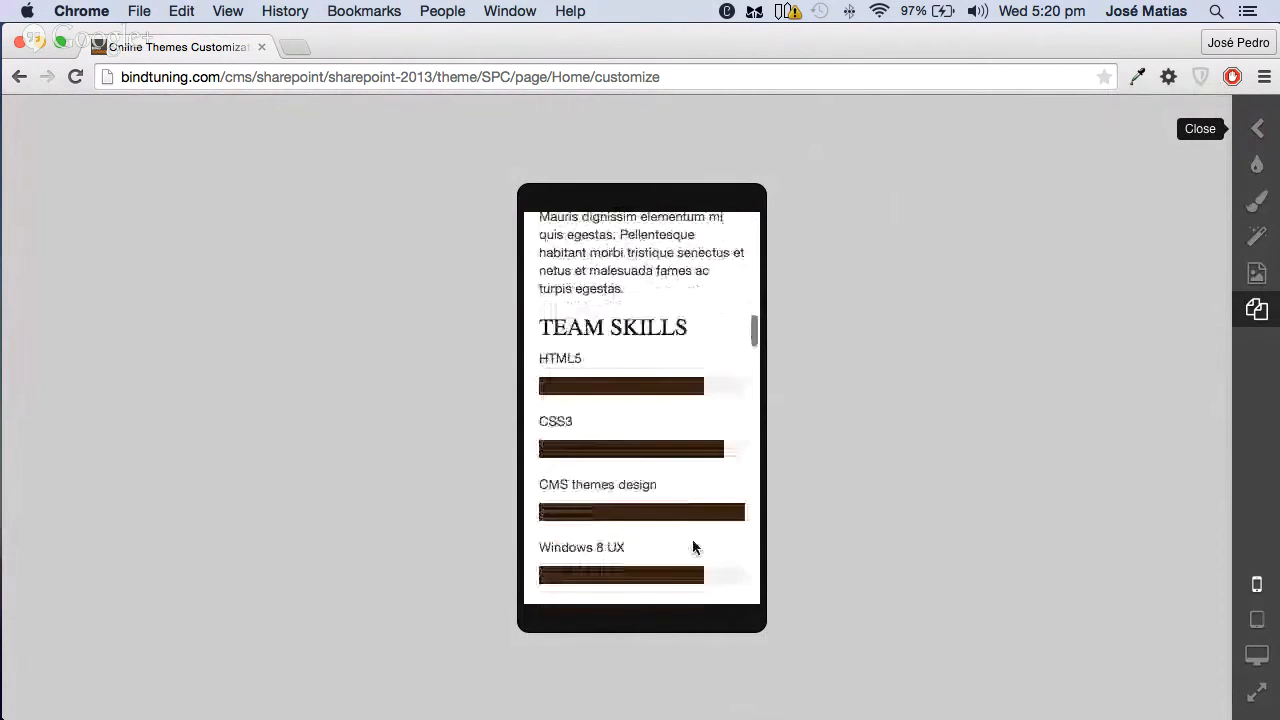
pyautogui.scroll(-5, 697, 549)
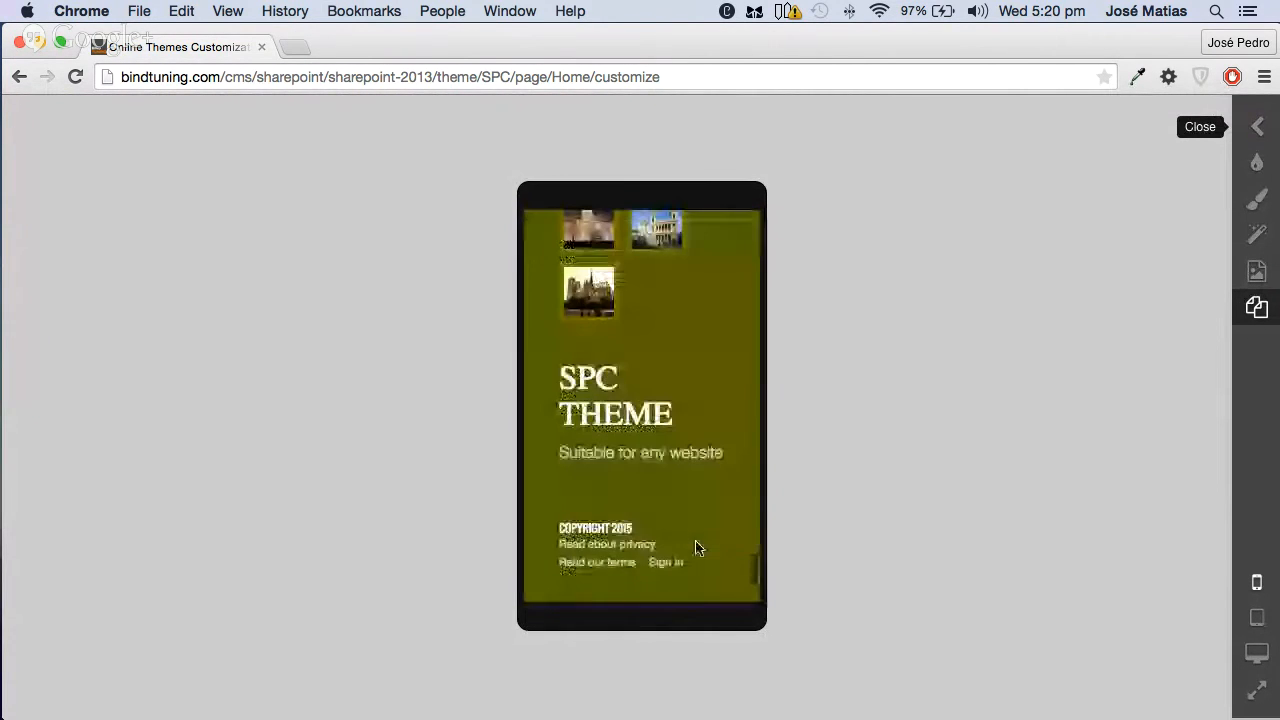
pyautogui.scroll(15, 694, 549)
# Preview the theme at tablet size and review the page content down past the team section
pyautogui.click(1257, 620)
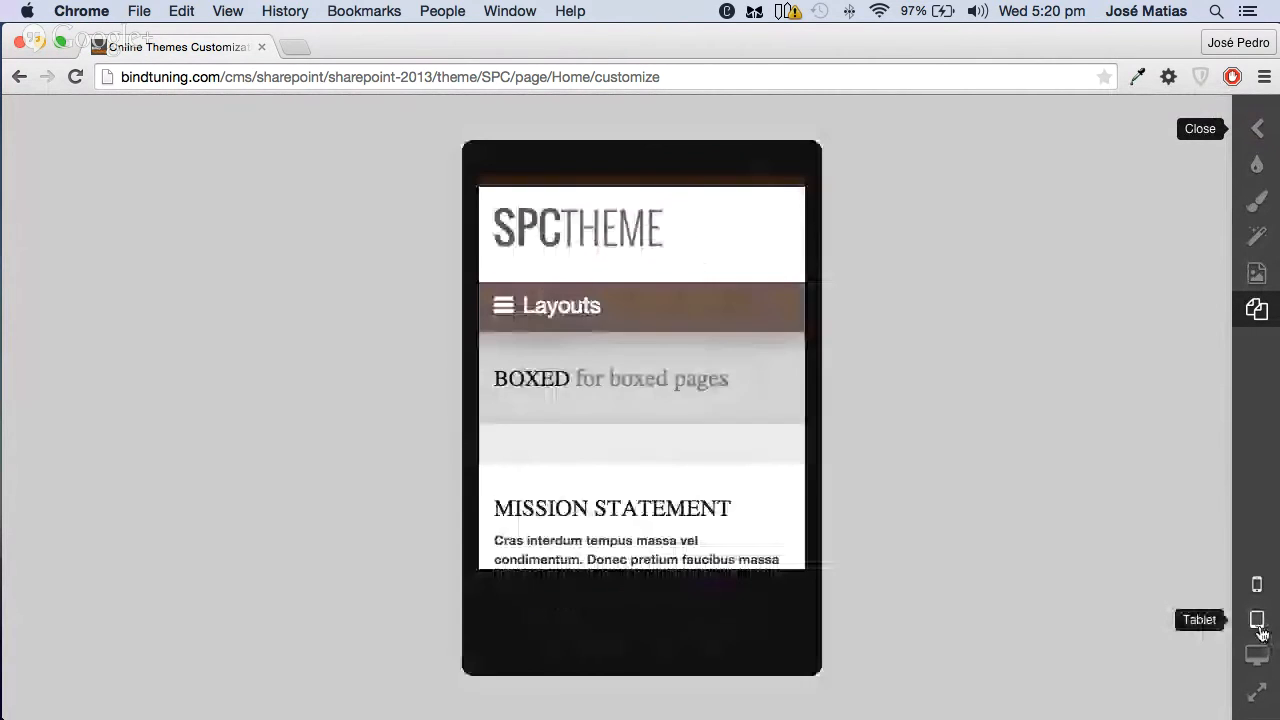
pyautogui.scroll(-20, 705, 552)
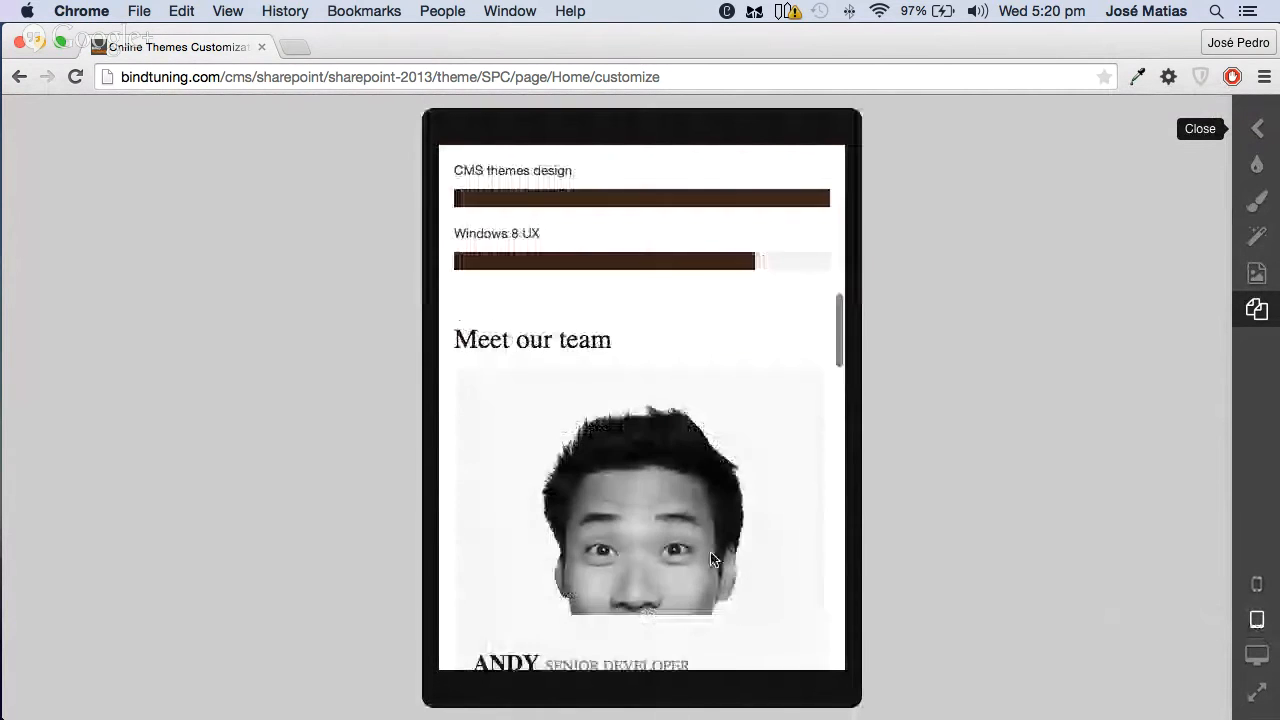
pyautogui.scroll(20, 713, 558)
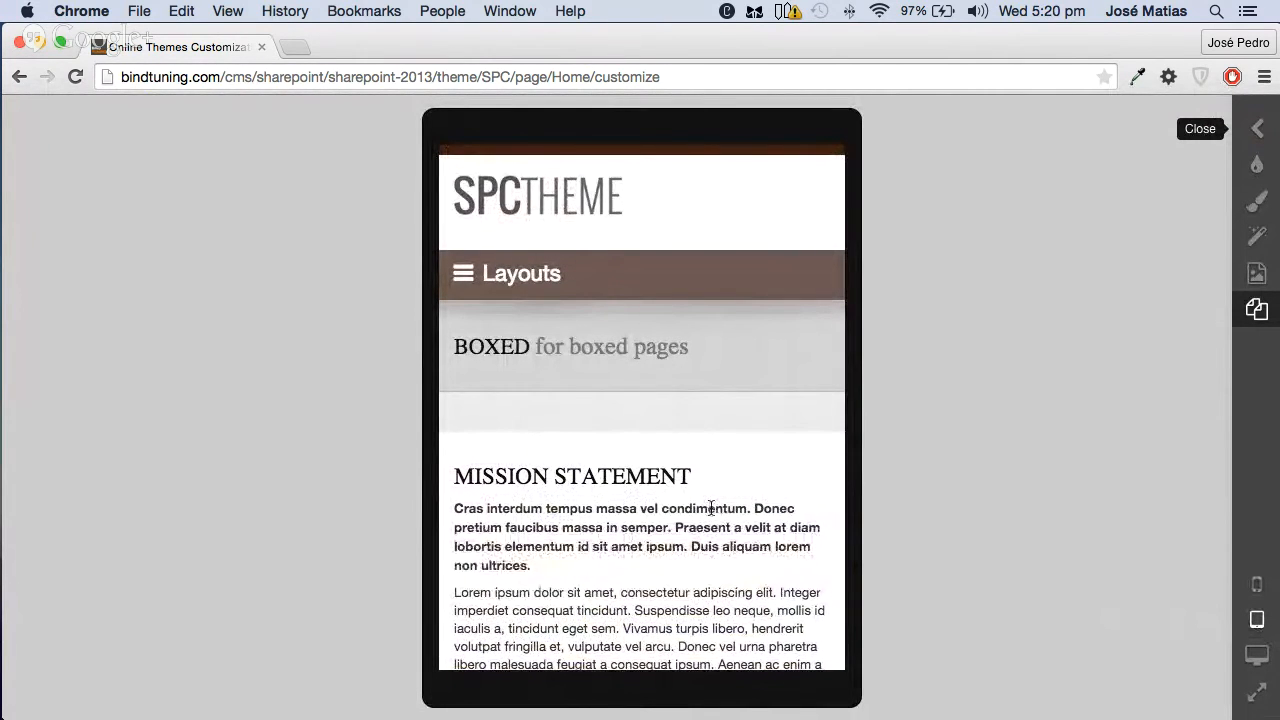
# Switch back to the desktop preview, expand the customization panel to the Industry Sets templates and load the Home page
pyautogui.click(1257, 656)
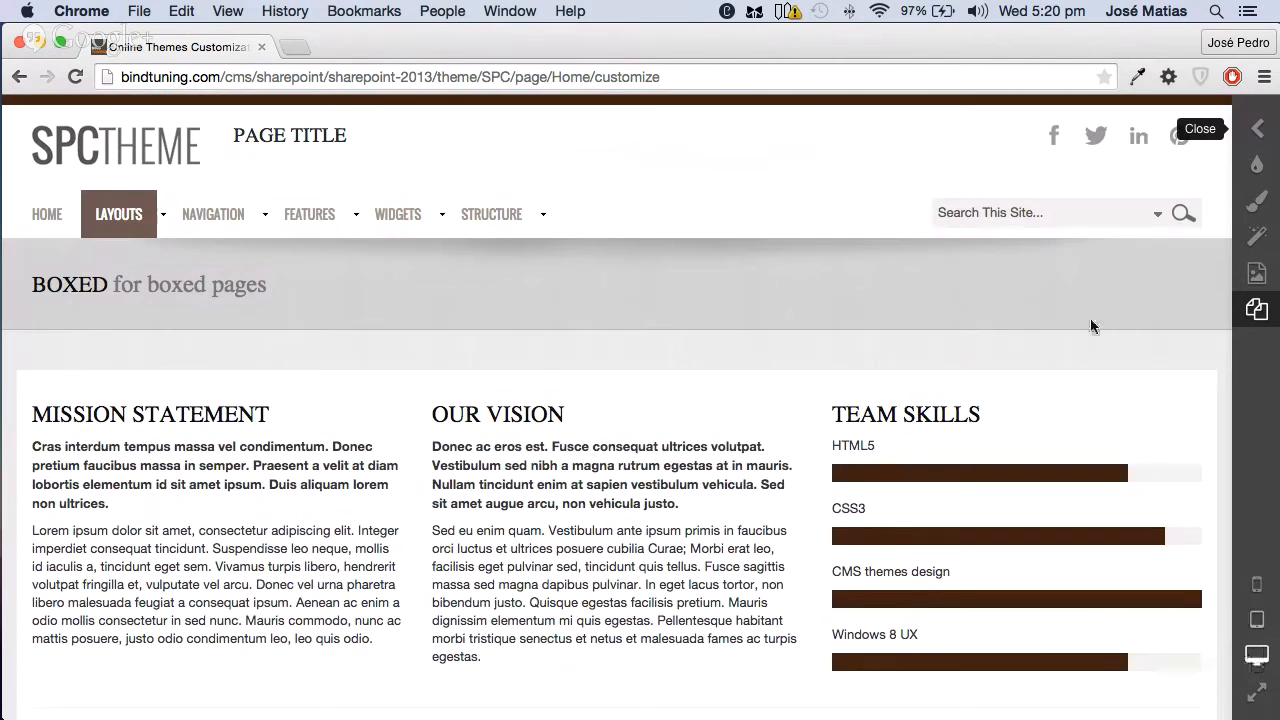
pyautogui.click(1257, 128)
pyautogui.click(937, 165)
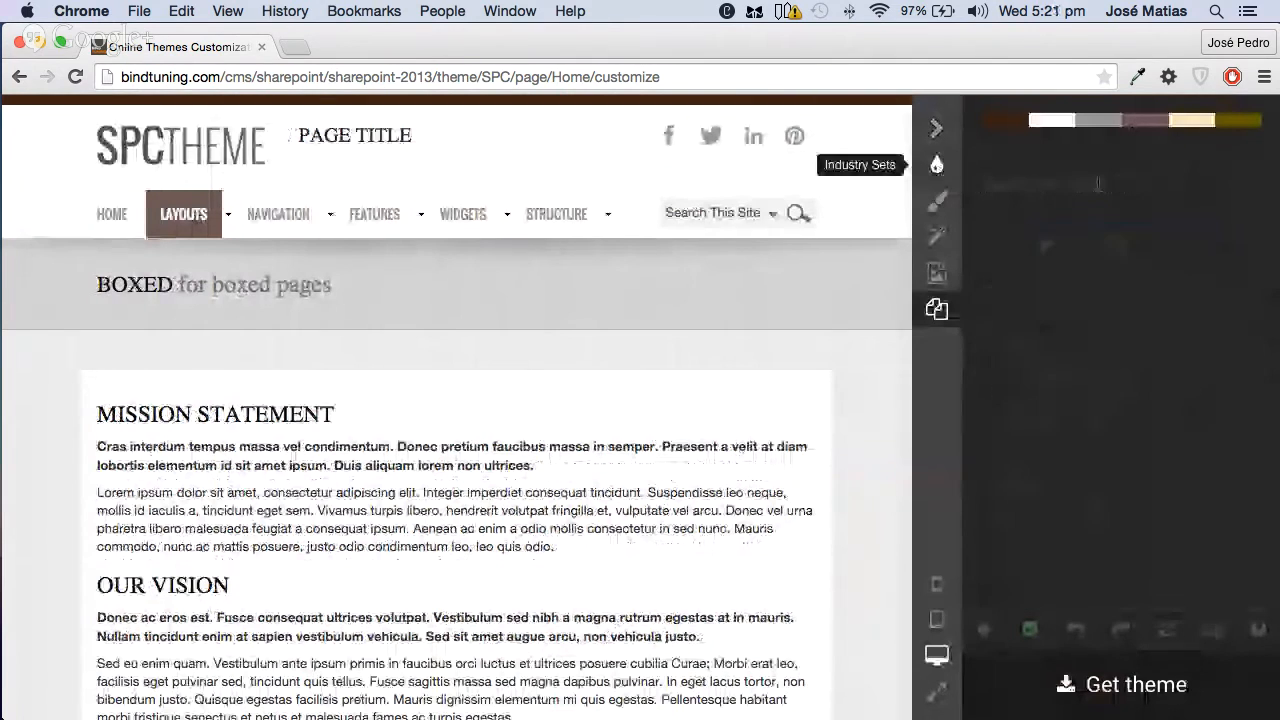
pyautogui.click(1117, 245)
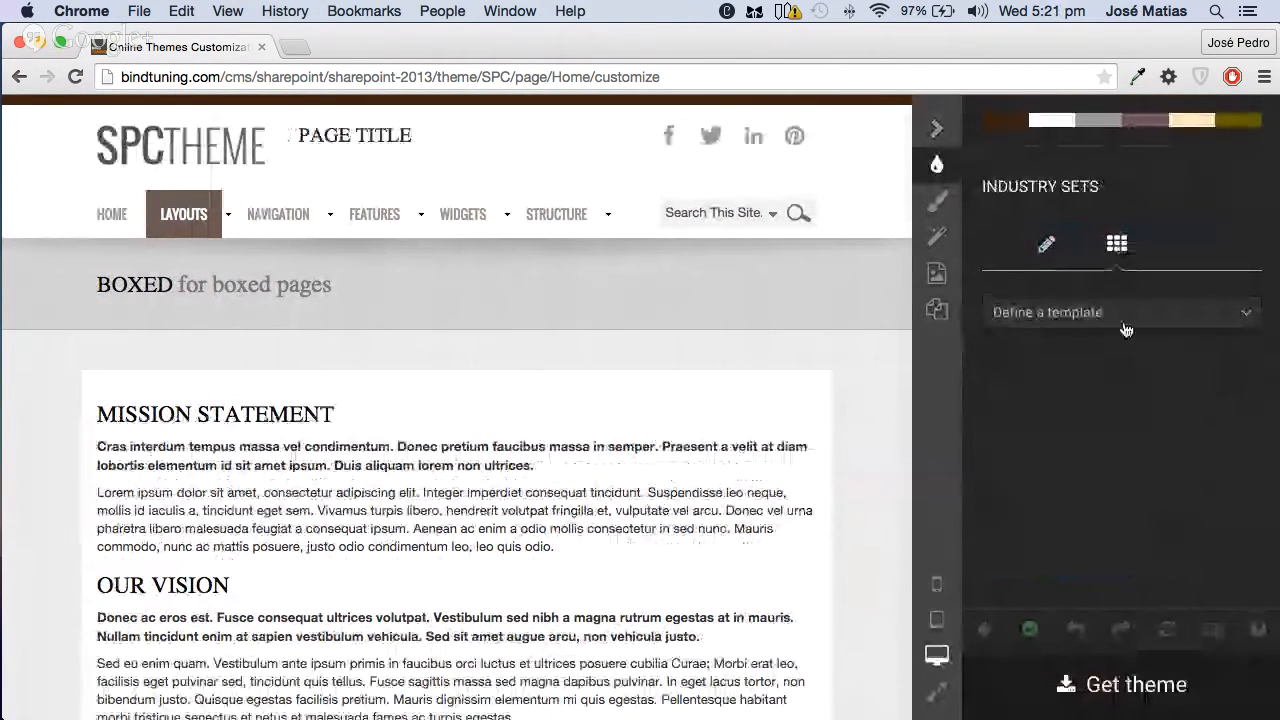
pyautogui.click(1046, 322)
pyautogui.click(165, 214)
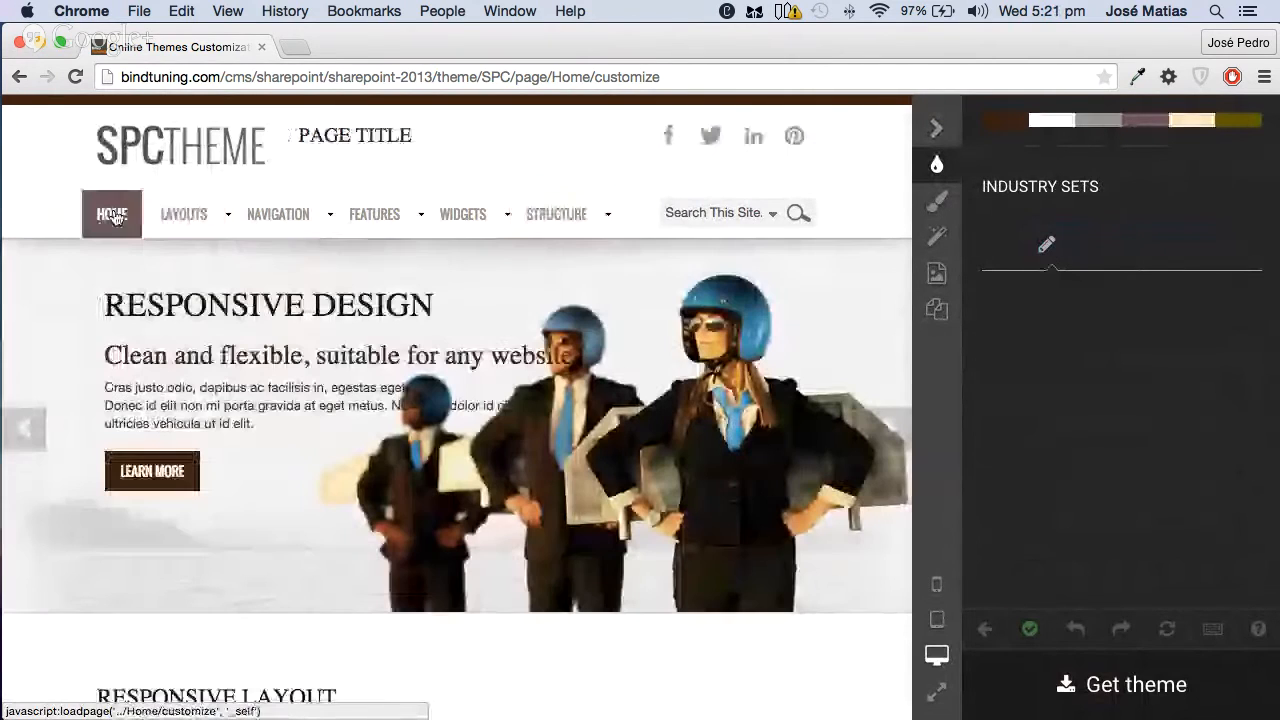
# Apply the RISE template from the Engineering industry set to the Home page
pyautogui.click(1101, 311)
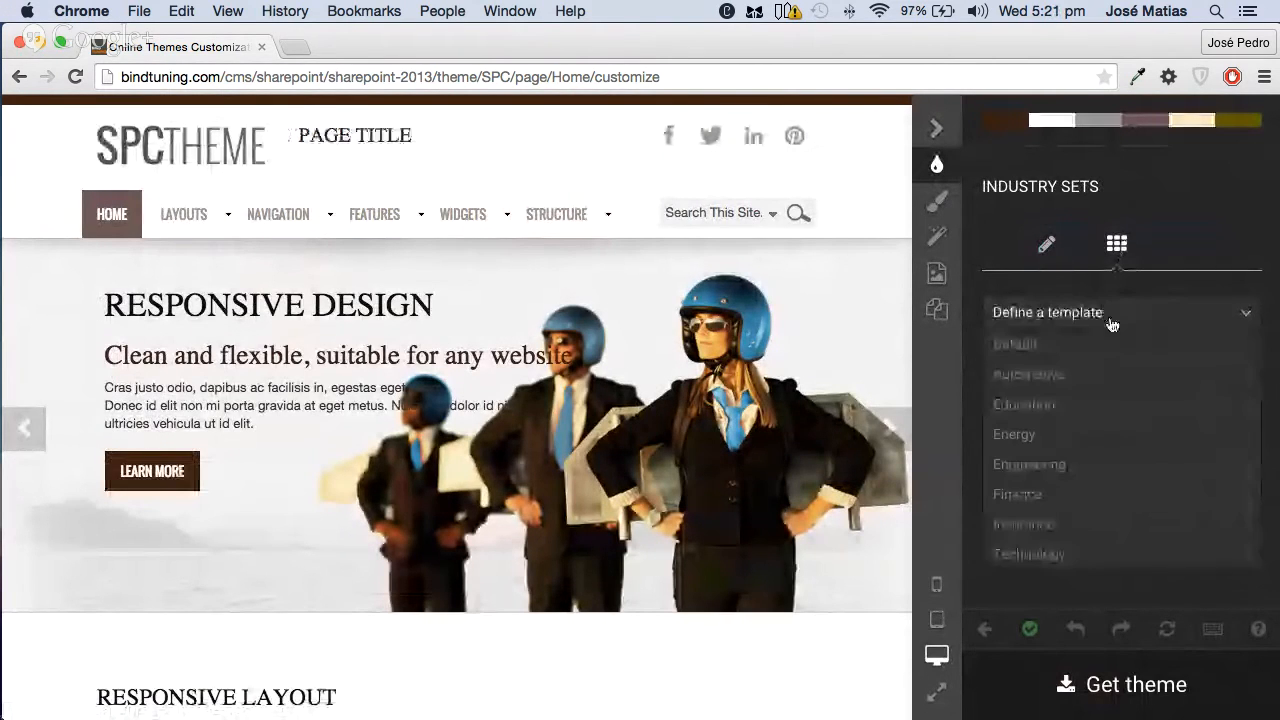
pyautogui.click(1056, 468)
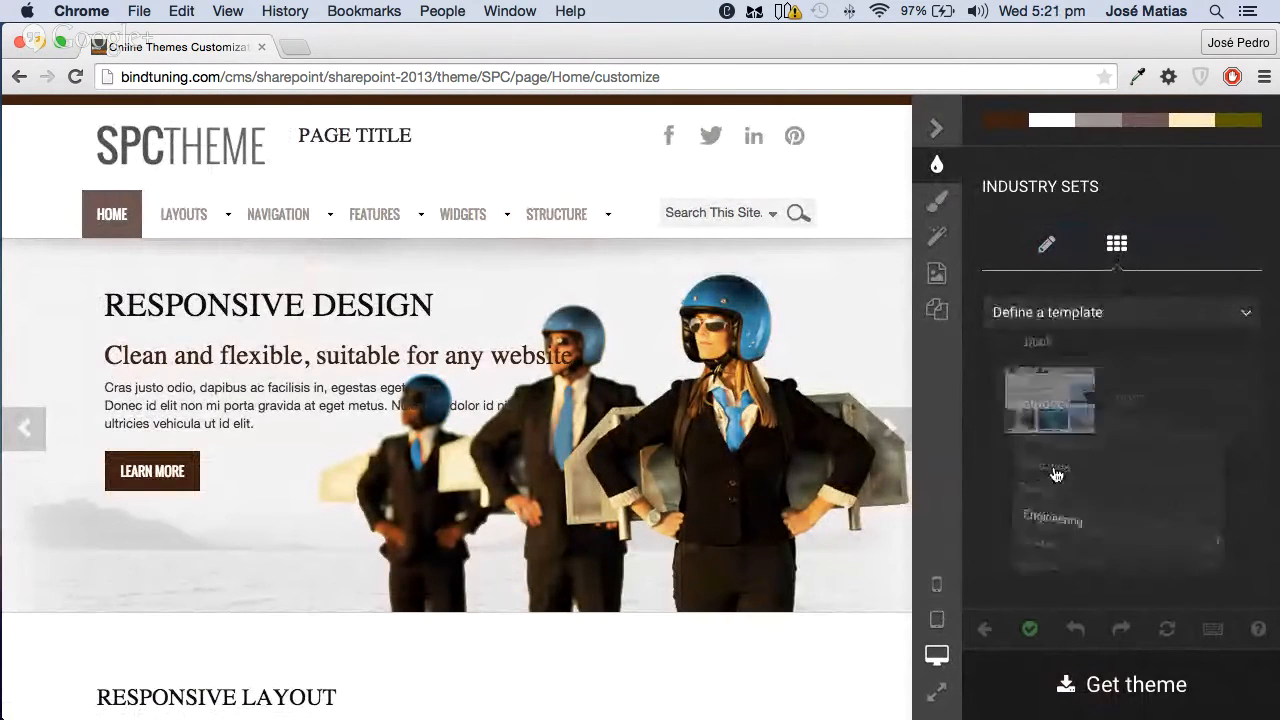
pyautogui.click(1048, 415)
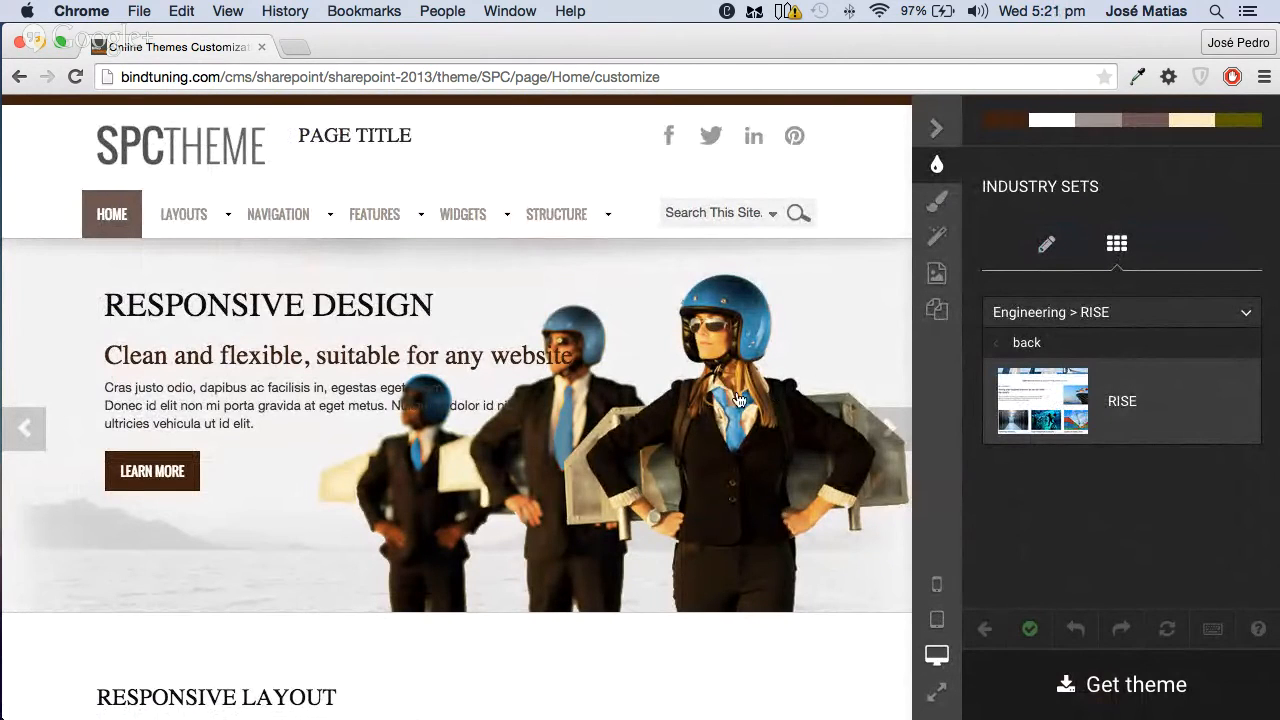
pyautogui.click(1045, 420)
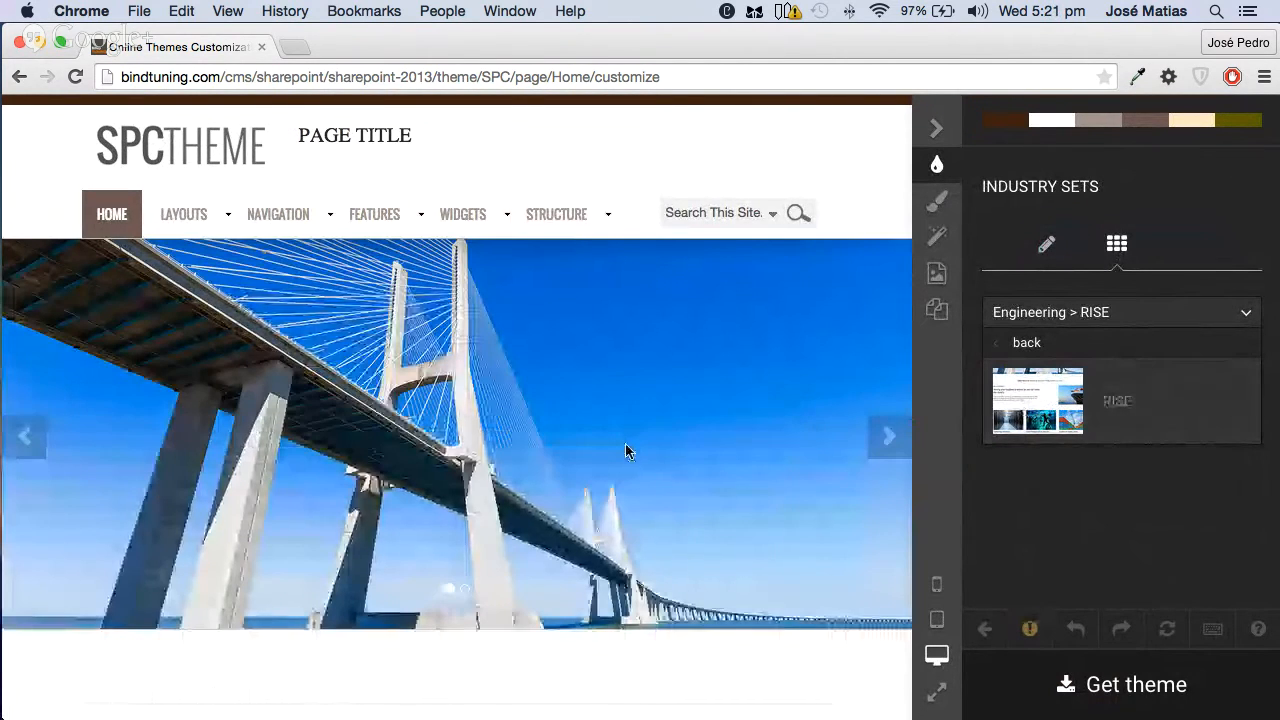
# Review the RISE demo content on the Home page from the banner down to the footer
pyautogui.scroll(-15, 630, 460)
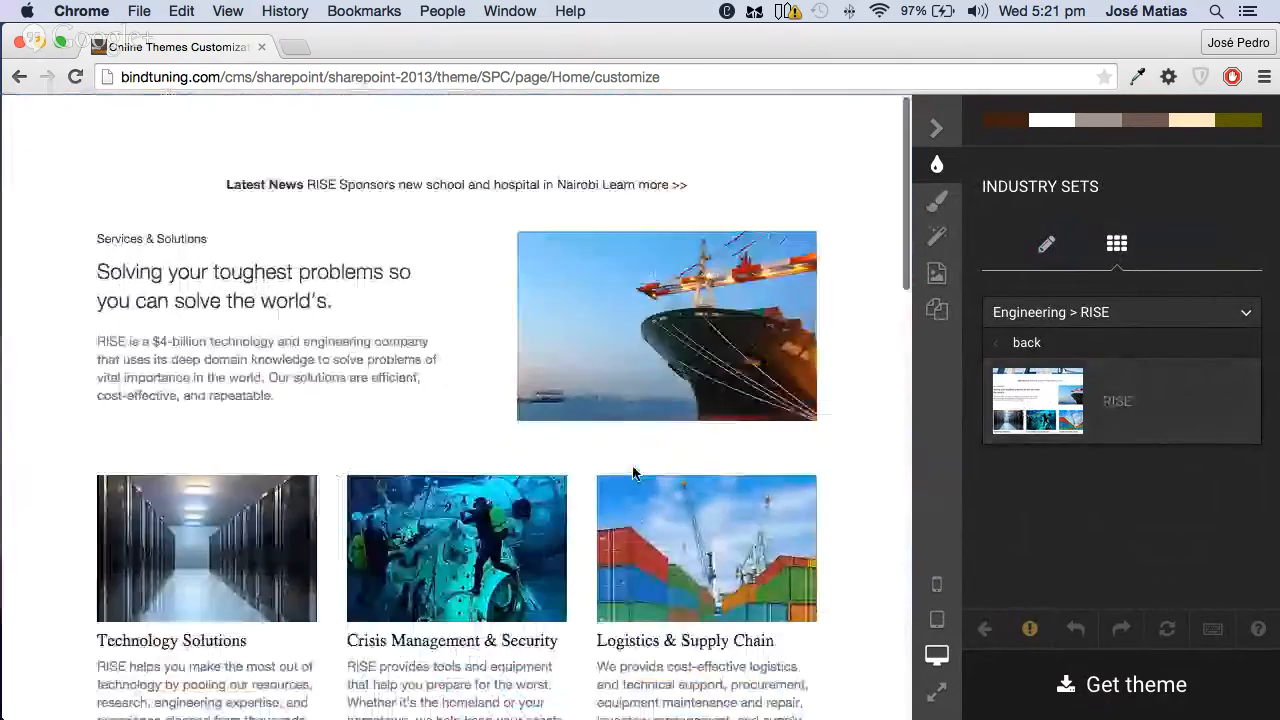
pyautogui.scroll(-10, 634, 470)
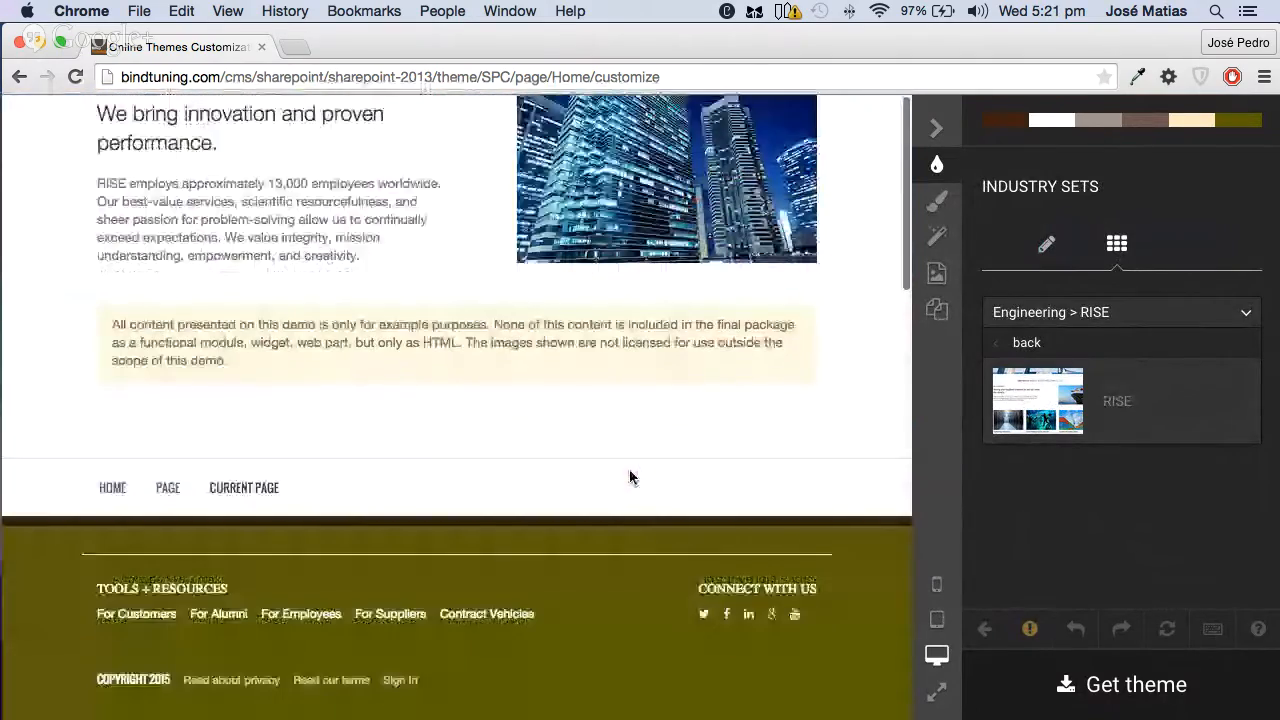
pyautogui.scroll(15, 629, 476)
pyautogui.scroll(5, 629, 470)
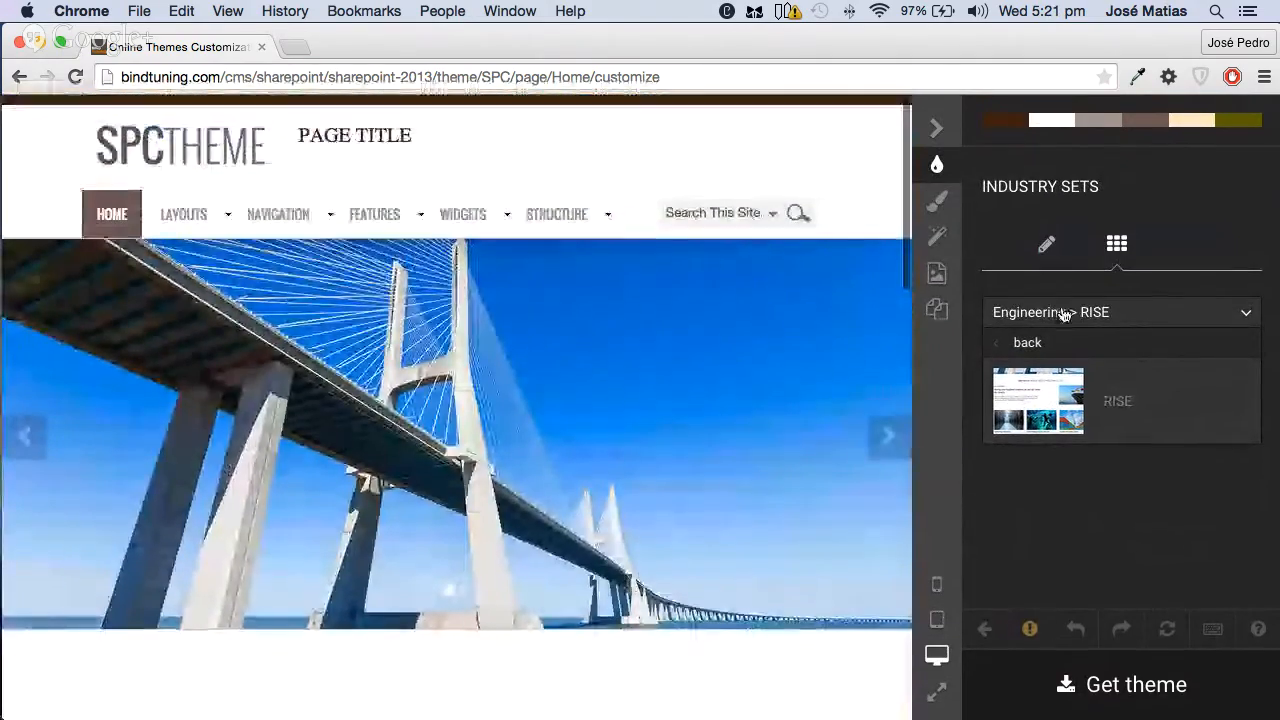
pyautogui.scroll(-4, 520, 488)
pyautogui.scroll(4, 520, 491)
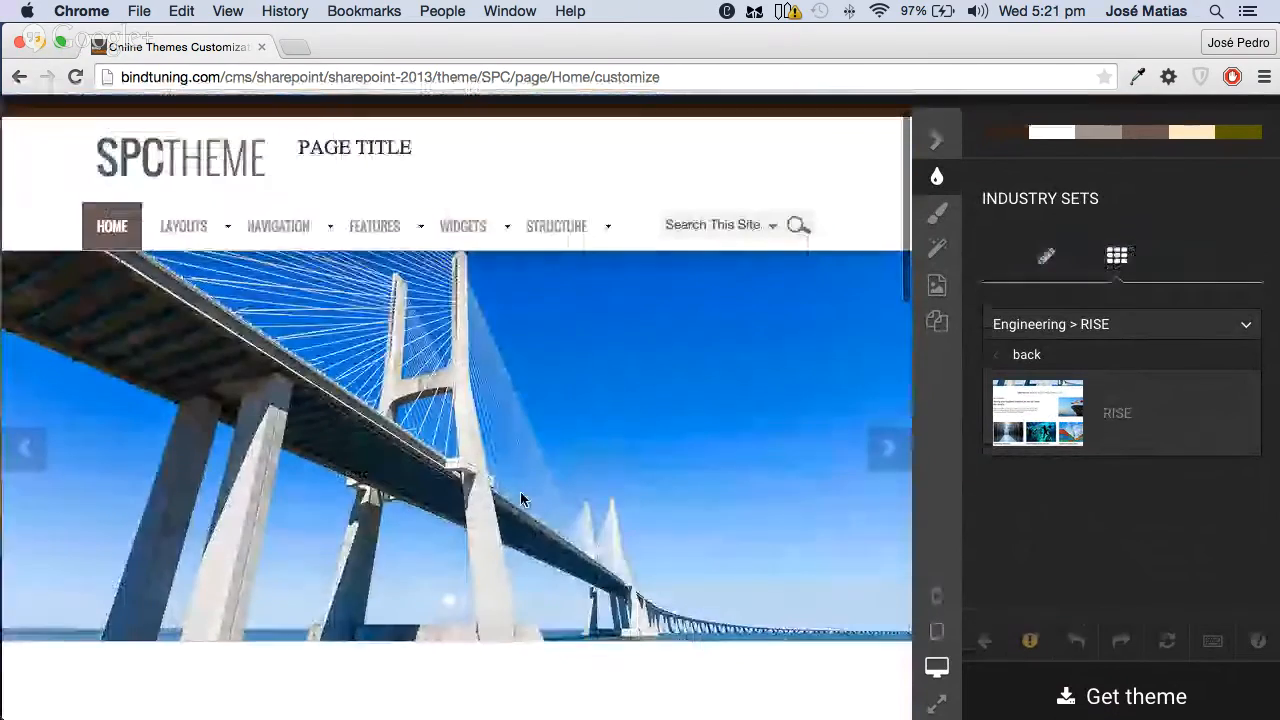
# Examine the RISE services and About sections and read the note on example content above the footer
pyautogui.scroll(-8, 489, 465)
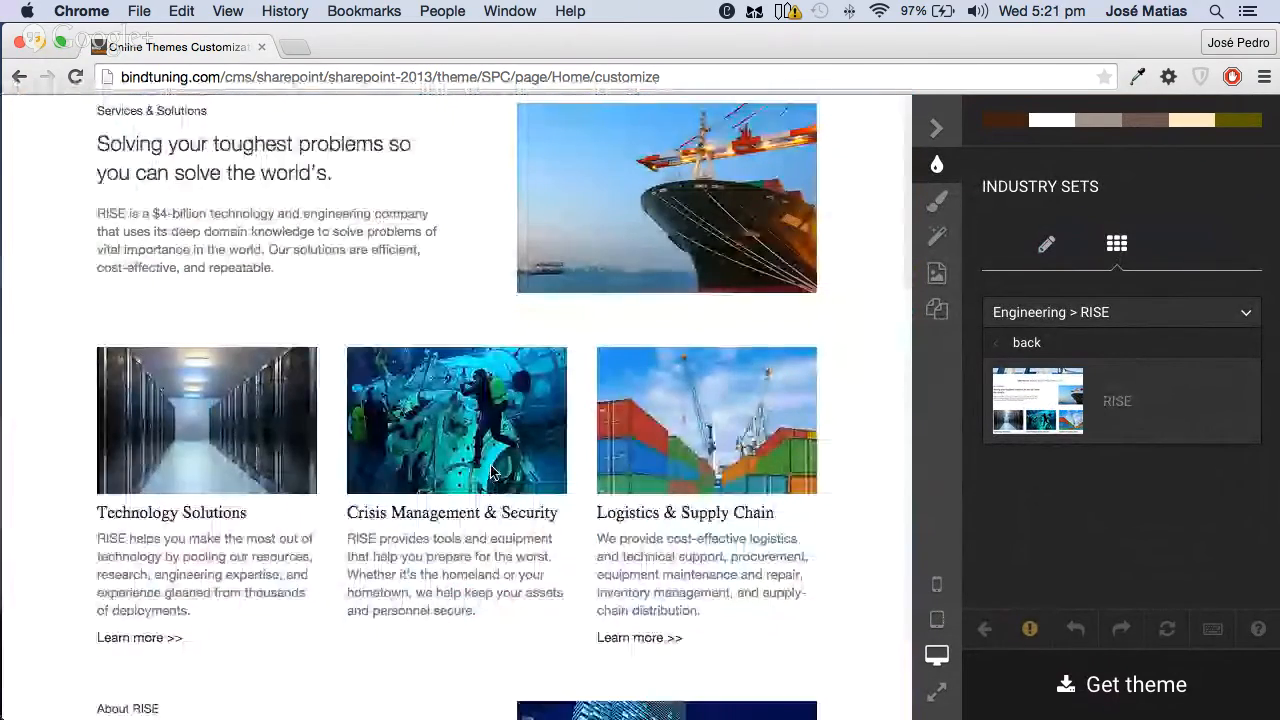
pyautogui.scroll(-4, 495, 468)
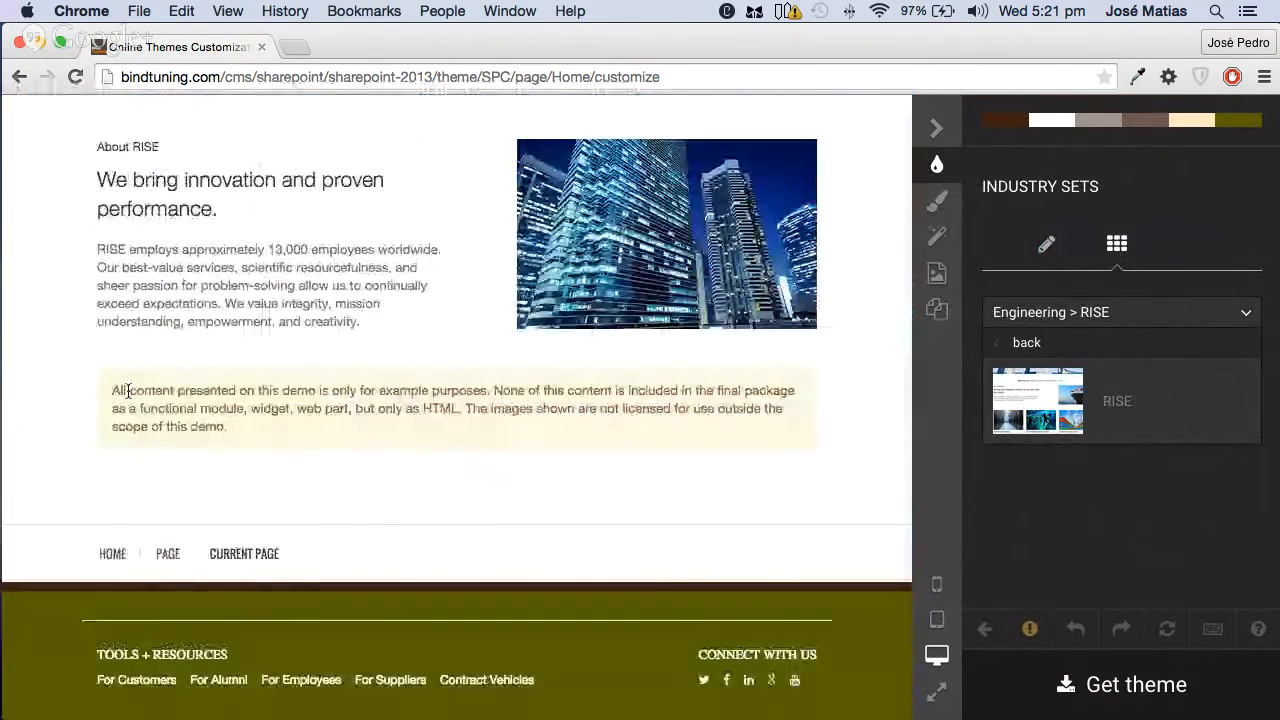
pyautogui.moveTo(115, 390); pyautogui.dragTo(240, 429)
pyautogui.click(187, 421)
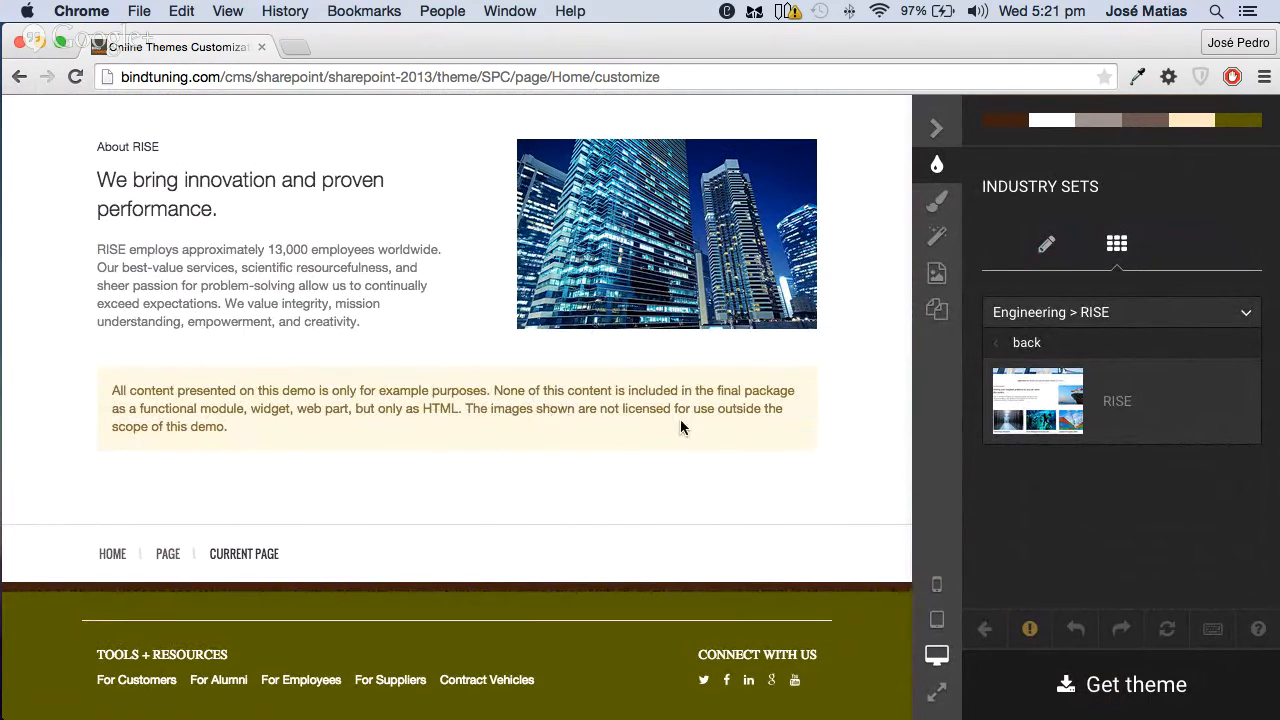
pyautogui.scroll(5, 557, 428)
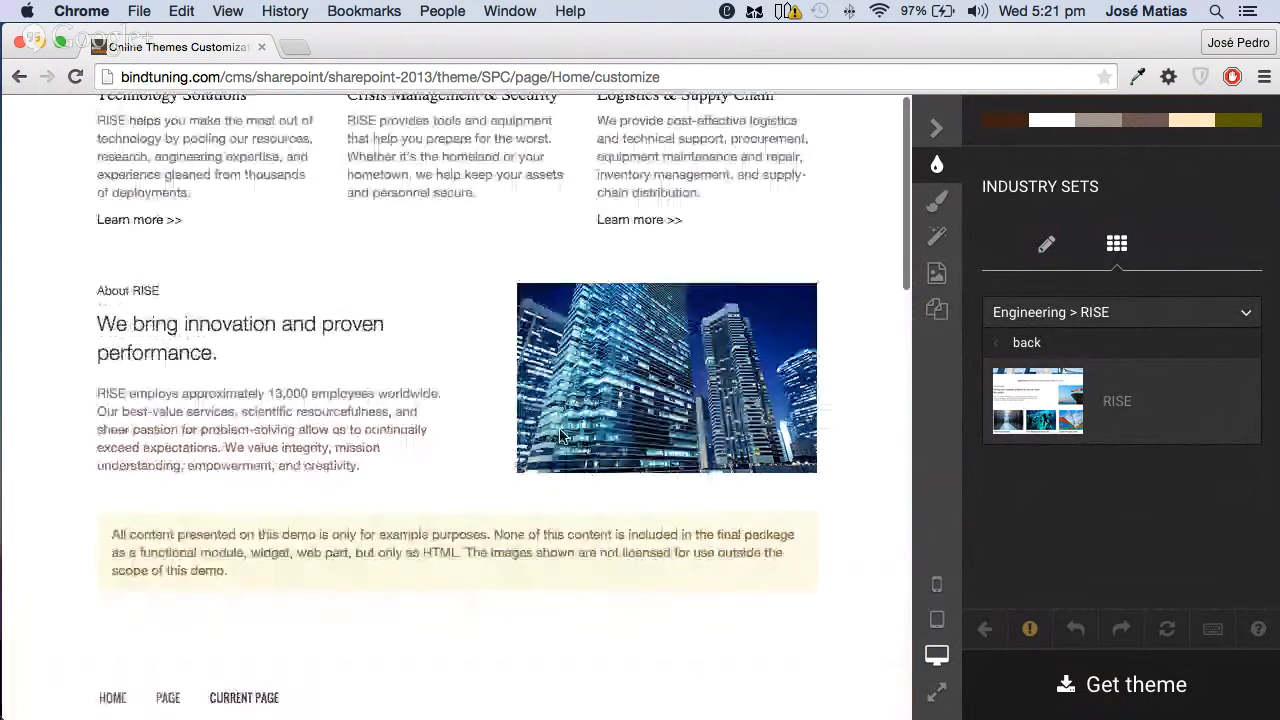
pyautogui.scroll(7, 559, 432)
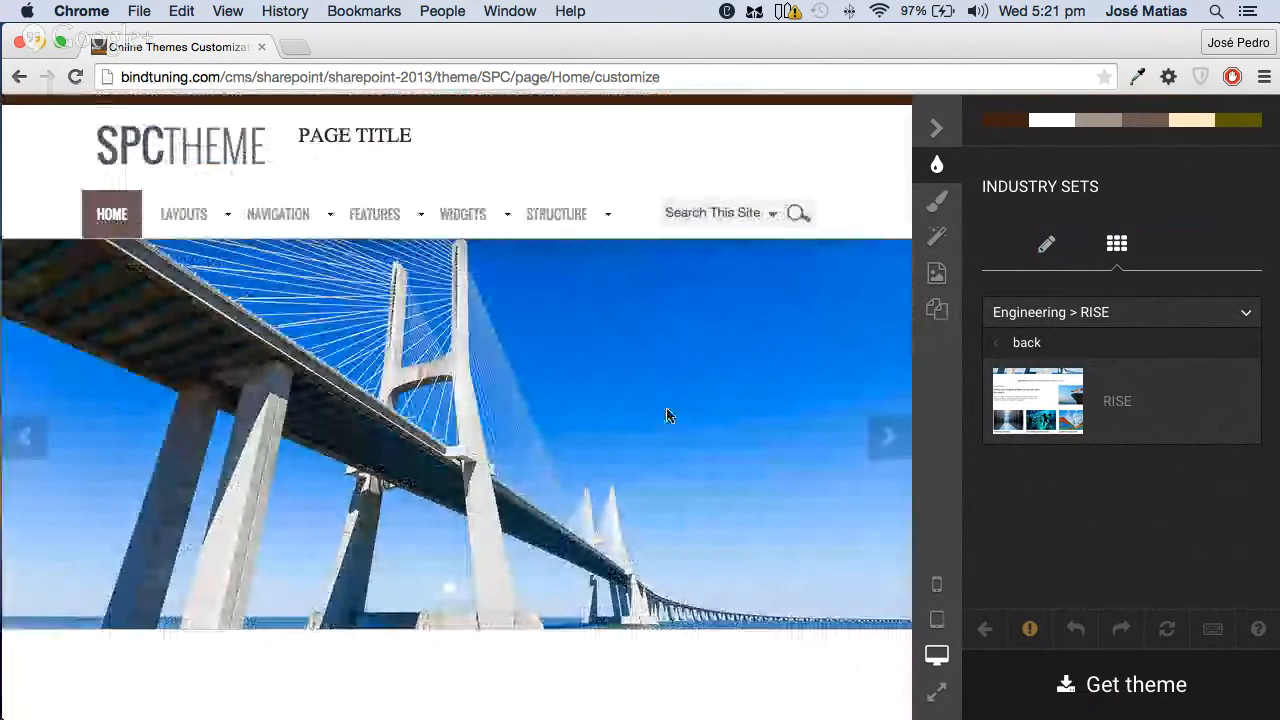
pyautogui.scroll(-7, 669, 417)
pyautogui.scroll(5, 675, 413)
pyautogui.scroll(3, 675, 413)
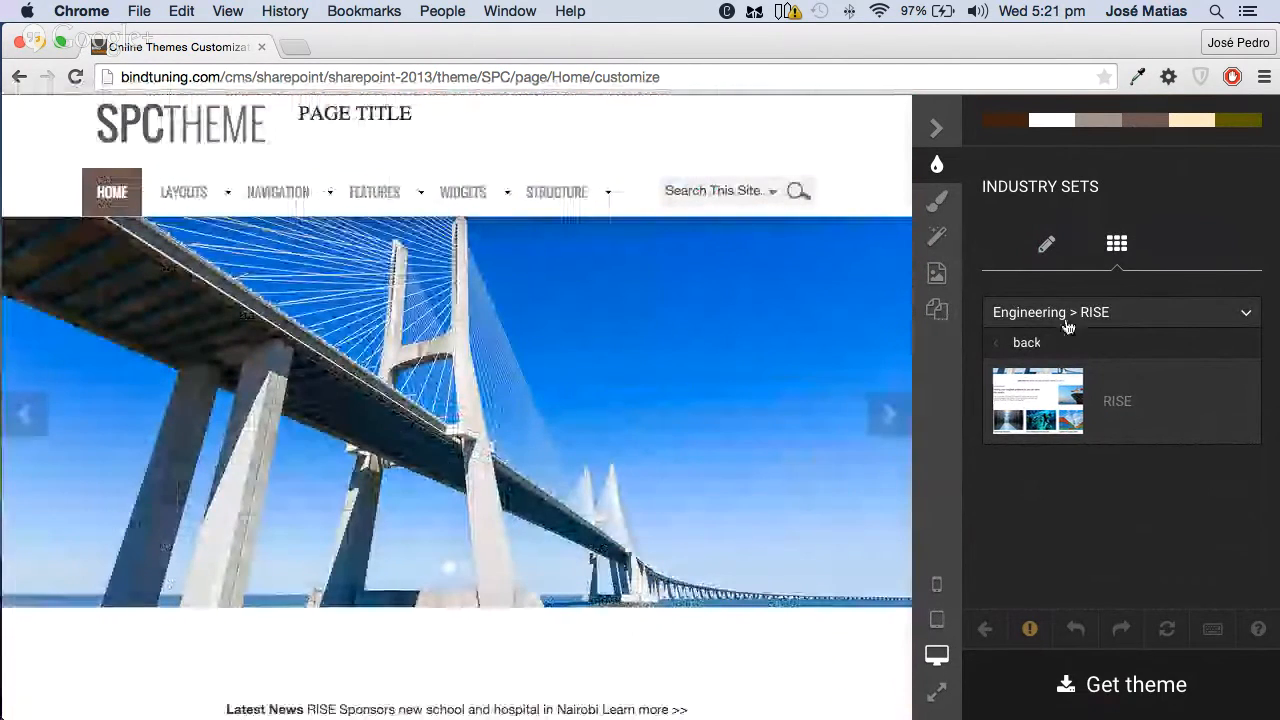
# Apply the saved "My First Customization" to the Home page and check the page with it
pyautogui.click(937, 309)
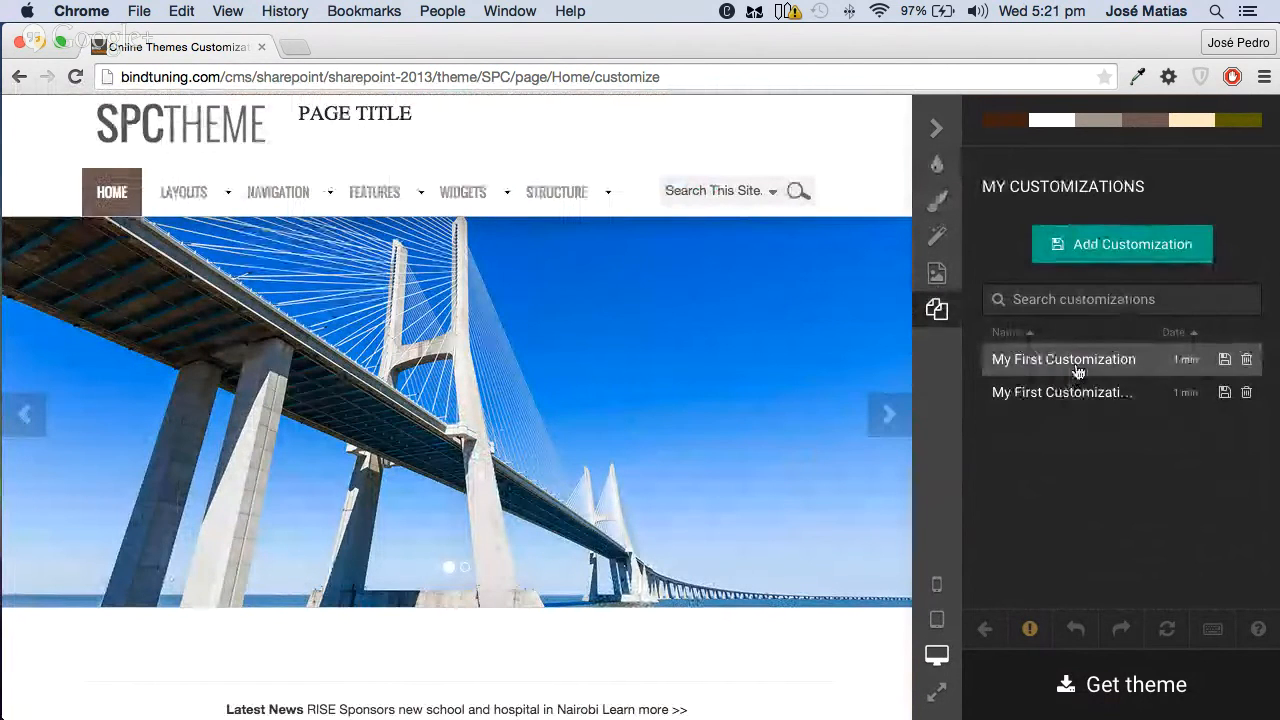
pyautogui.click(1080, 362)
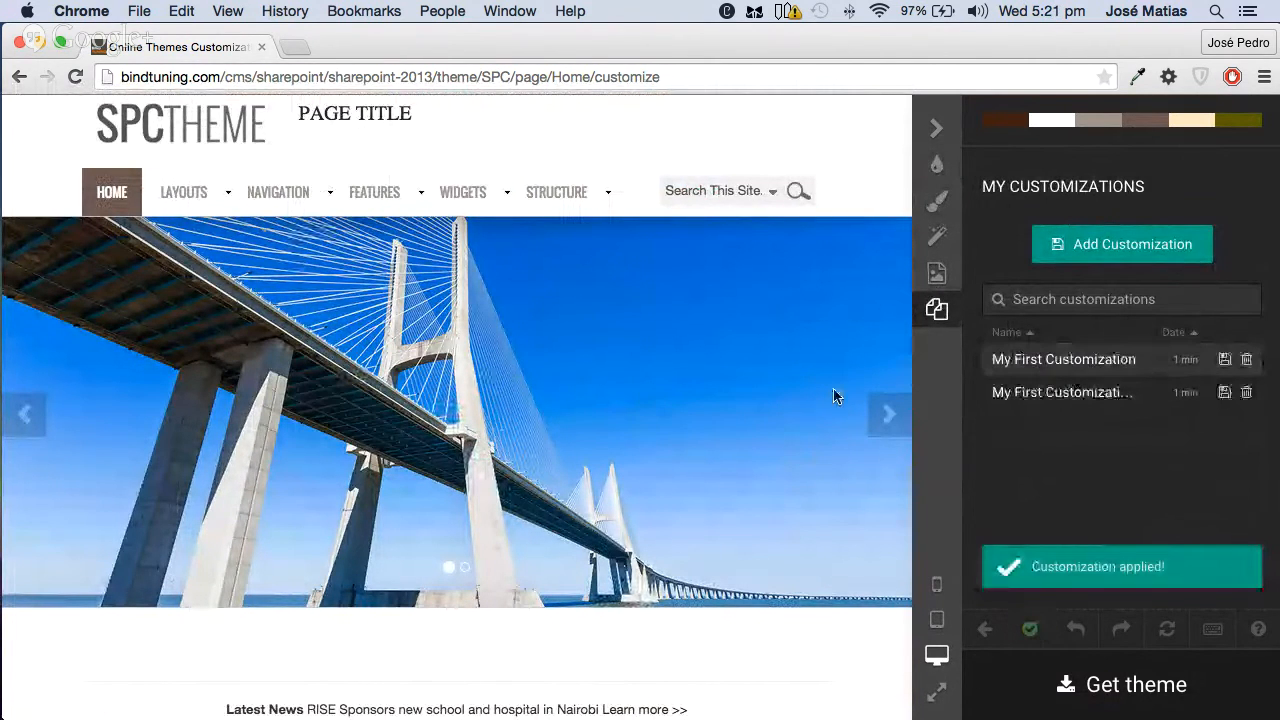
pyautogui.scroll(-6, 307, 420)
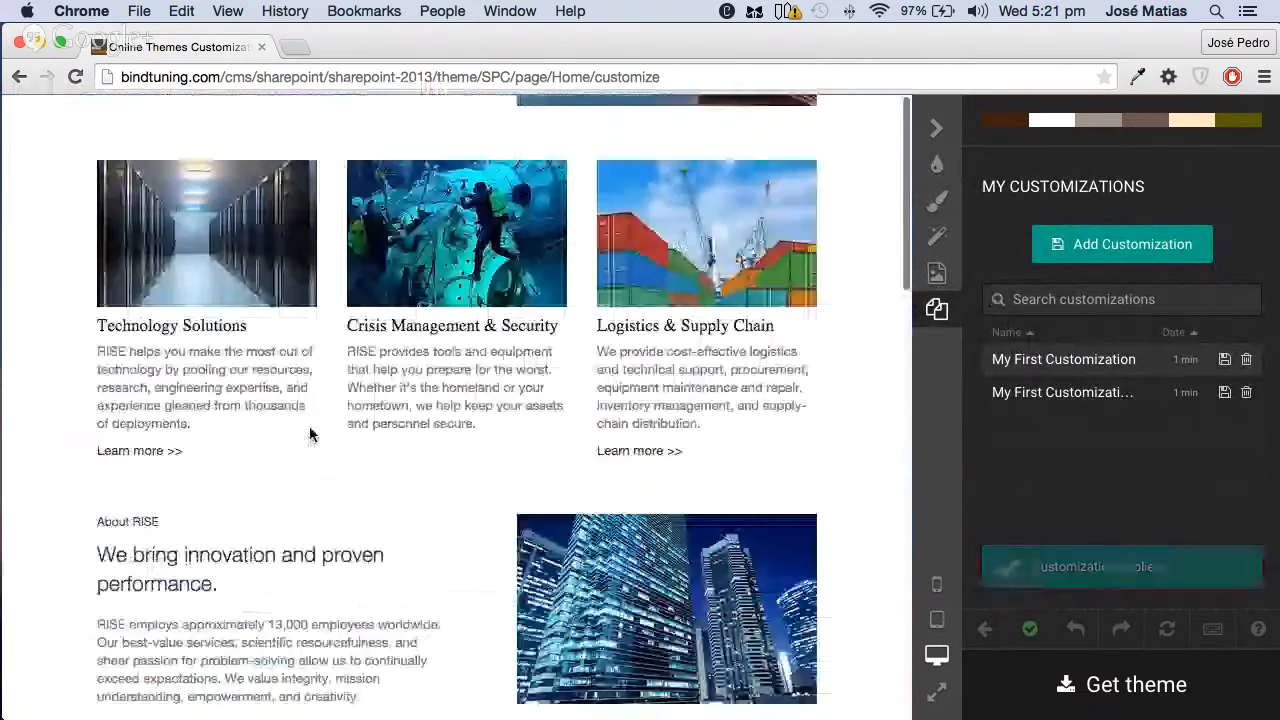
pyautogui.scroll(6, 307, 430)
pyautogui.moveTo(160, 245)
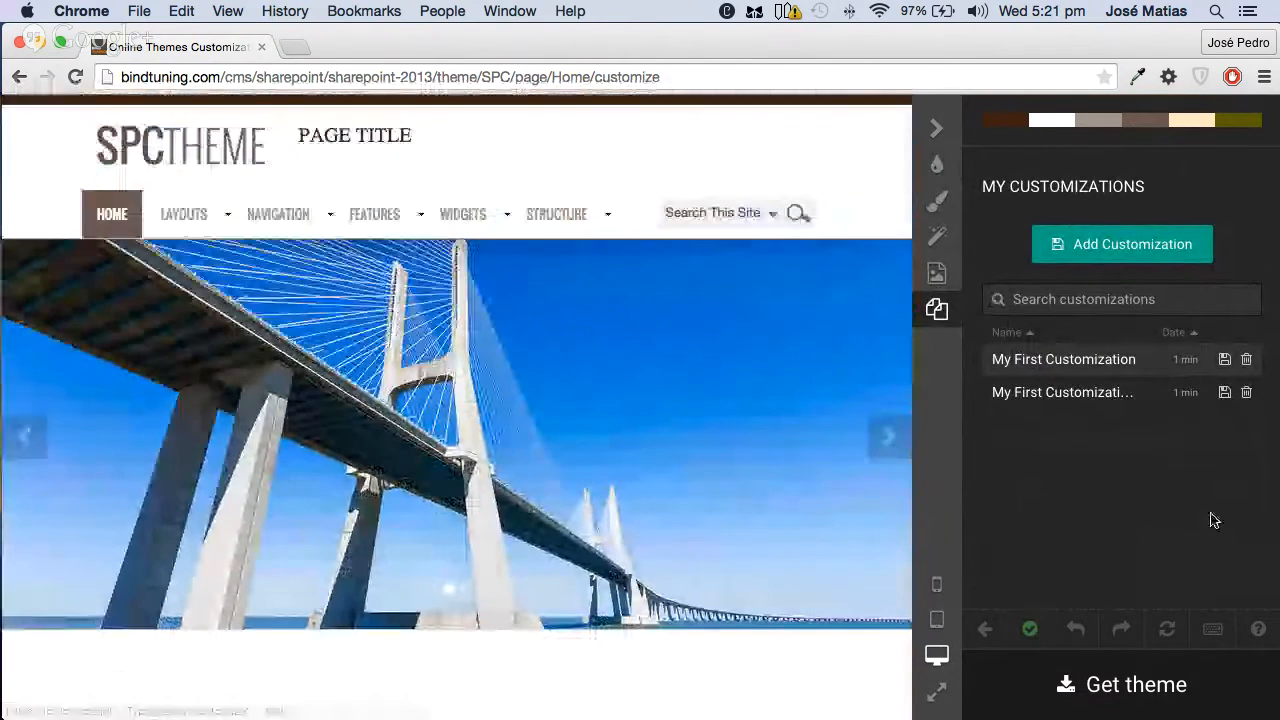
# Start getting the customized theme, name it MYSPCTHEME and read the terms and conditions for trial downloads
pyautogui.click(1120, 688)
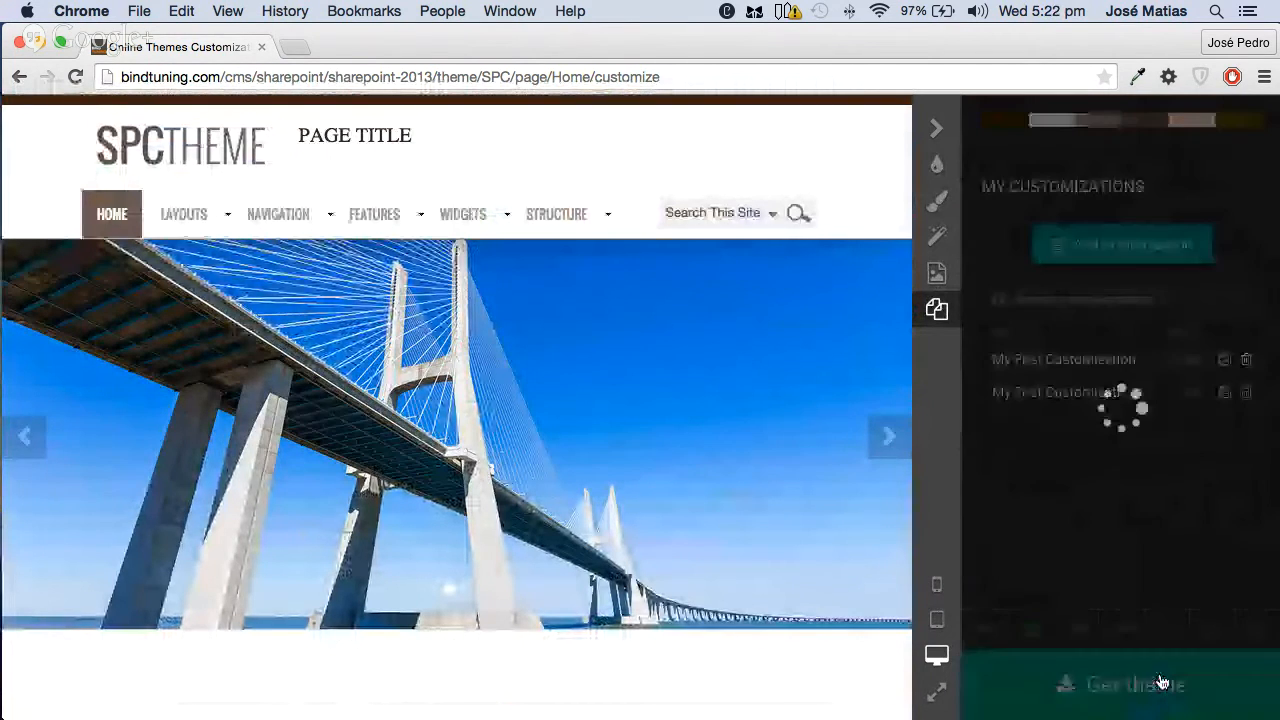
pyautogui.click(603, 215)
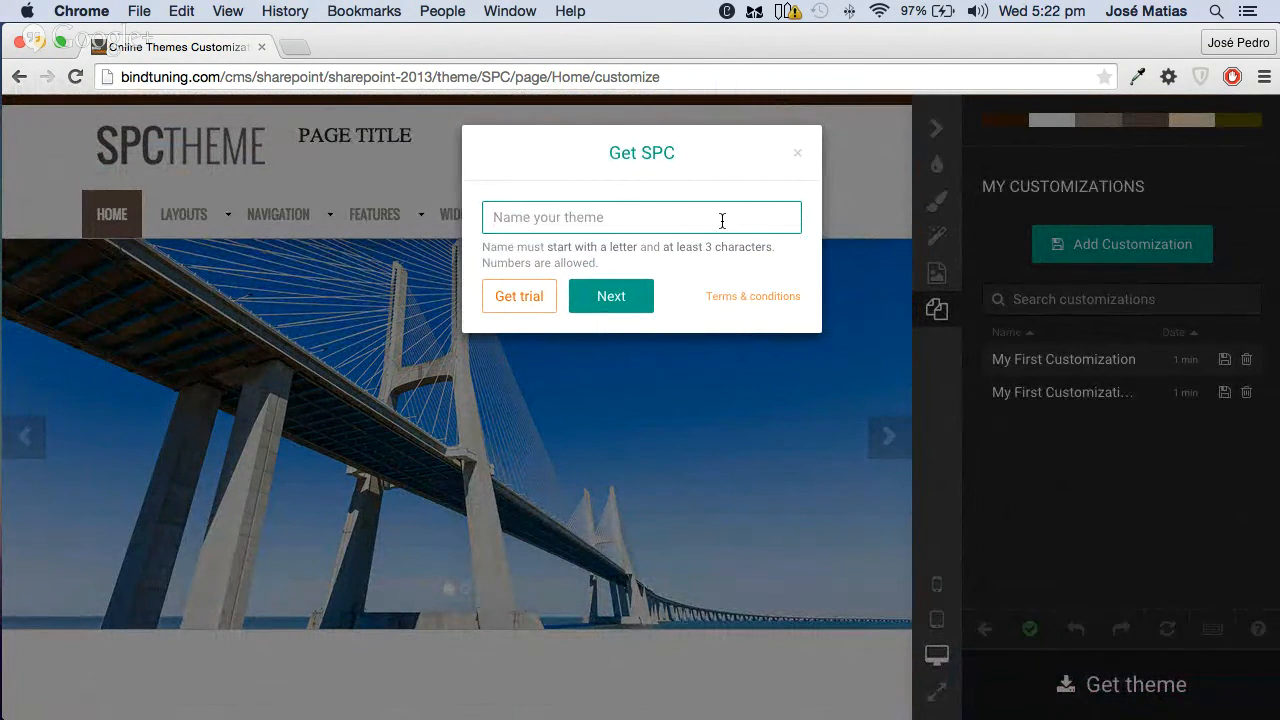
pyautogui.write('MYSPCTHEME')
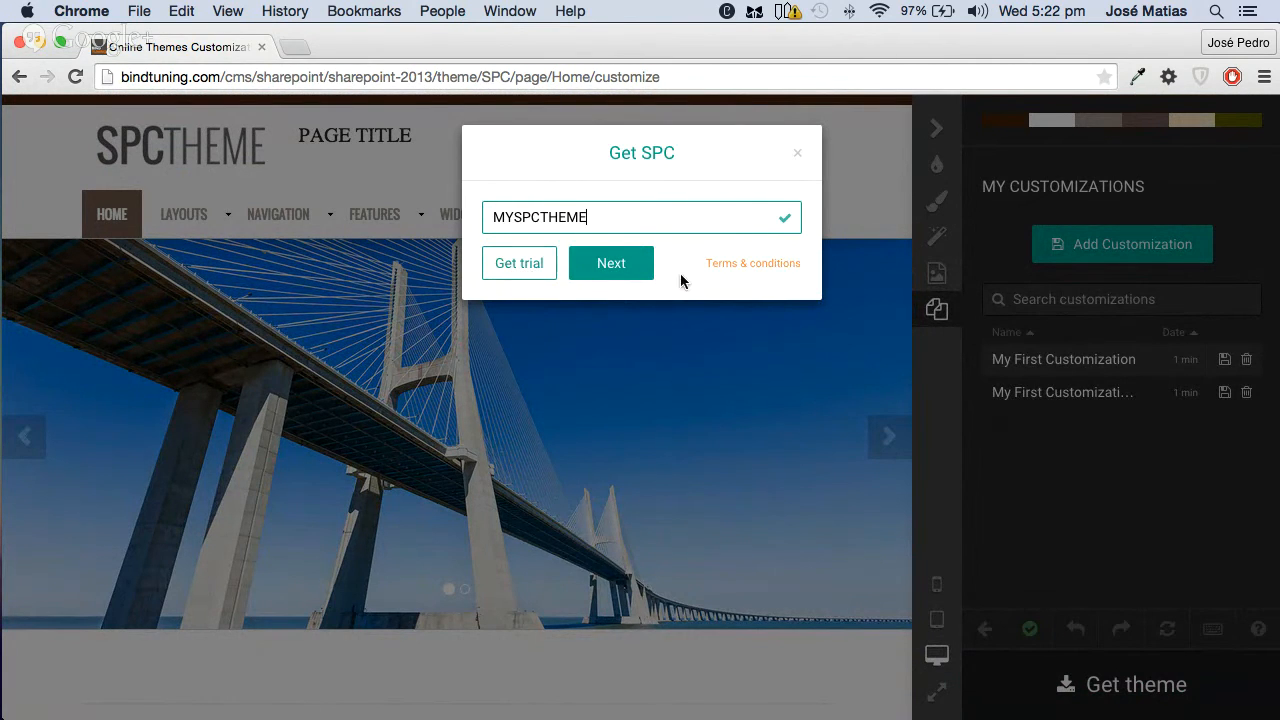
pyautogui.click(772, 264)
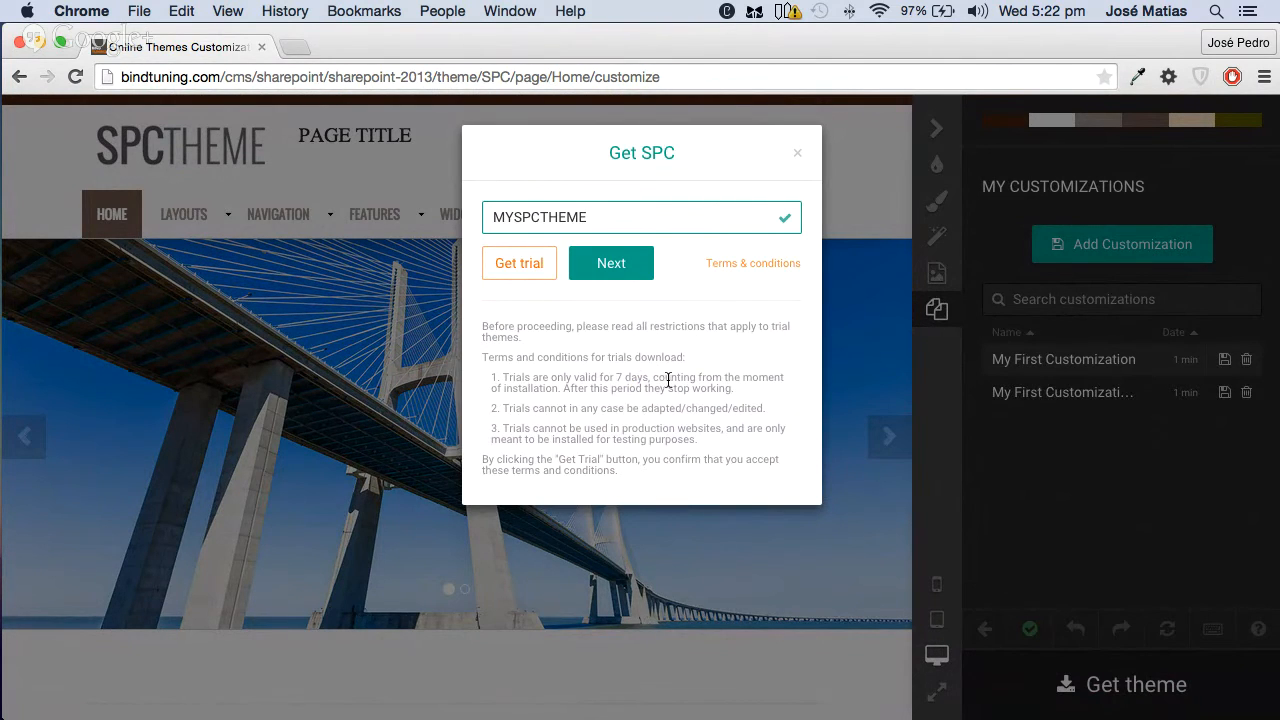
pyautogui.click(746, 270)
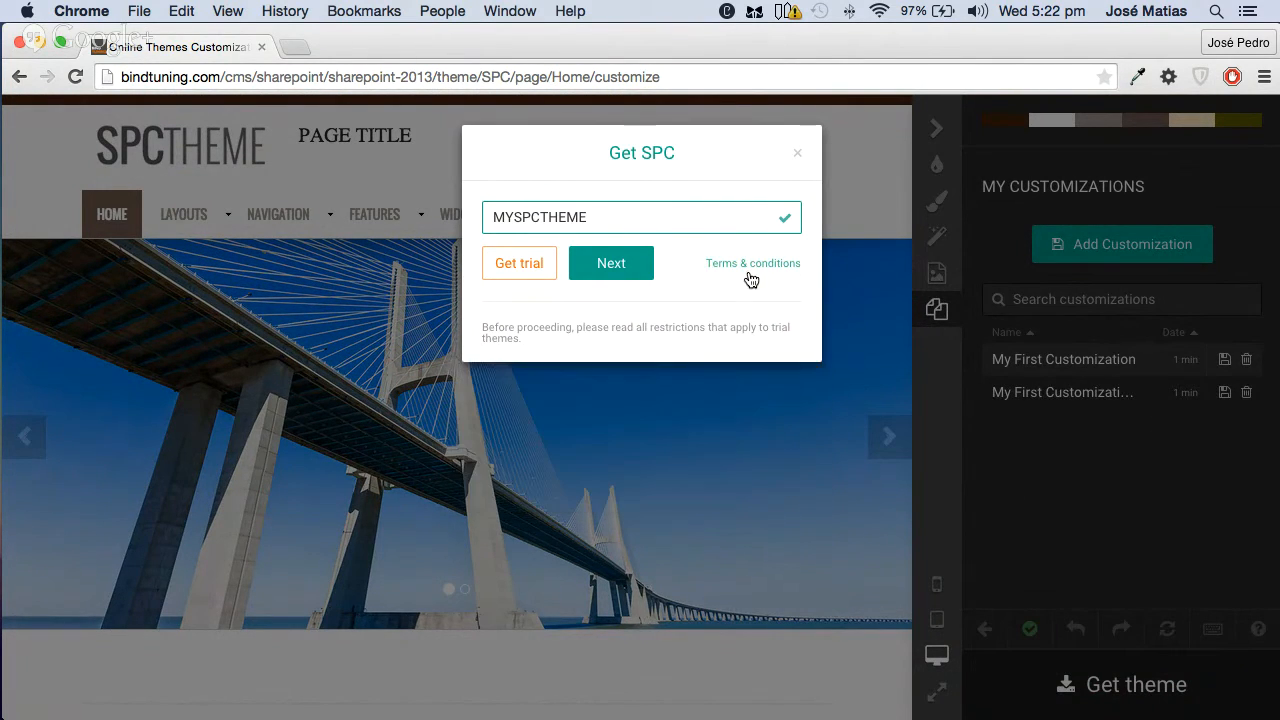
# Continue to the SharePoint license choice, check the options for buying a new license, and get the theme with the existing credits
pyautogui.click(614, 265)
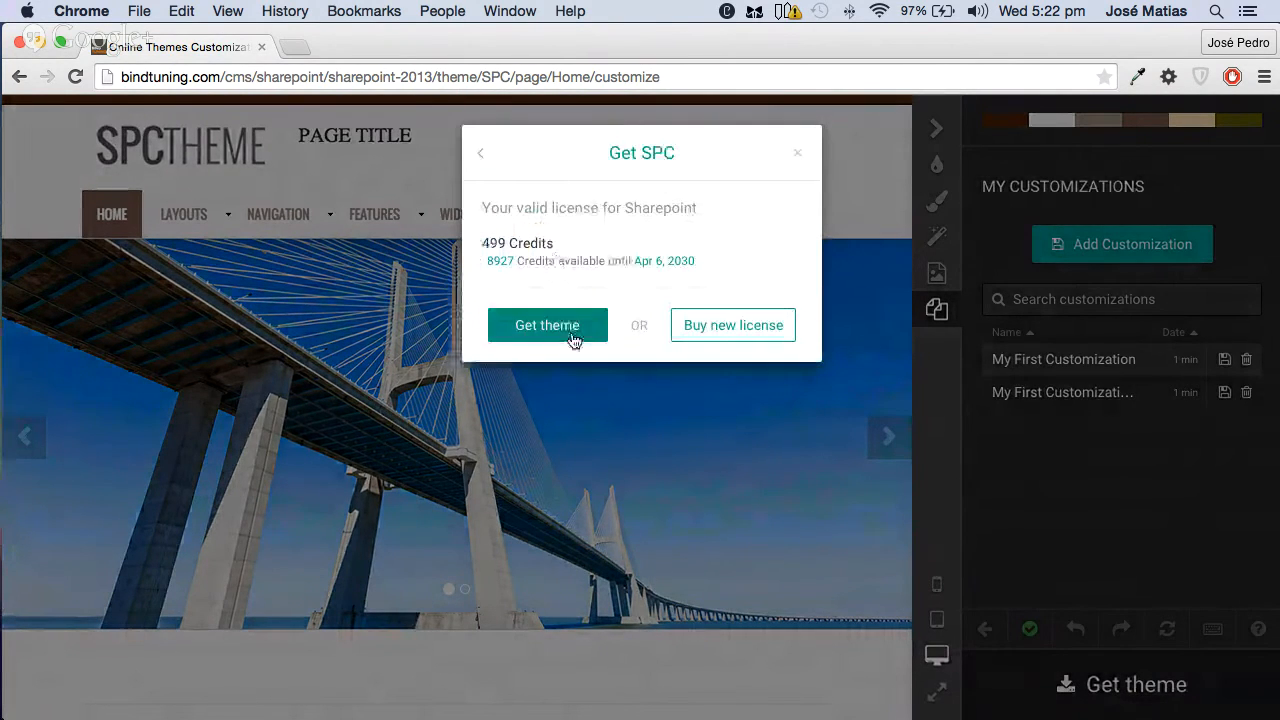
pyautogui.click(721, 331)
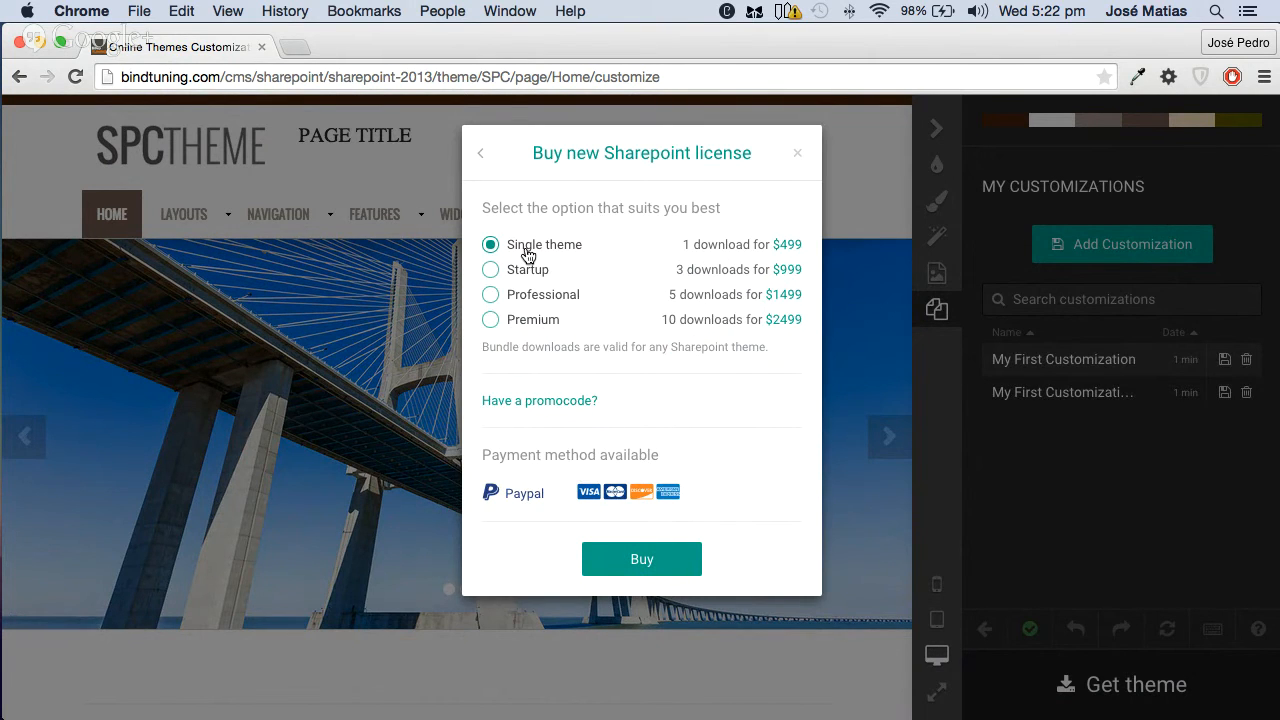
pyautogui.click(480, 155)
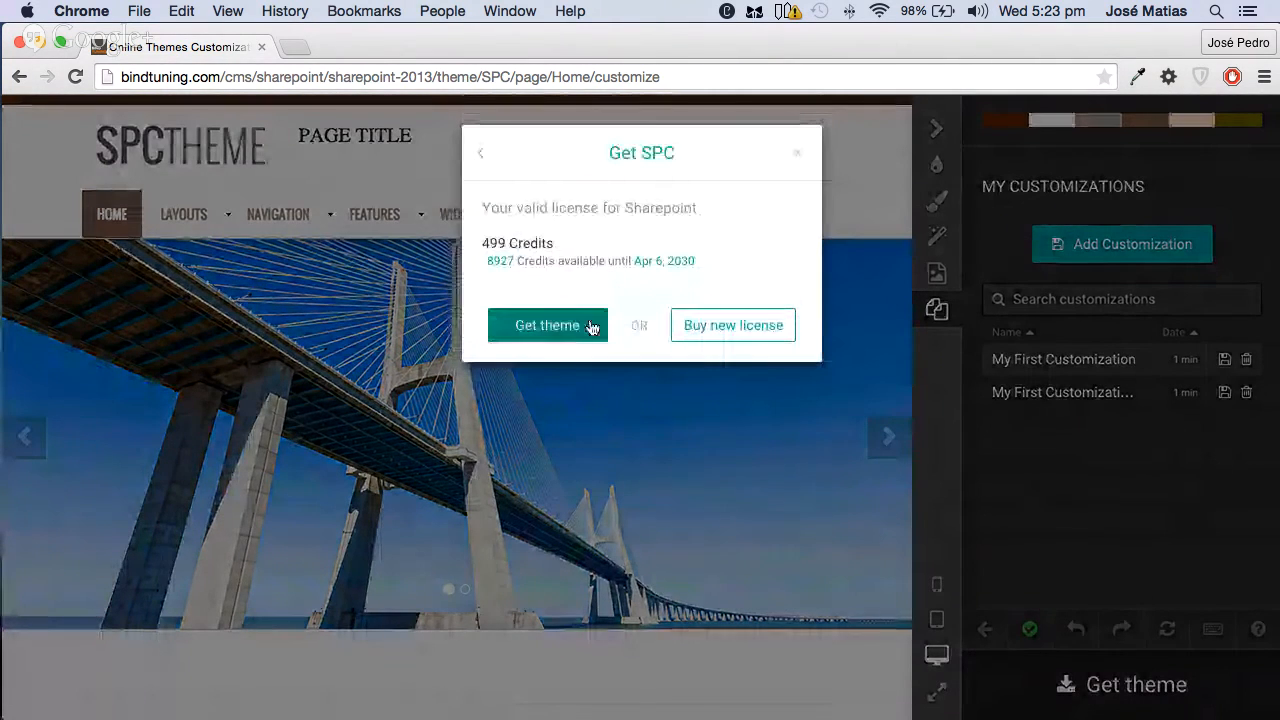
pyautogui.click(548, 327)
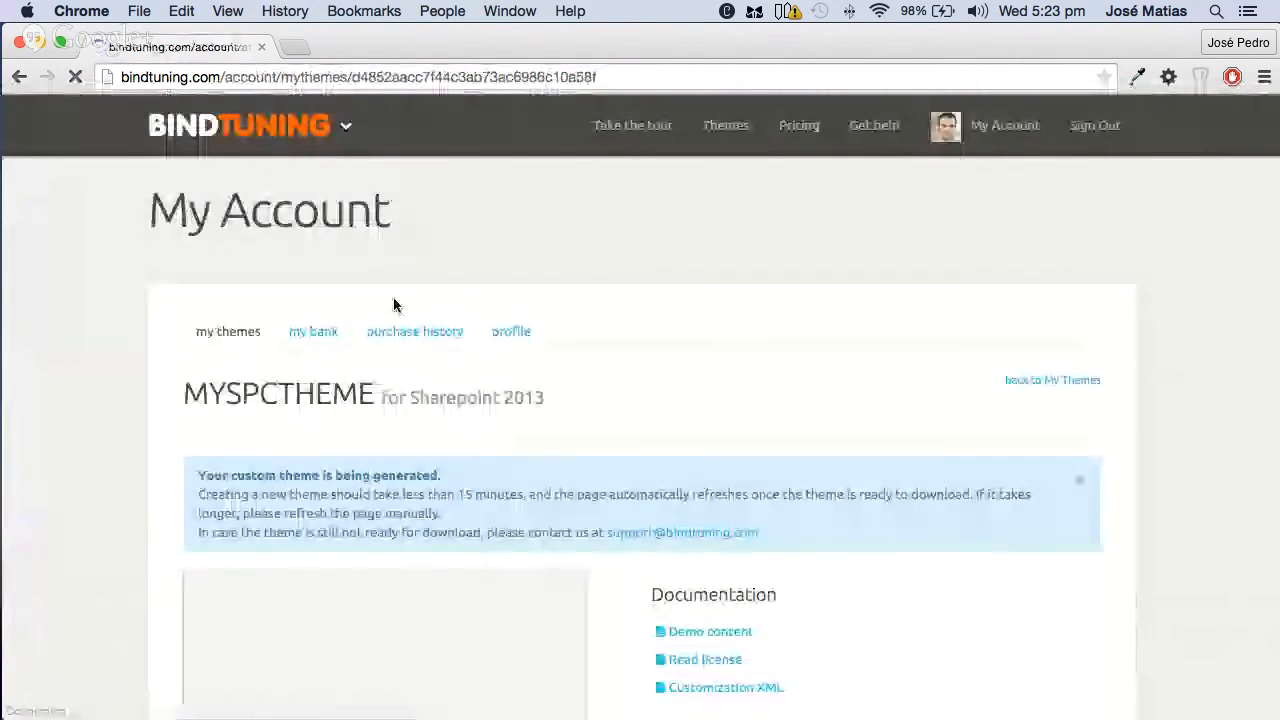
# Examine the MYSPCTHEME account page, including the generation notice, documentation links and order details
pyautogui.scroll(-2, 531, 343)
pyautogui.scroll(-5, 532, 348)
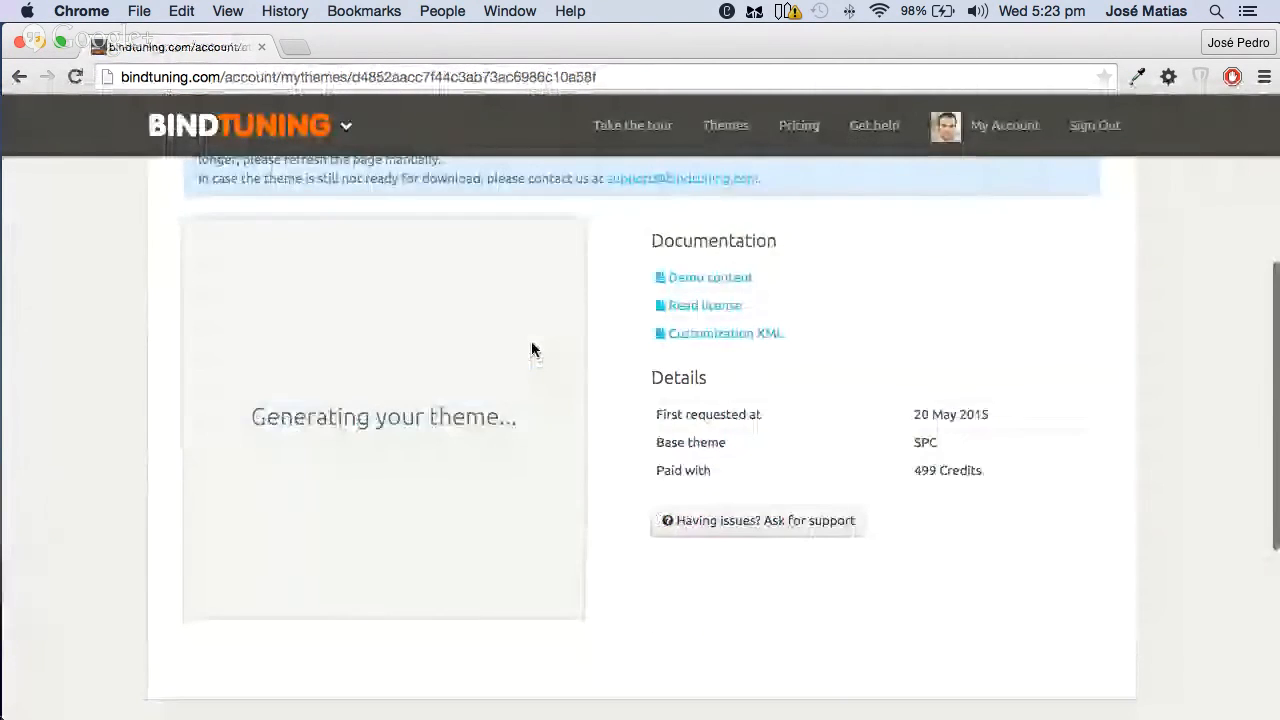
pyautogui.scroll(4, 531, 350)
pyautogui.scroll(-1, 530, 351)
pyautogui.scroll(-1, 531, 350)
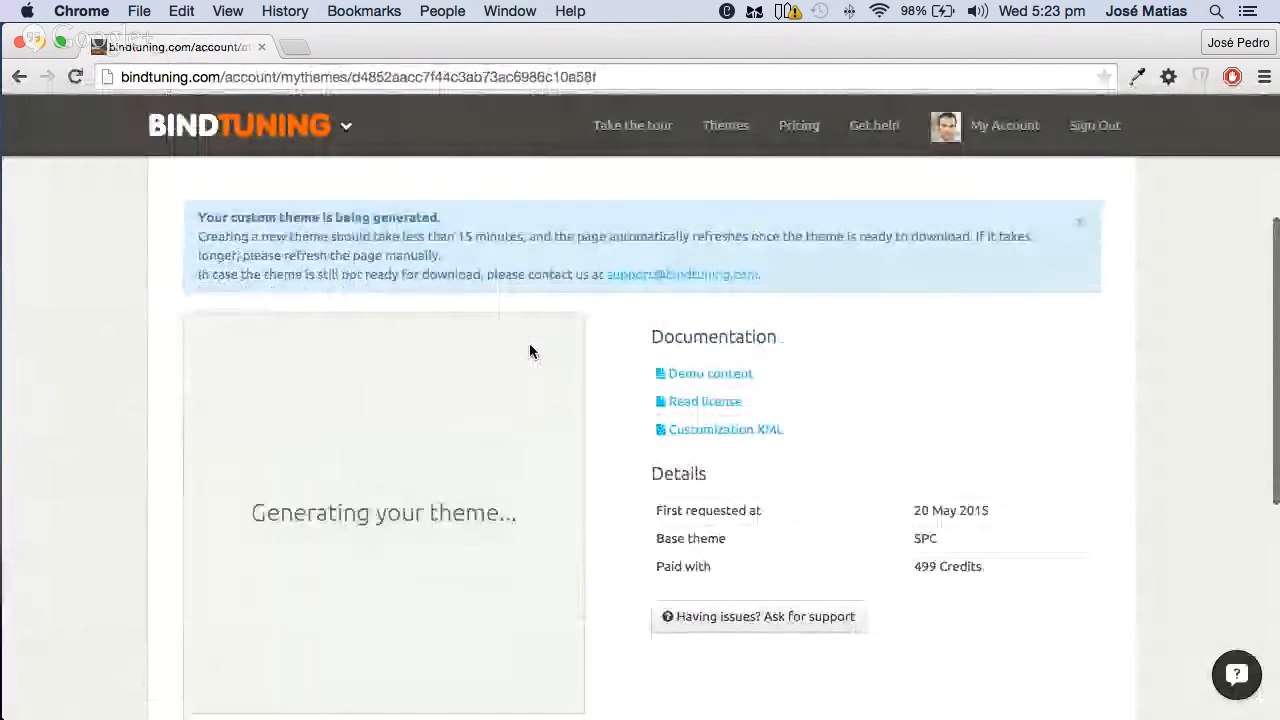
pyautogui.scroll(-1, 531, 350)
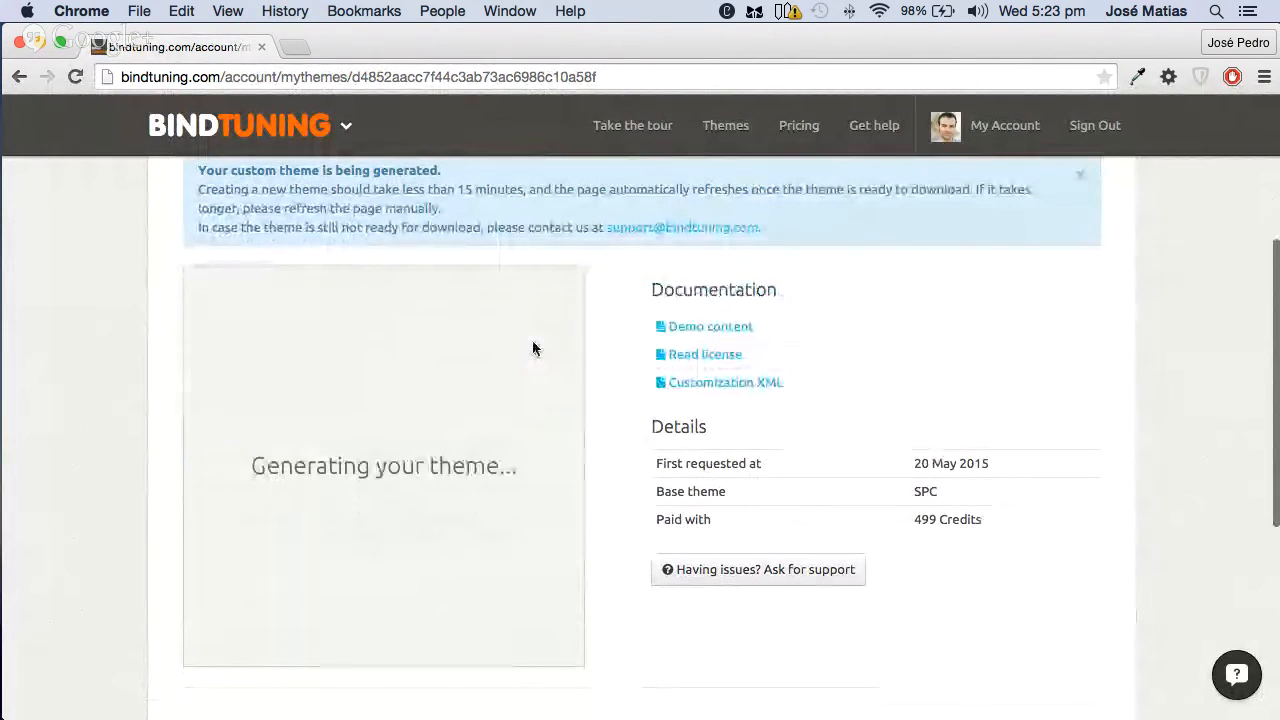
pyautogui.scroll(2, 532, 345)
pyautogui.scroll(2, 527, 347)
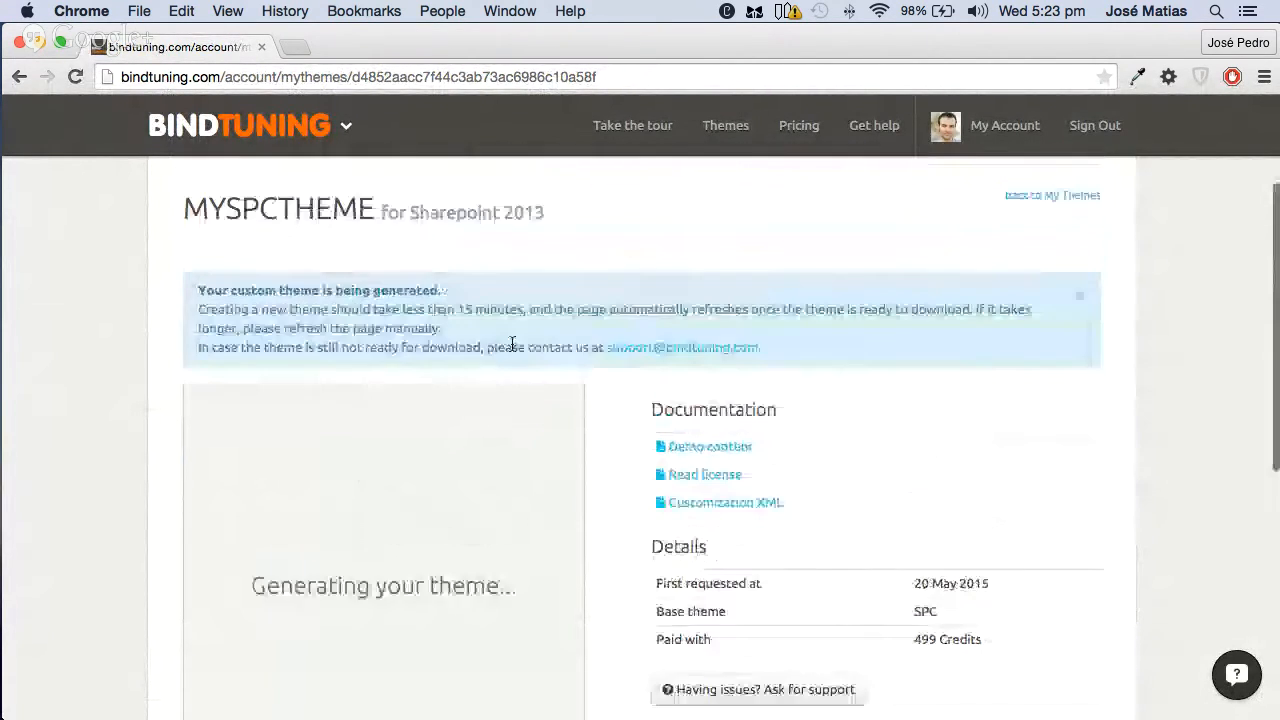
pyautogui.scroll(-1, 511, 351)
pyautogui.scroll(-1, 513, 351)
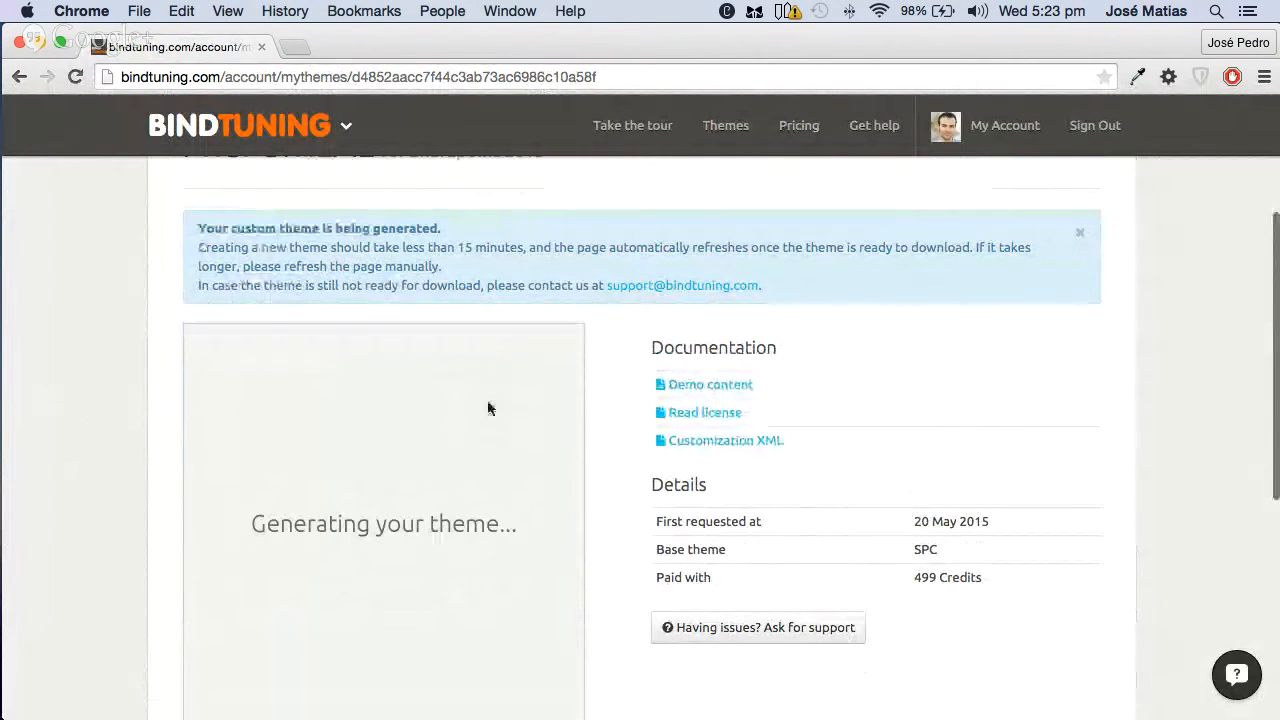
pyautogui.scroll(-1, 489, 400)
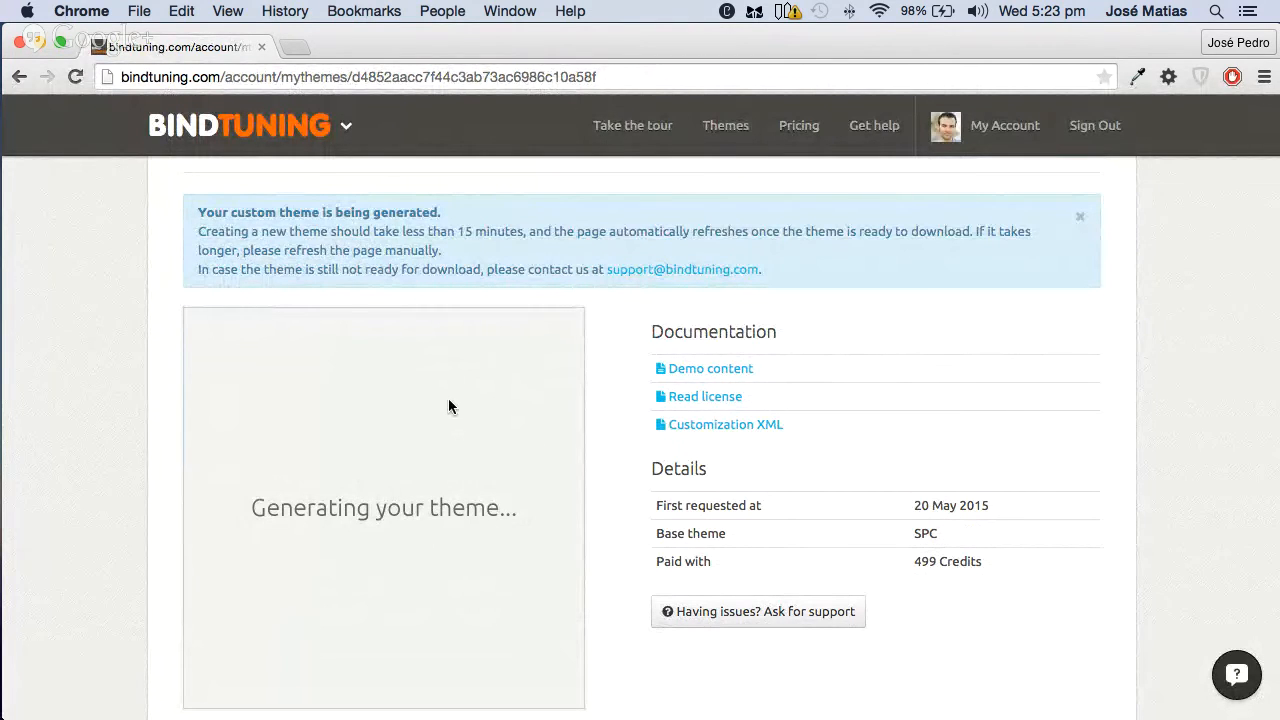
pyautogui.scroll(-2, 446, 400)
pyautogui.scroll(2, 446, 400)
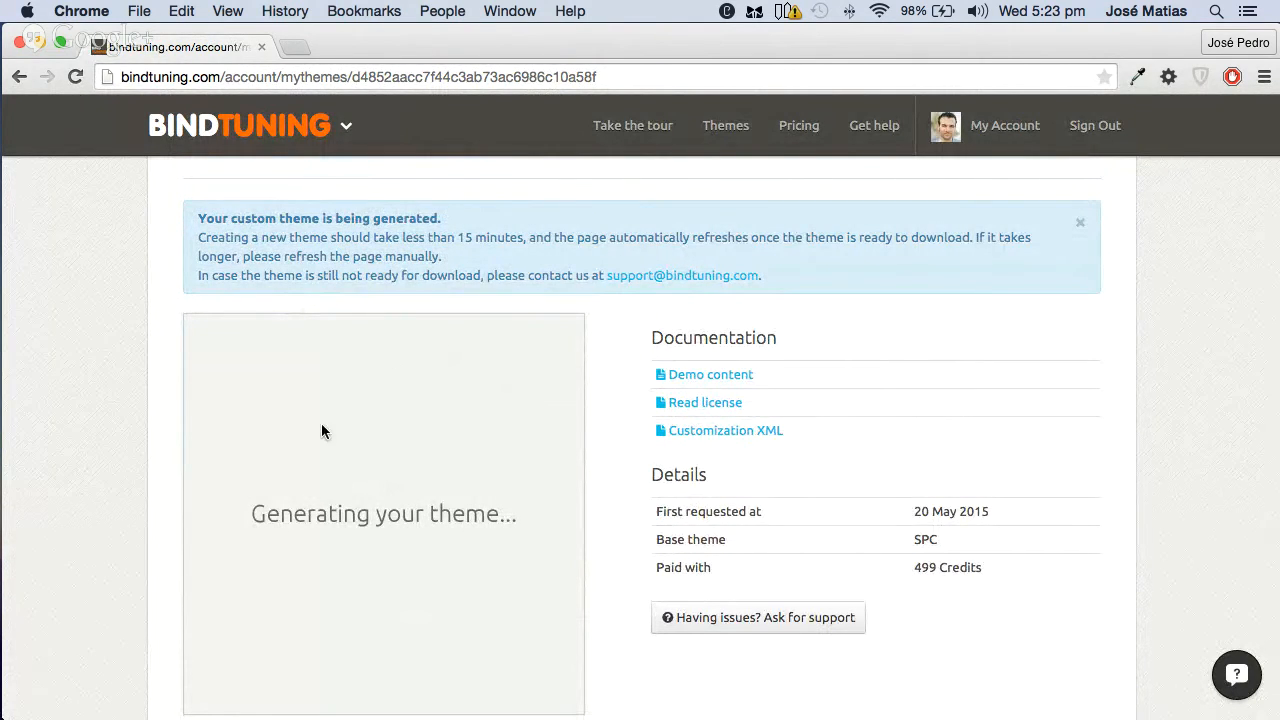
pyautogui.scroll(-1, 292, 350)
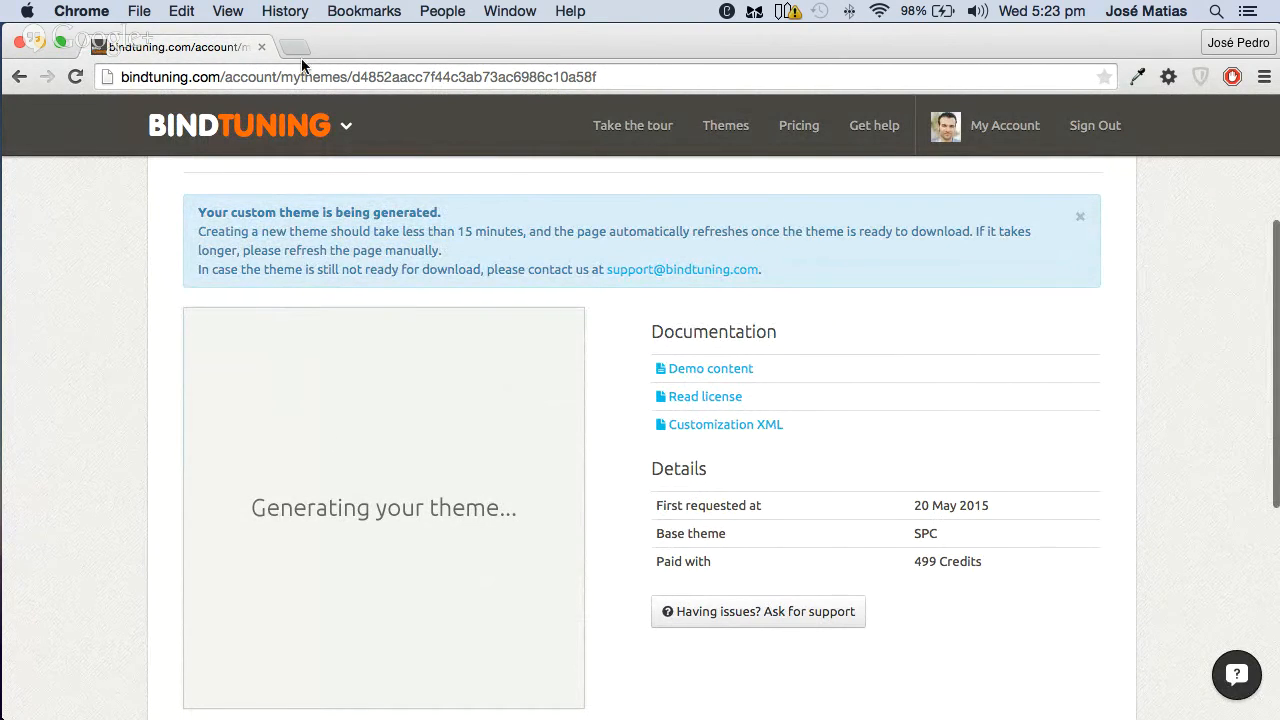
# Open the Home page customizer of the SPC theme for office-365-v2013 in a new browser tab
pyautogui.press('super+t')
pyautogui.write('bindin')
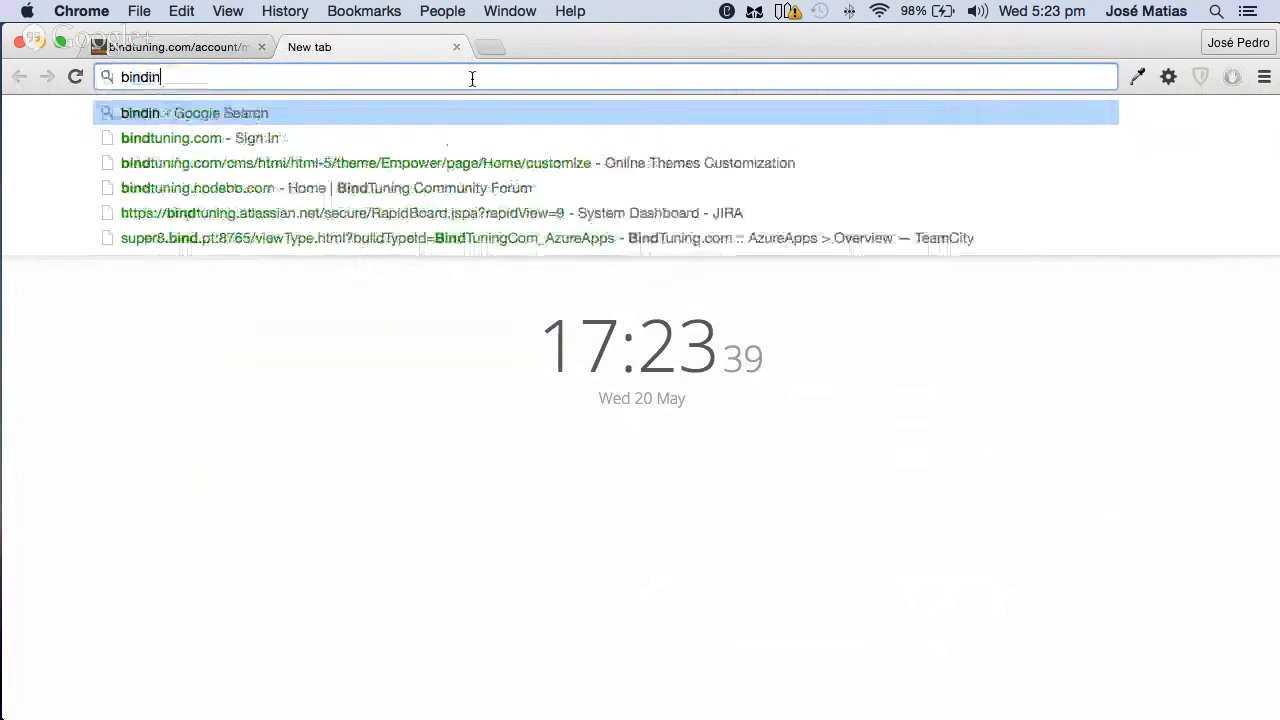
pyautogui.write('tu')
pyautogui.press('BackSpace')
pyautogui.press('BackSpace')
pyautogui.press('BackSpace')
pyautogui.press('BackSpace')
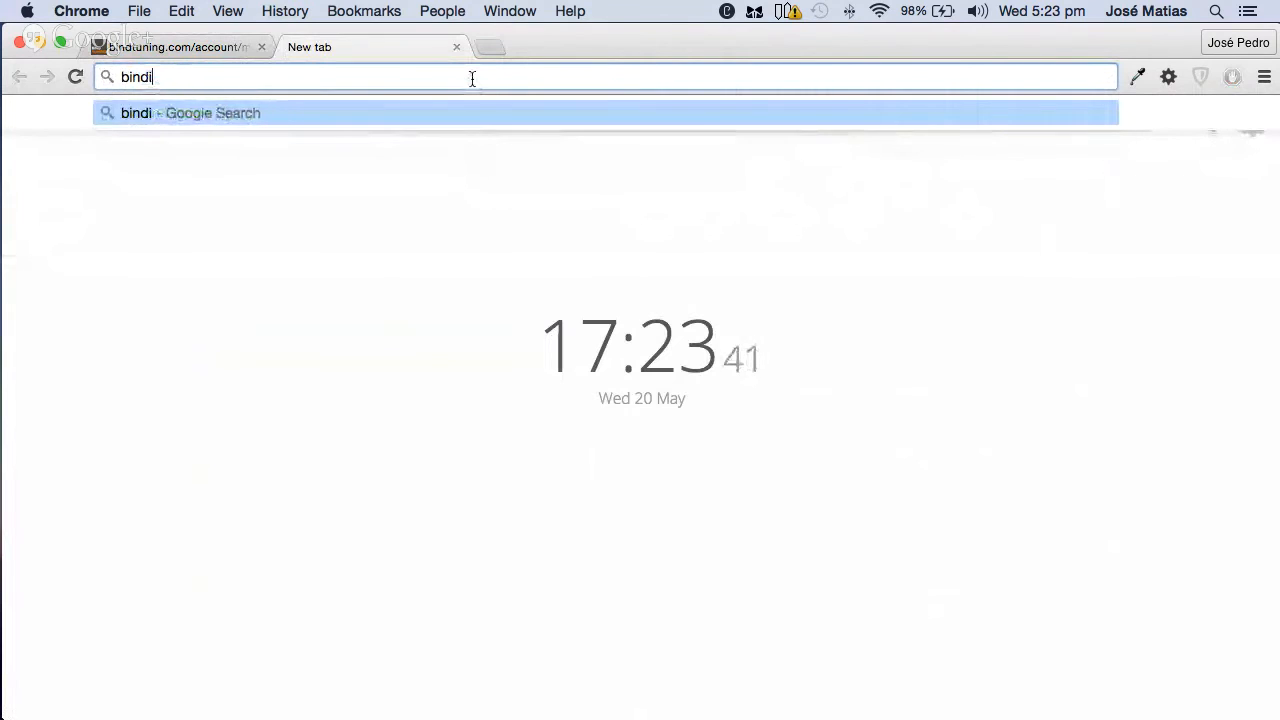
pyautogui.write('tu')
pyautogui.press('Down')
pyautogui.press('Down')
pyautogui.press('Down')
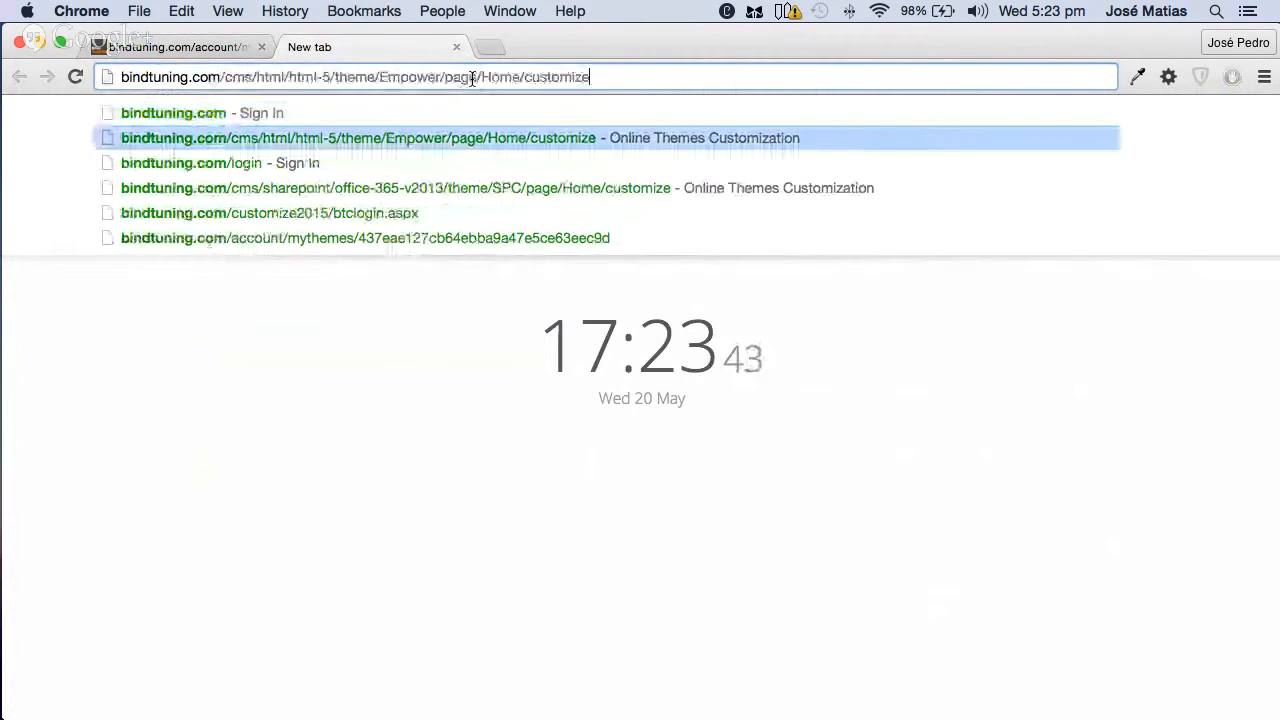
pyautogui.press('Return')
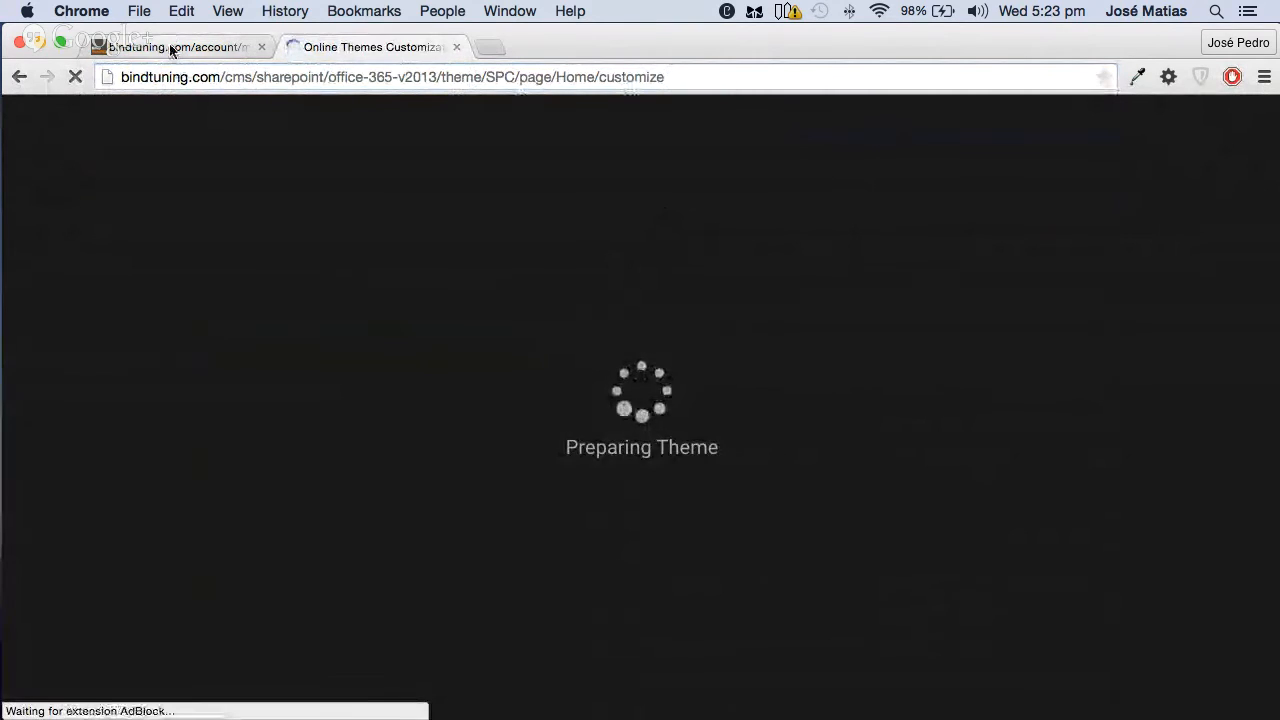
# Check the theme's account page, return to the SPC customizer and expand it to its Customize options
pyautogui.click(171, 47)
pyautogui.click(323, 47)
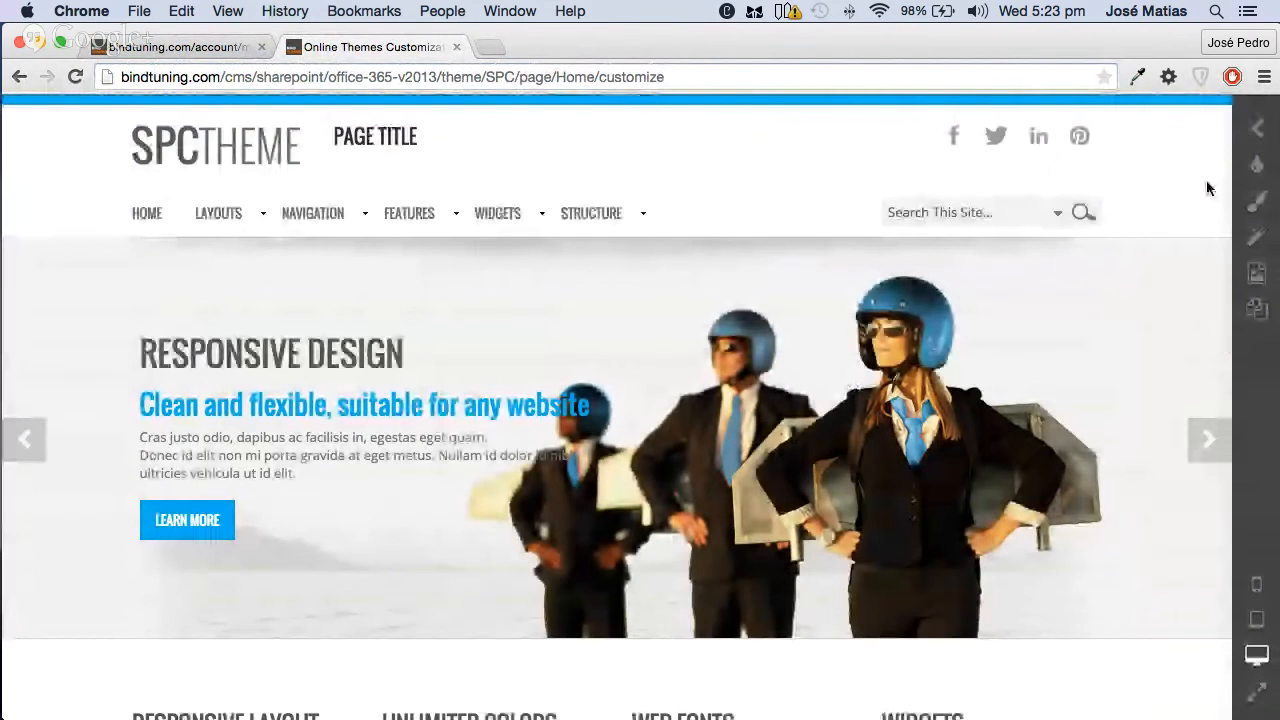
pyautogui.click(1258, 129)
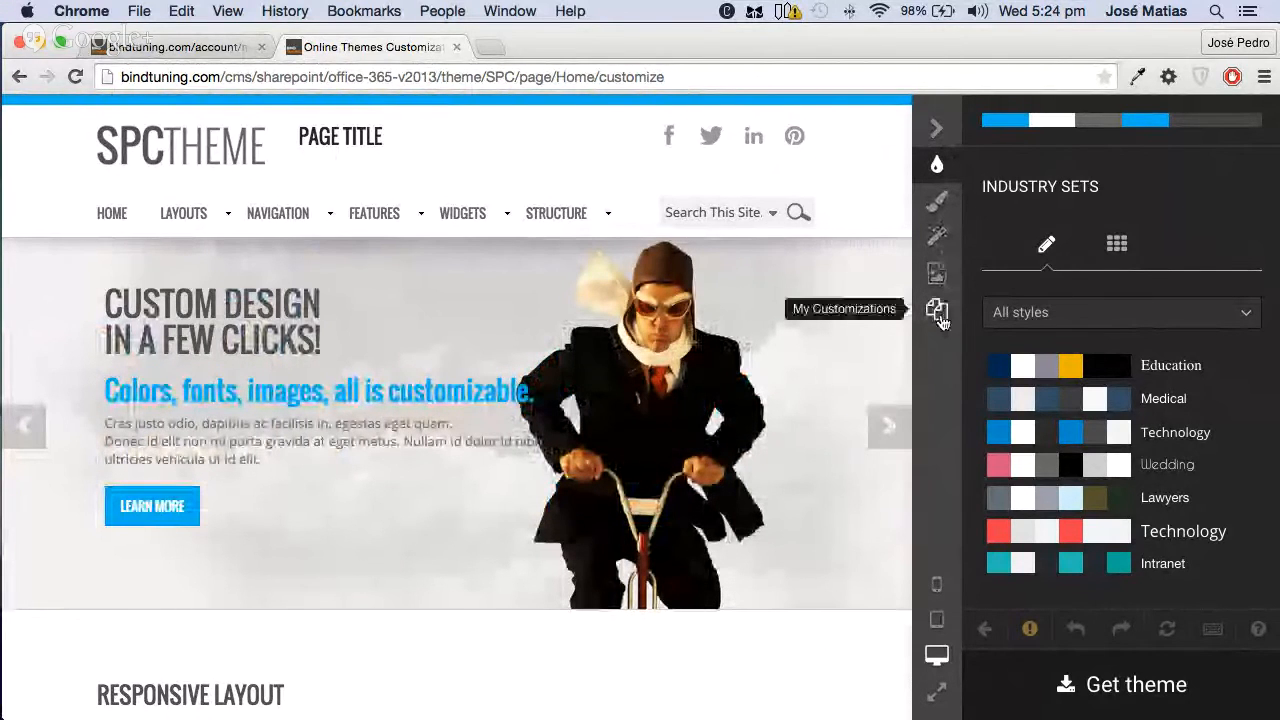
pyautogui.click(944, 210)
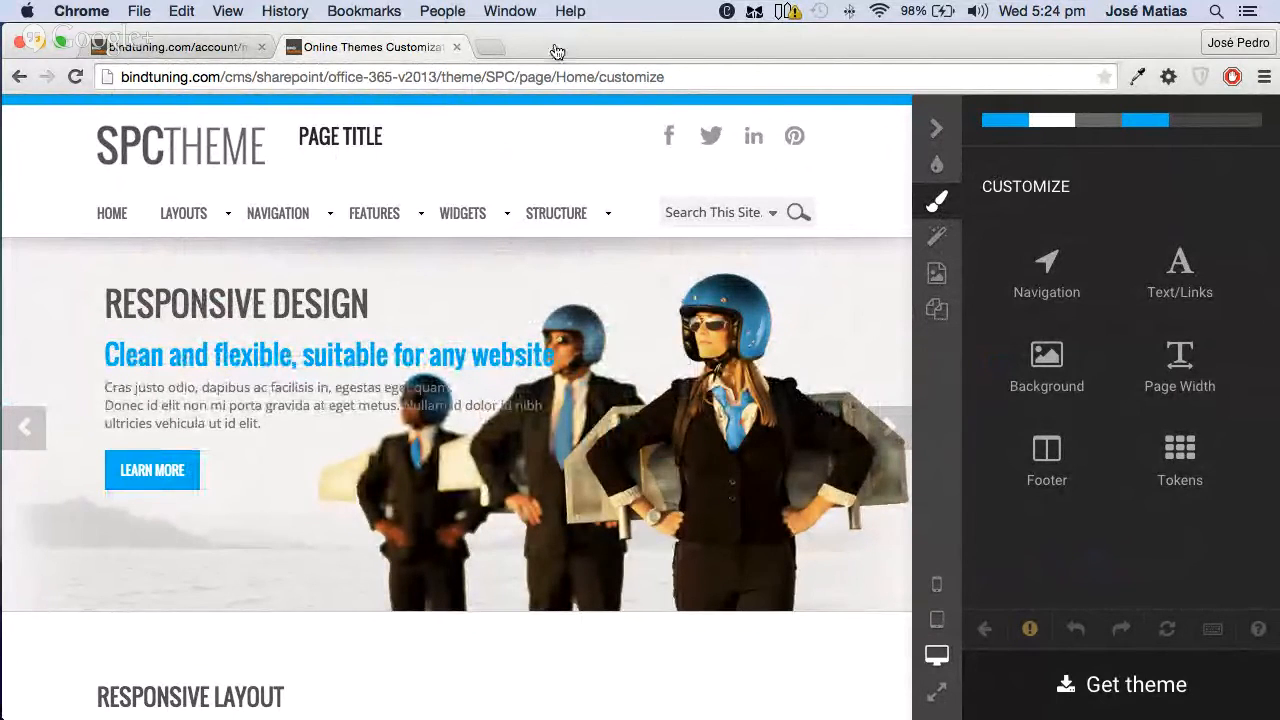
# Switch to the webinar presentation in Keynote and advance from the Basics slide to the Q&A slide
pyautogui.press('super+Tab')
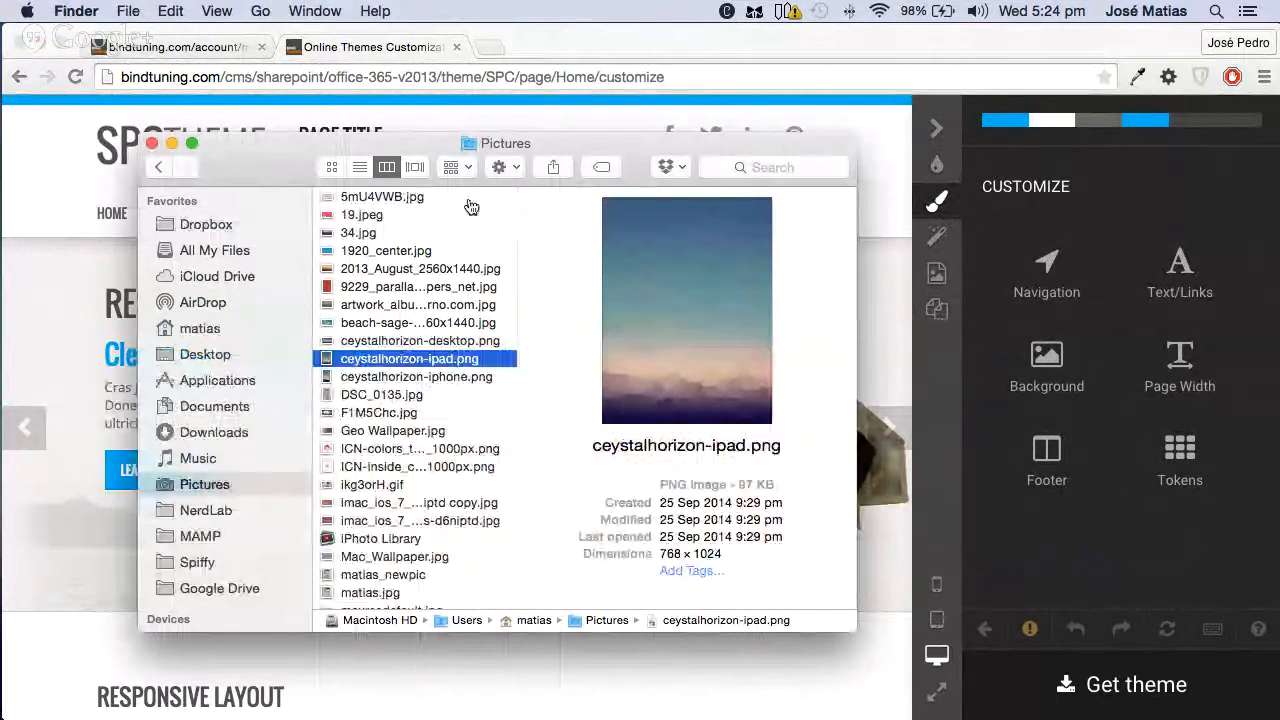
pyautogui.press('super+Tab')
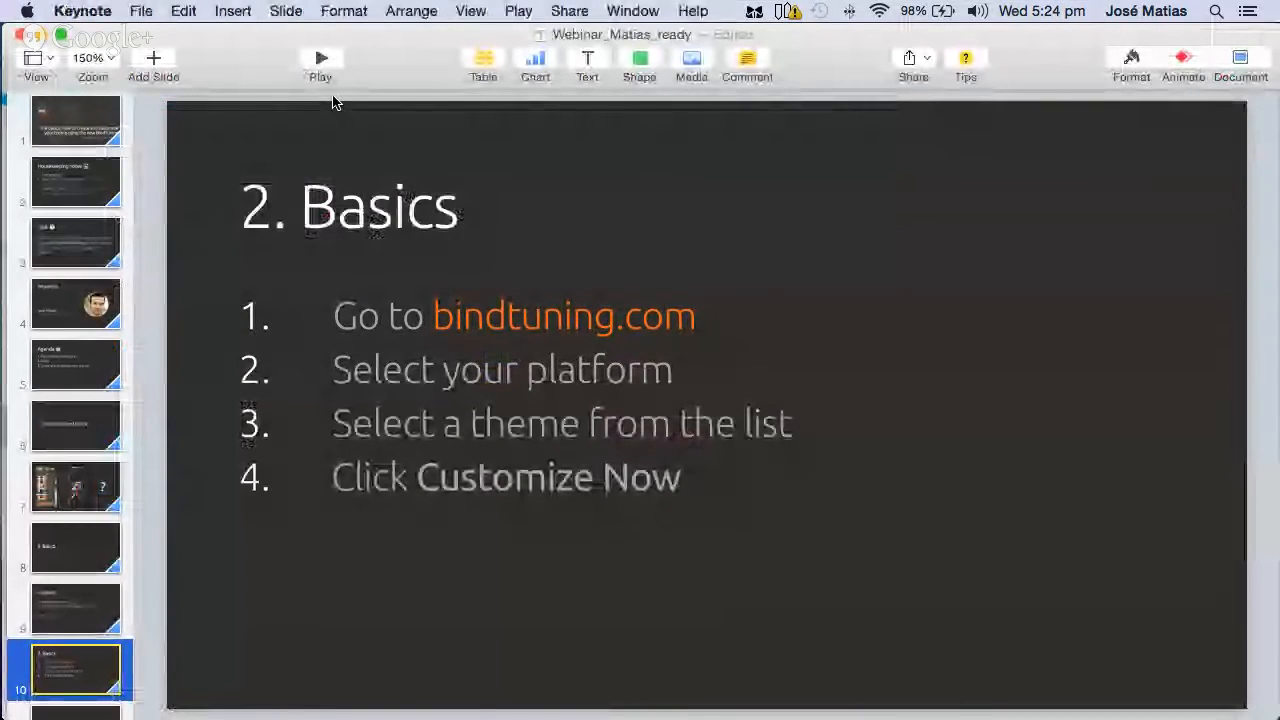
pyautogui.press('Down')
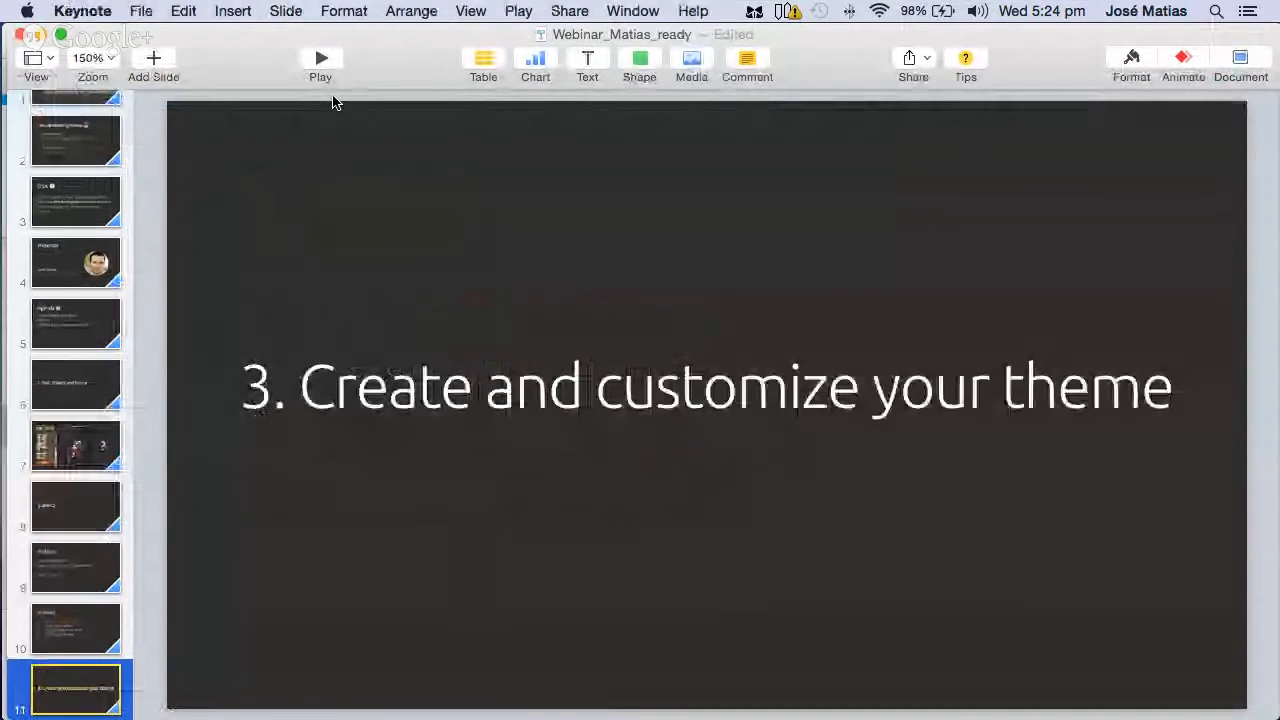
pyautogui.press('Down')
pyautogui.press('Down')
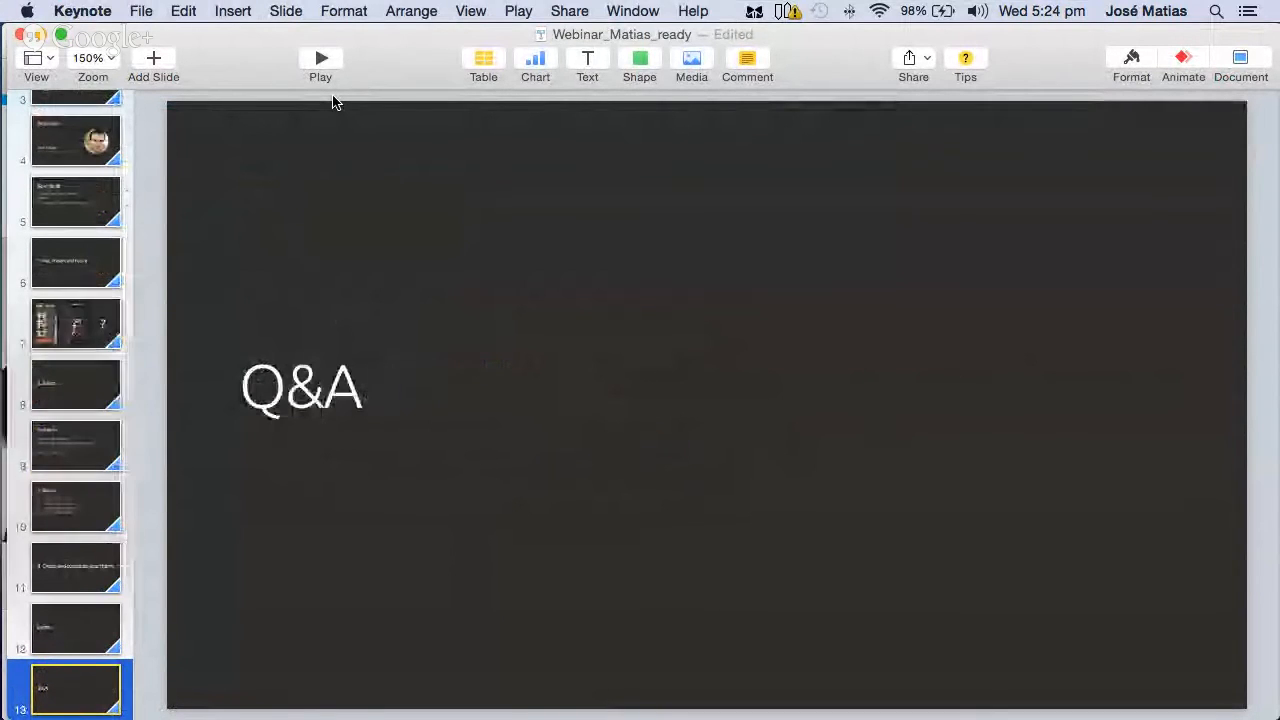